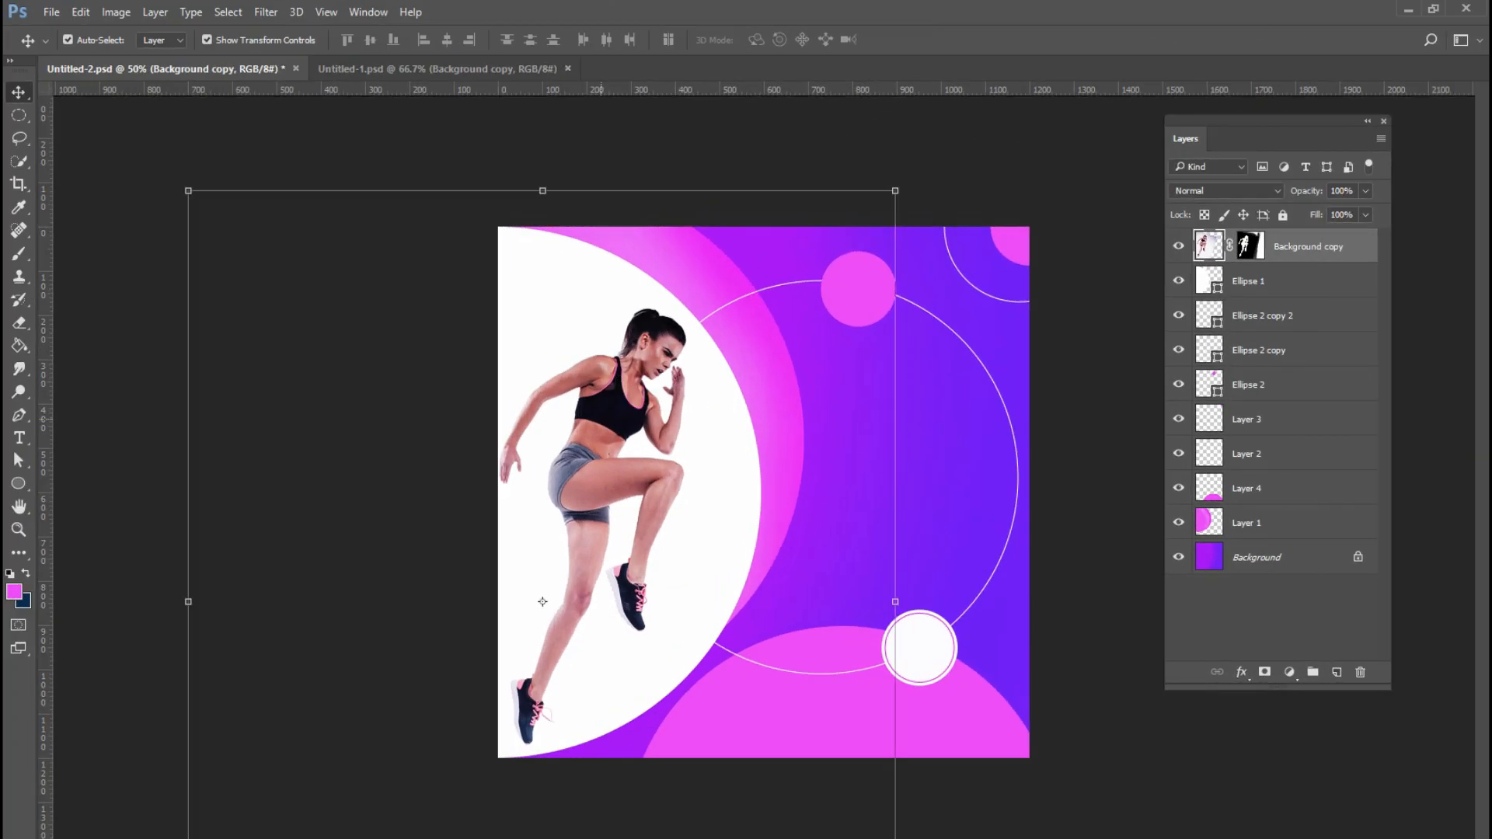
key(Right)
key(Right)
key(Right)
key(Right)
key(Right)
key(Right)
key(Right)
key(Right)
key(Right)
key(Right)
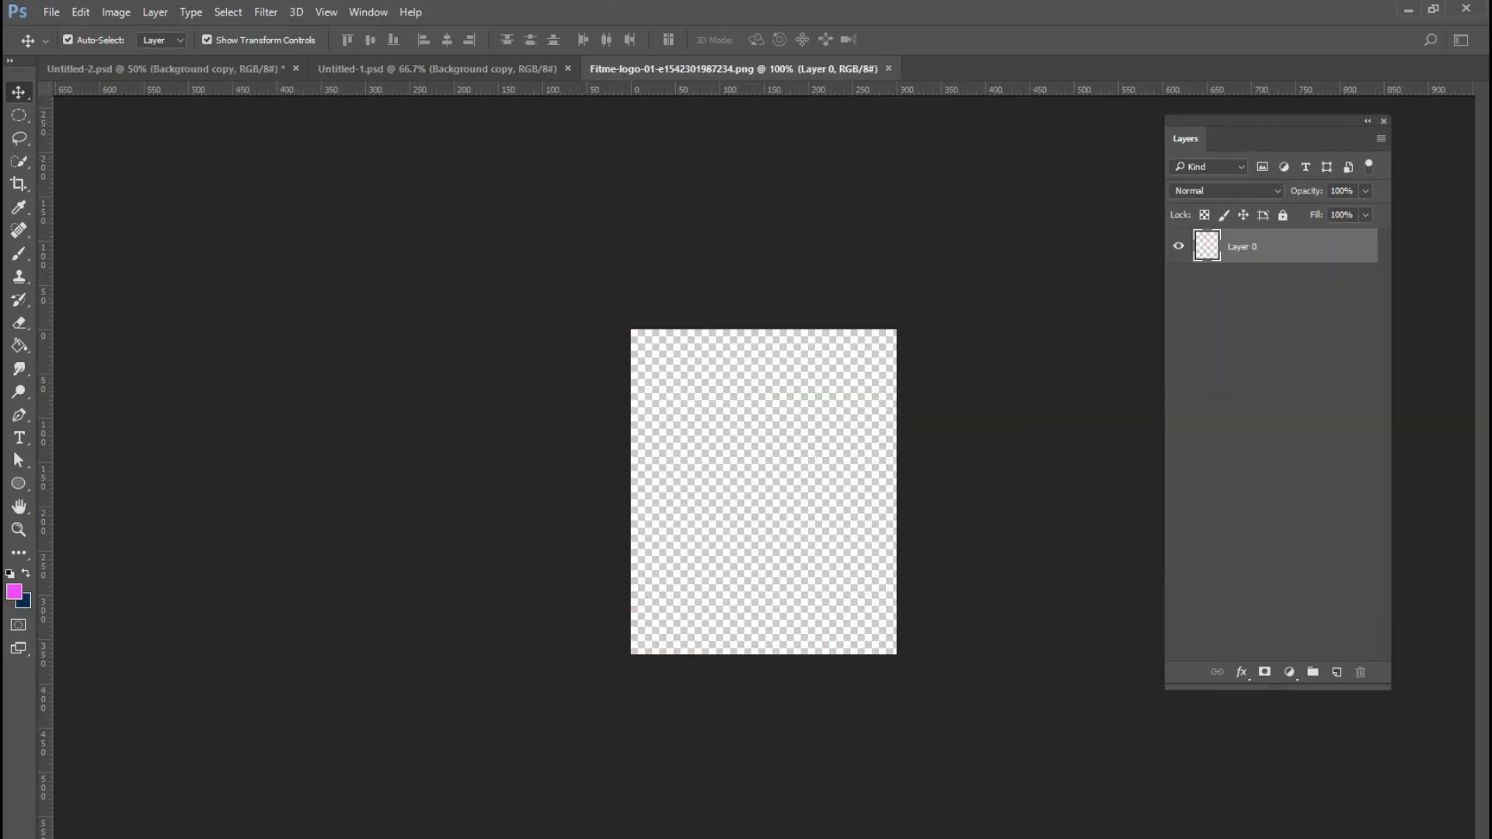
key(ctrl+Tab)
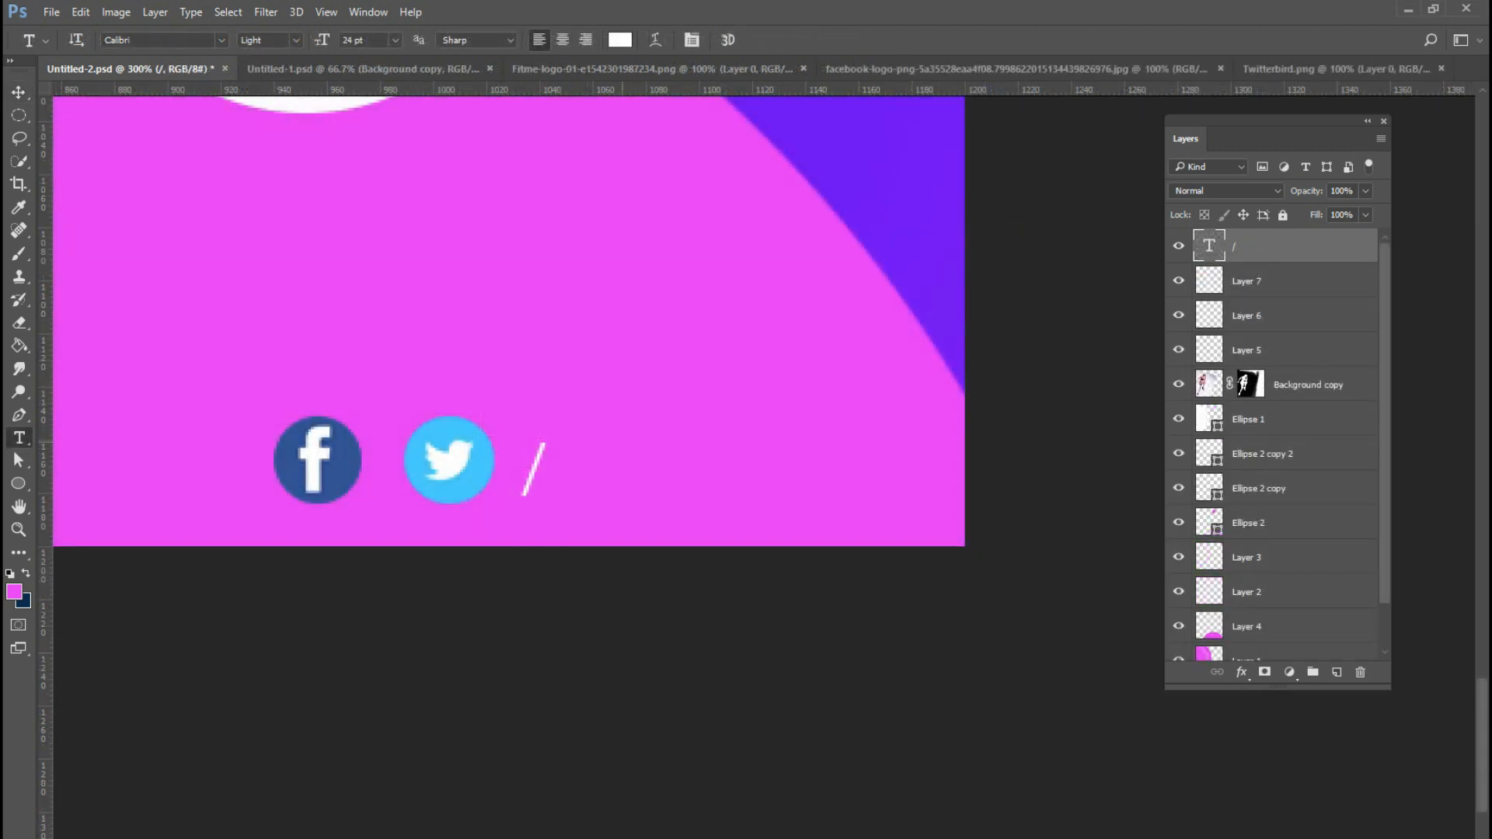
click(622, 415)
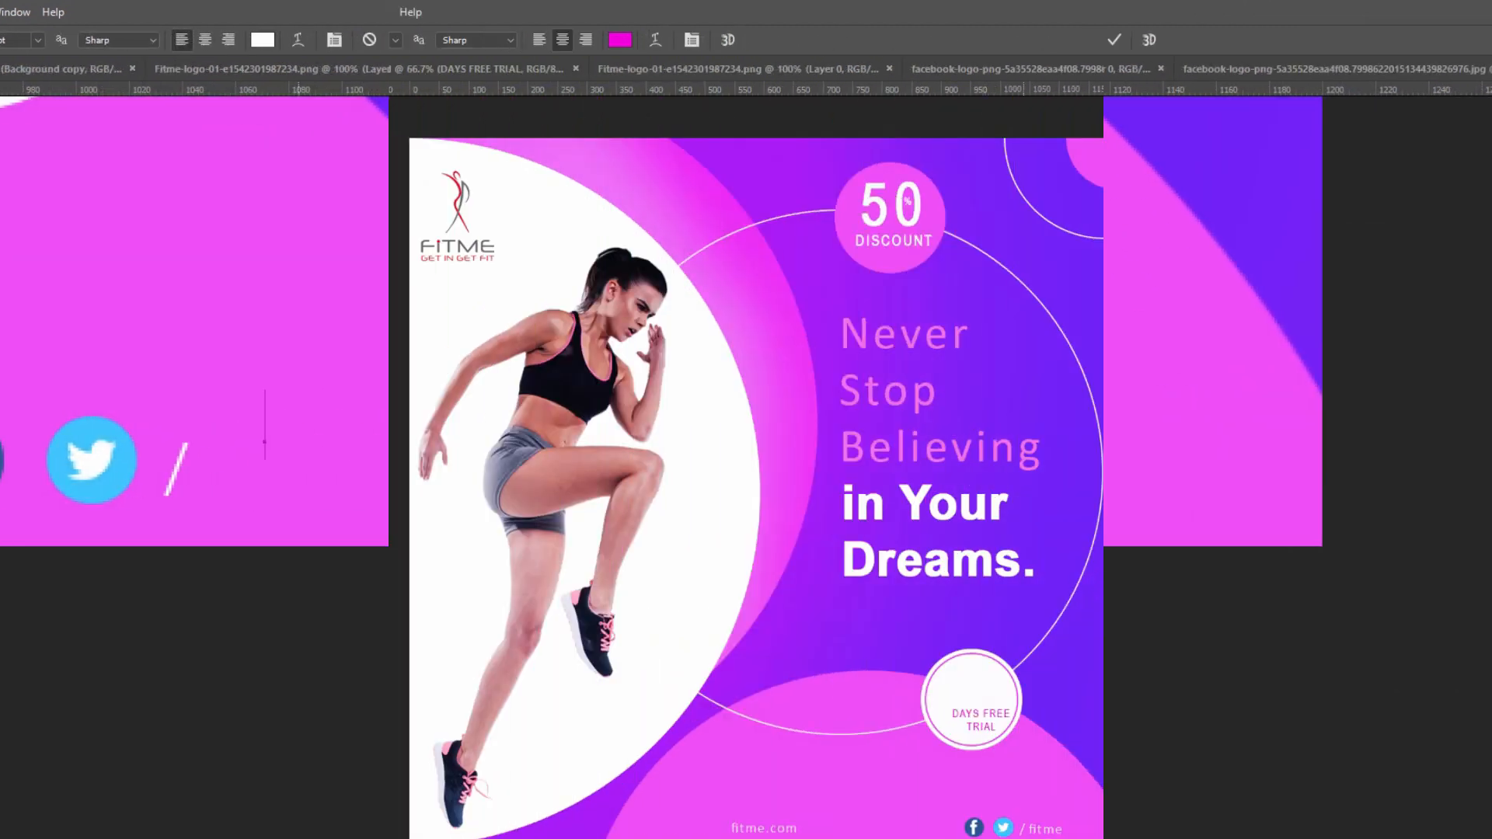
drag(992, 711, 983, 711)
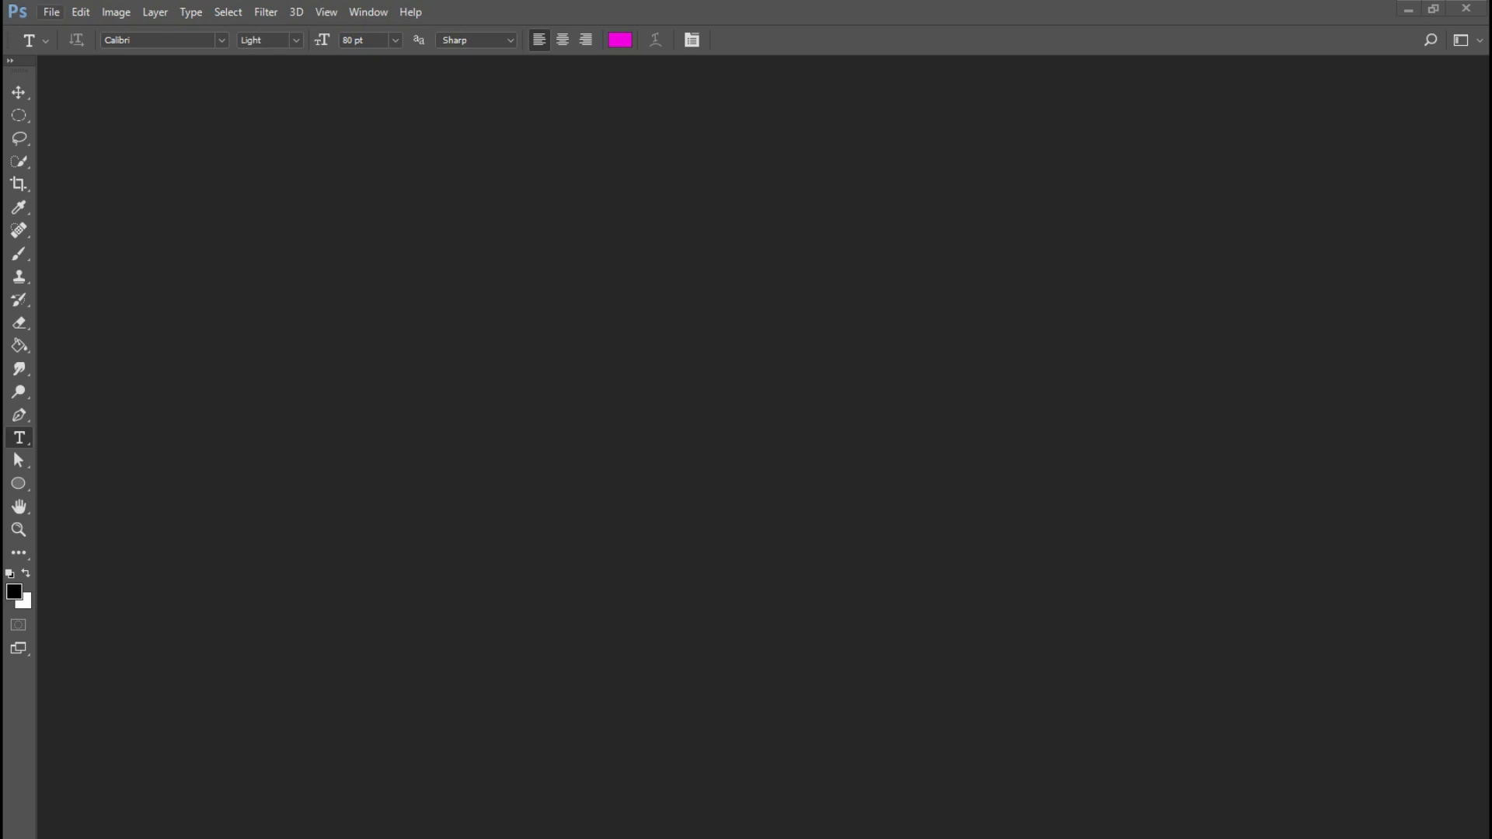
- Create a new 1200 x 1200 pixel document at 72 pixels/inch in RGB Color with a white background
click(52, 12)
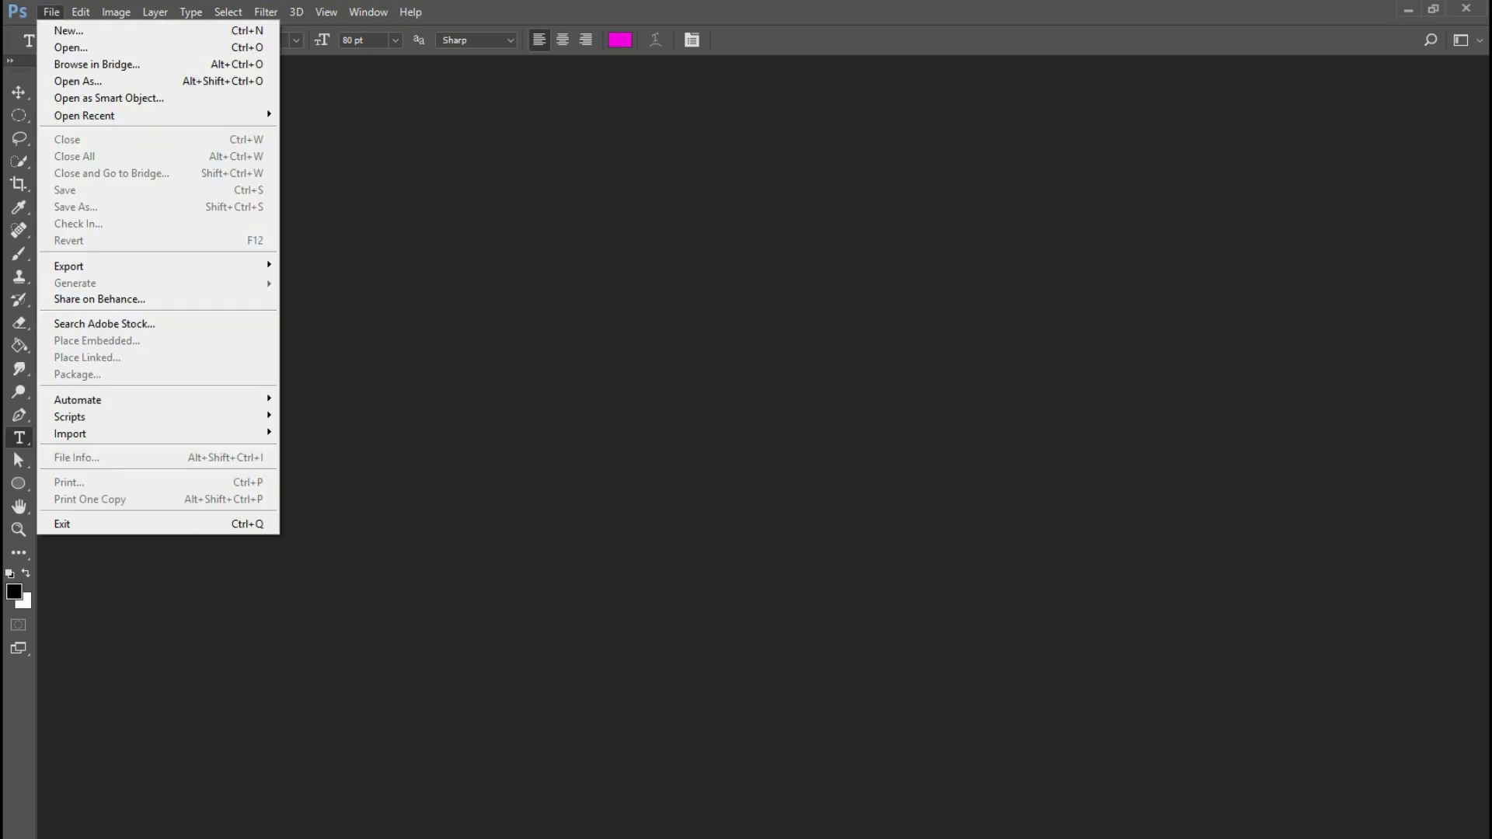
click(68, 30)
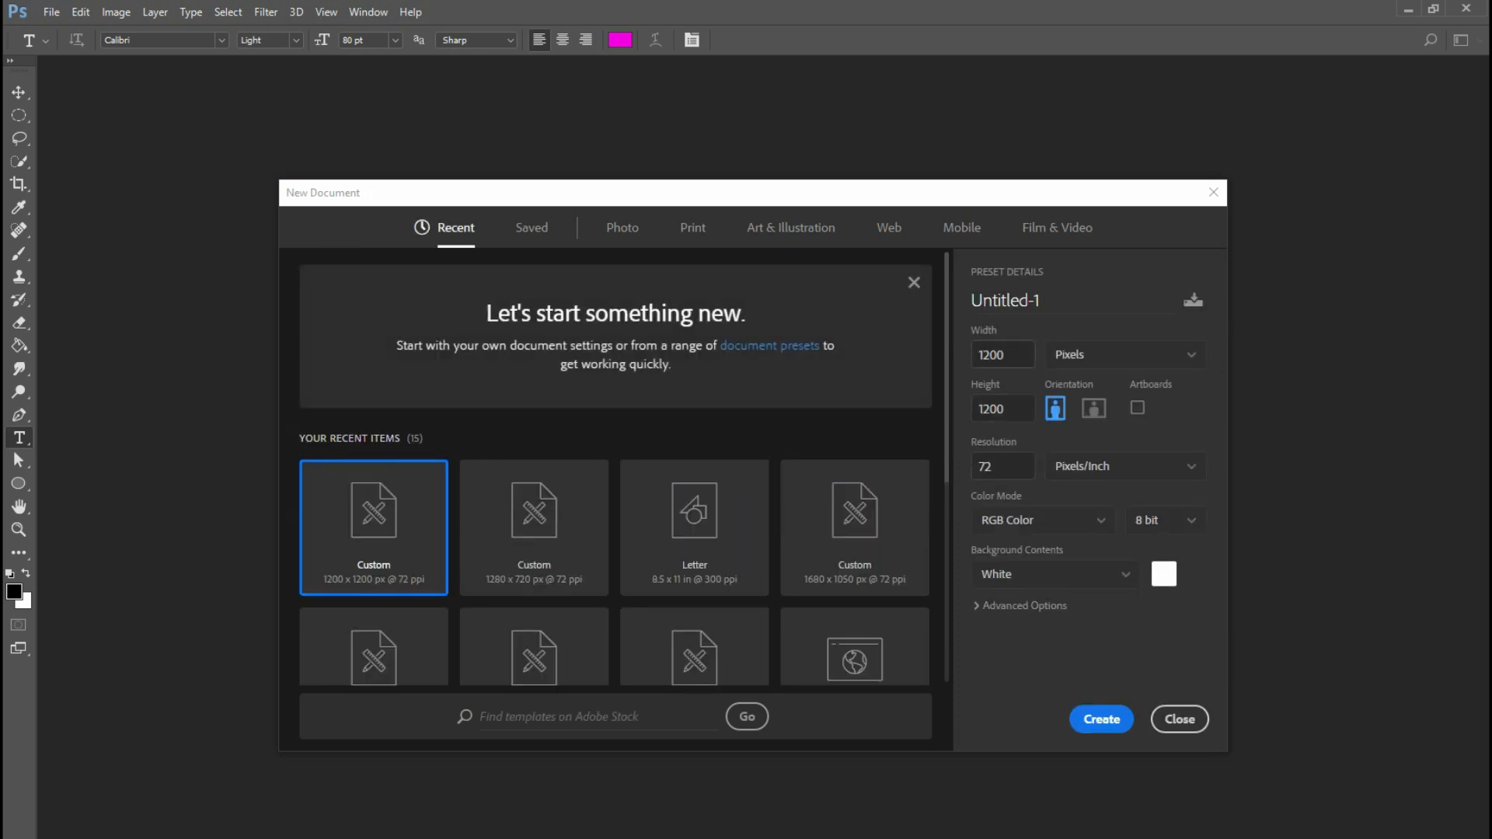
key(Tab)
key(Tab)
key(Return)
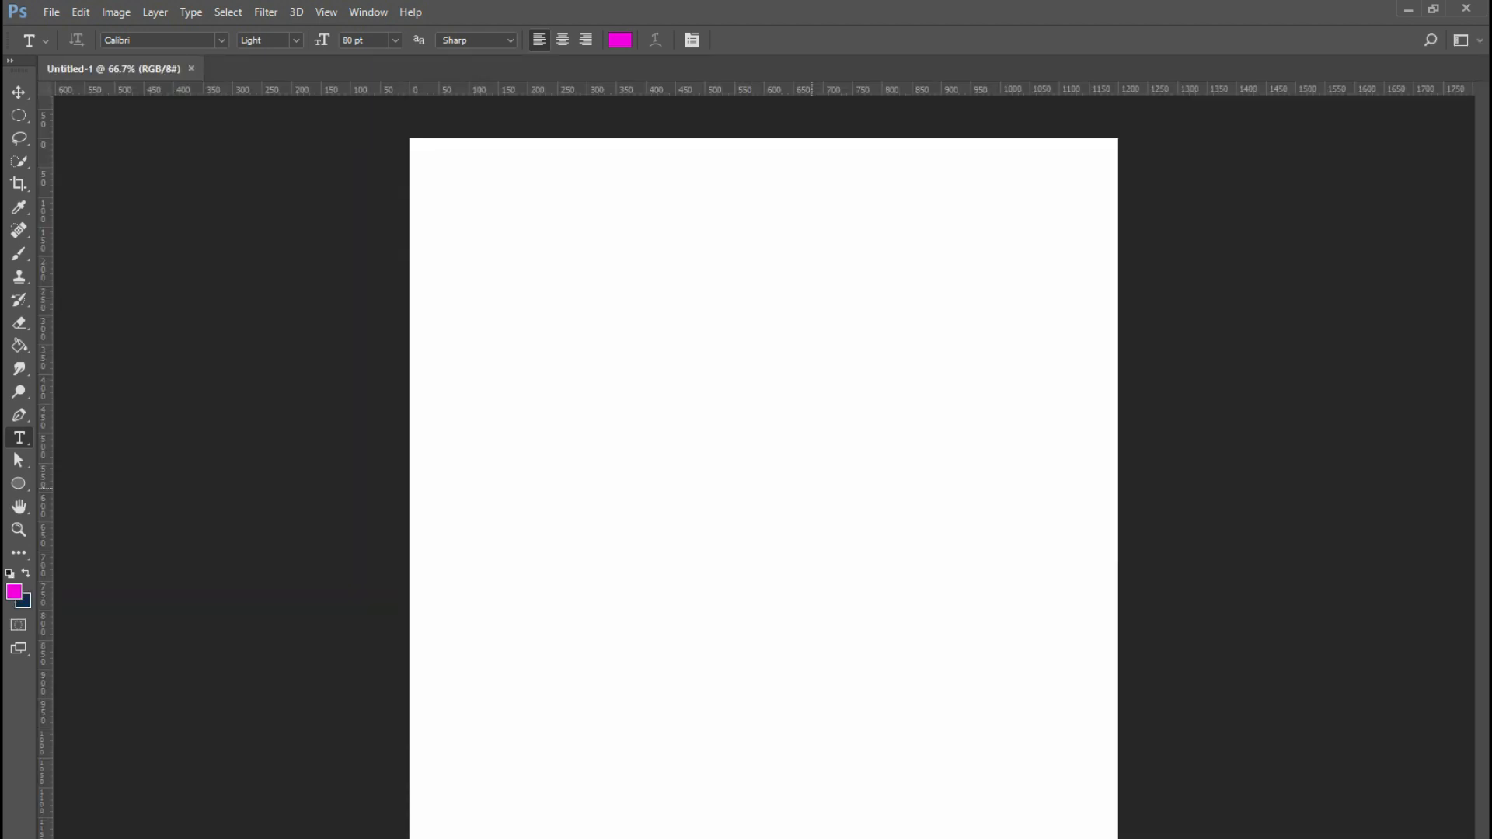
- Display the Layers panel for the new document
key(z)
right_click(739, 405)
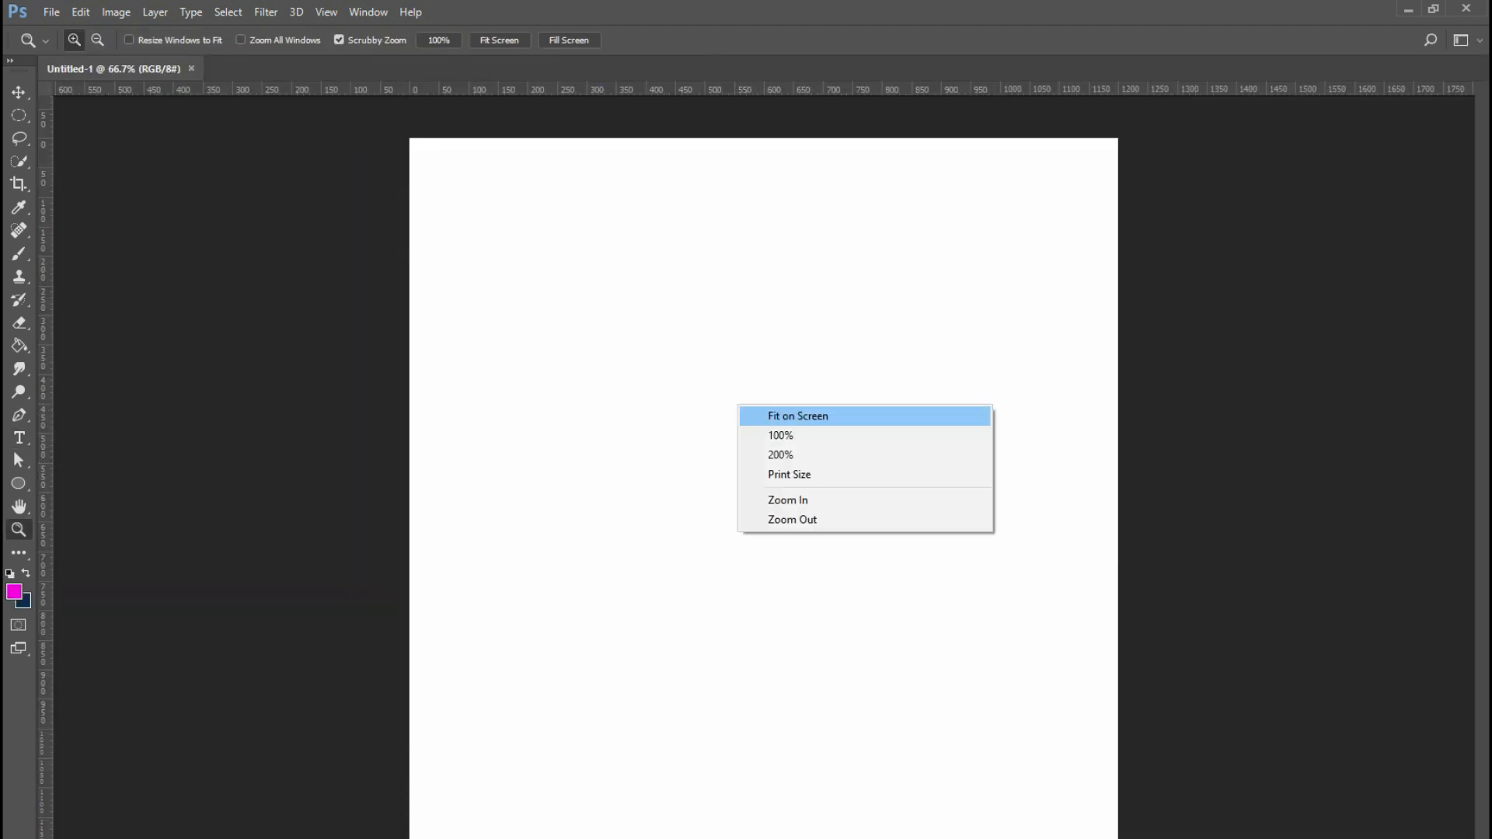
click(769, 413)
alt+click(699, 498)
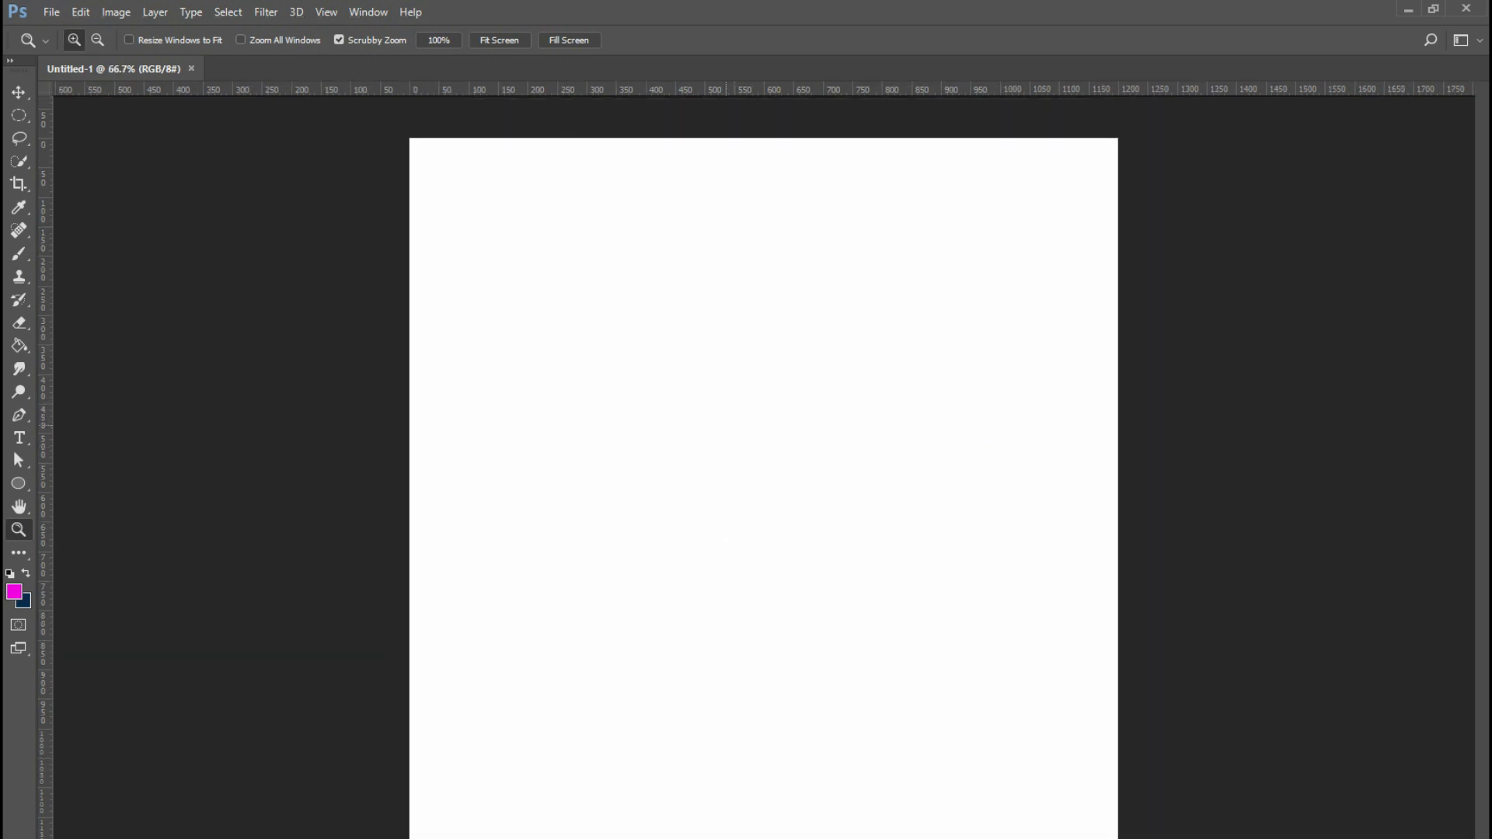
click(51, 12)
click(51, 11)
key(F7)
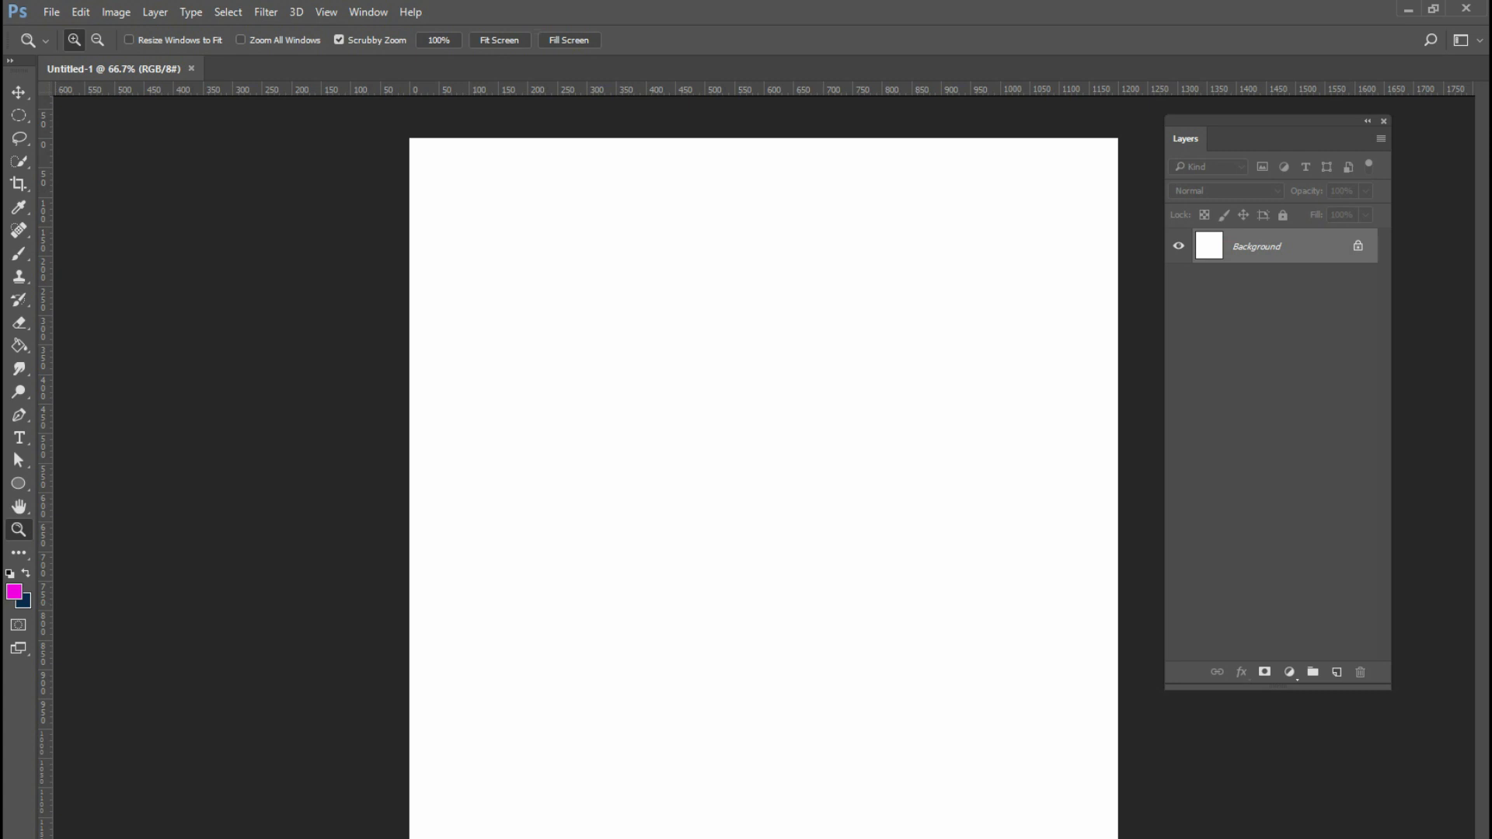
- Set the foreground colour to violet 7f1bfa and fill the Background layer with it
click(14, 591)
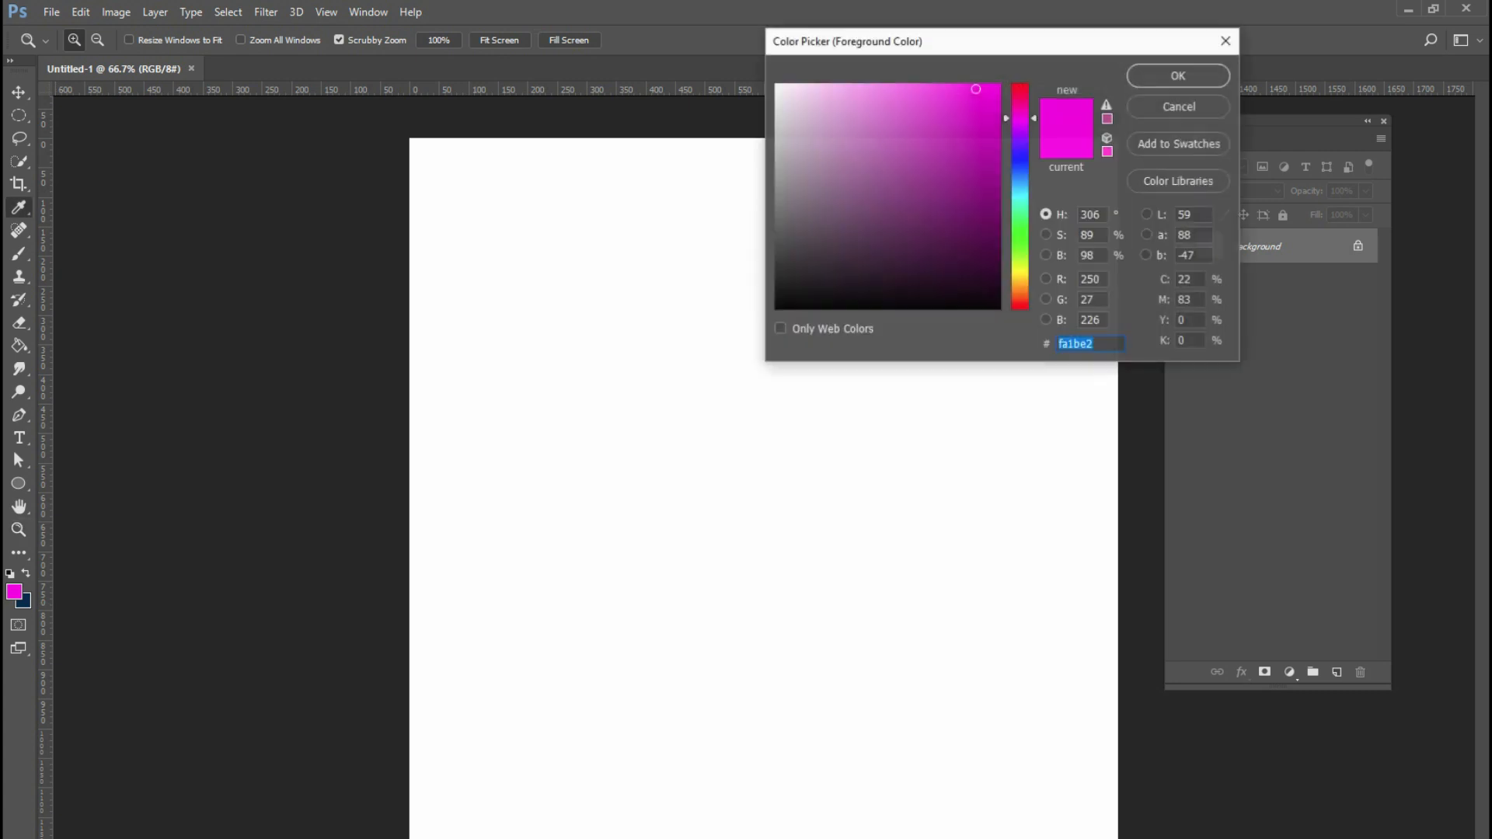
text(891bfa)
drag(1020, 140, 1020, 143)
key(Return)
key(z)
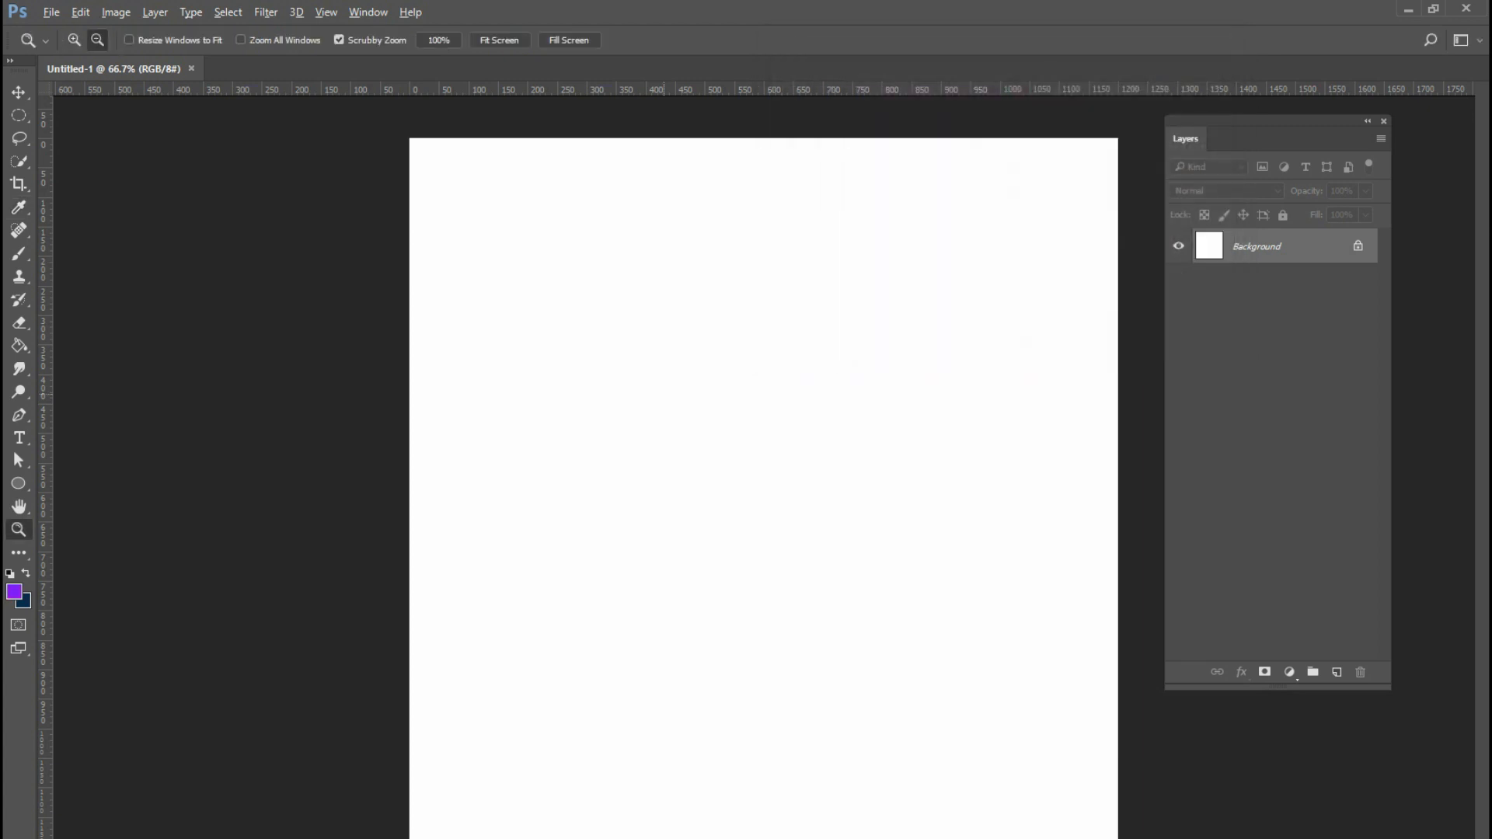
key(alt+BackSpace)
- Brush magenta d31bfa over the left part of the Background layer, raising the brush opacity to 50%
key(b)
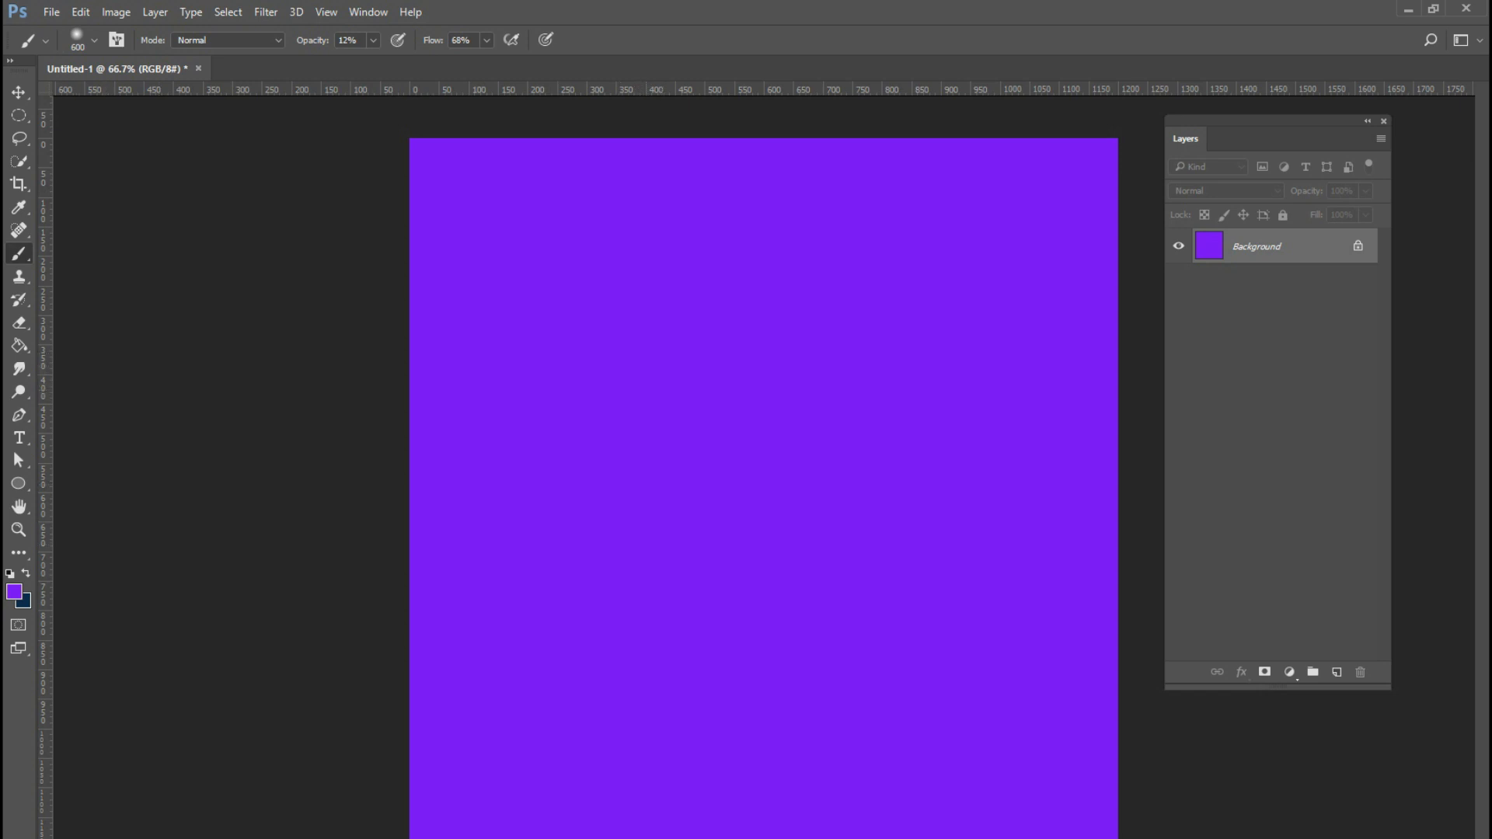
click(14, 592)
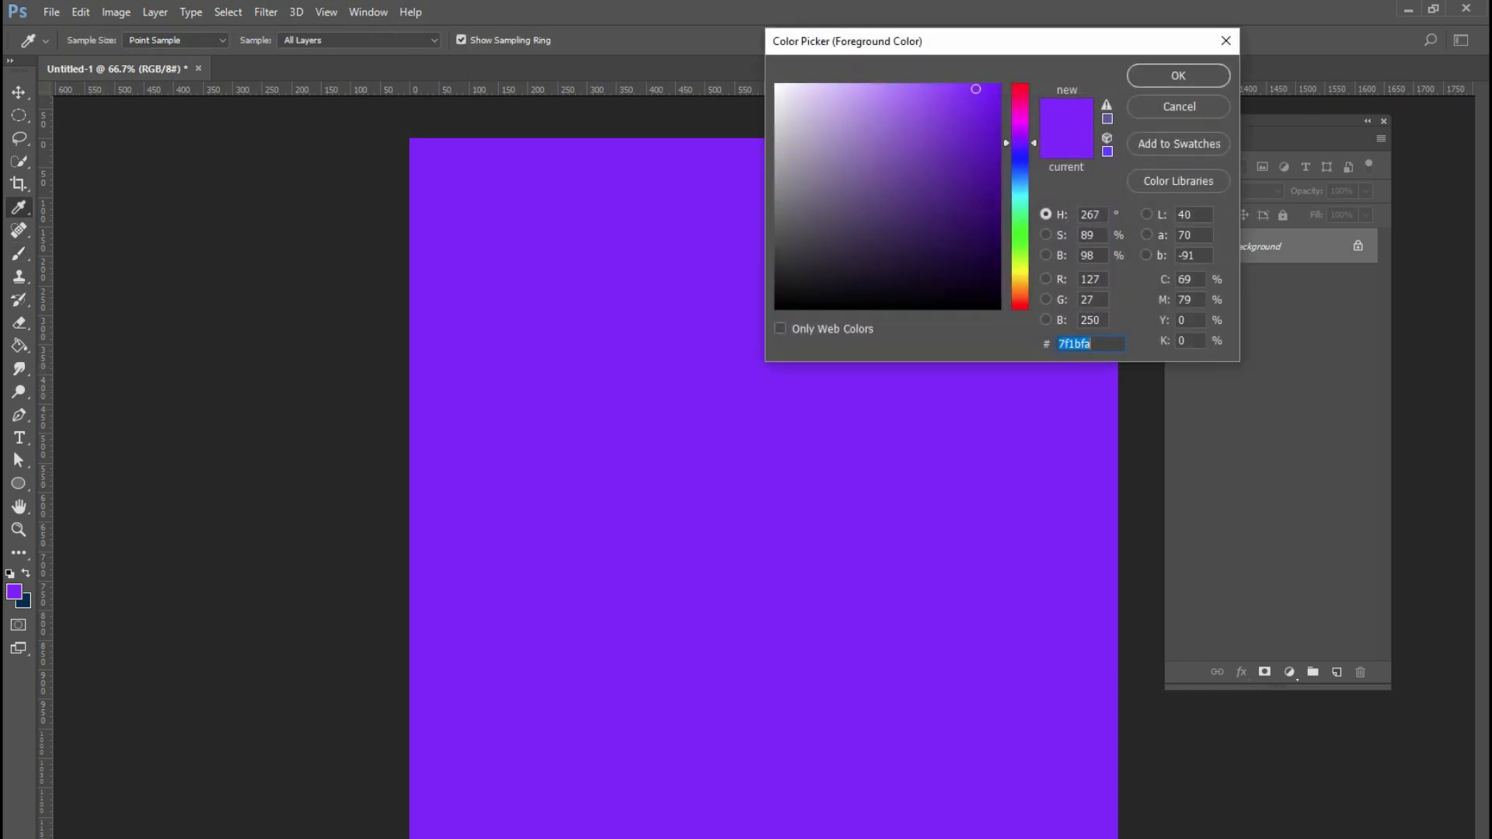
text(d31bfa)
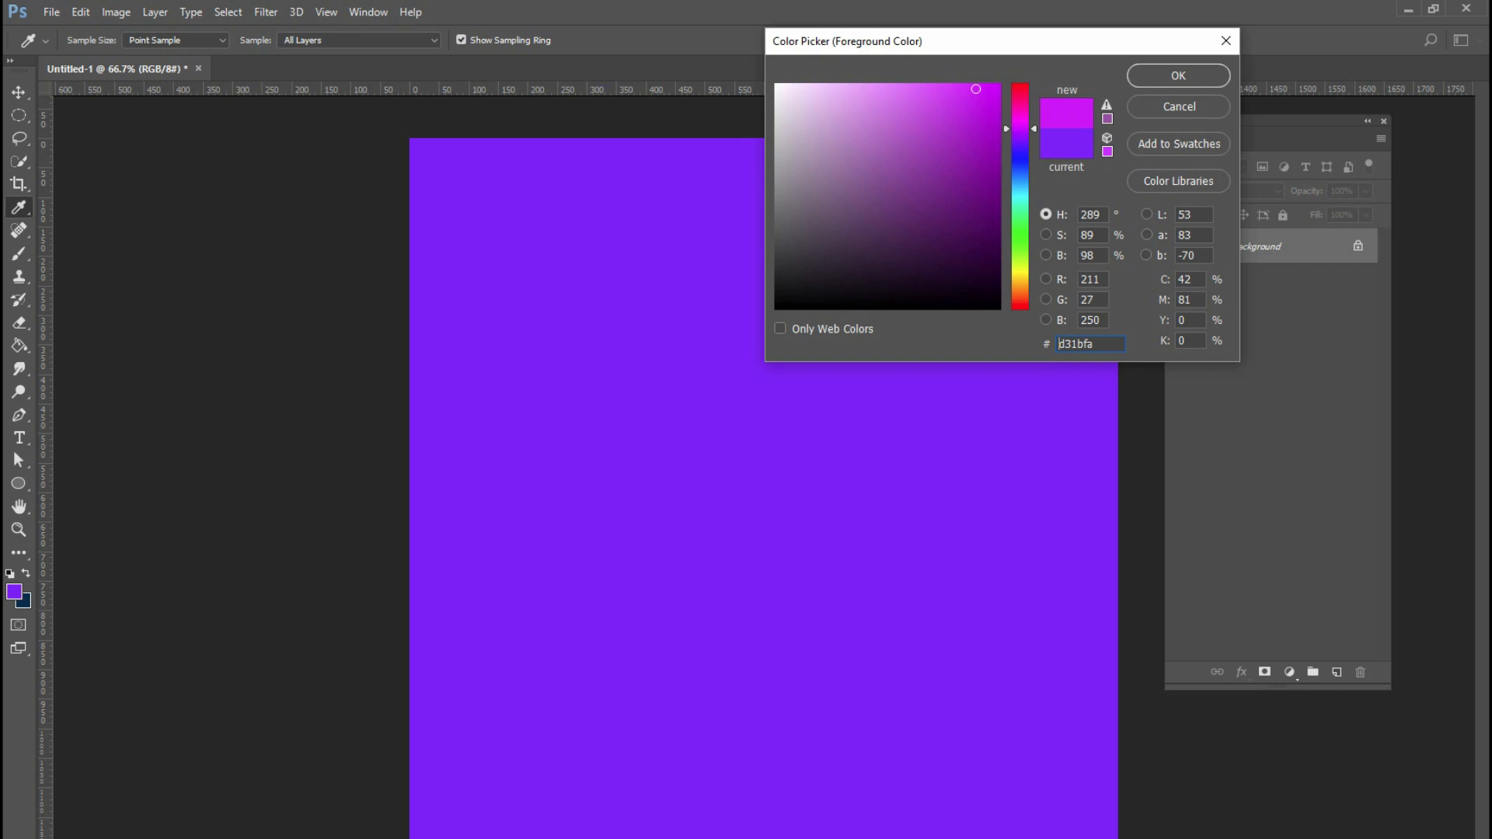
key(Return)
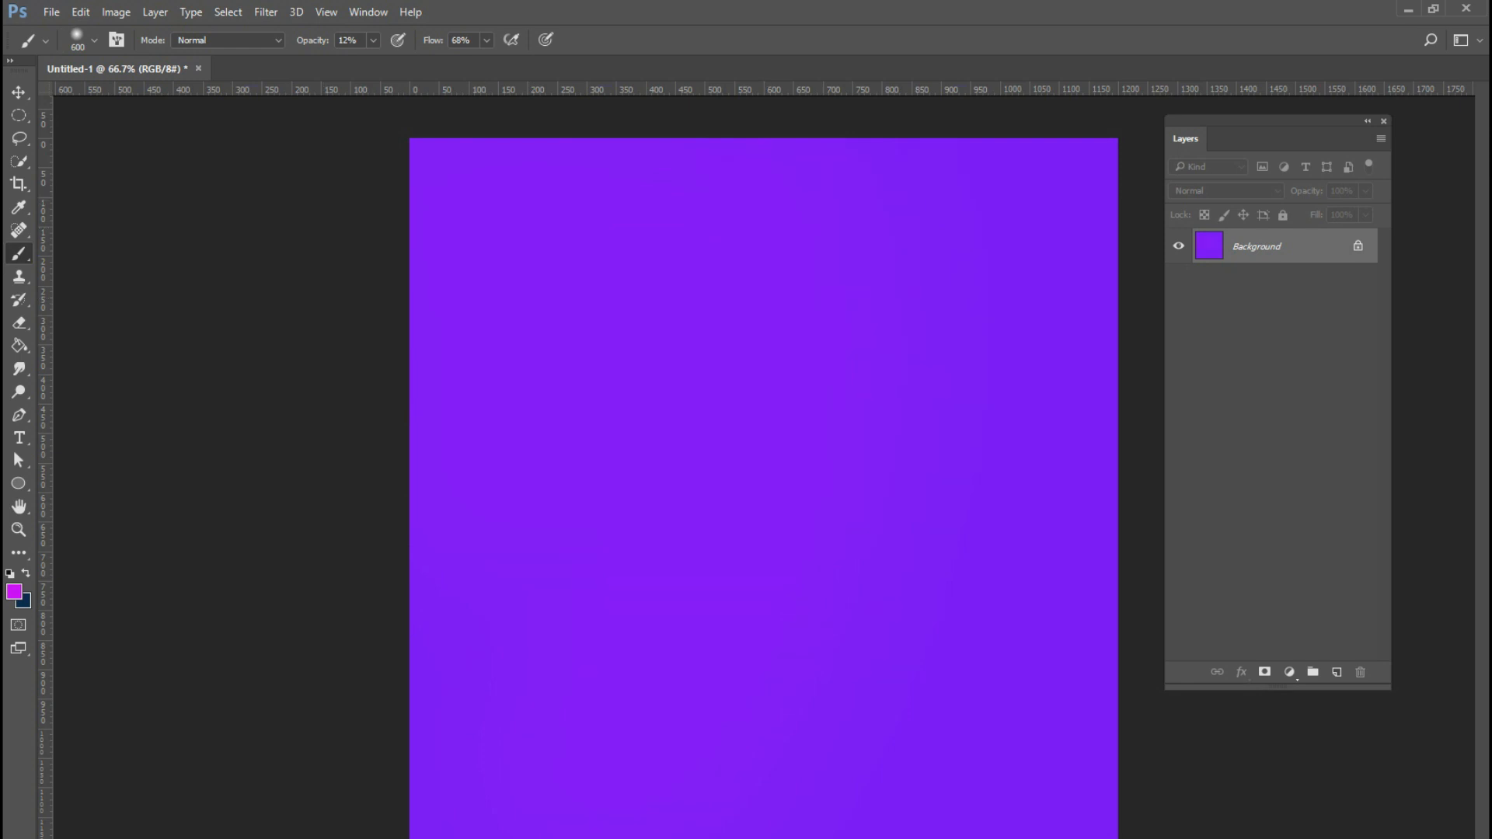
click(373, 39)
drag(372, 60, 404, 60)
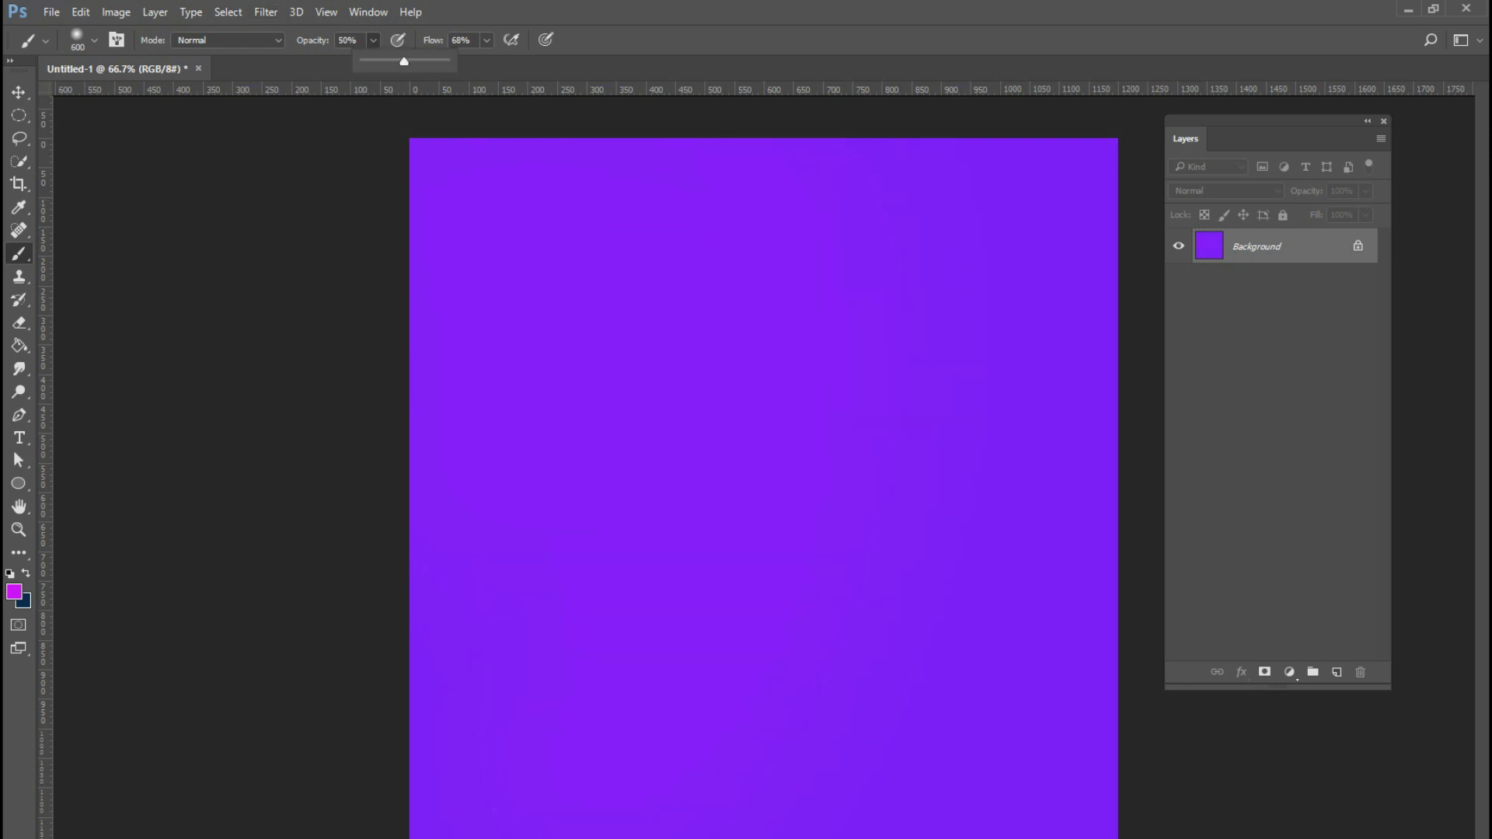
click(577, 175)
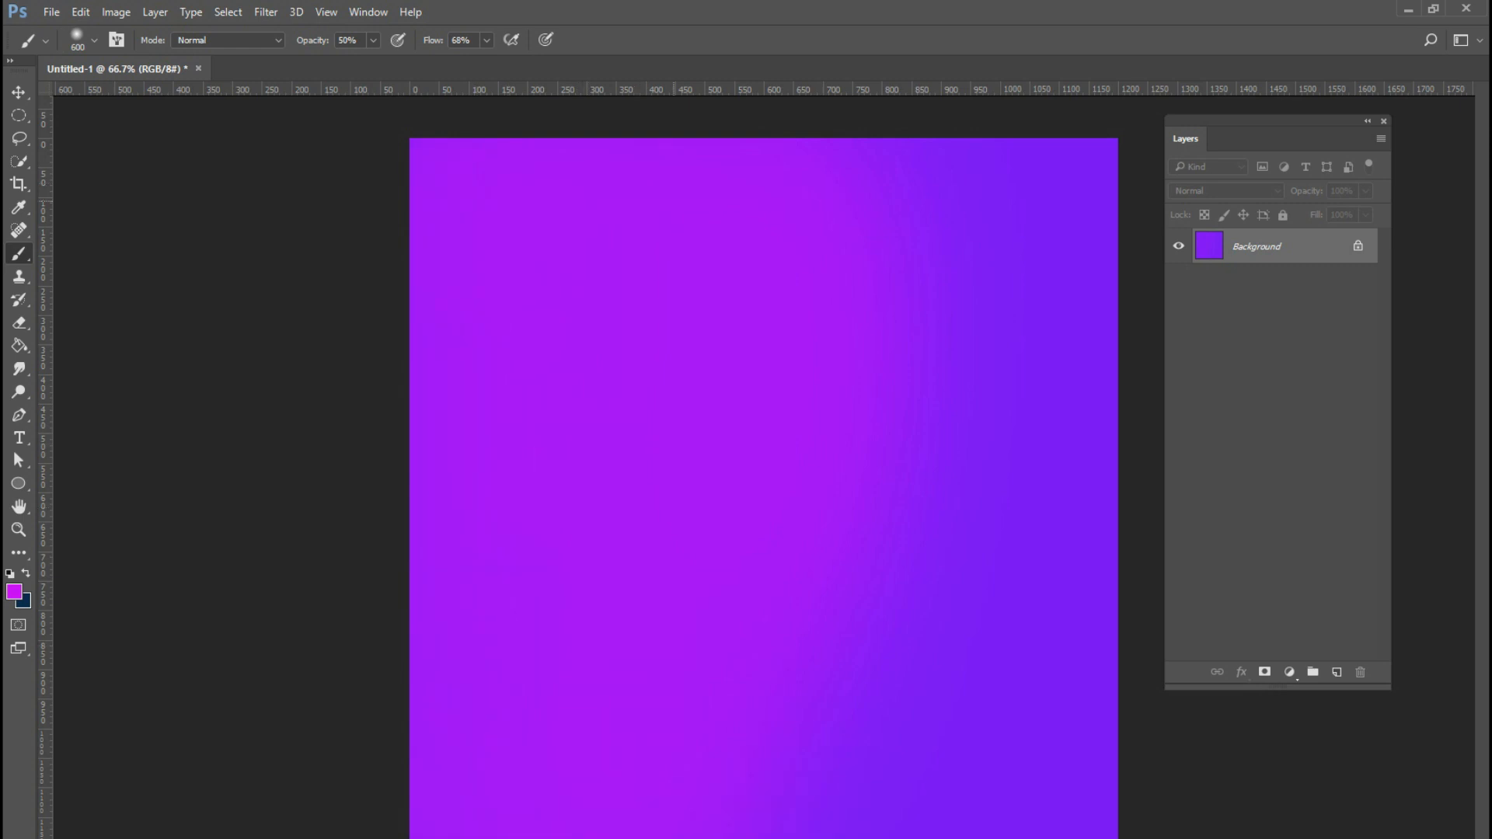
- Lower the brush opacity to 16% and blend the magenta edge softly into the violet area
click(373, 39)
drag(374, 61, 345, 61)
click(834, 233)
- Set the foreground colour to blue 1b1bfa and brush it over the right side of the background
click(13, 592)
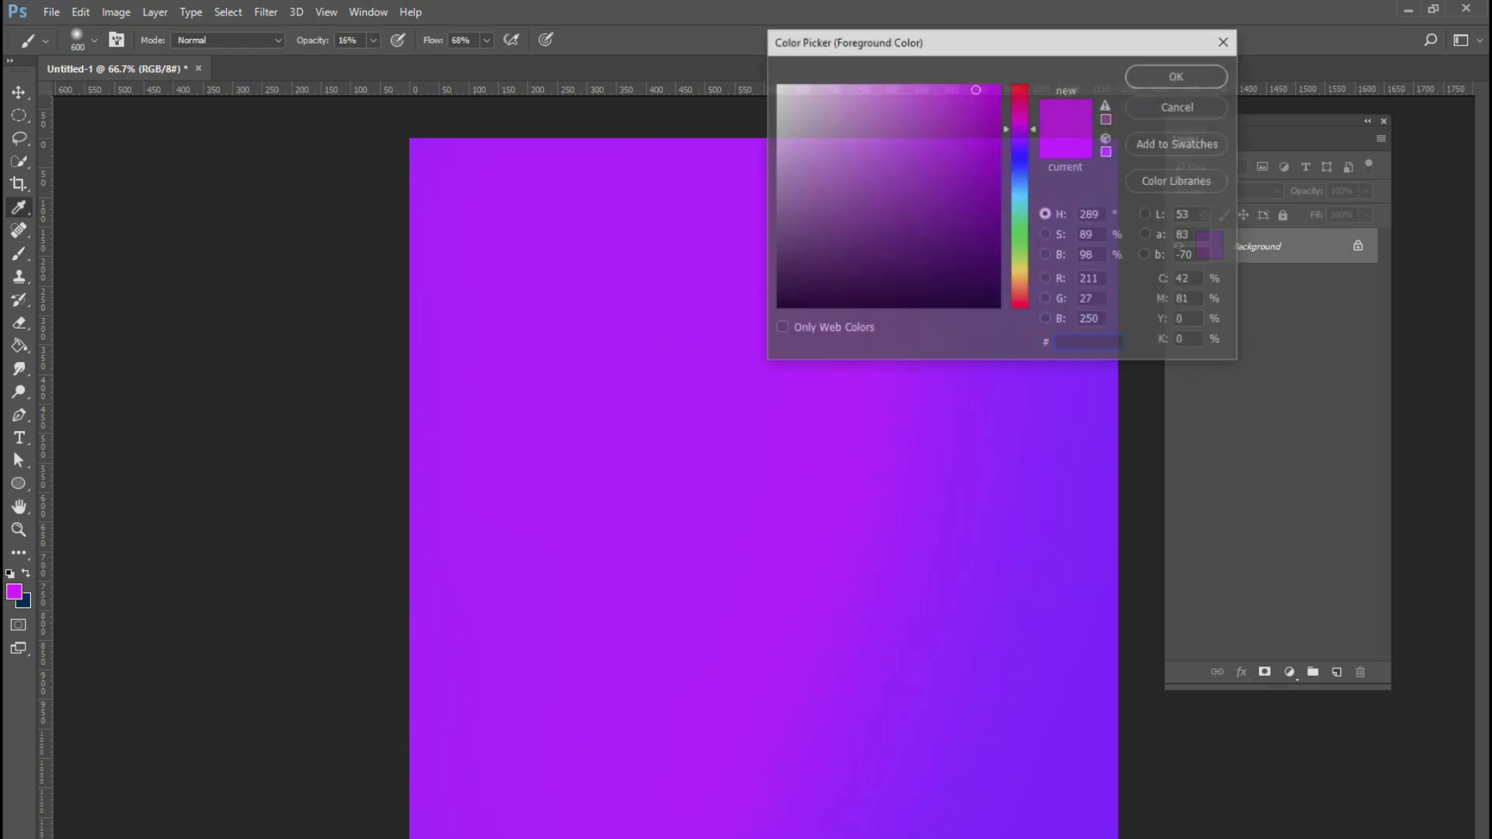
text(1b1bfa)
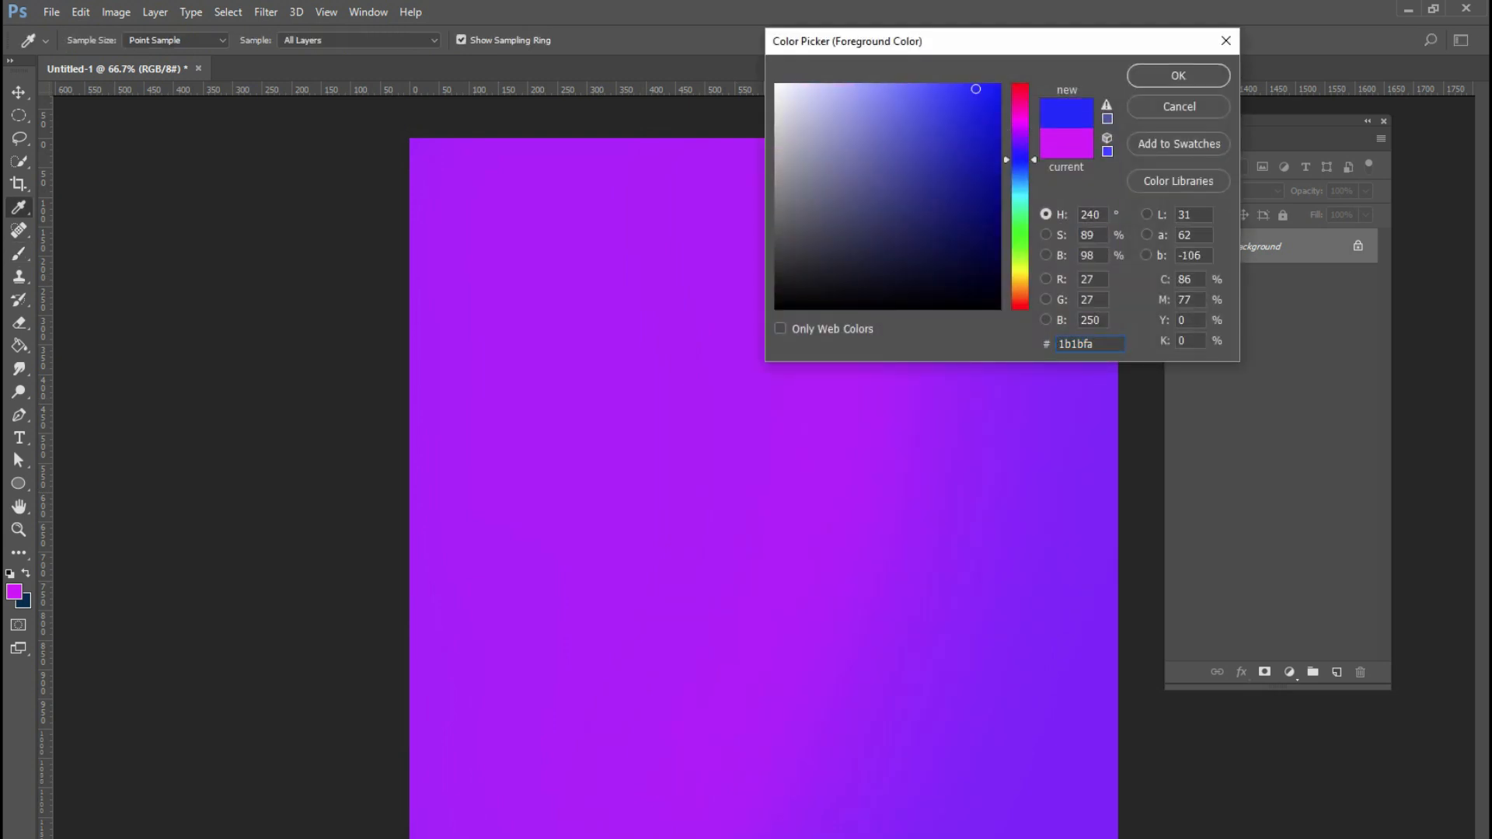
key(Return)
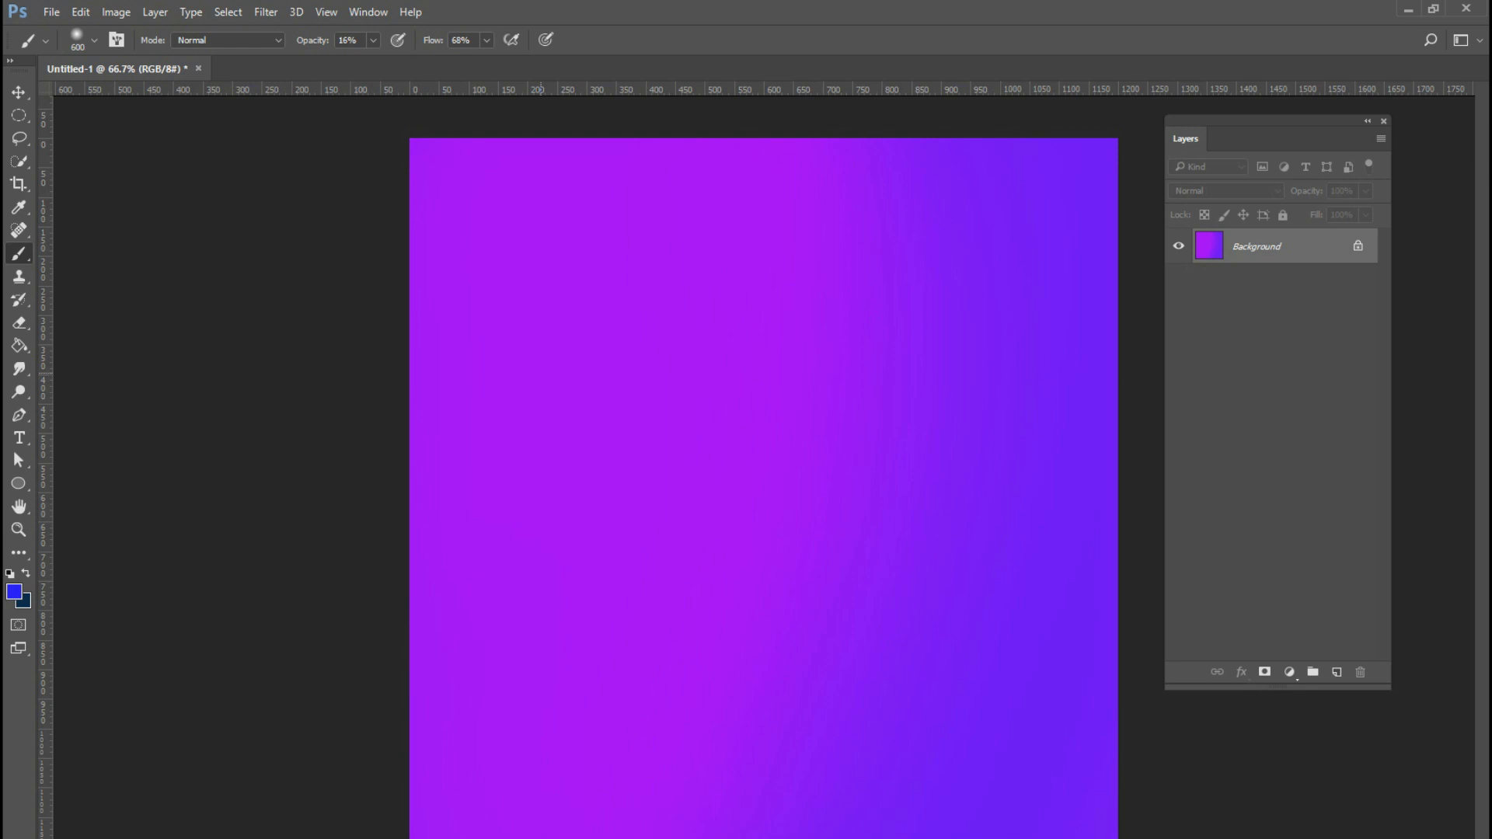
- Draw a circle shape of about 1272 px extending past the left edge of the canvas
key(ctrl+minus)
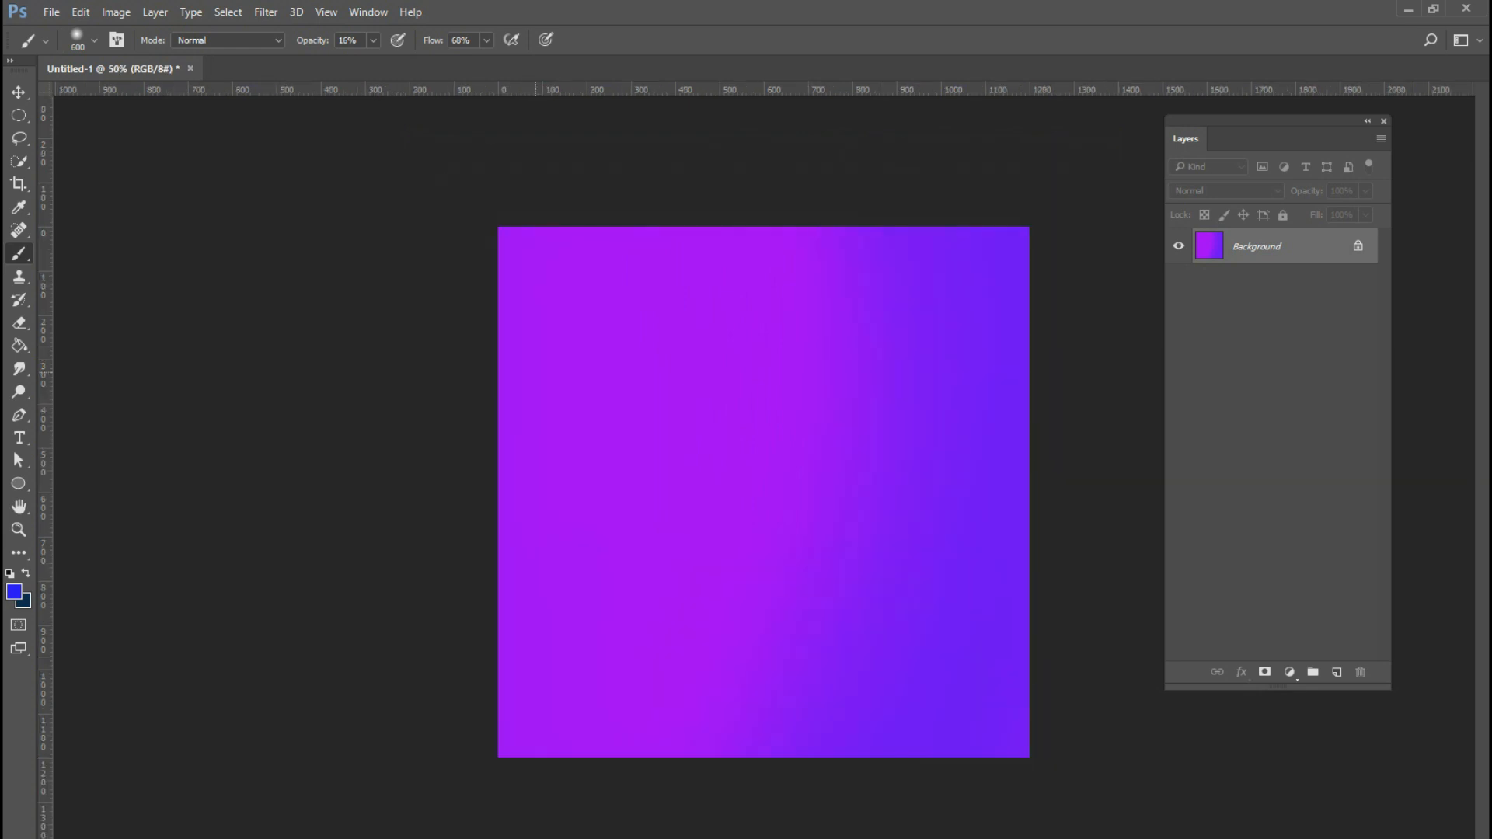
key(u)
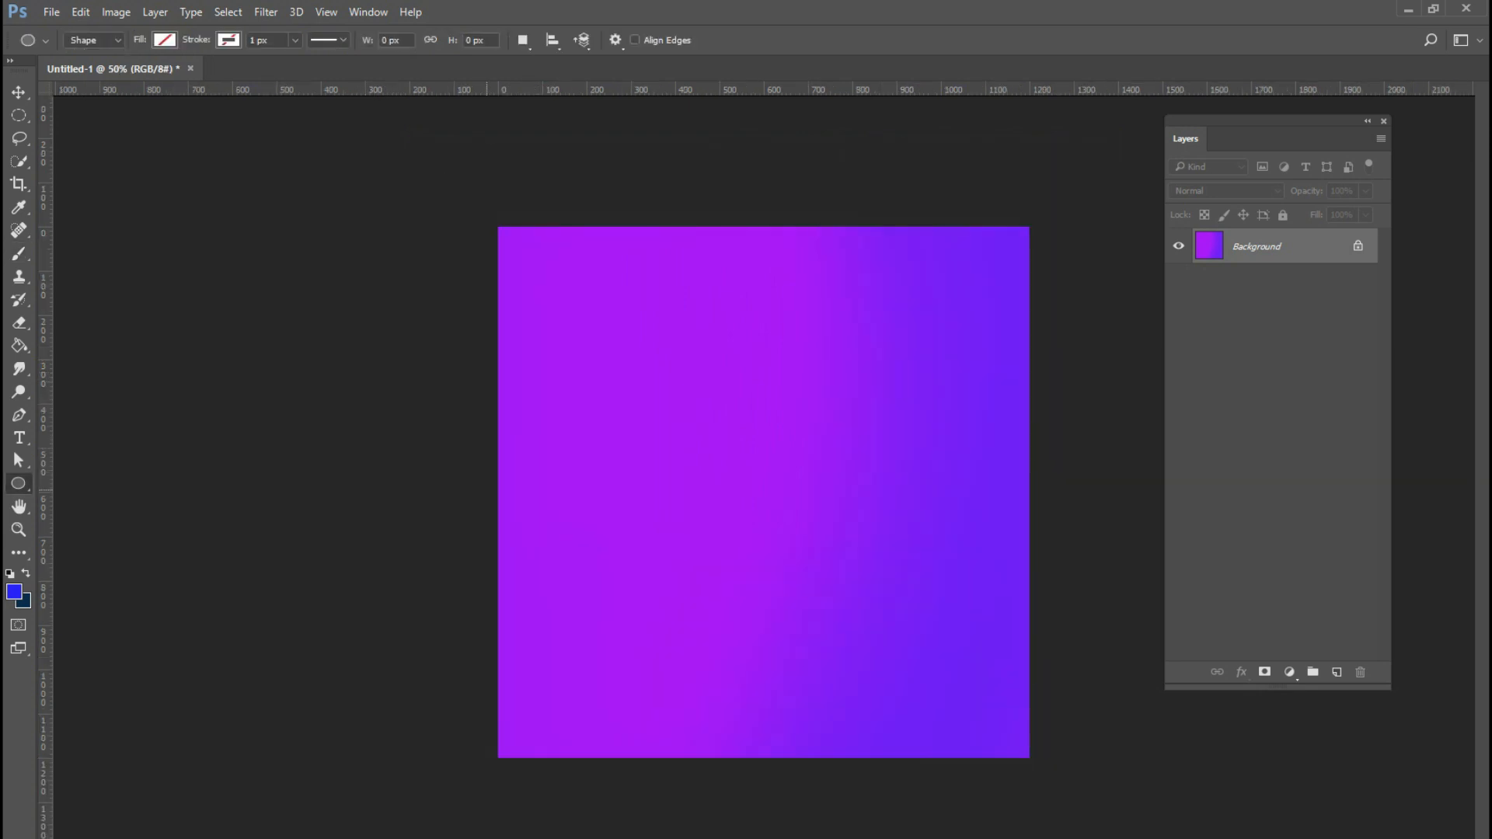
mouse_move(504, 457)
mouse_down()
mouse_move(735, 669)
mouse_move(785, 739)
mouse_up()
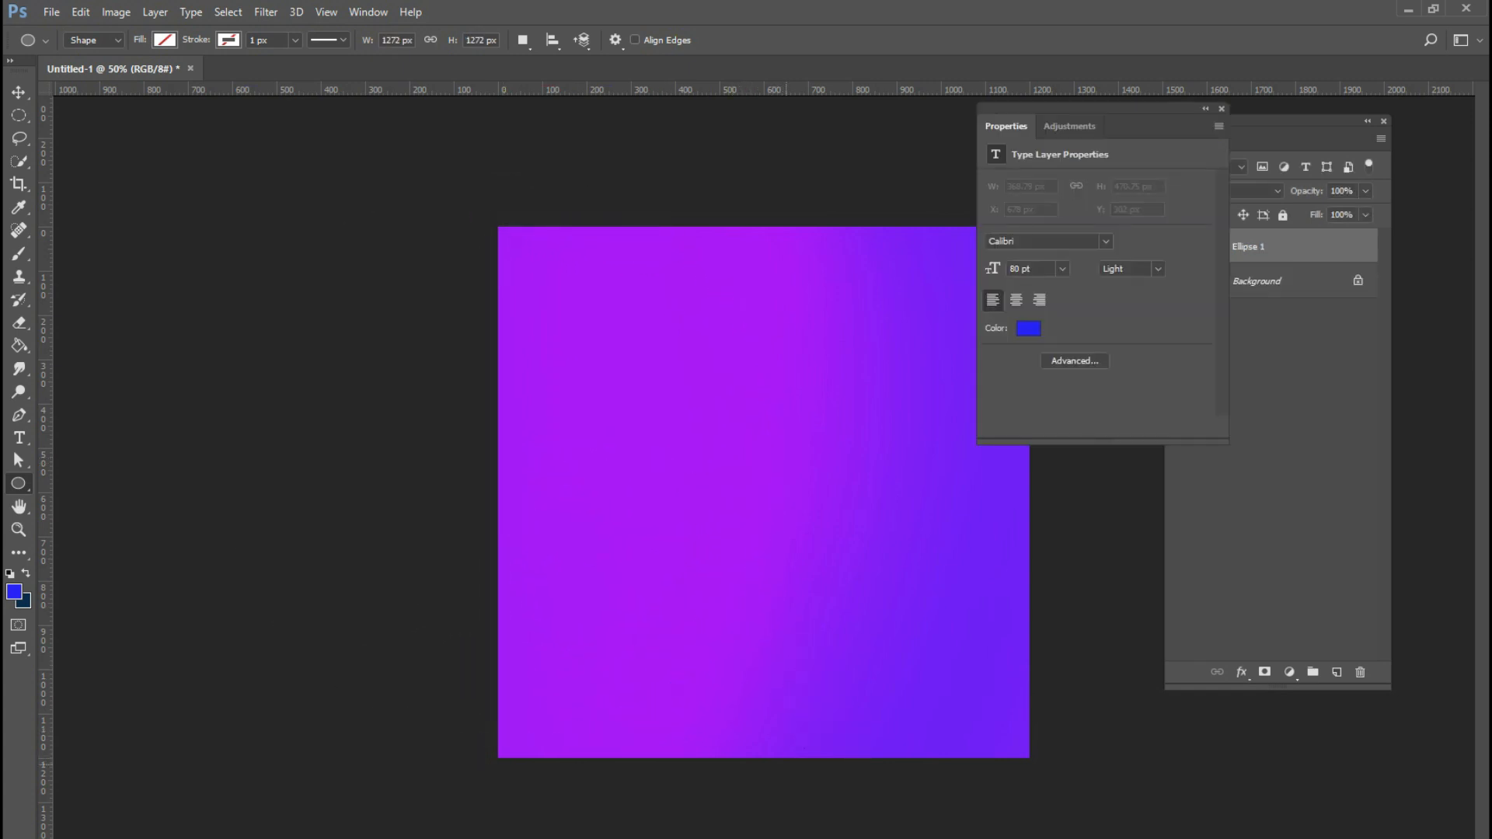
- Scale the circle to 1200 x 1200 px and position it at X -606 px, Y 0 px
key(ctrl+t)
drag(505, 459, 498, 508)
drag(780, 790, 747, 758)
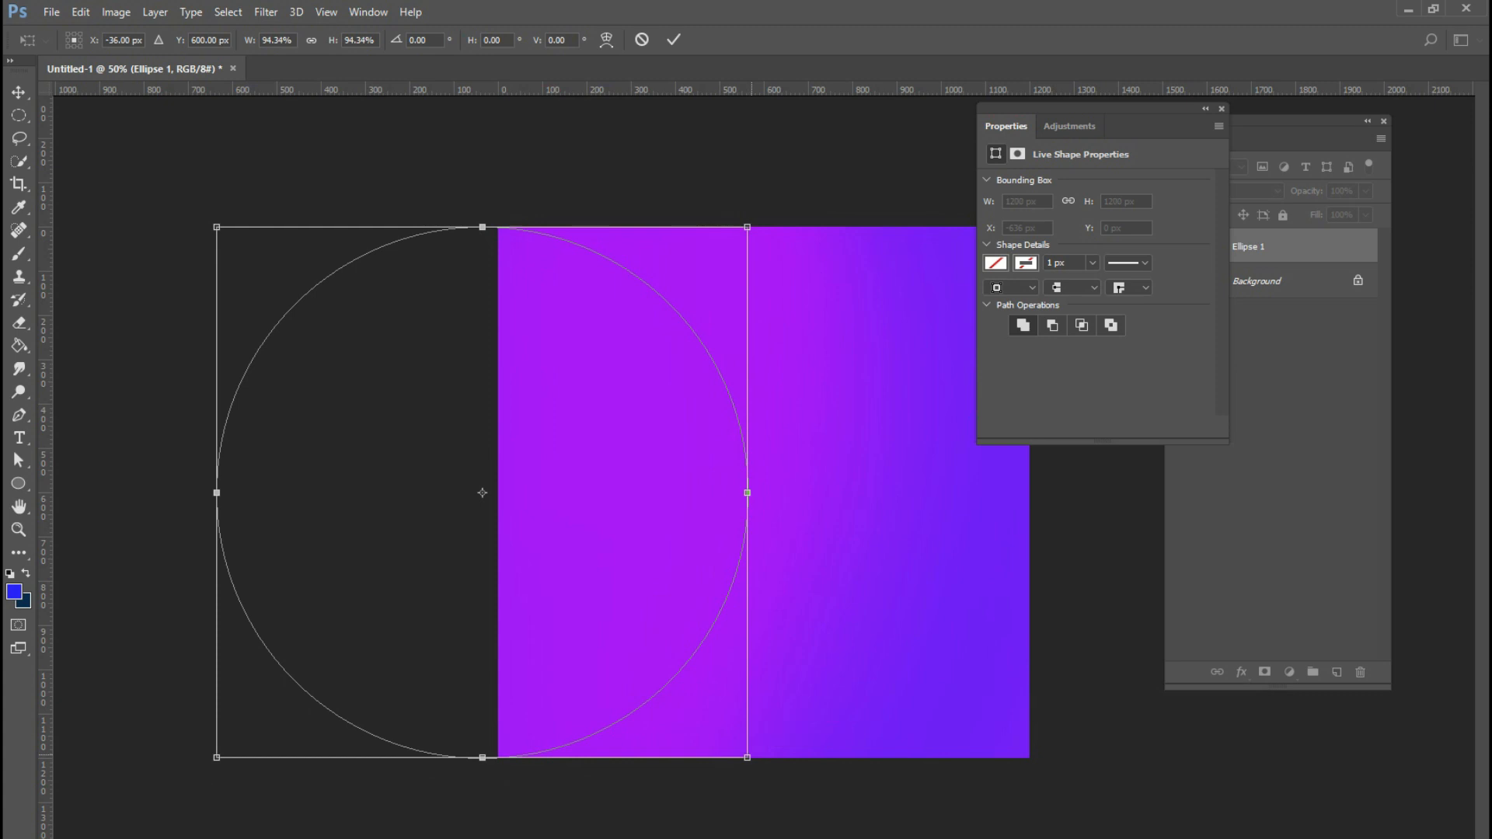
drag(482, 493, 496, 492)
key(Return)
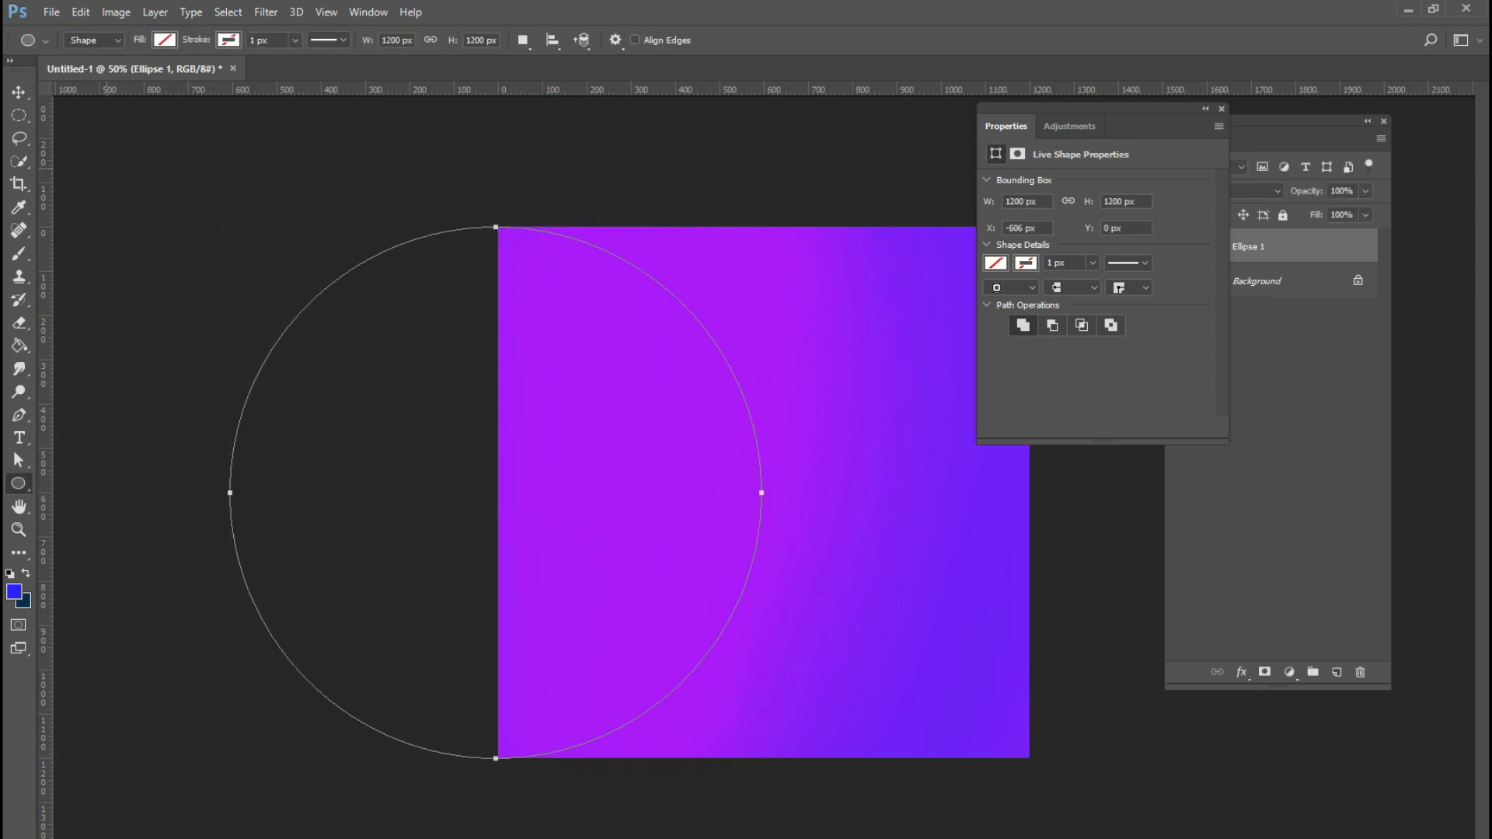
- Fill the circle shape with white and hide its path outline
click(164, 39)
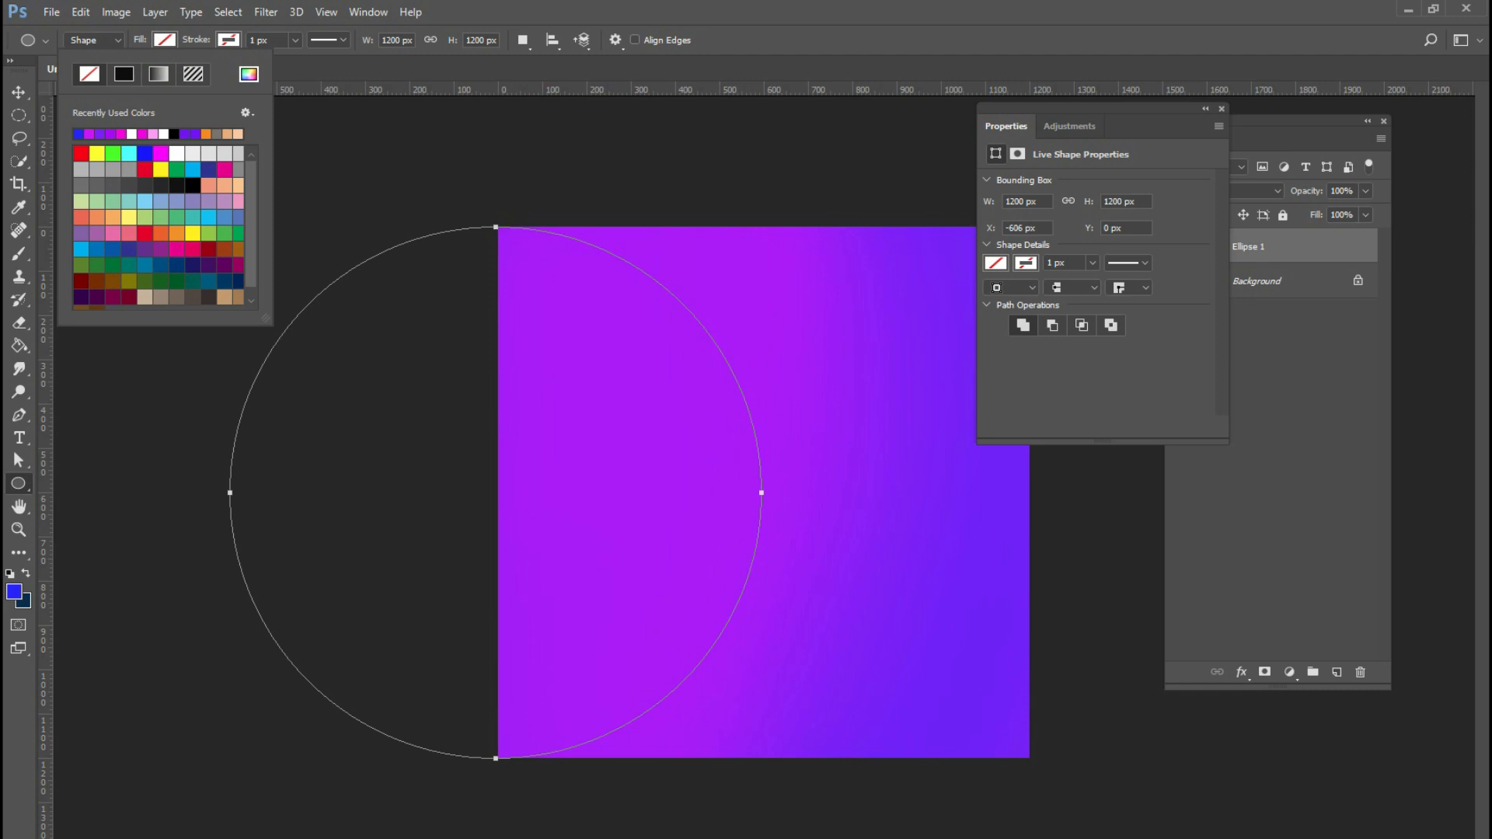
click(177, 153)
key(Return)
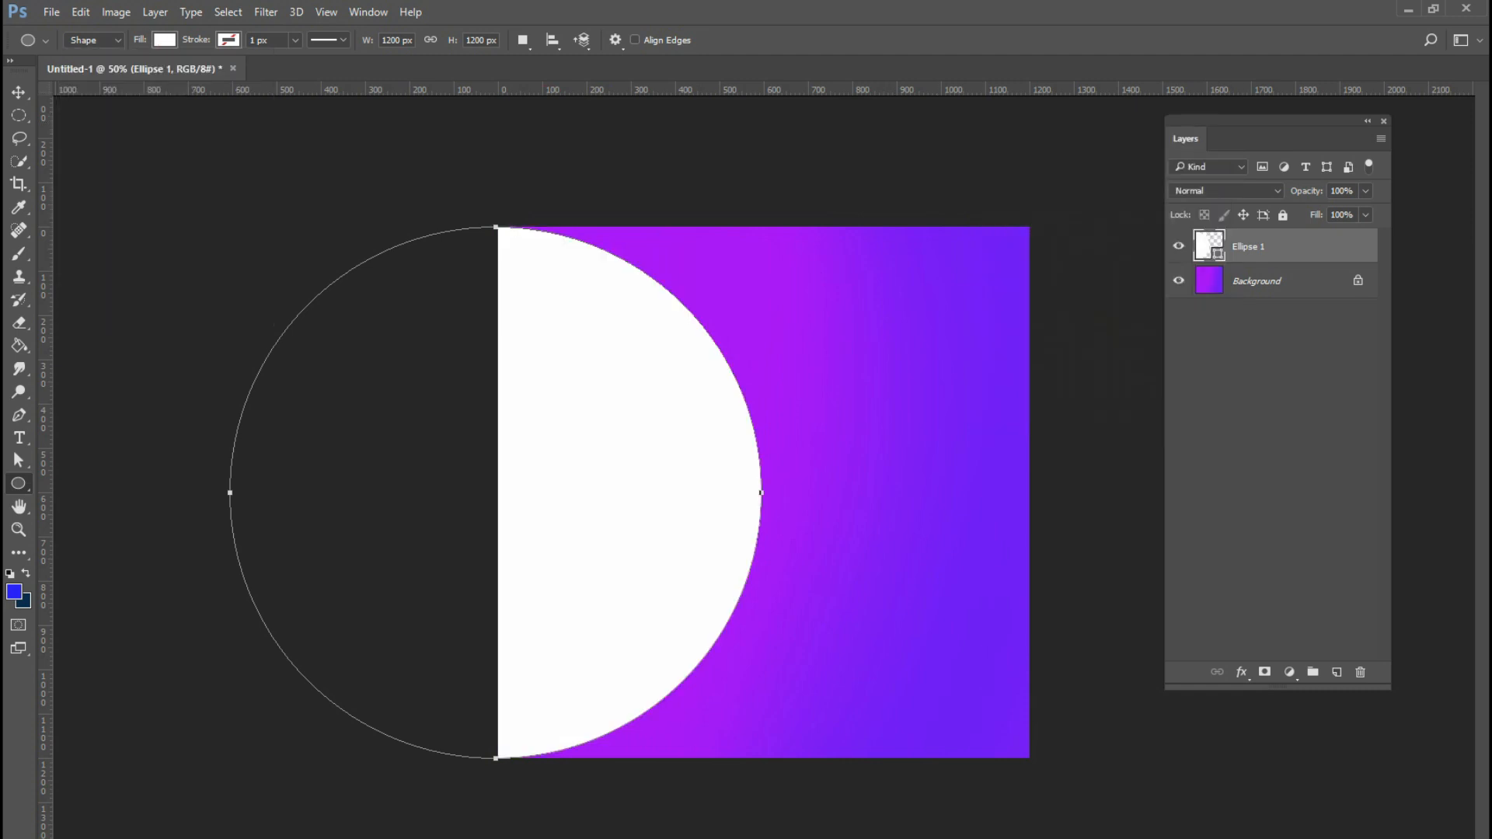
key(ctrl+h)
key(ctrl+h)
key(ctrl+h)
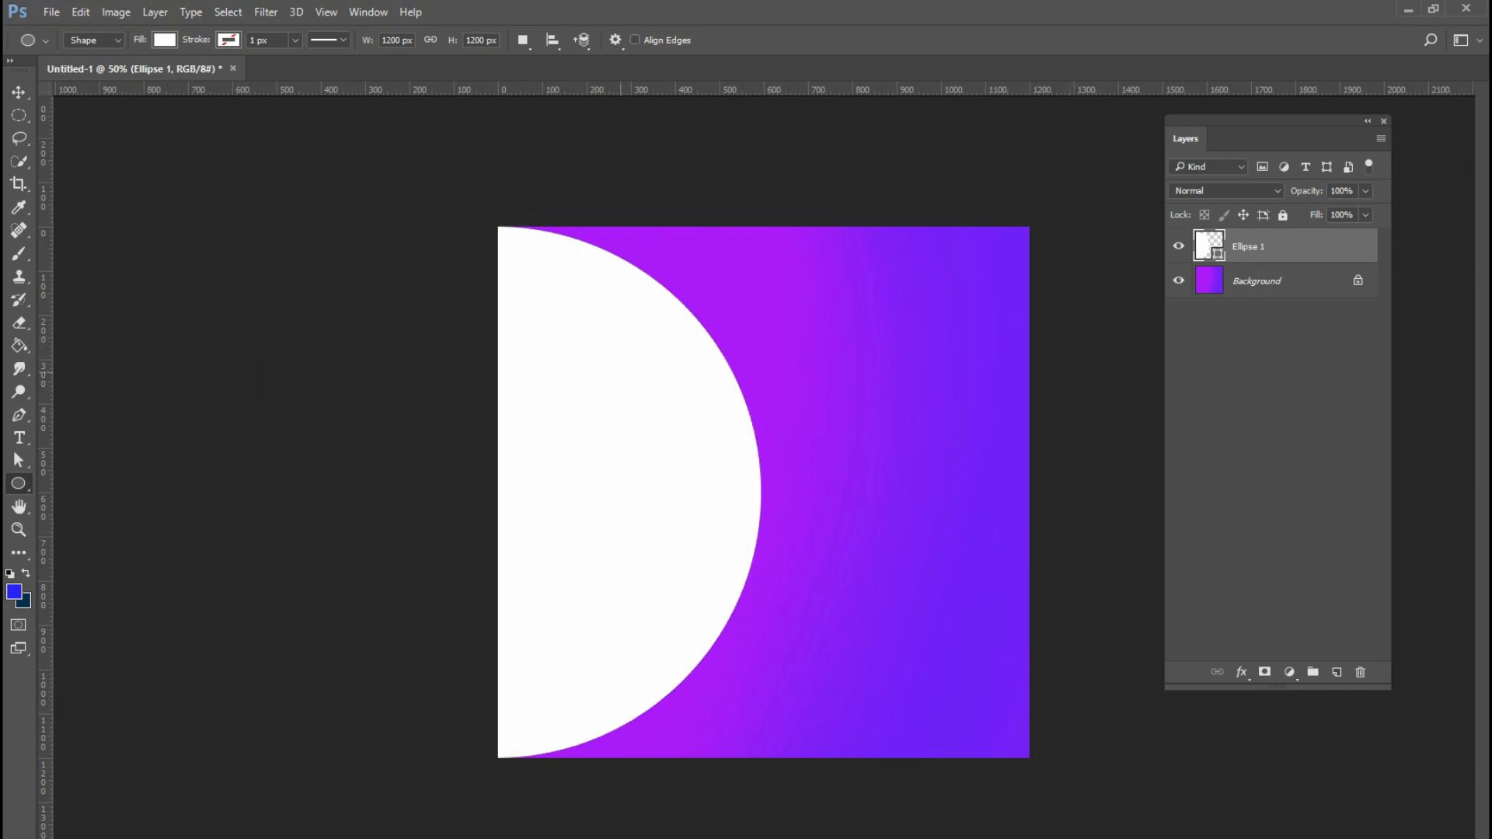
- Draw a circular marquee selection and shift it left over the upper part of the white circle
key(m)
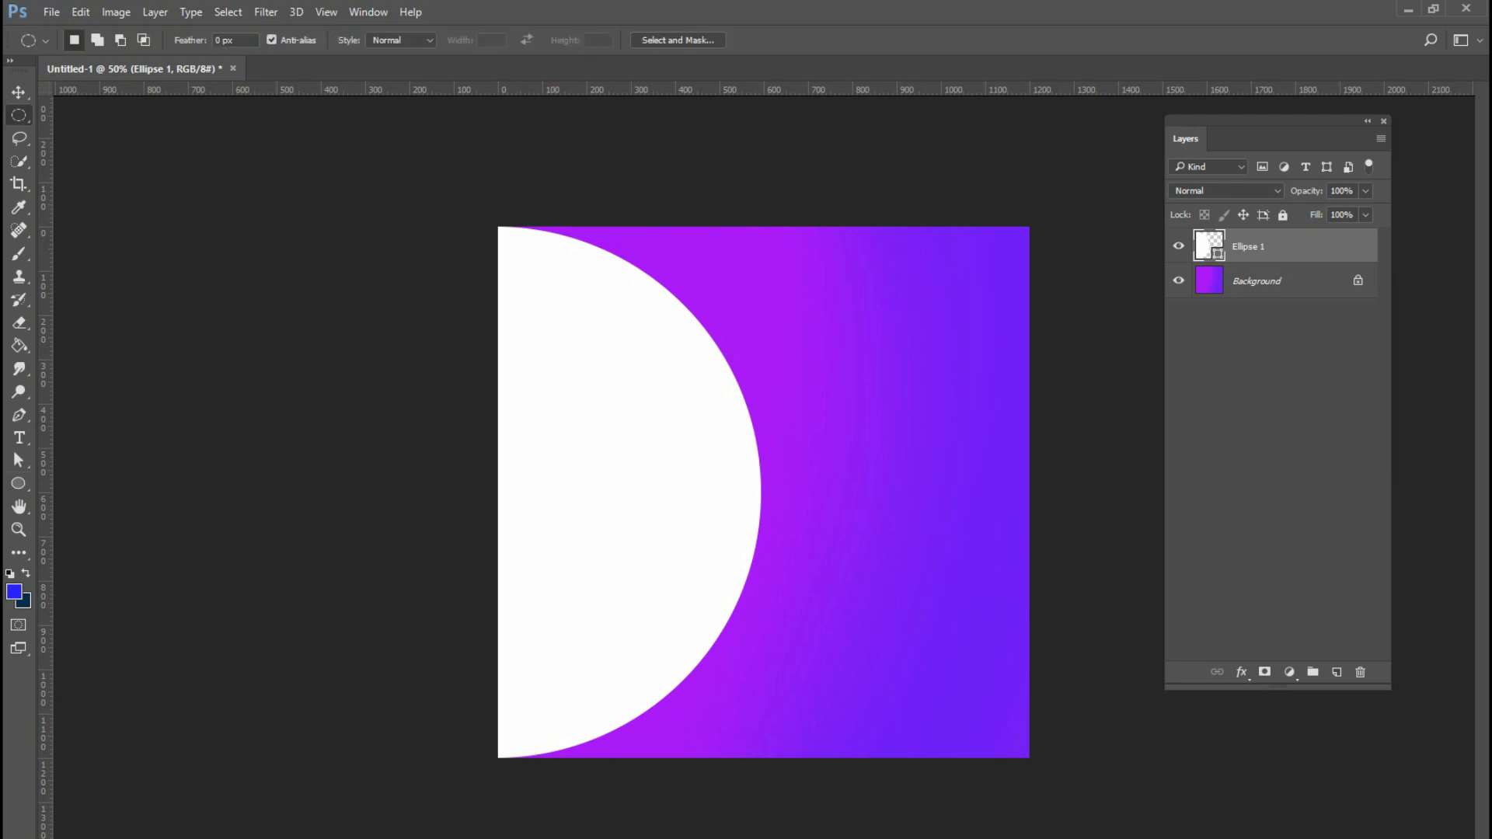
drag(474, 213, 889, 616)
drag(777, 309, 661, 311)
- Transform the selection to about 123.57% and place it slightly above and right of the white circle as a crescent
key(alt+s)
key(t)
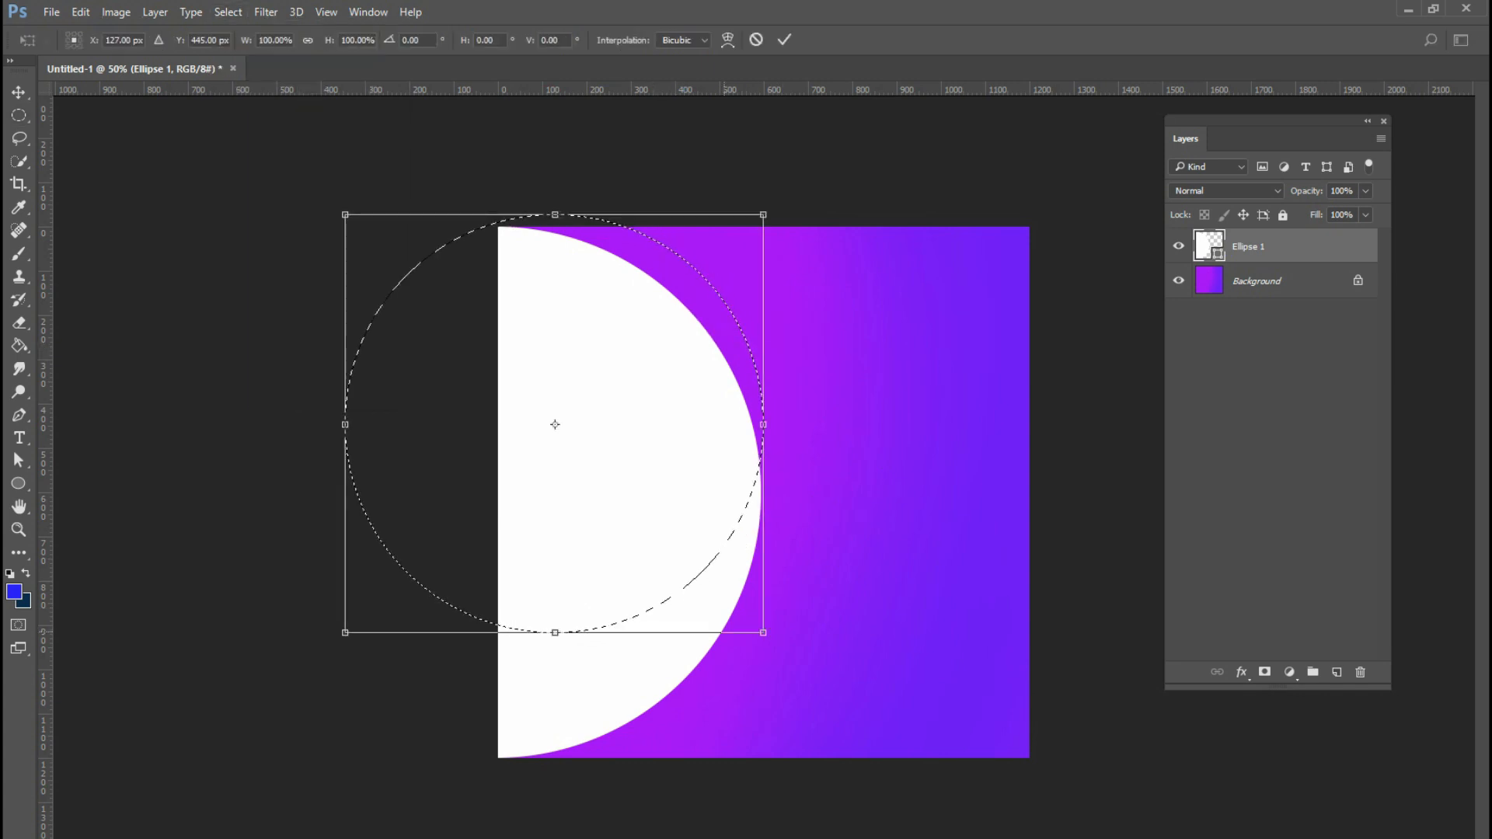
drag(764, 633, 861, 730)
drag(793, 429, 732, 429)
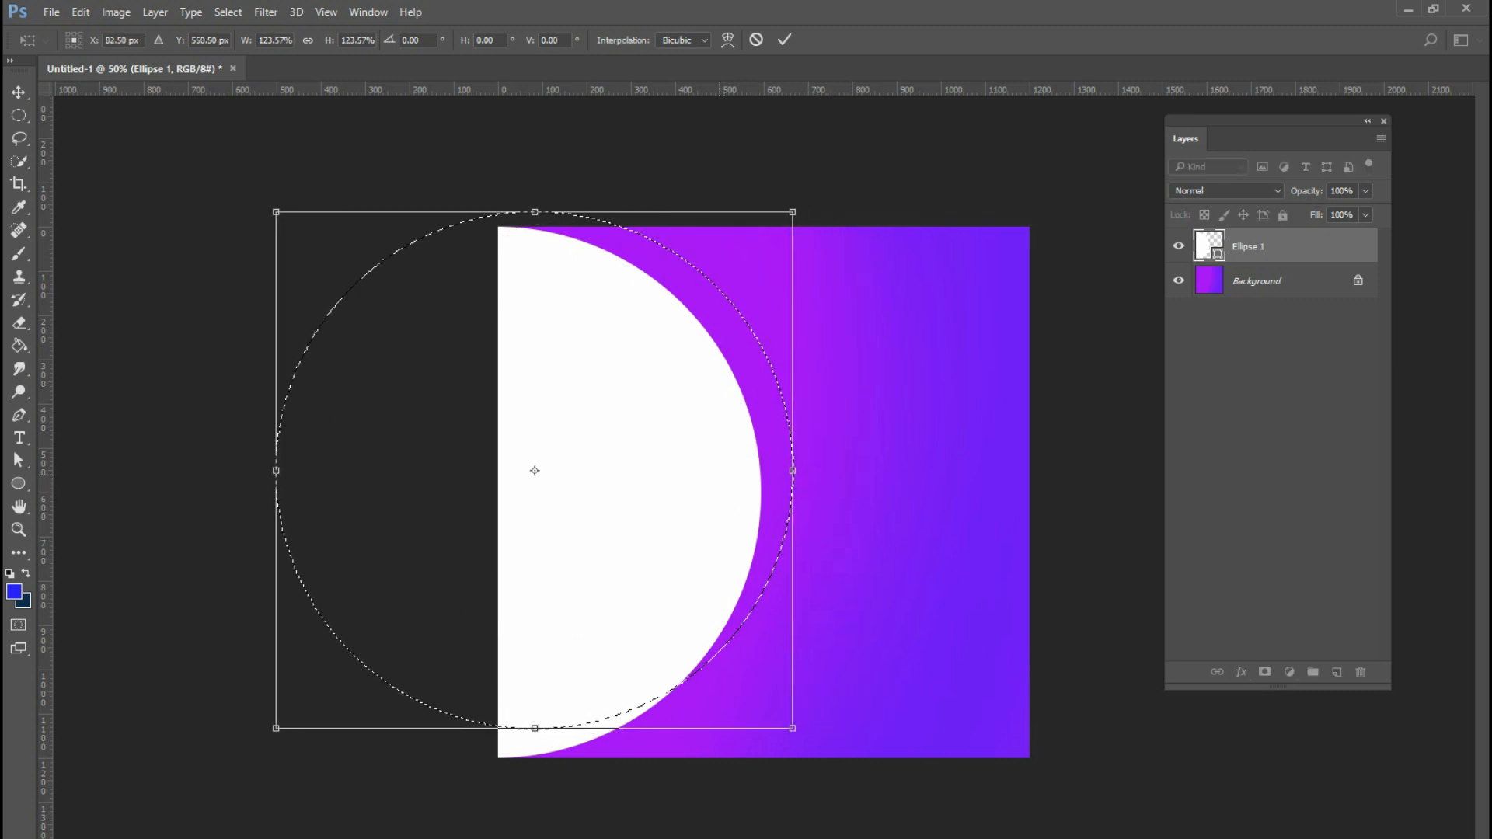
drag(535, 470, 546, 441)
key(Return)
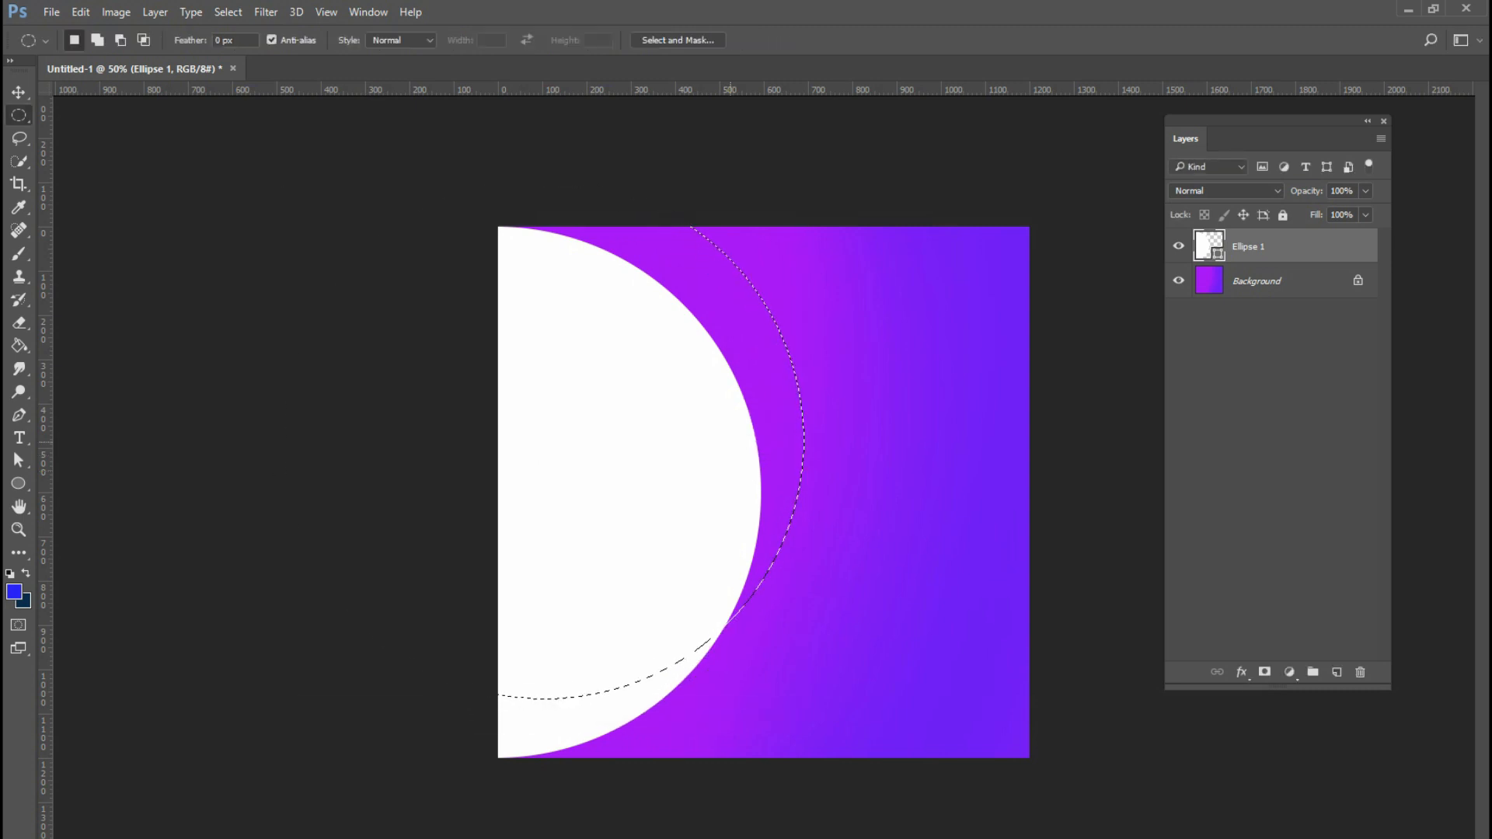
- Fill the circular selection with pink f452fa on a new layer and move that layer beneath the white circle
click(1337, 671)
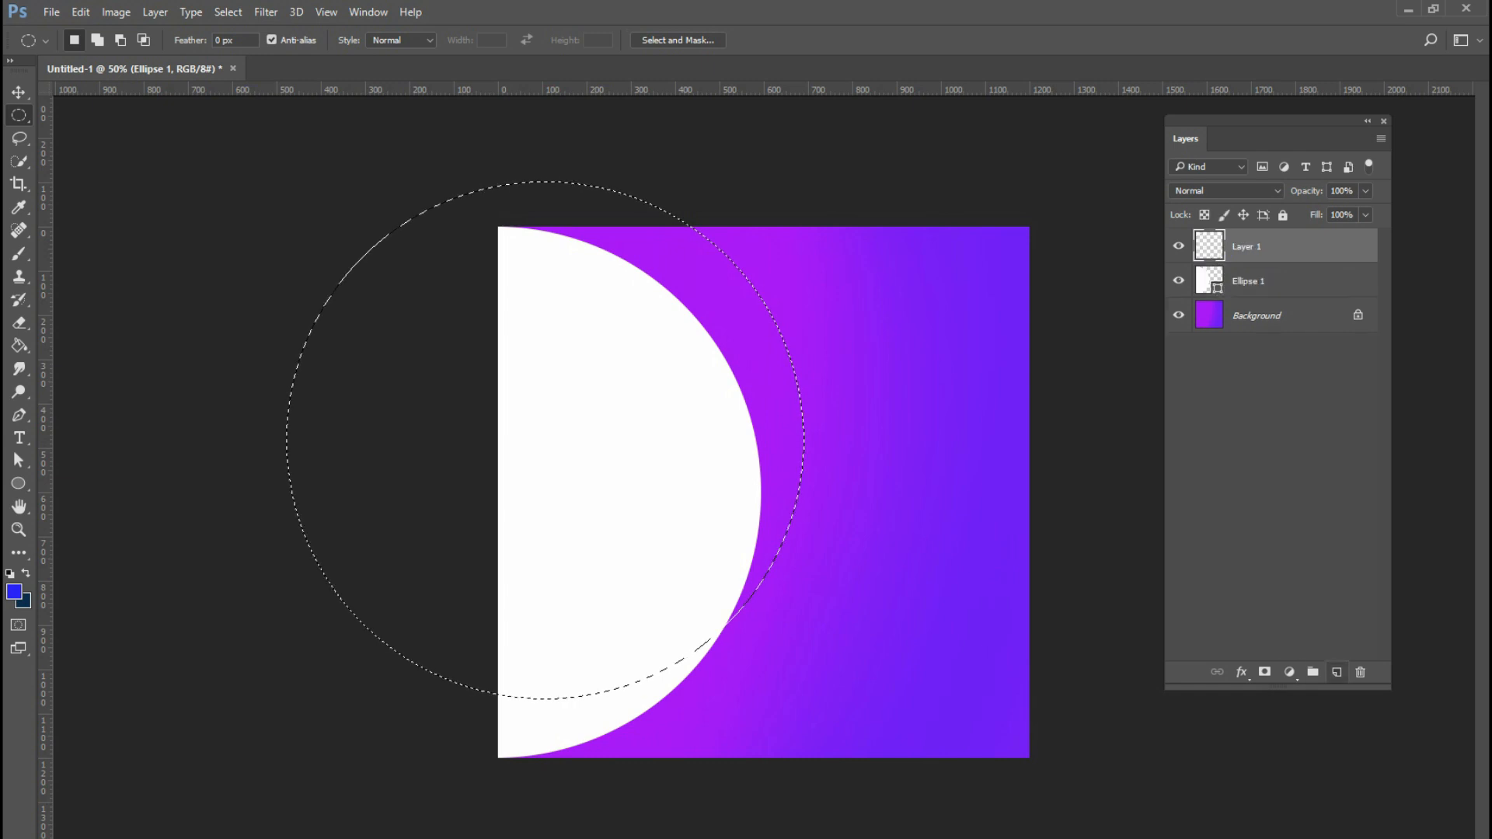
key(b)
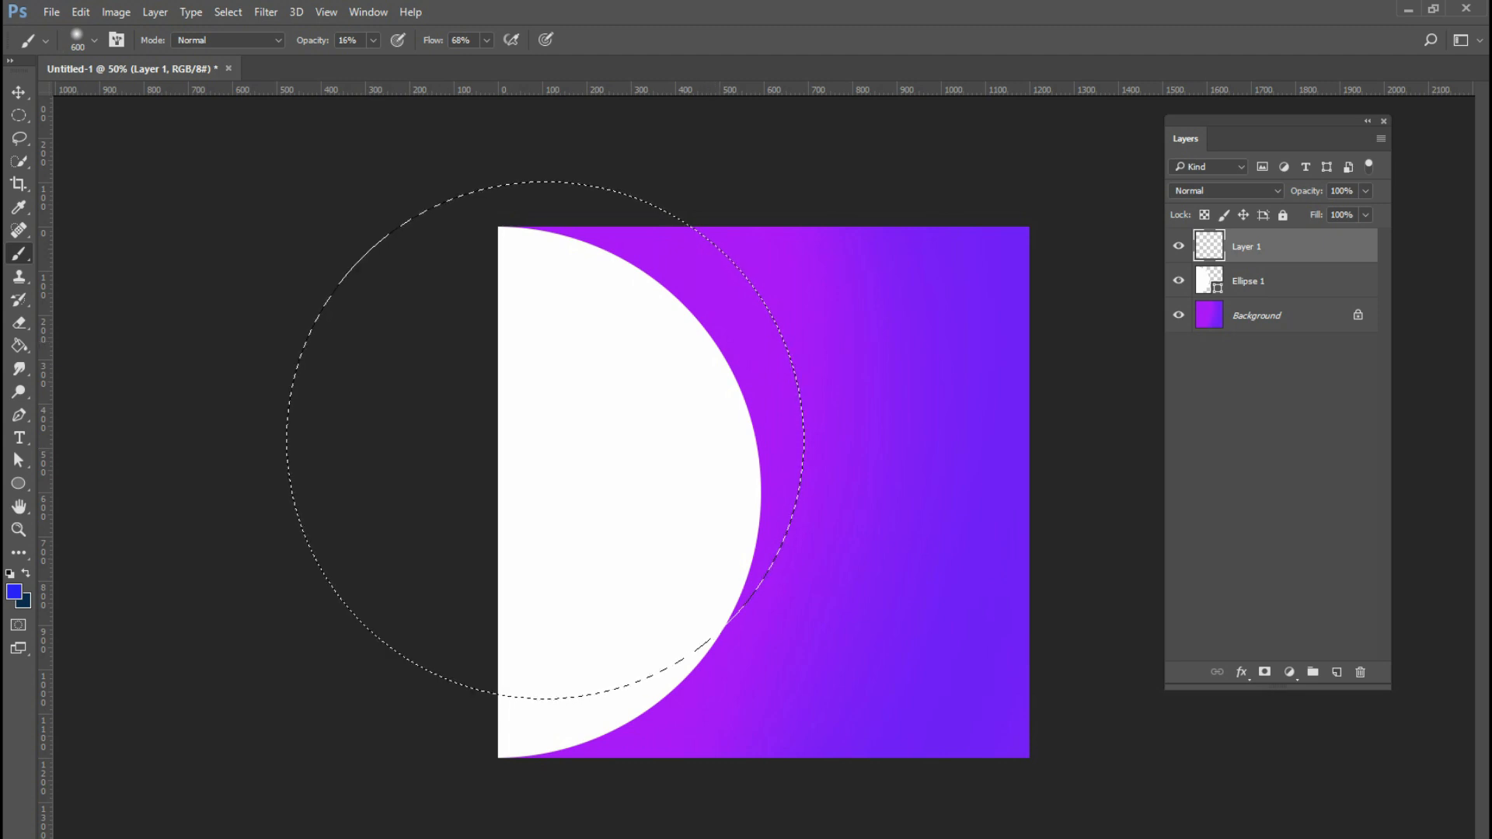
click(14, 592)
drag(1019, 159, 1020, 123)
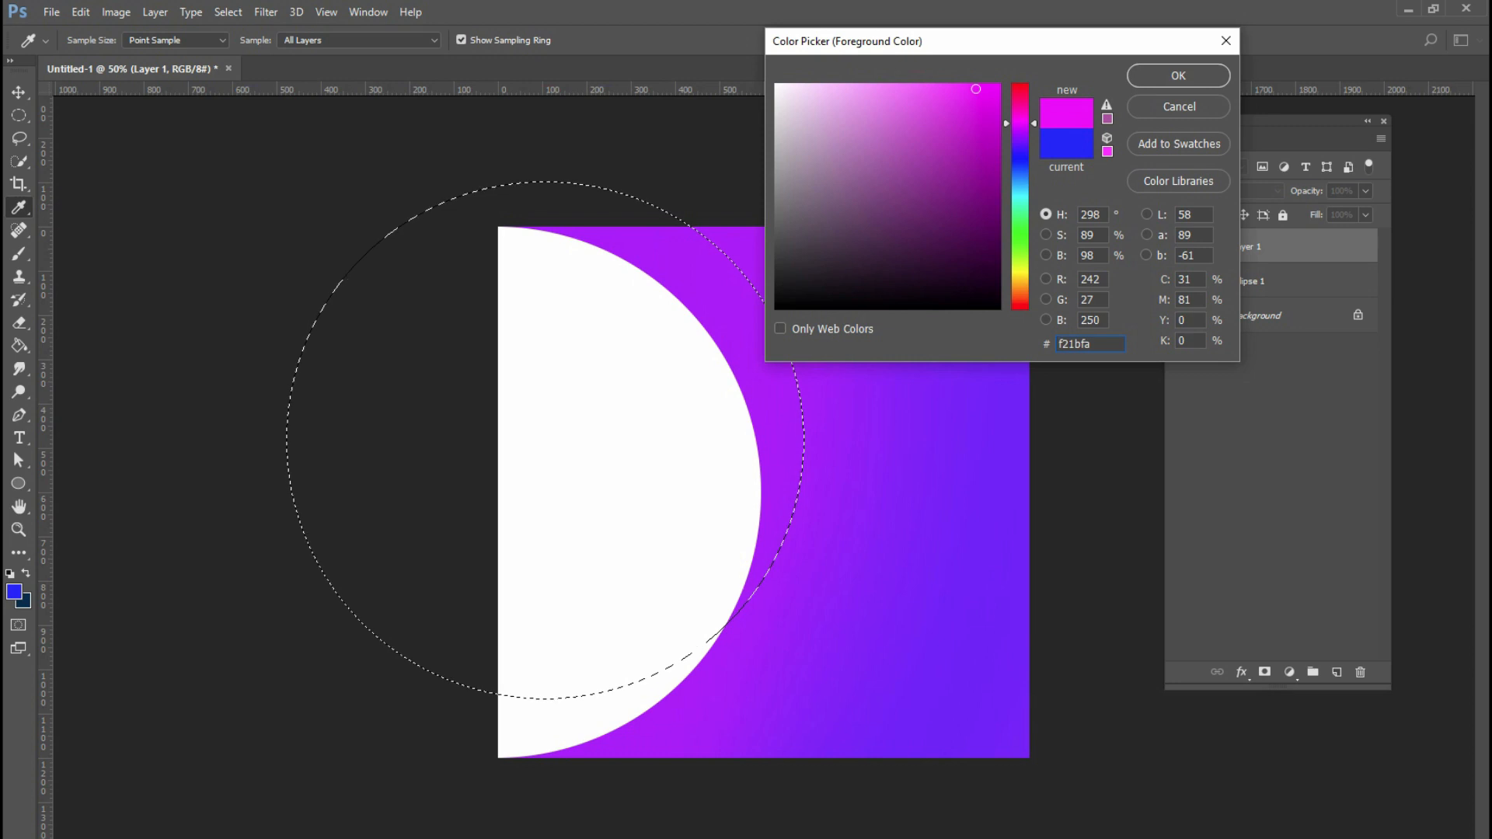
click(925, 88)
click(1179, 75)
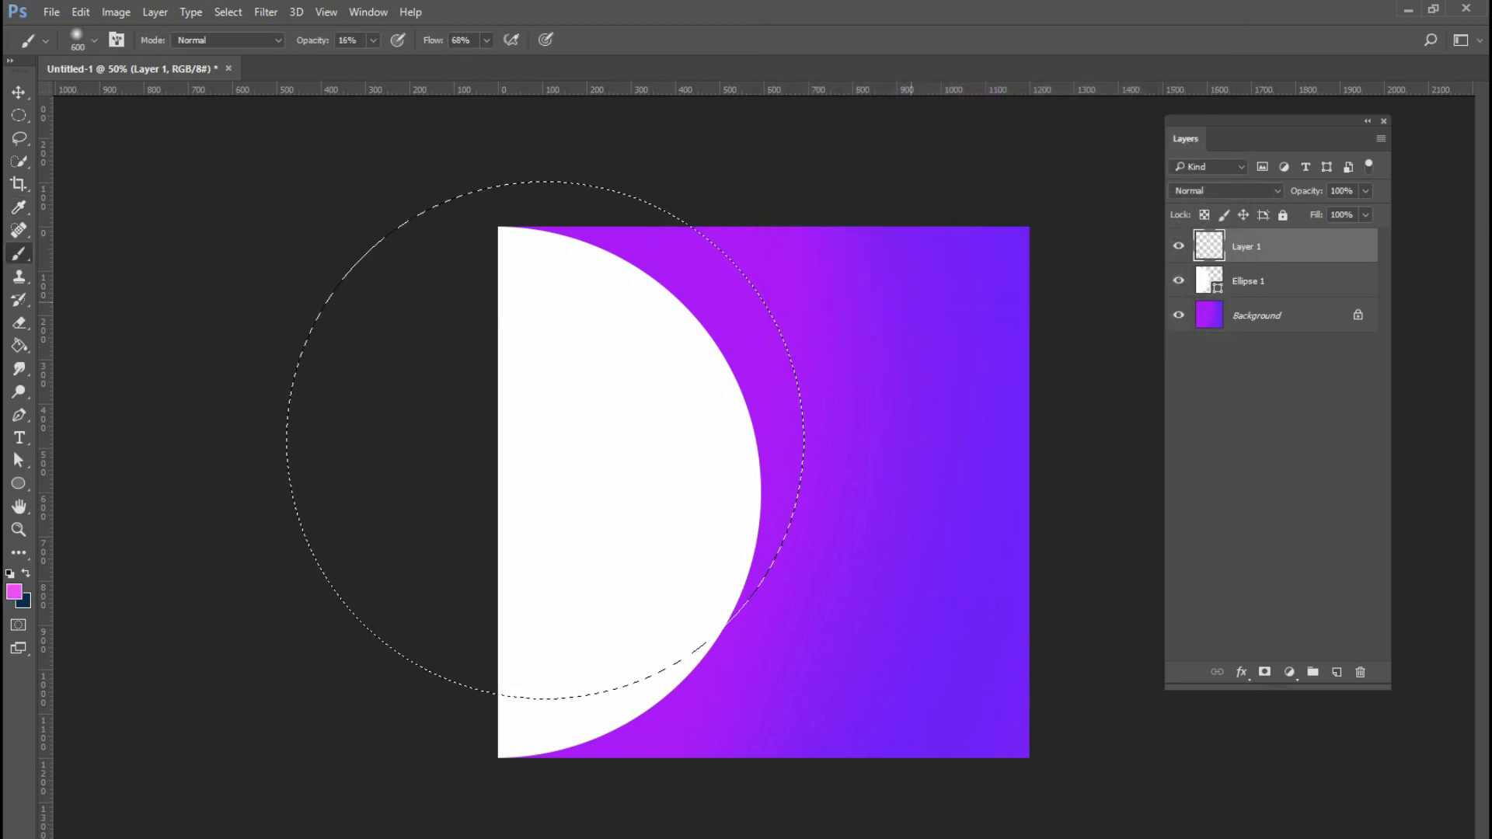
key(alt+BackSpace)
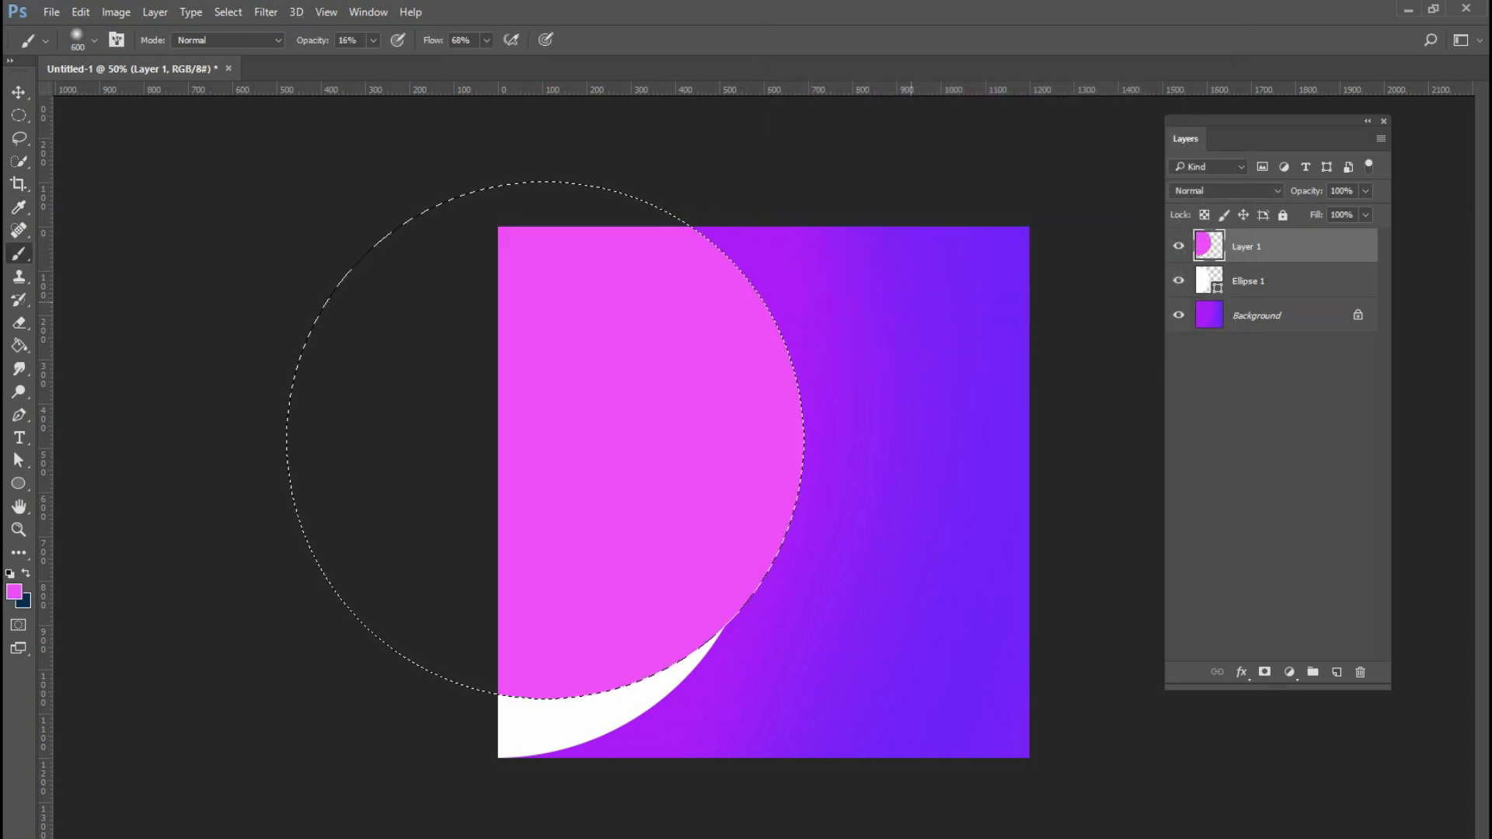
drag(1274, 246, 1275, 298)
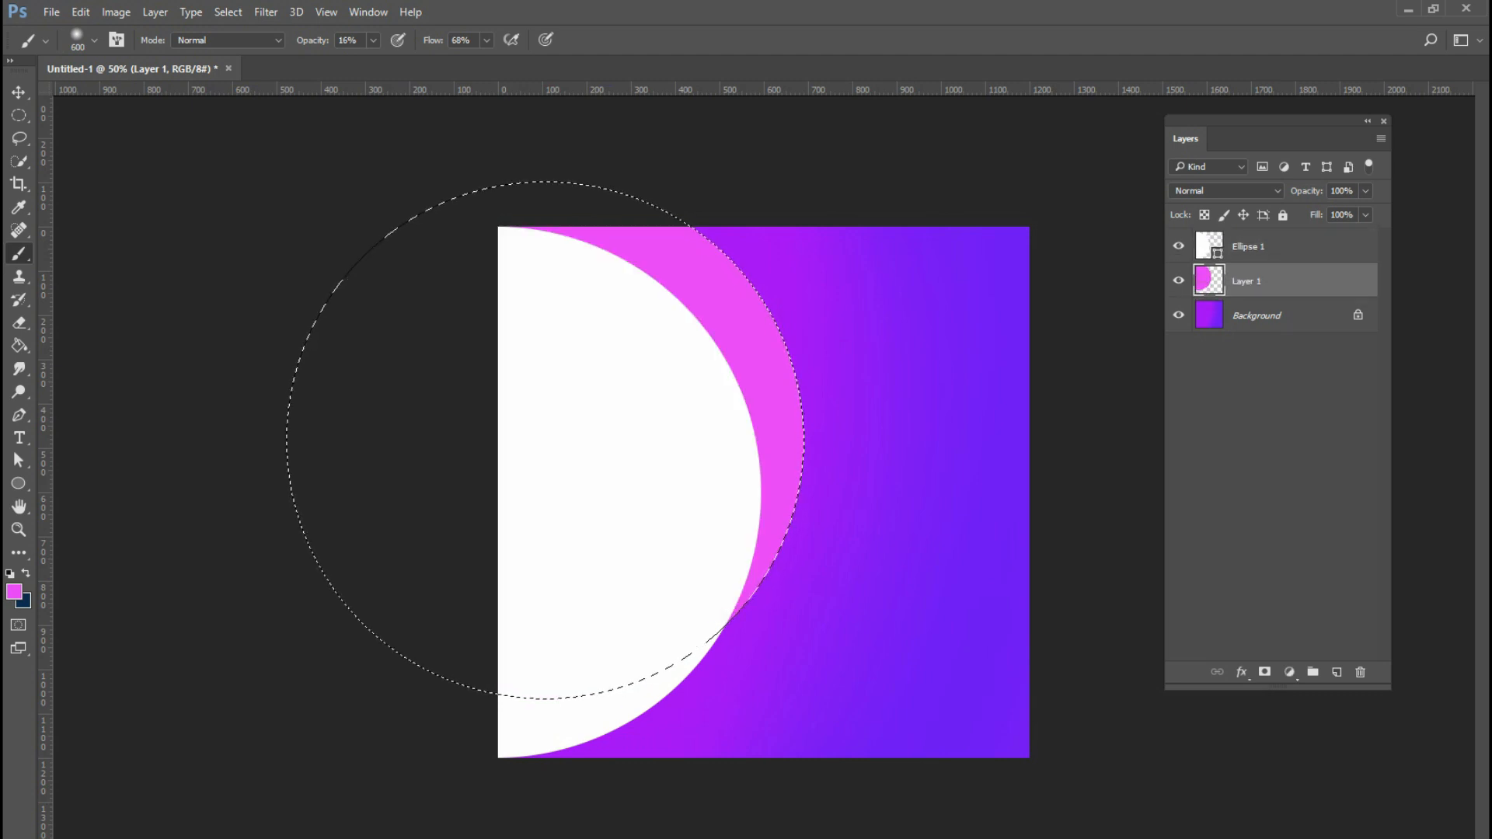
- Brush brighter pink f528fd along the outer edge of the pink crescent
click(14, 591)
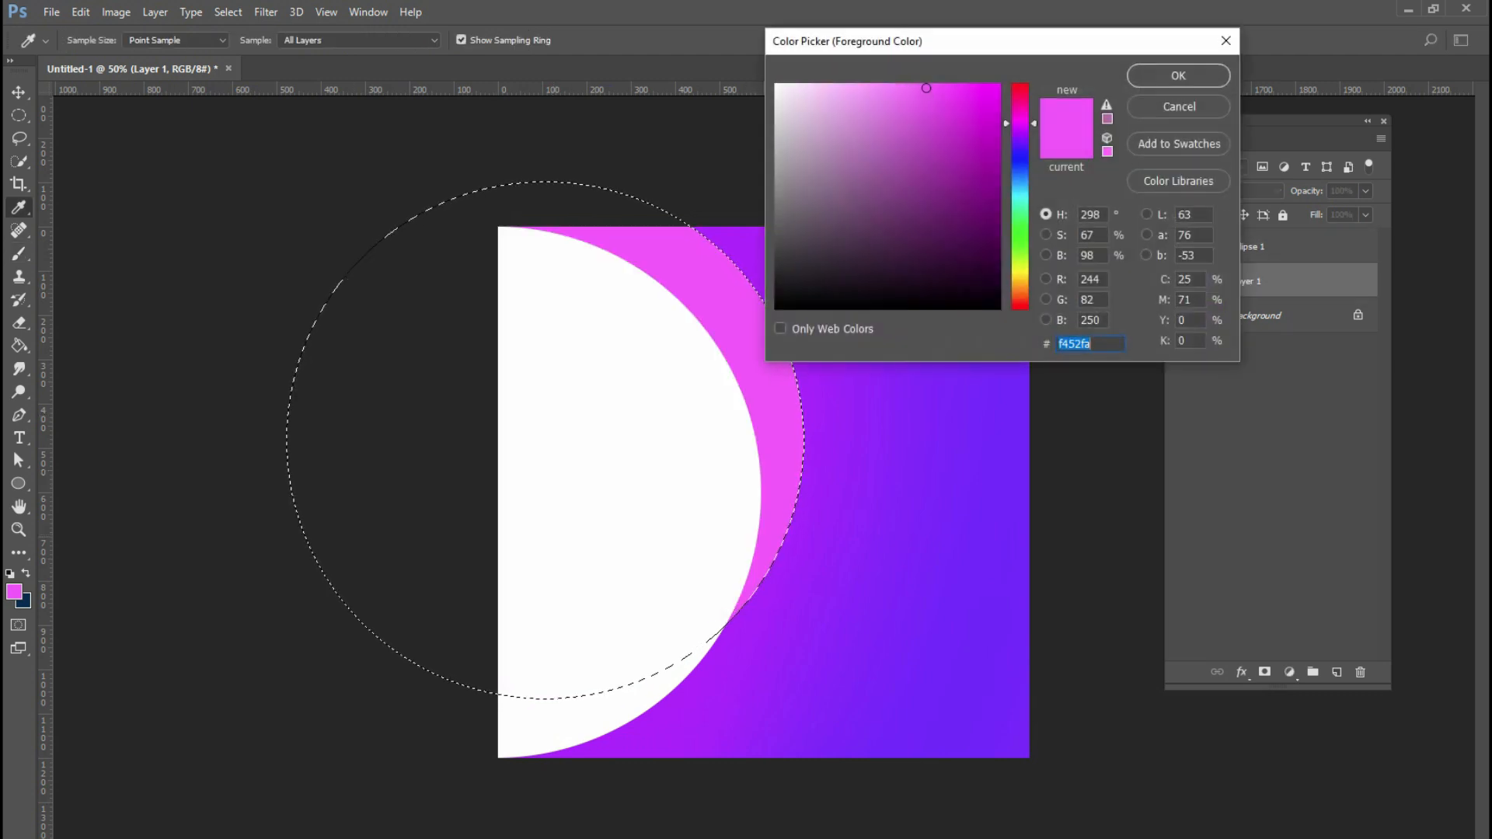
click(862, 86)
click(965, 87)
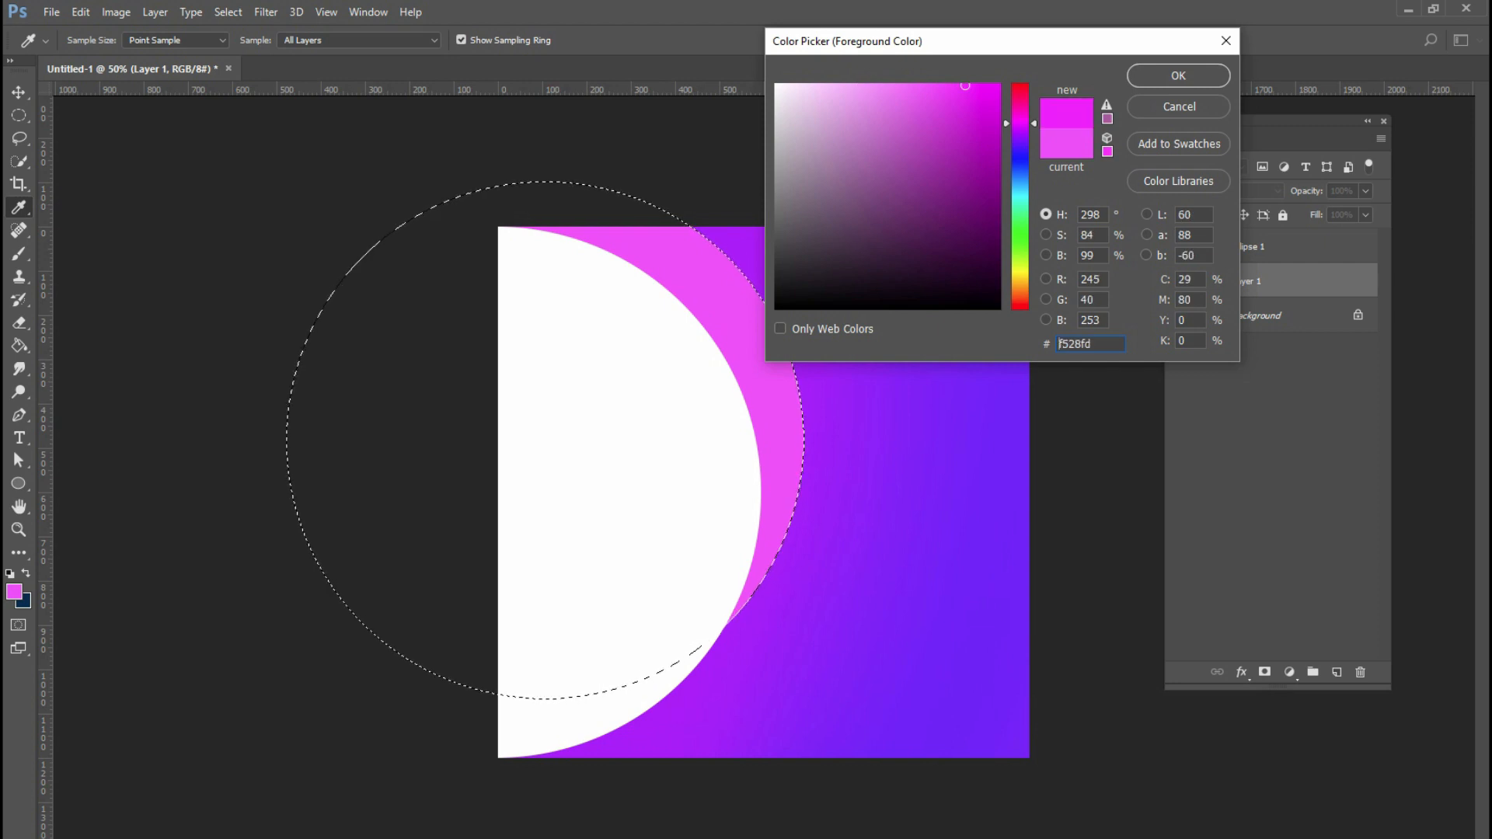
click(1177, 75)
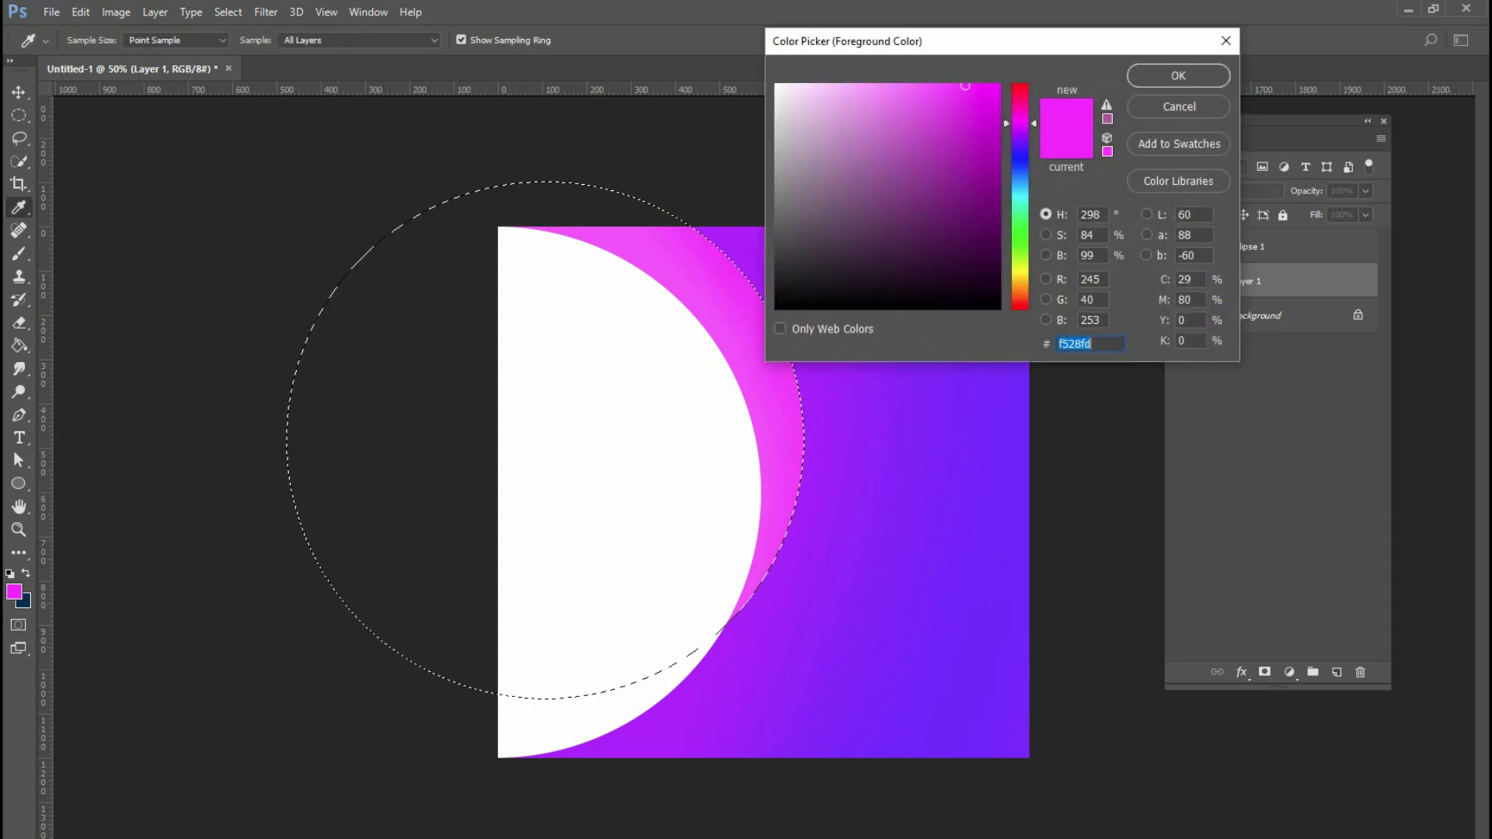
- Brush lighter pink f895fc along the crescent's inner edge beside the white circle and clear the selection
click(867, 86)
click(1179, 75)
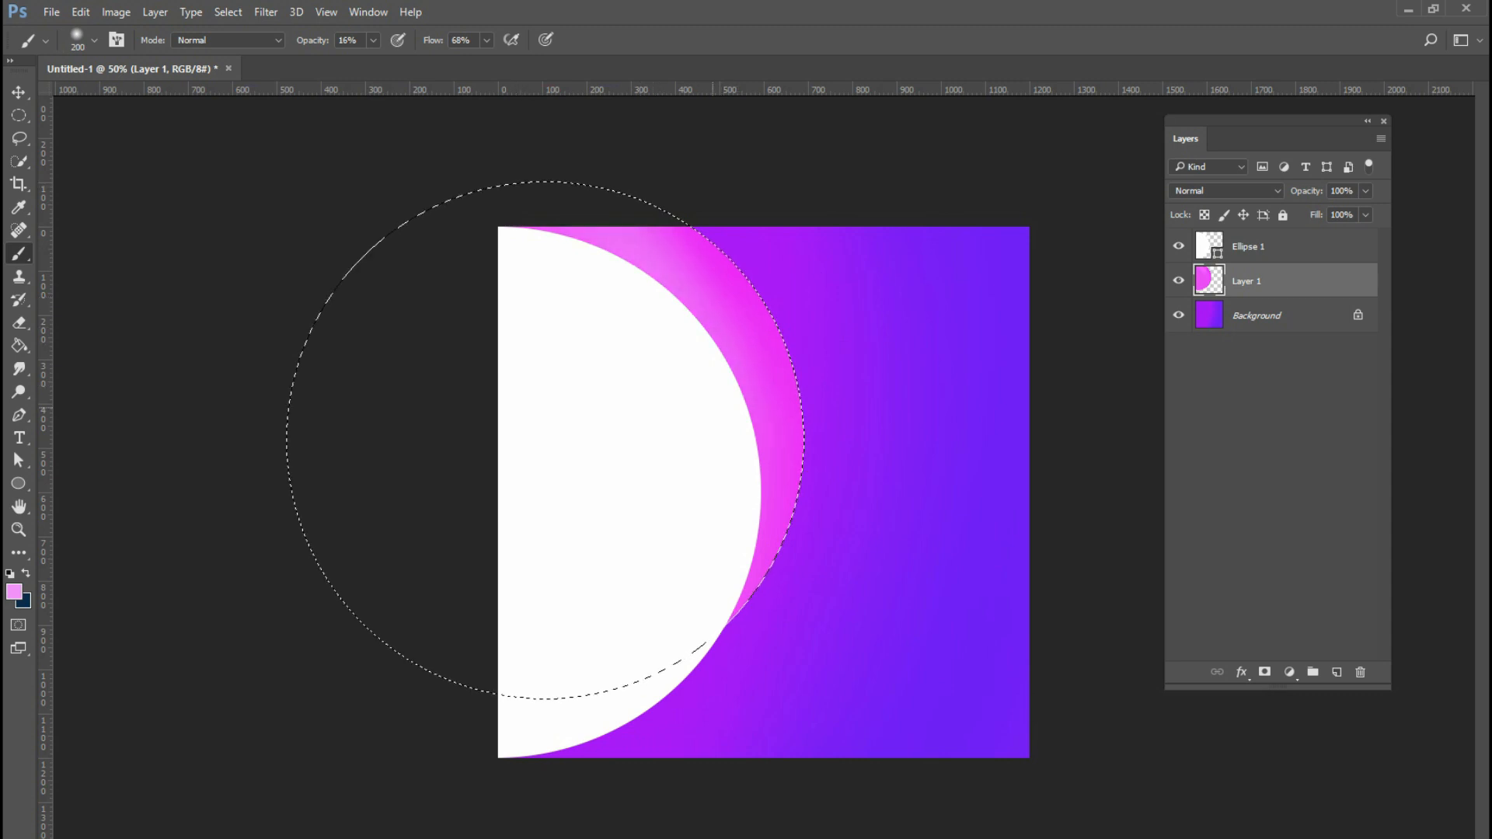
key(ctrl+d)
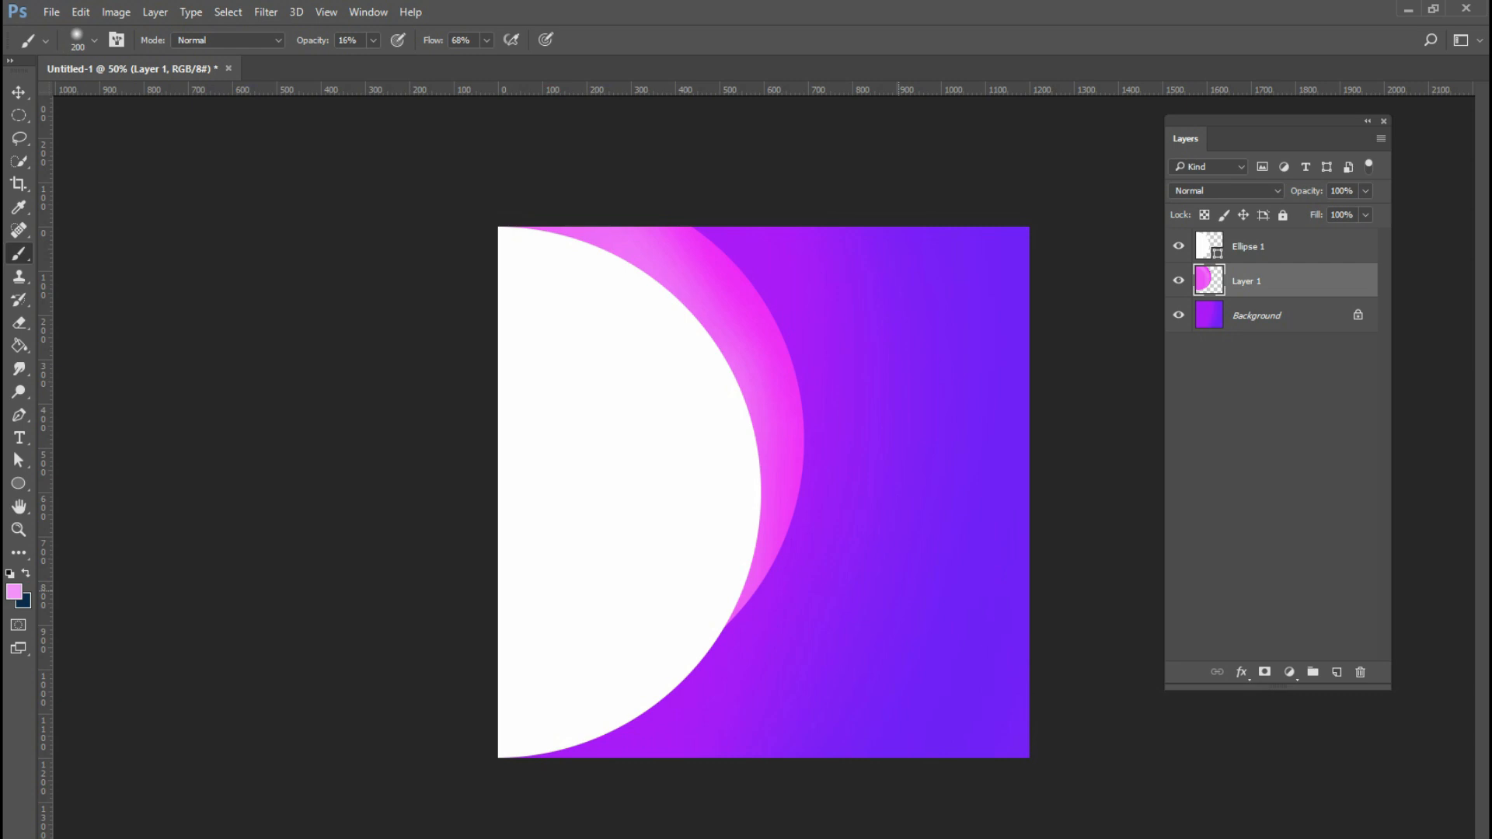
- On a new layer, draw a large circular marquee selection overlapping the white circle and the violet area beside it
key(m)
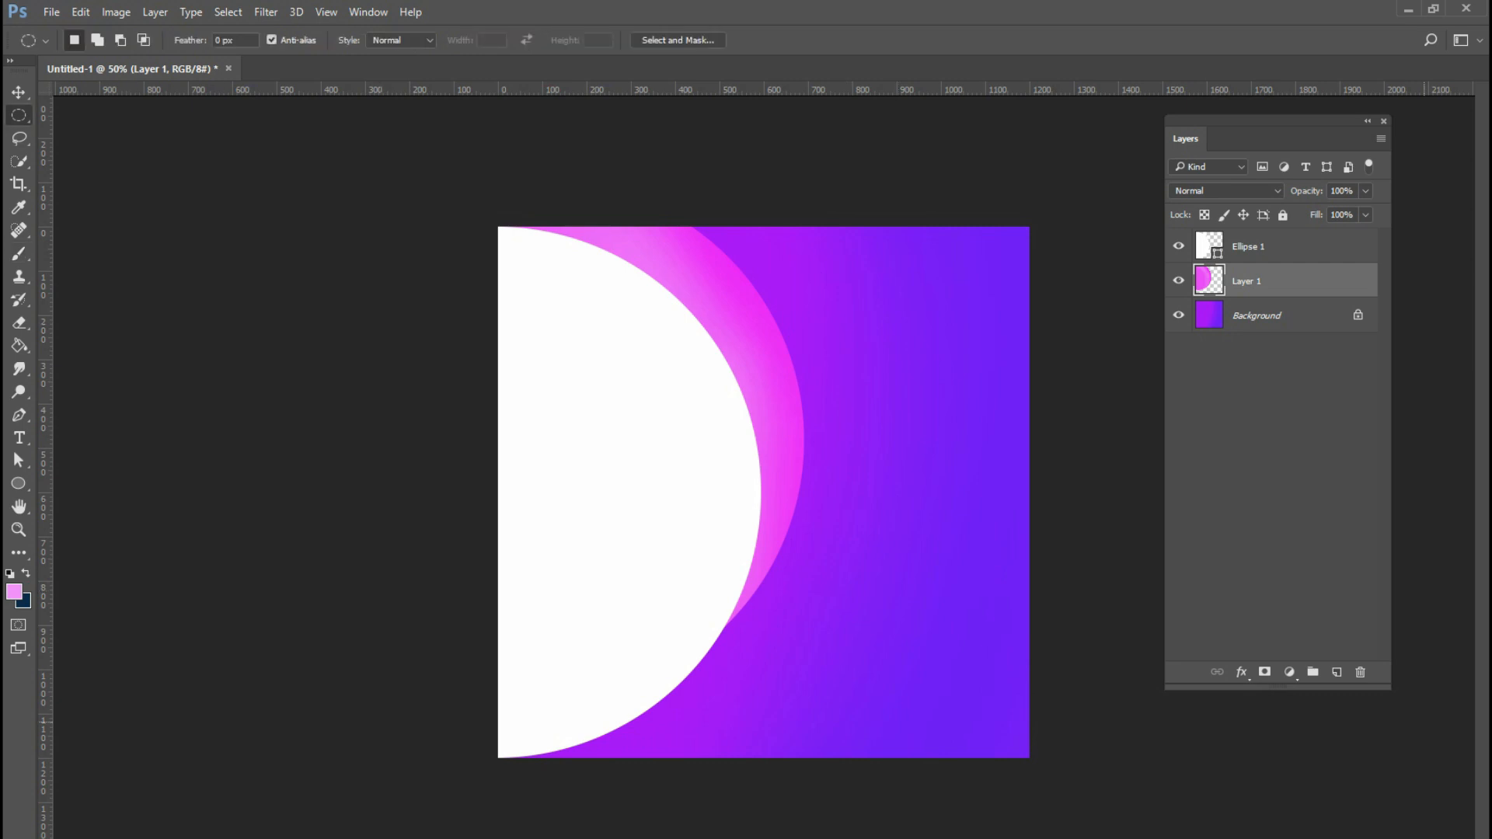
click(1337, 672)
drag(625, 281, 1019, 674)
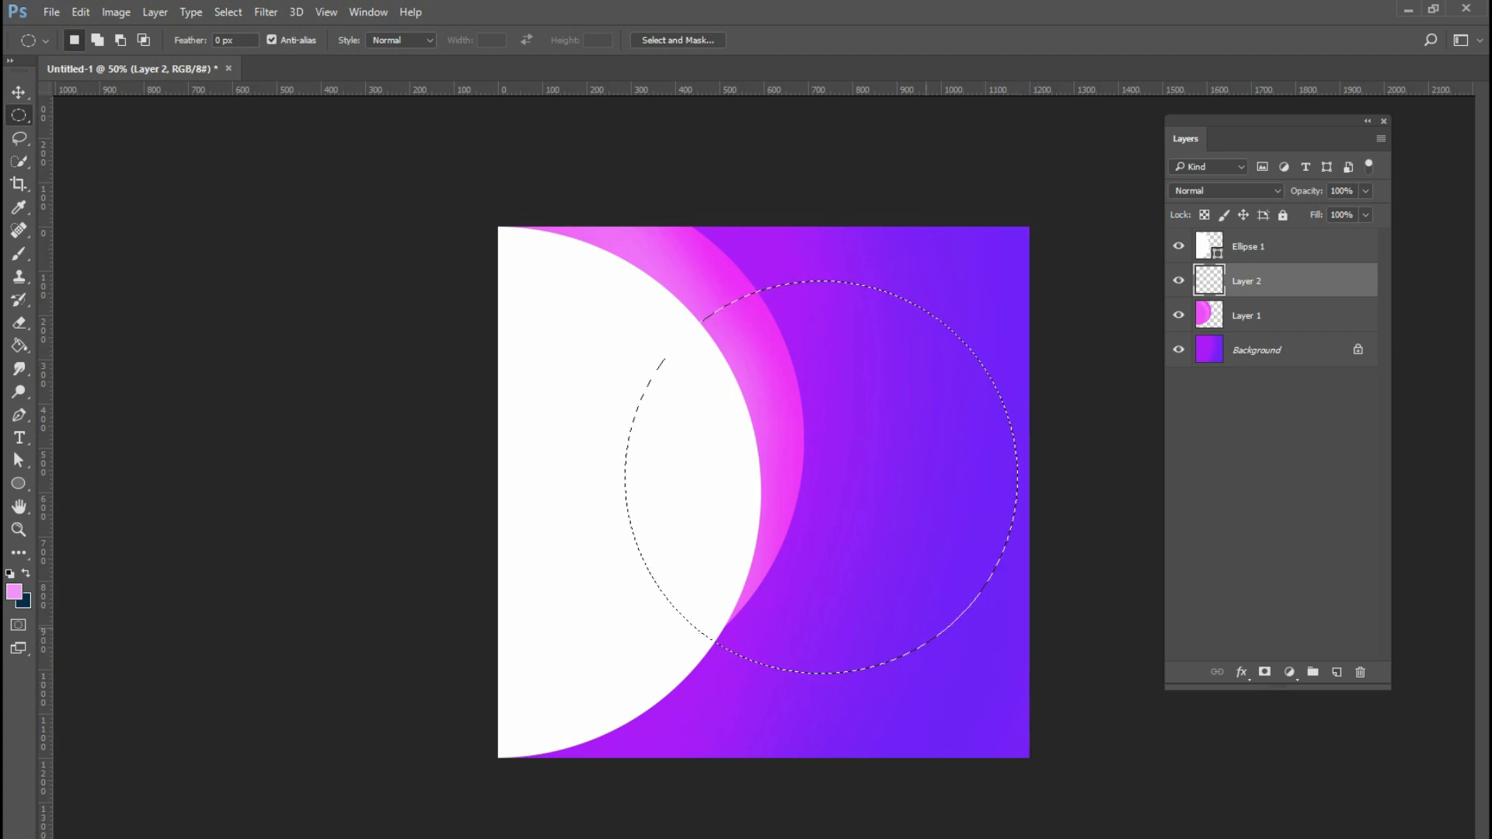
- Stroke the large circular selection with a 2 px centred white (ffffff) outline and deselect it
right_click(785, 420)
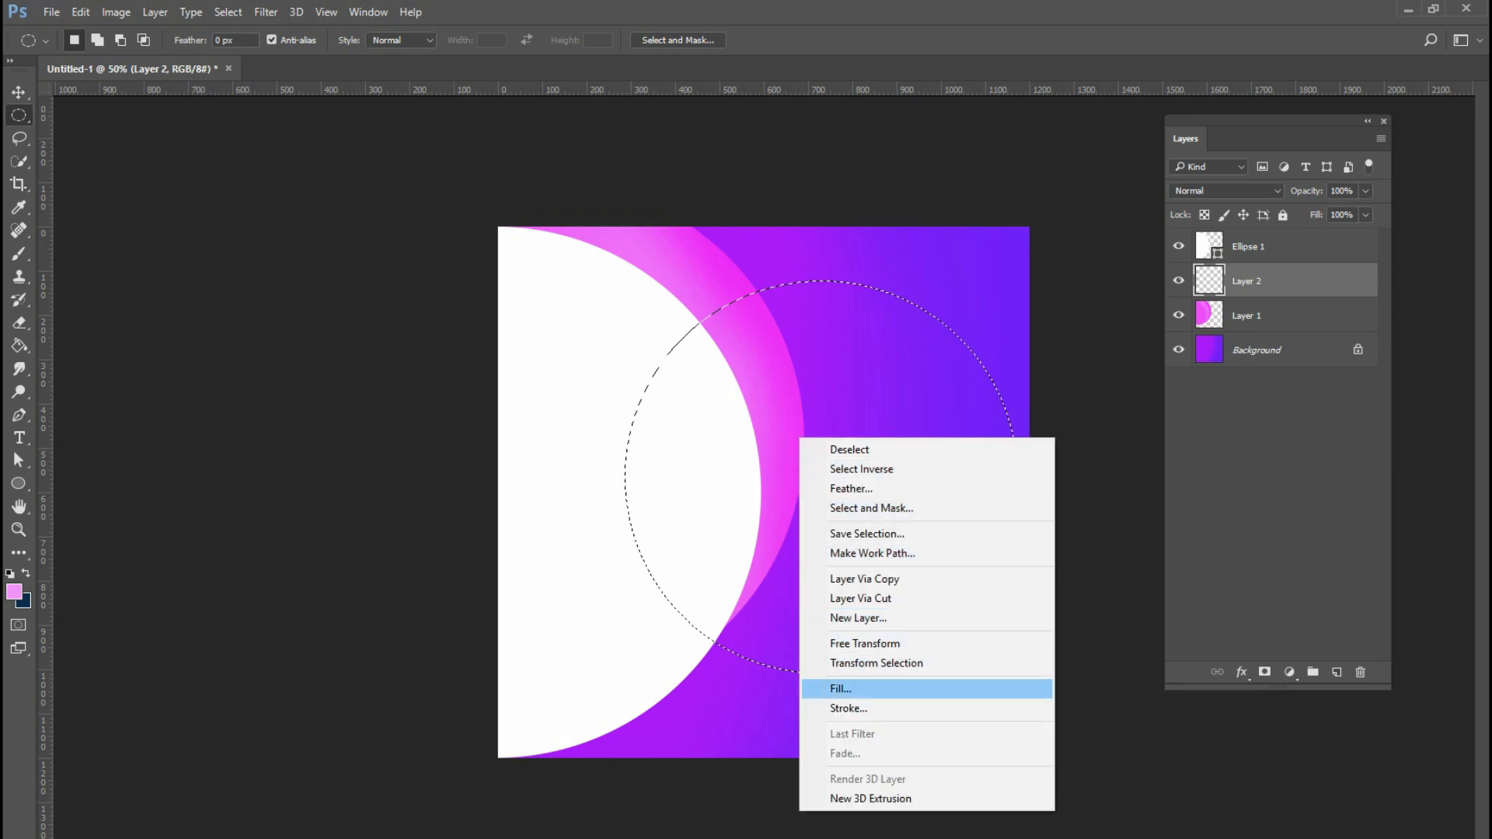
click(849, 708)
click(697, 290)
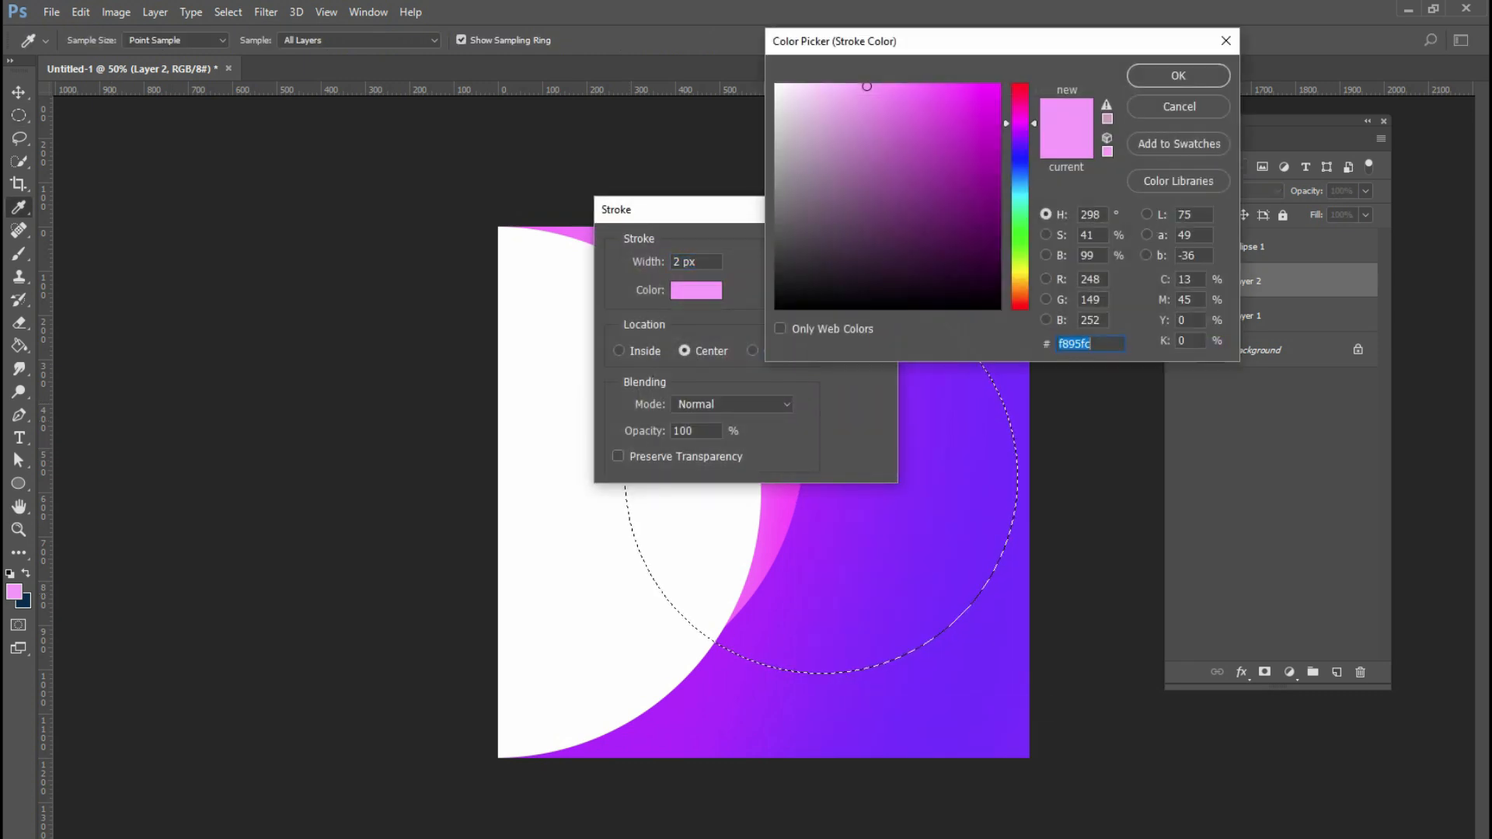
text(ffffff)
key(Return)
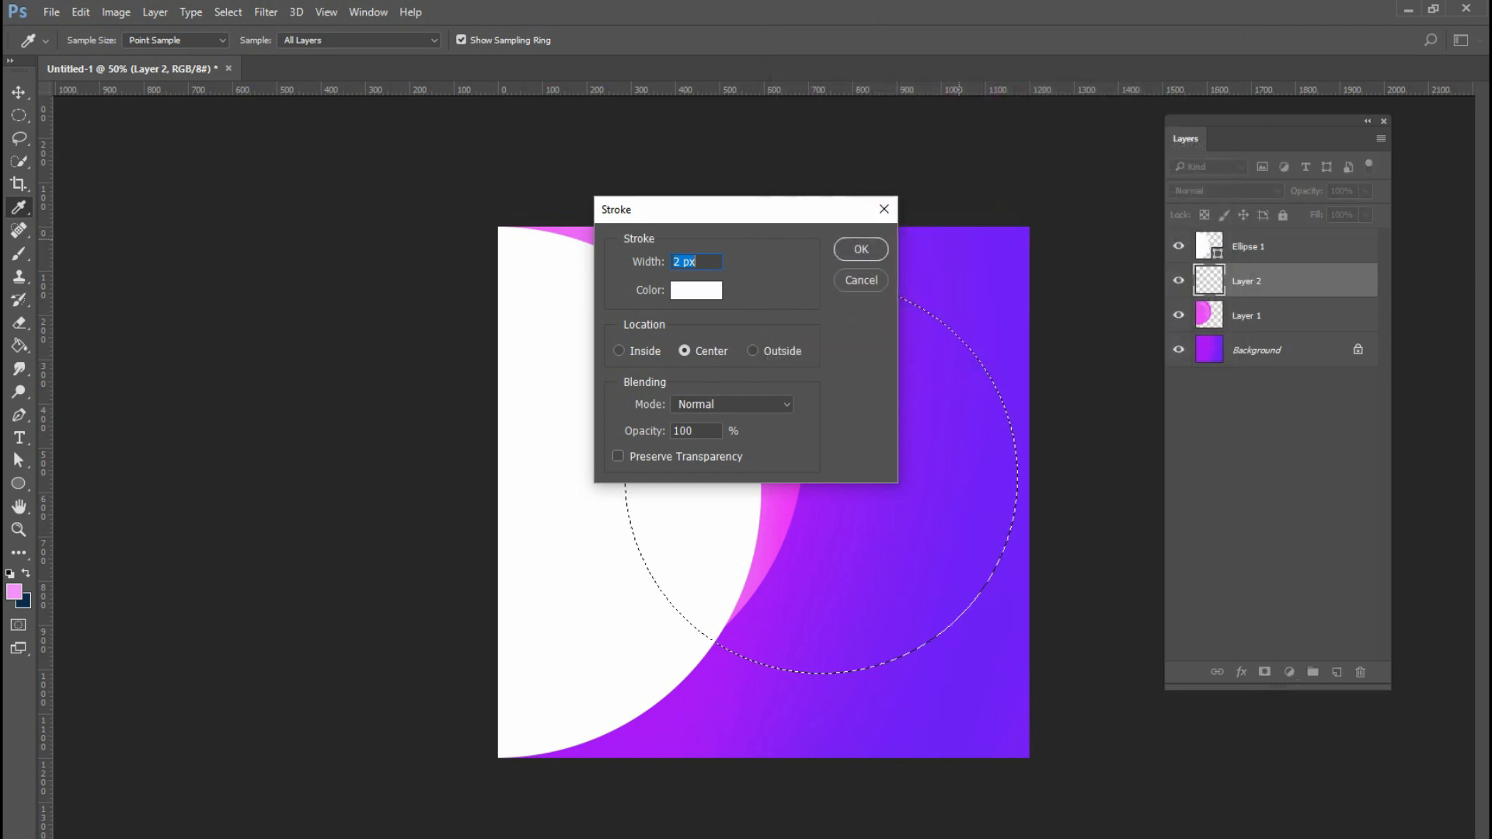
key(Return)
key(ctrl+d)
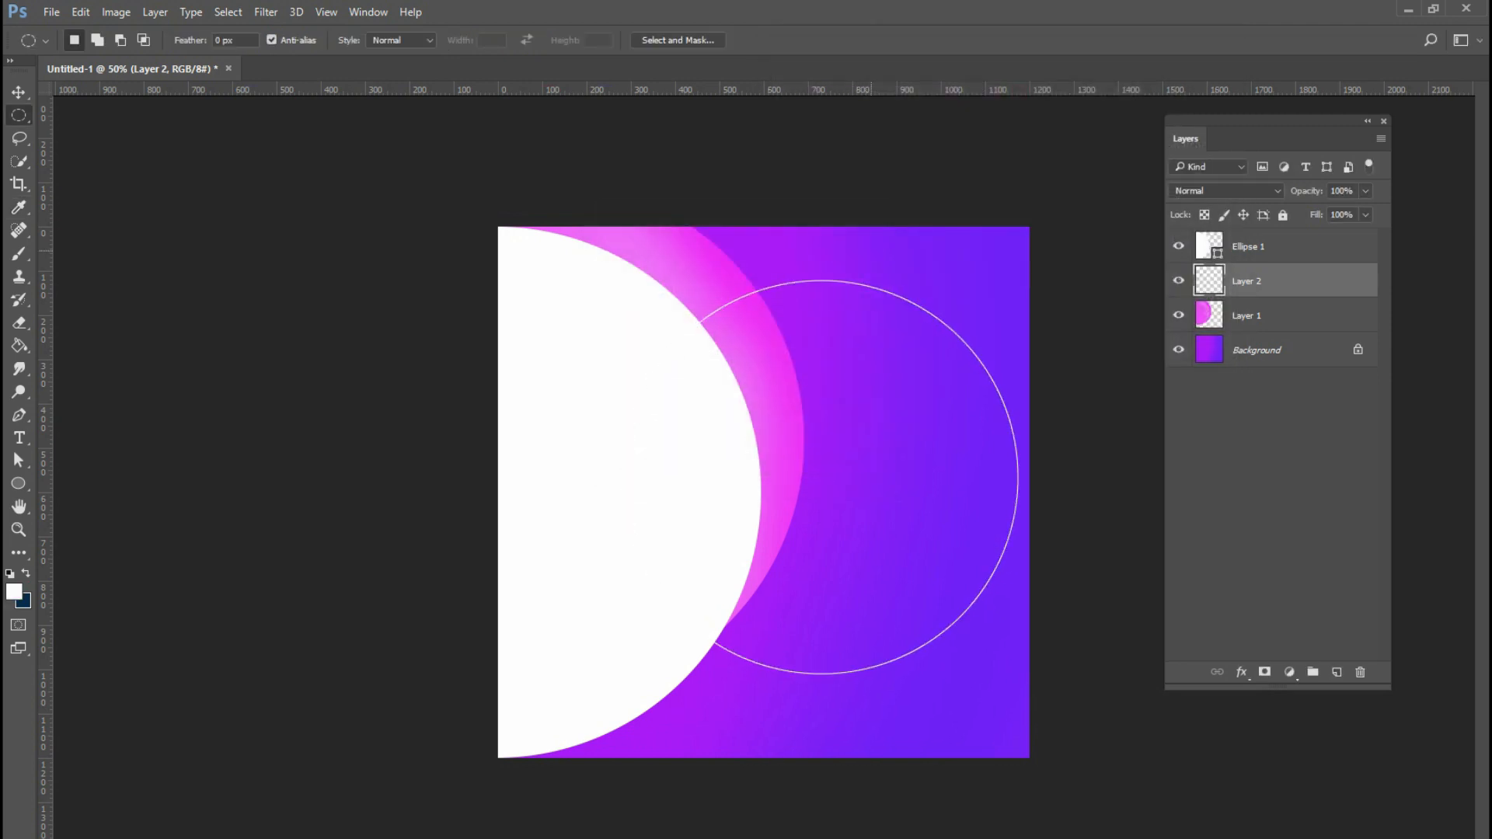
- Draw a small circular selection over the canvas's upper-right corner and stroke it with a 2 px white outline
drag(875, 237, 1032, 194)
right_click(990, 254)
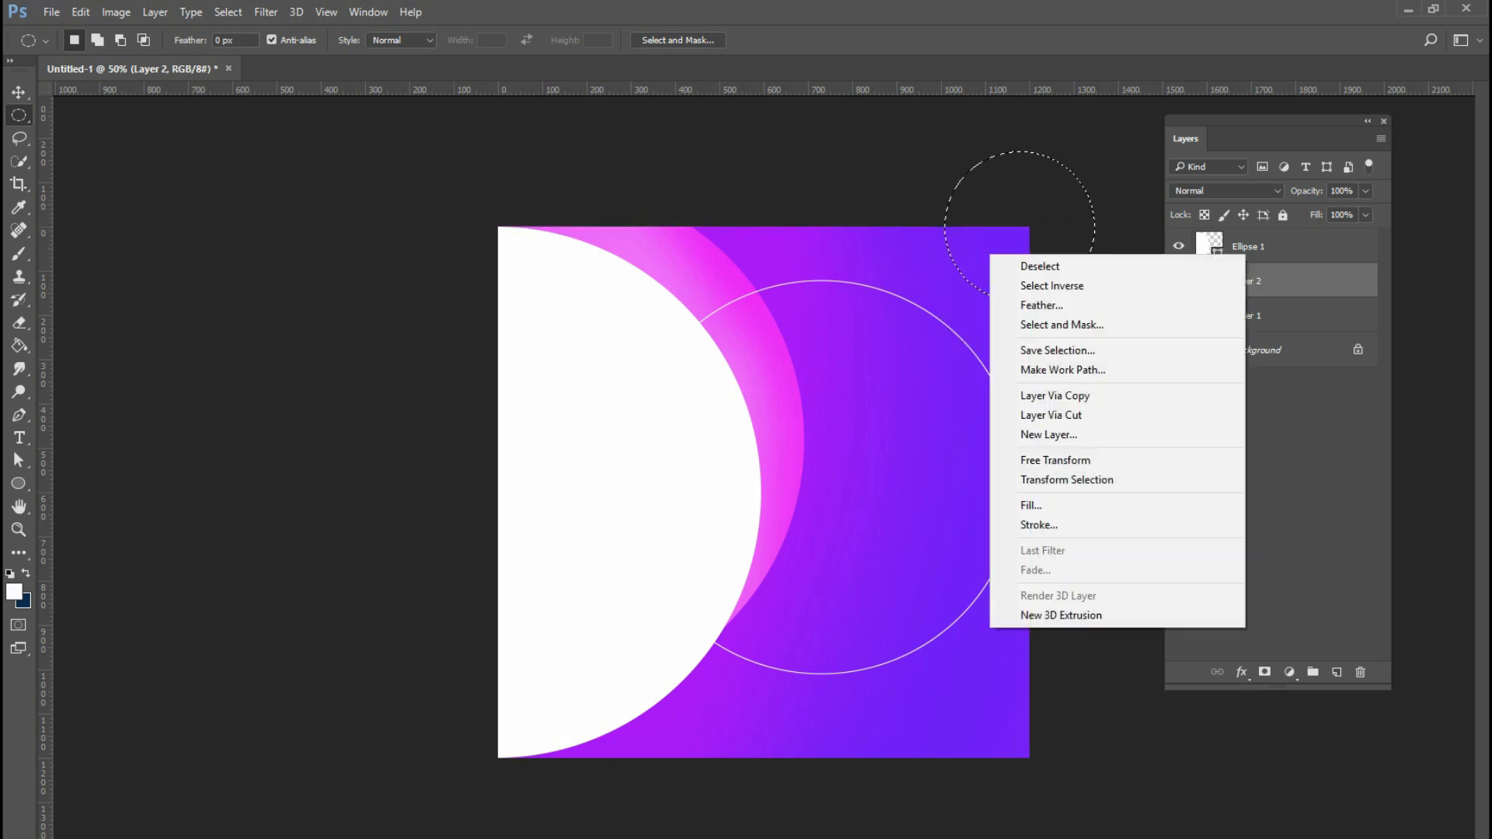
click(1039, 525)
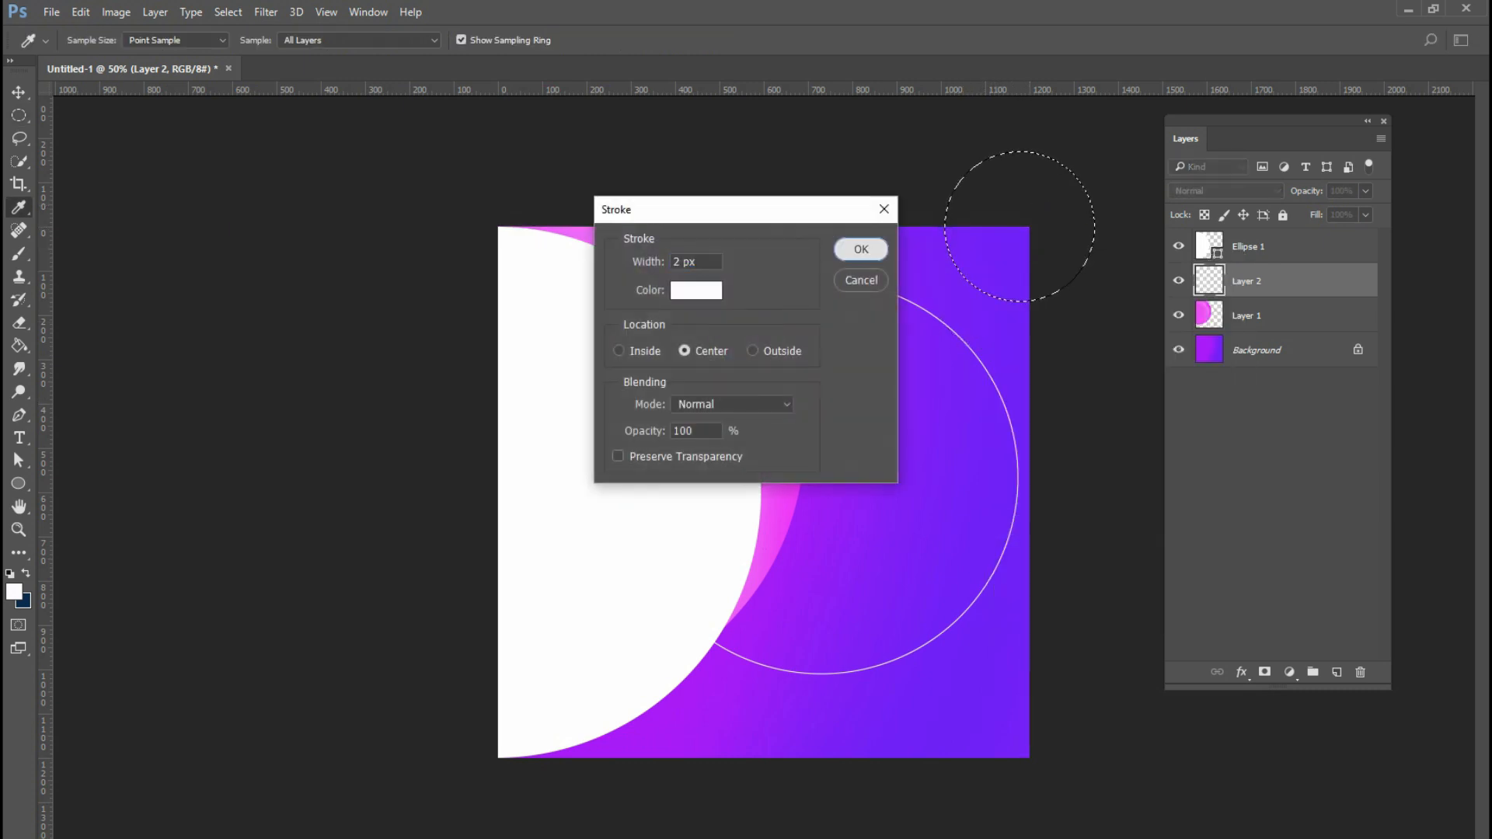
key(Return)
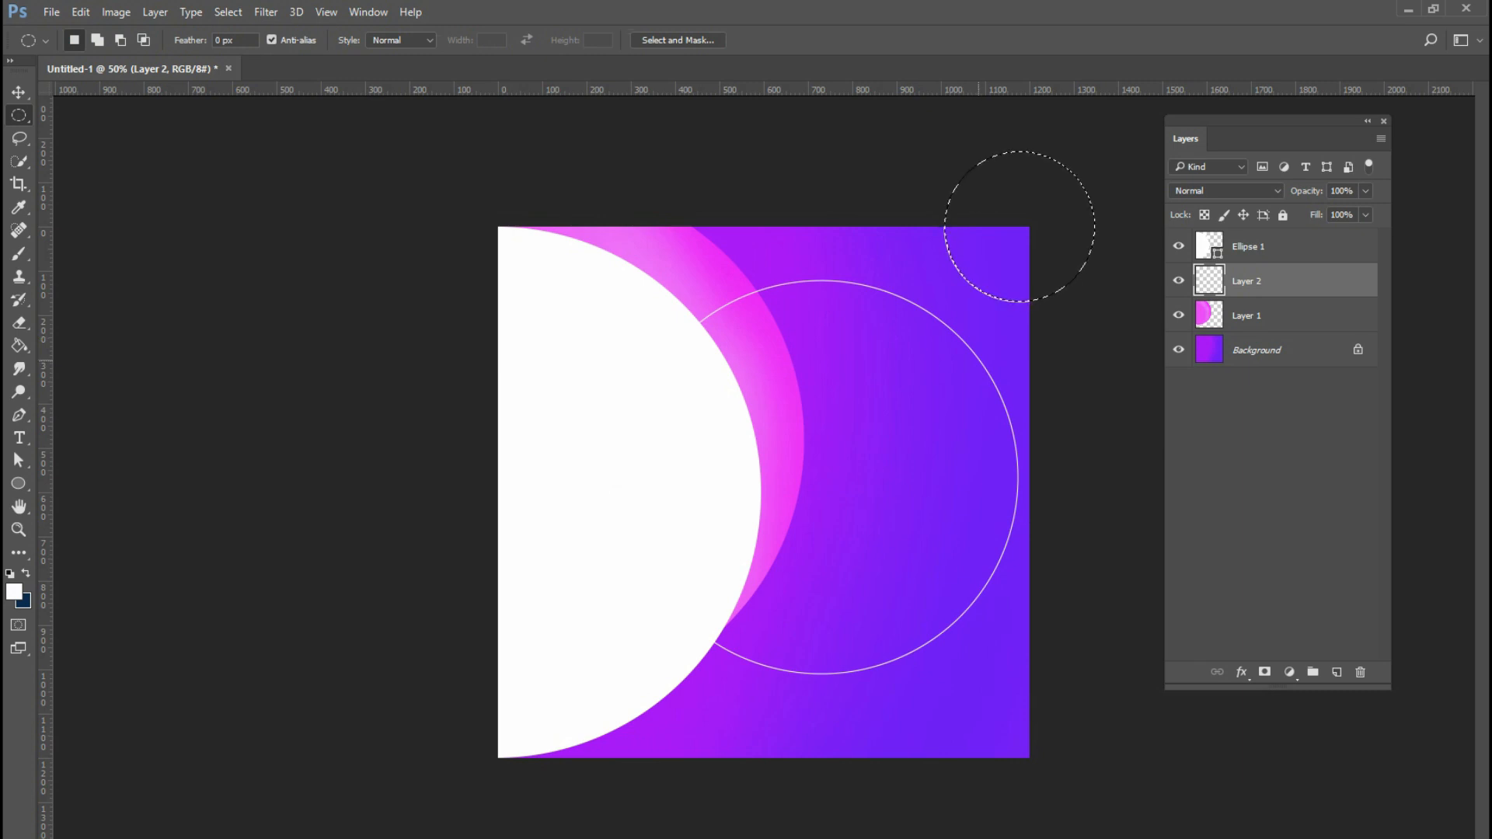
- Transform the corner selection to roughly half its size and centre it on the canvas's upper-right corner
drag(1003, 203, 1024, 223)
click(227, 11)
click(257, 306)
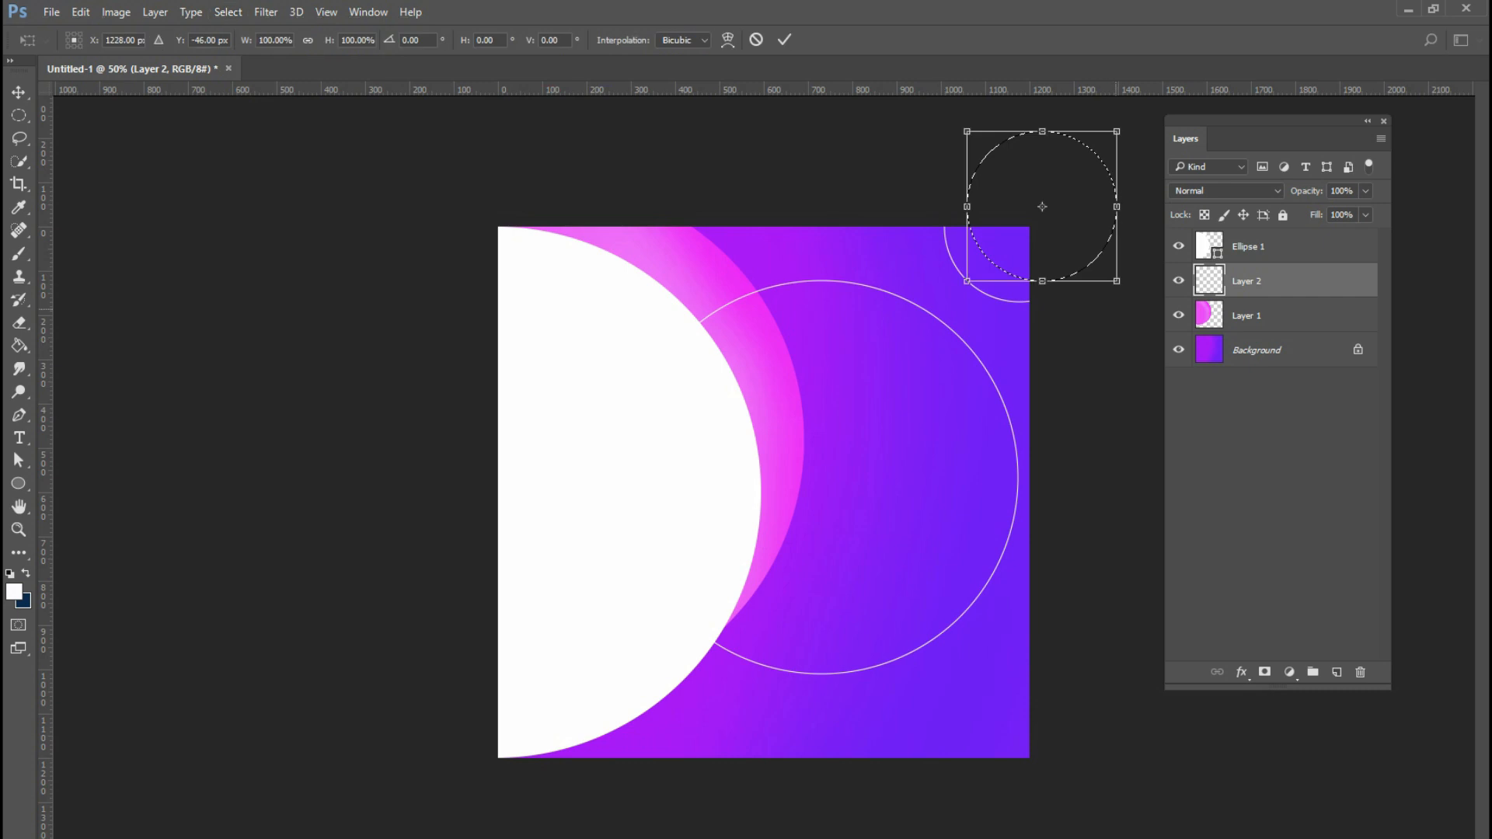
drag(1117, 281, 1033, 229)
key(Return)
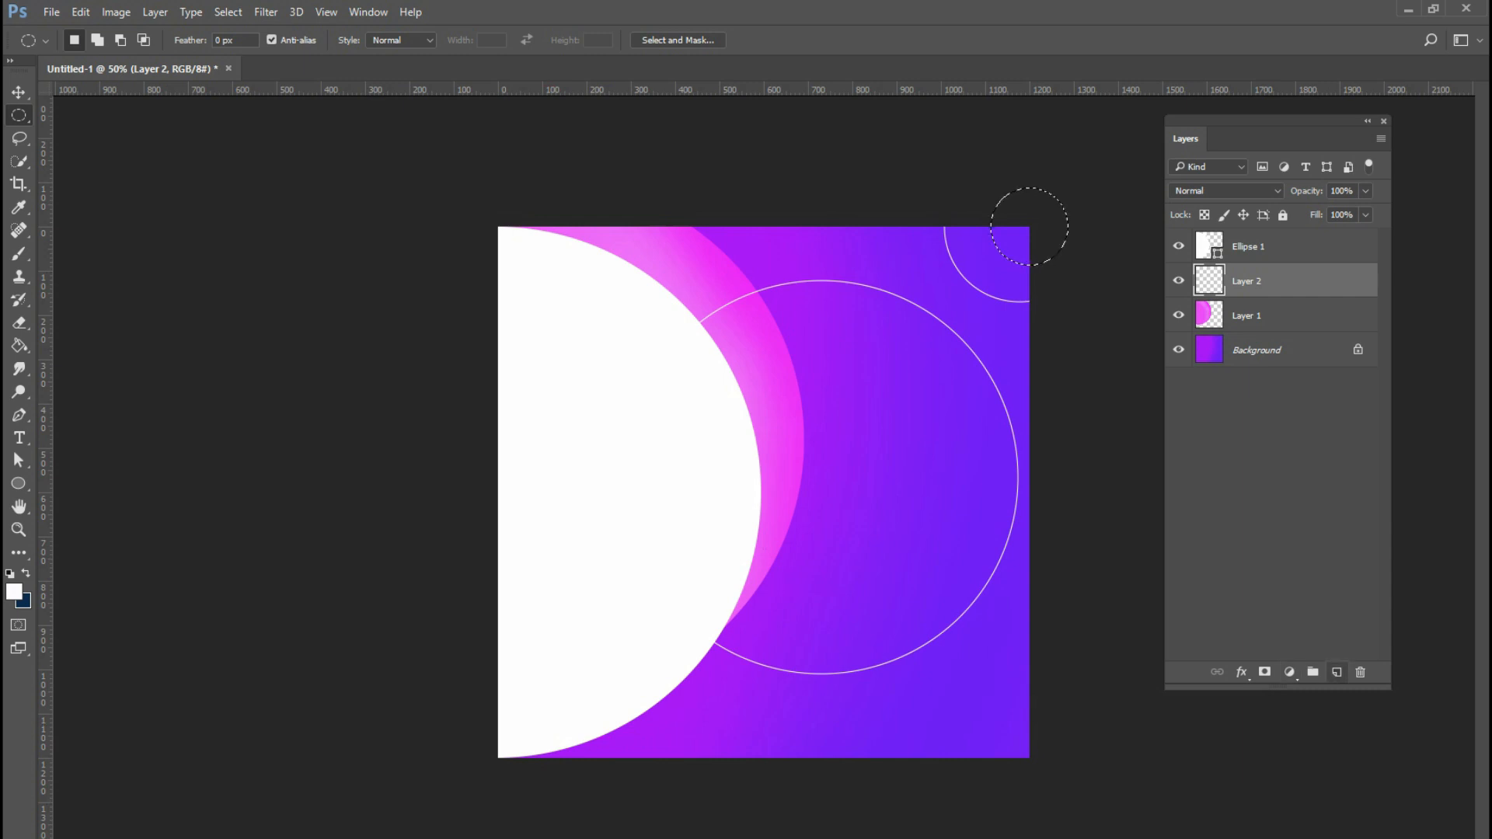
- Fill the reduced corner selection on a new layer with pink sampled from the crescent, and deselect it
click(1337, 672)
key(i)
click(684, 249)
key(g)
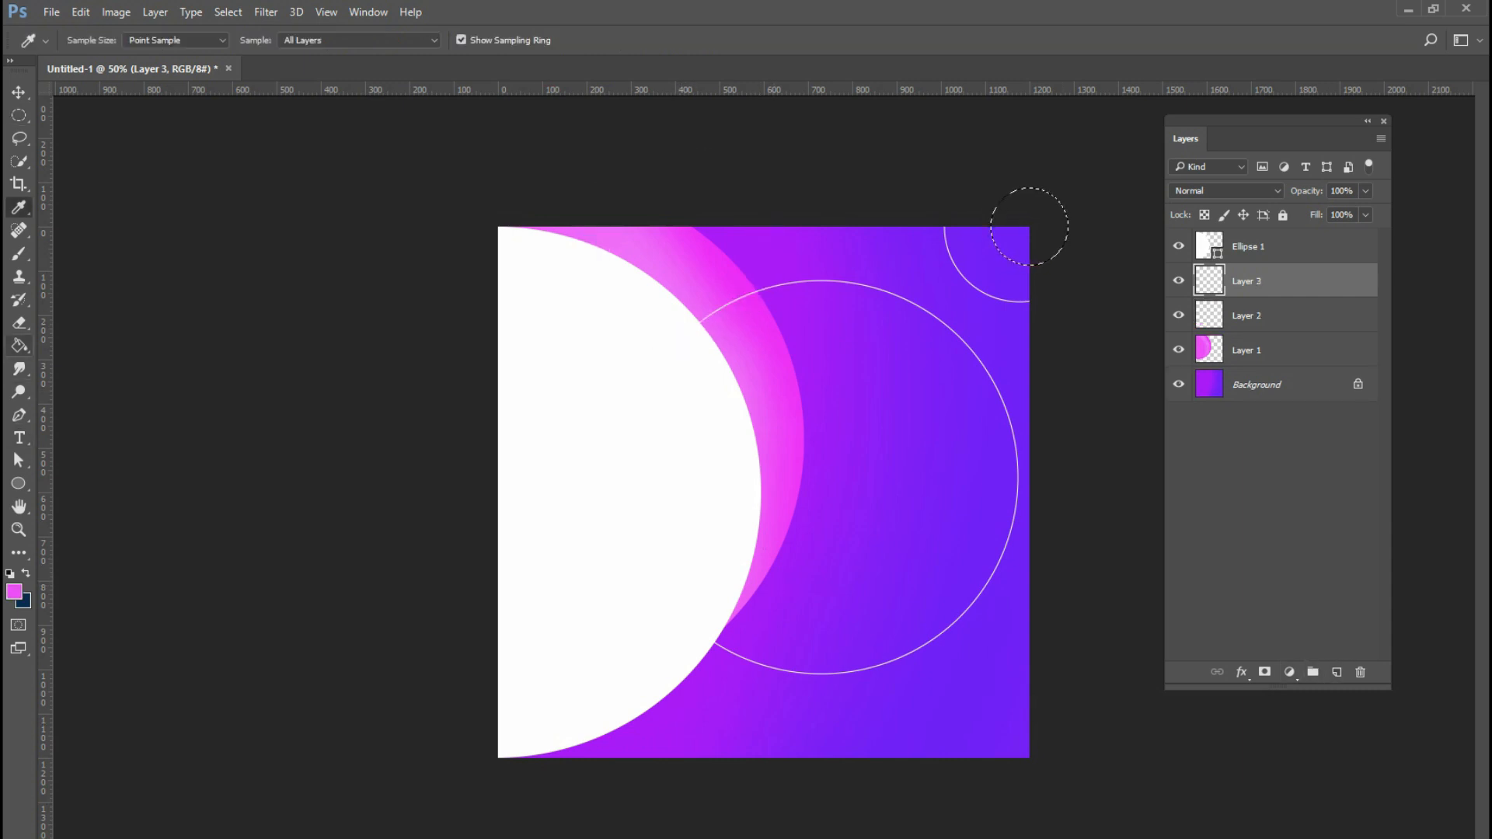
click(1010, 245)
key(ctrl+d)
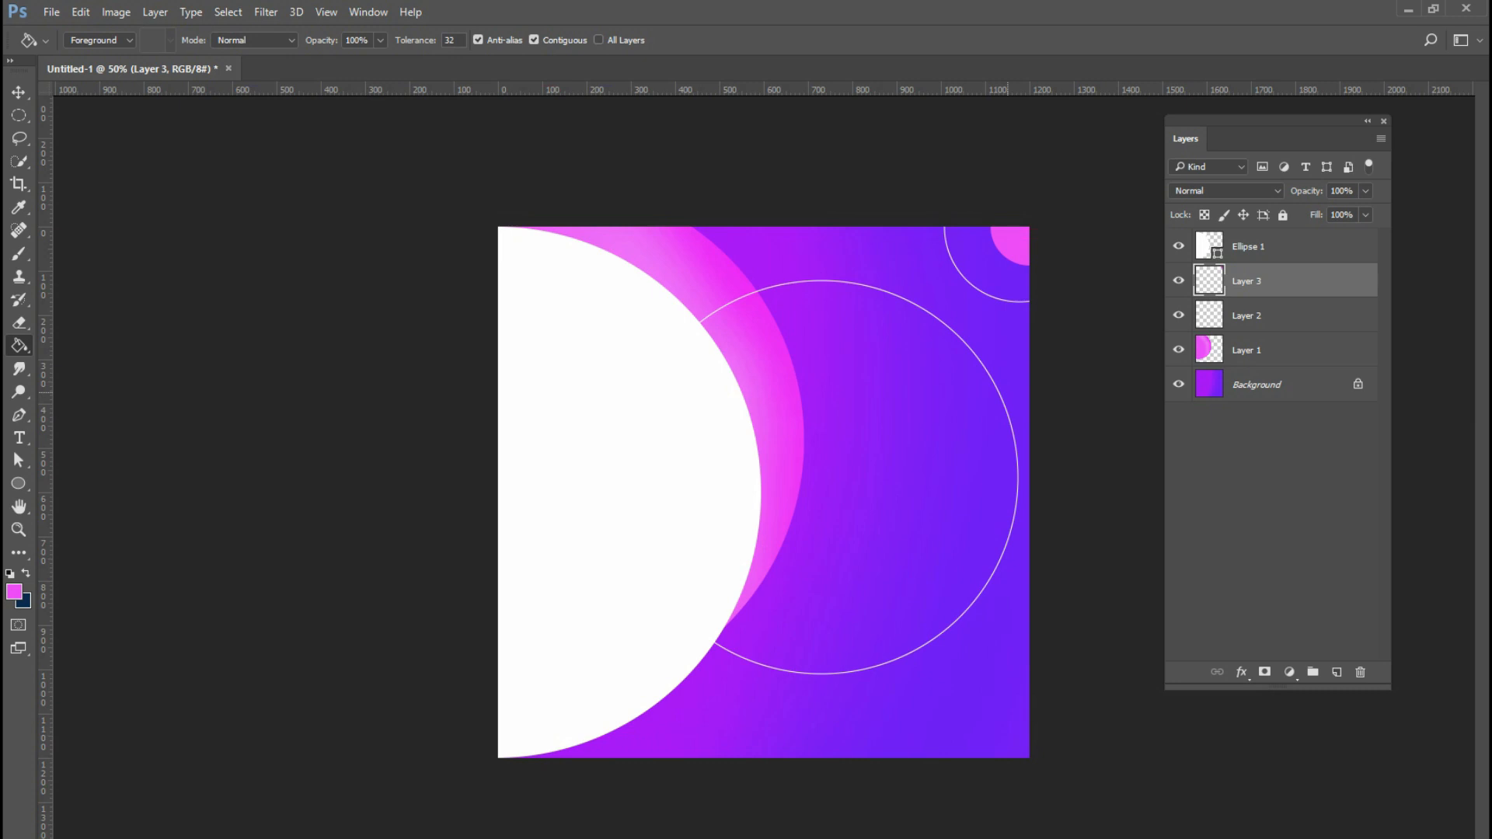
key(m)
drag(803, 258, 909, 366)
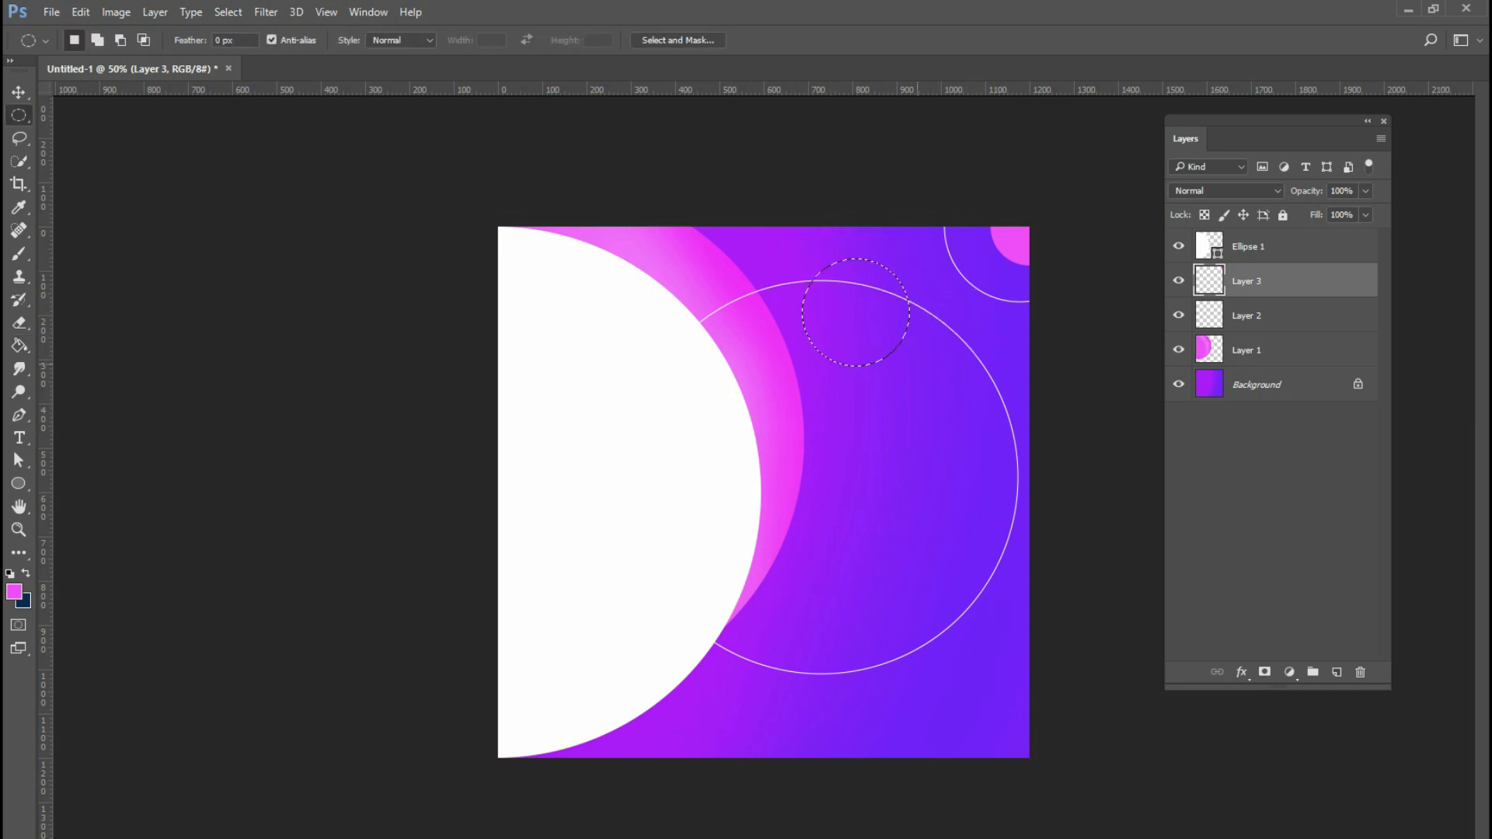
drag(859, 313, 852, 289)
key(ctrl+d)
- Draw a 246 x 246 px ellipse shape over the top of the large ring and fill it with solid pink
key(u)
drag(797, 247, 907, 355)
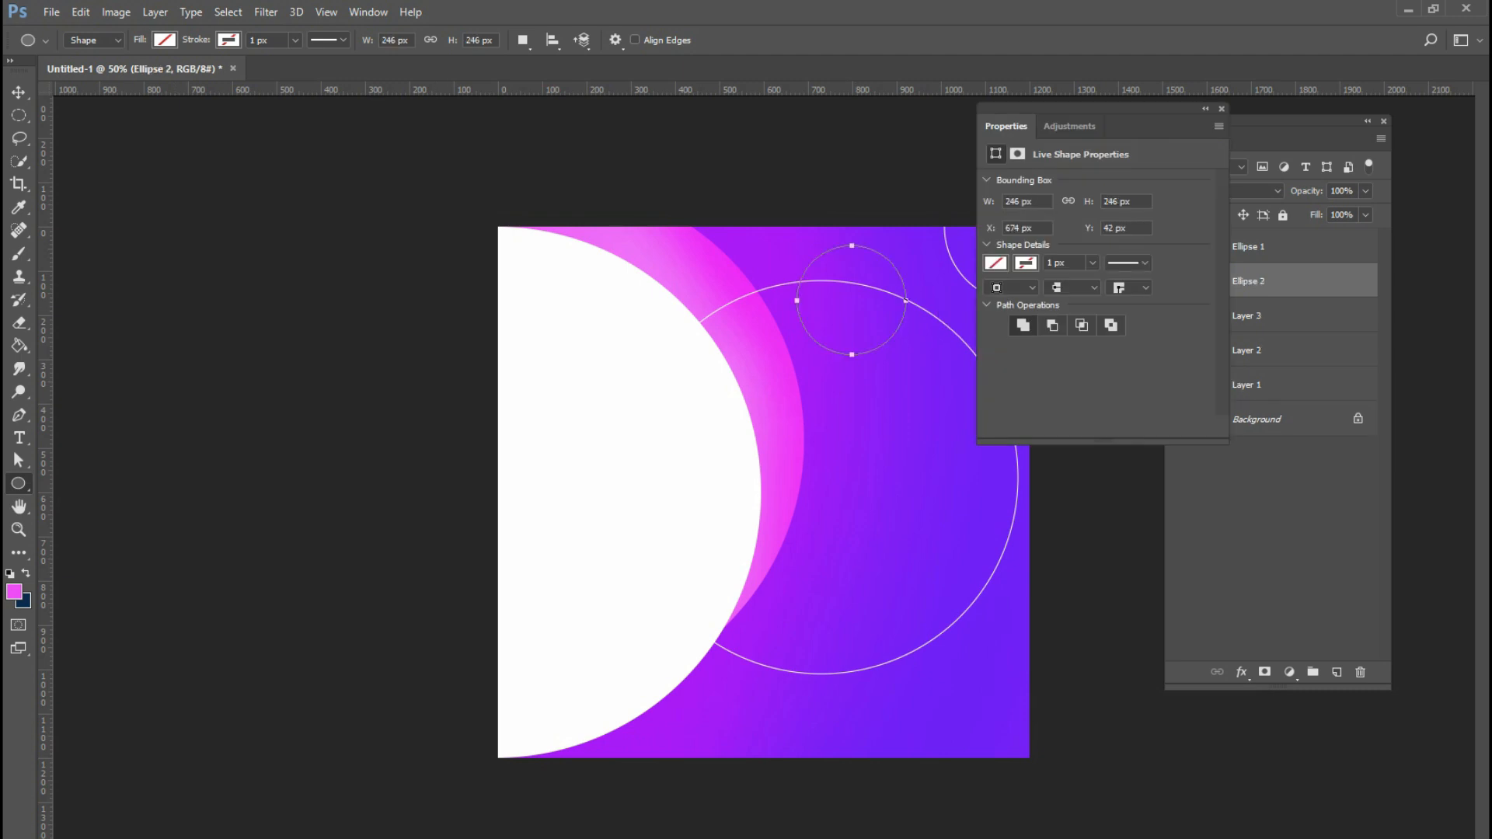
click(164, 39)
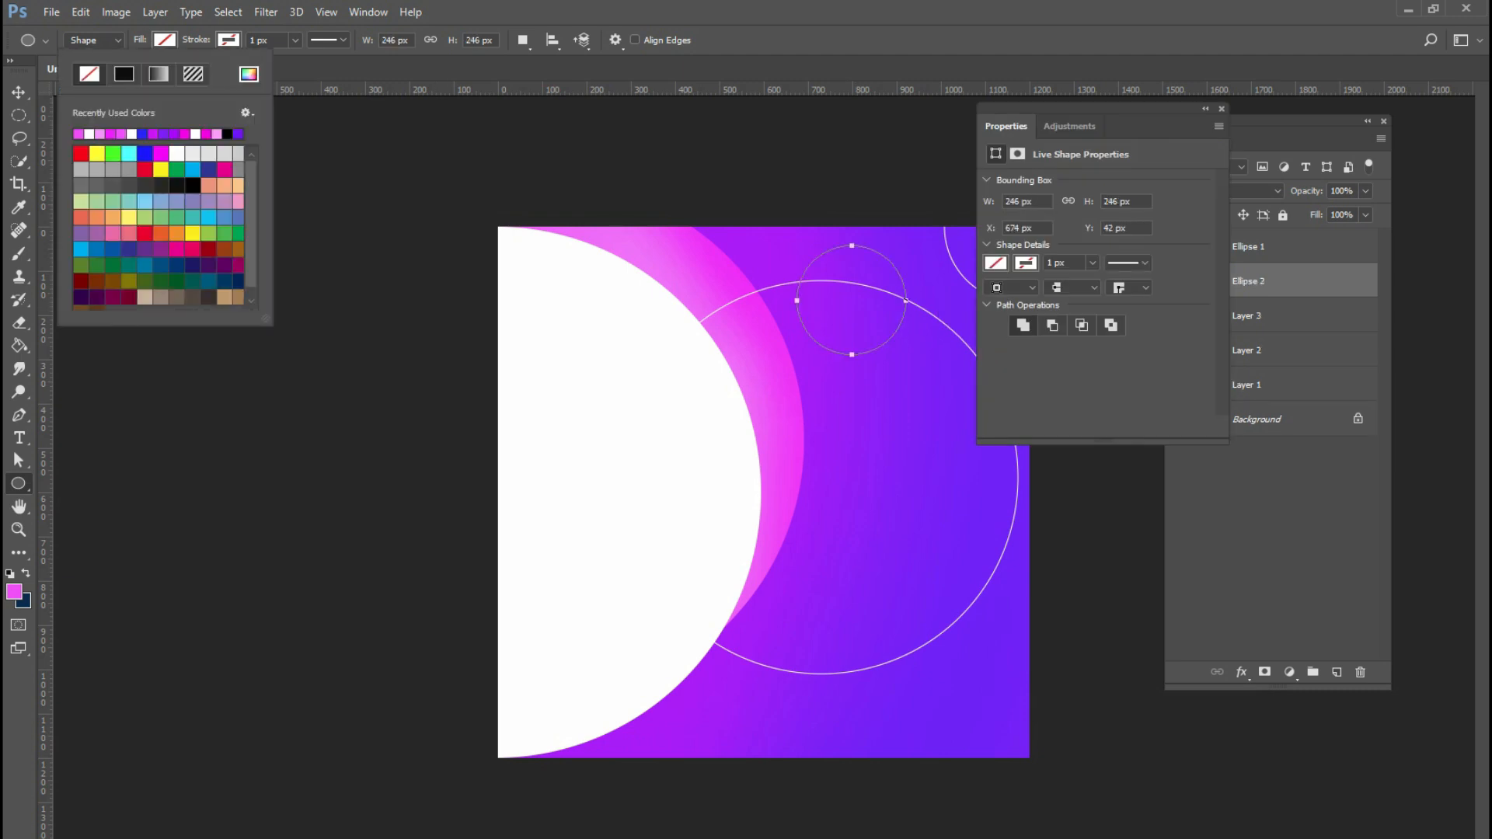
click(124, 73)
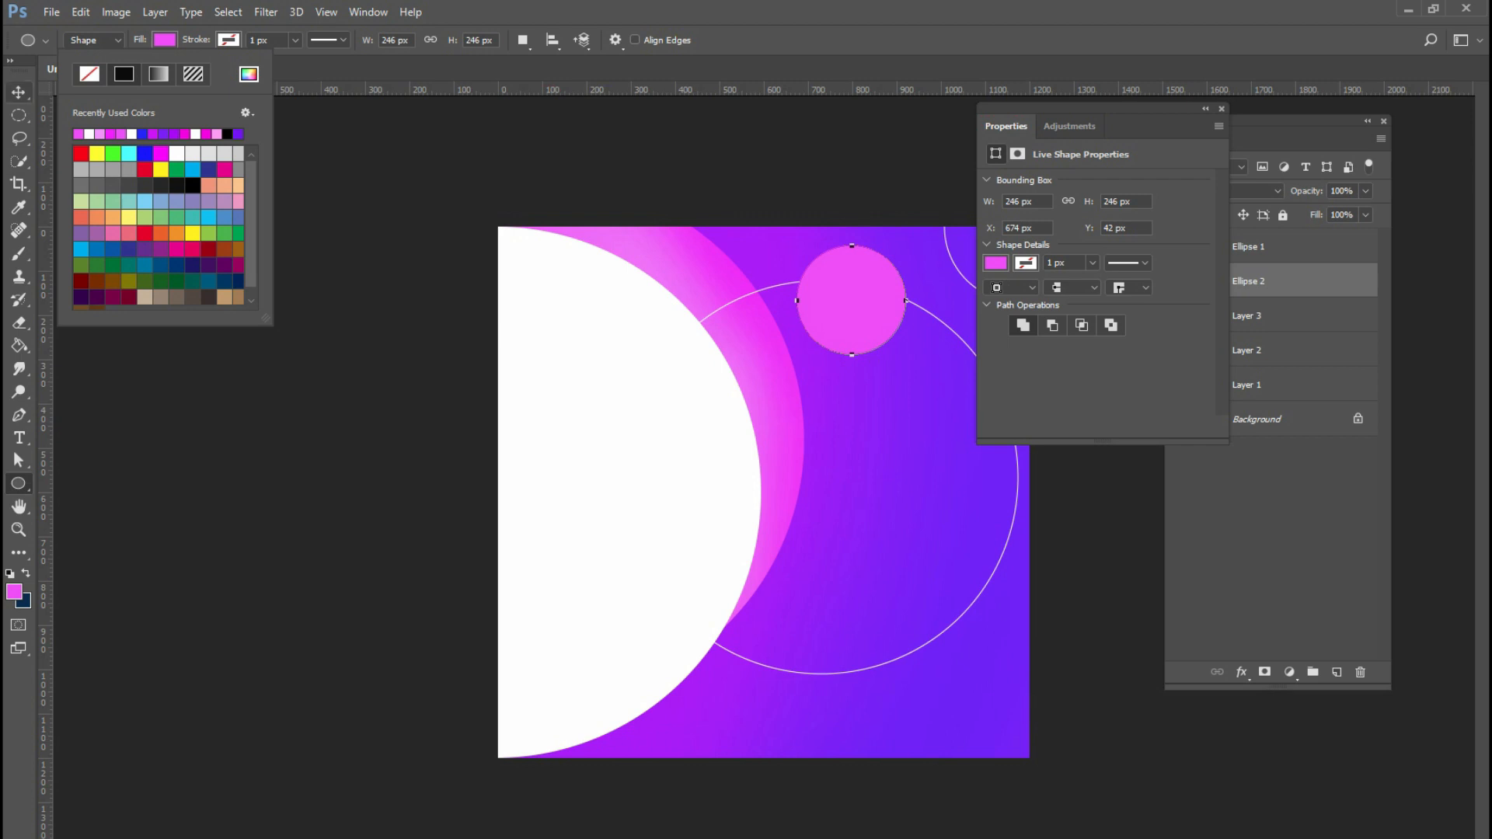
key(Escape)
- Scale the pink circle to 170 x 170 px and copy it onto the ring's lower right at X 867 px, Y 866 px
key(v)
drag(1006, 126, 131, 156)
drag(878, 280, 919, 649)
key(Return)
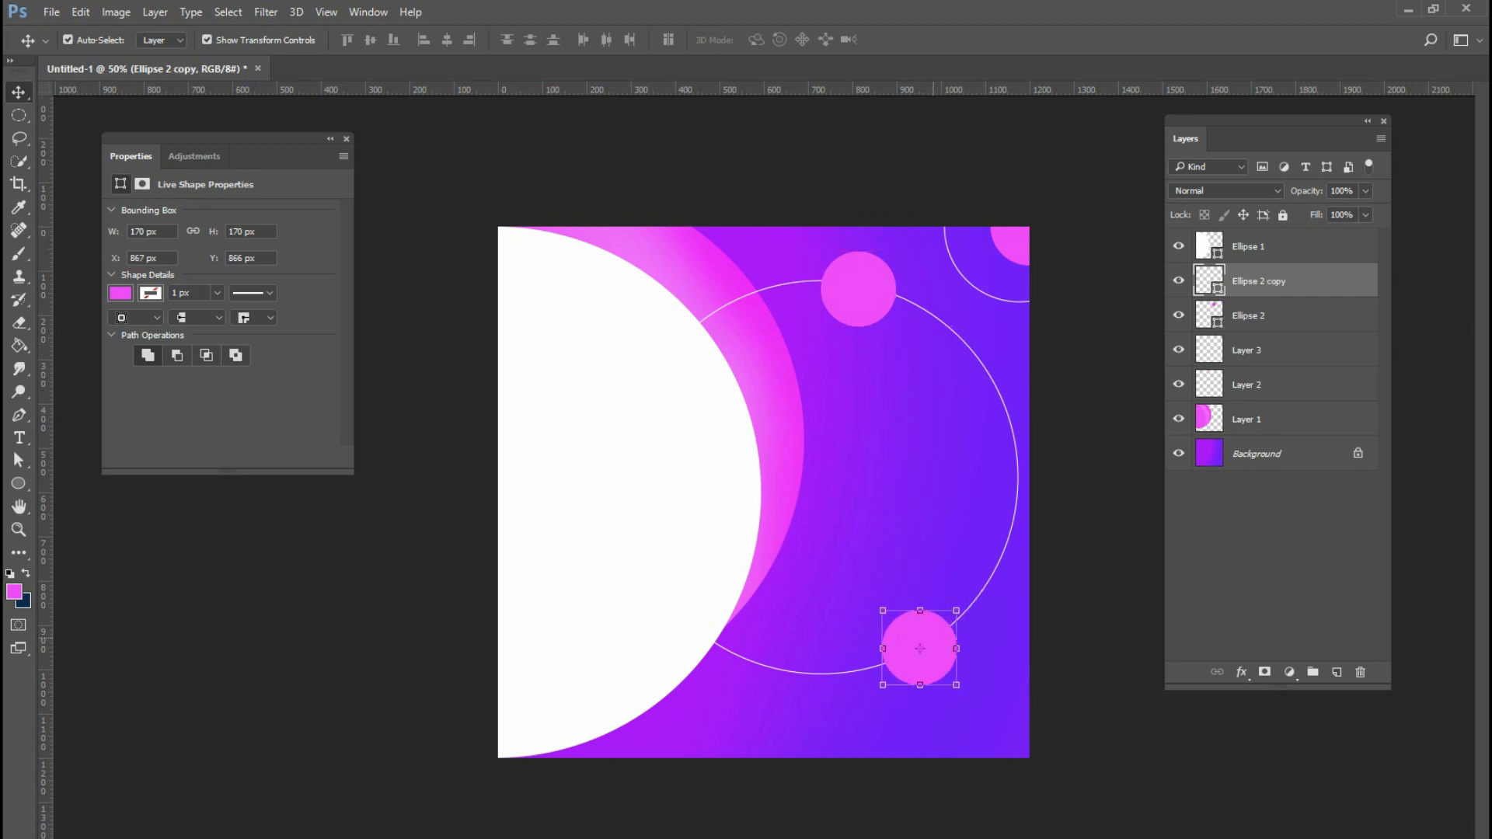
- Change the fill of the copied circle on the ring's lower right to white
click(120, 293)
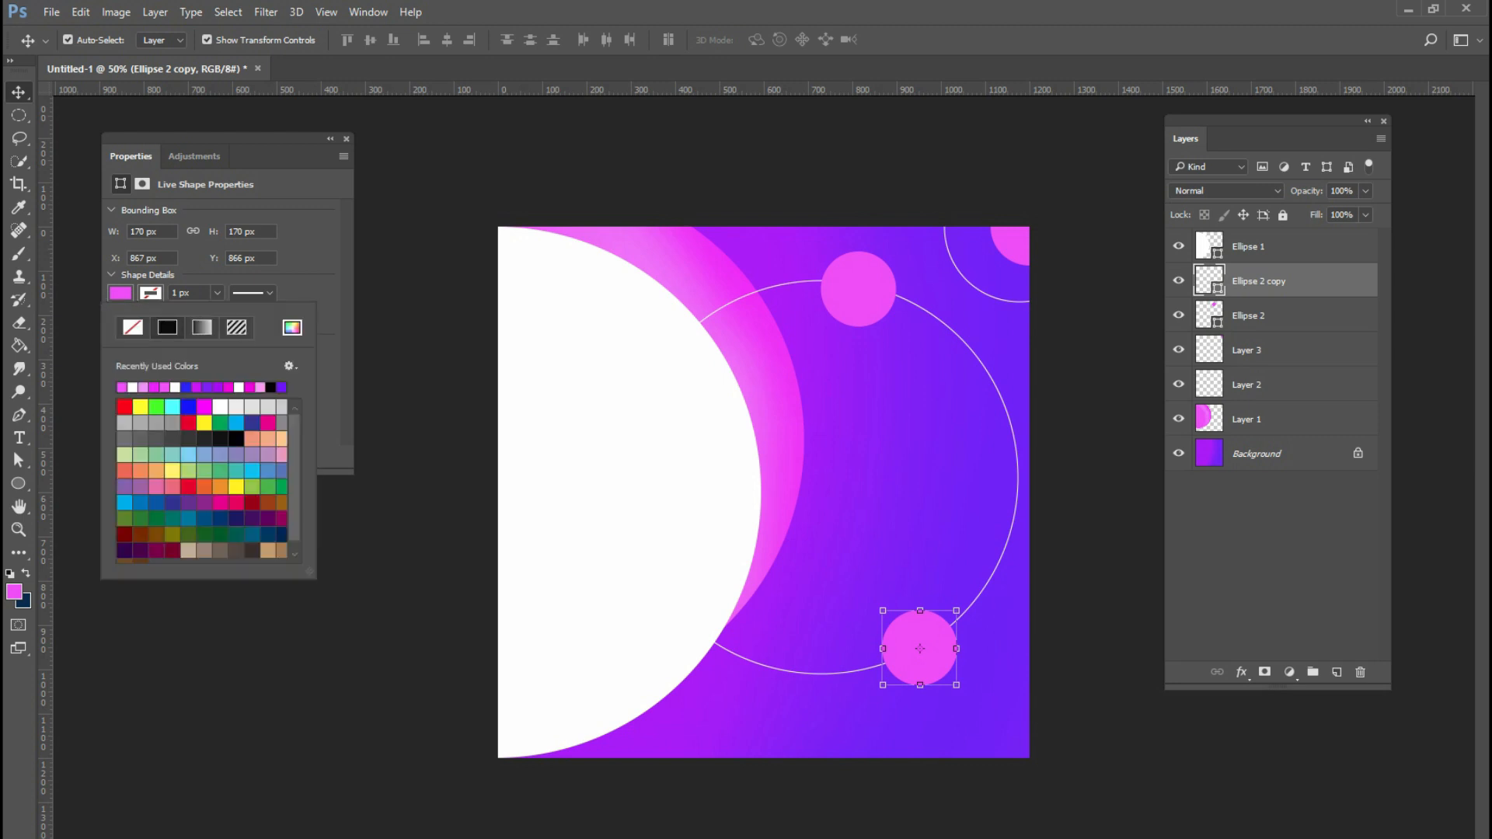
click(132, 387)
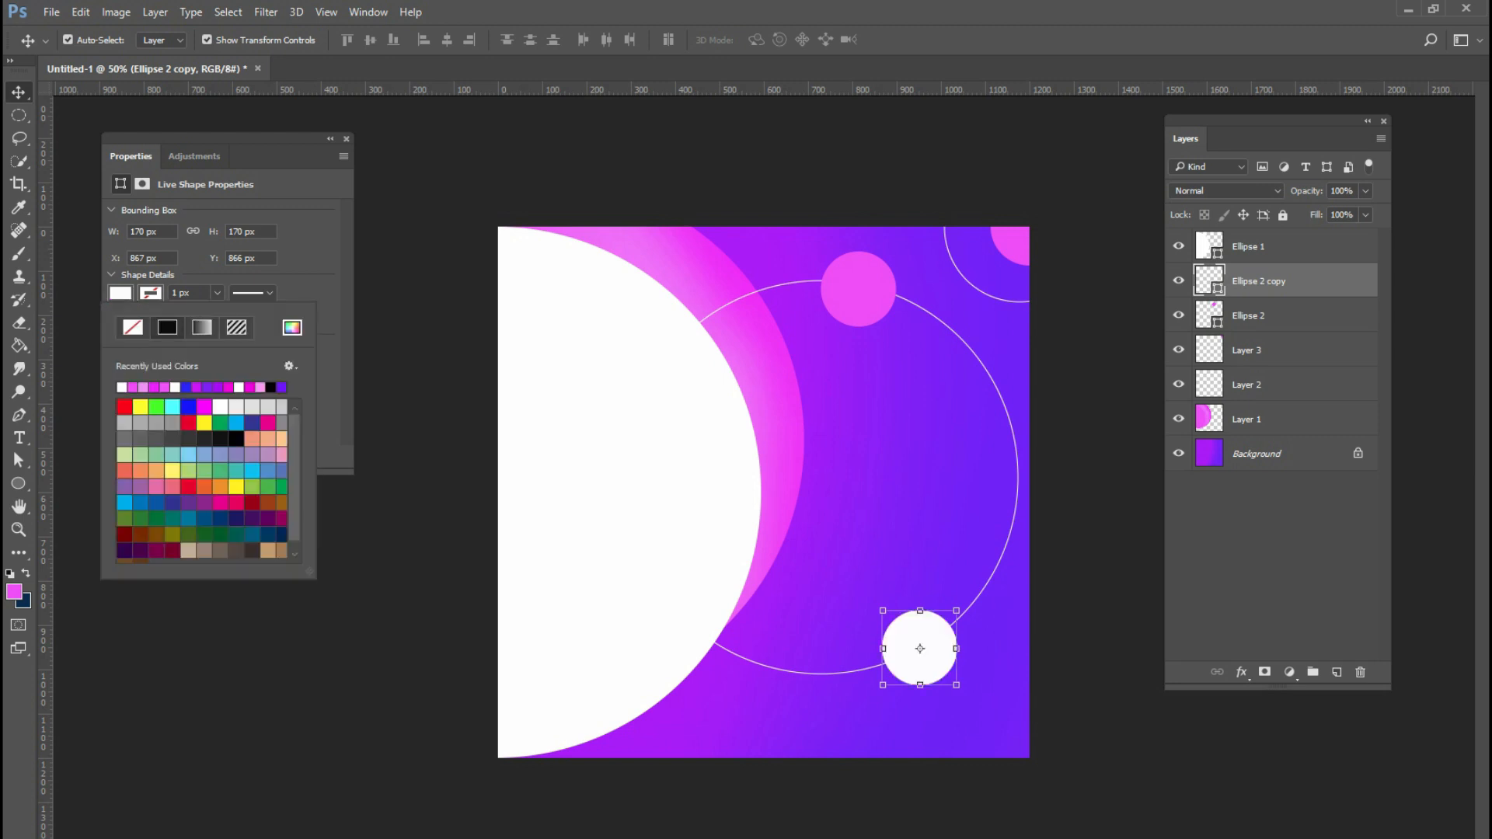
key(ctrl)
key(Return)
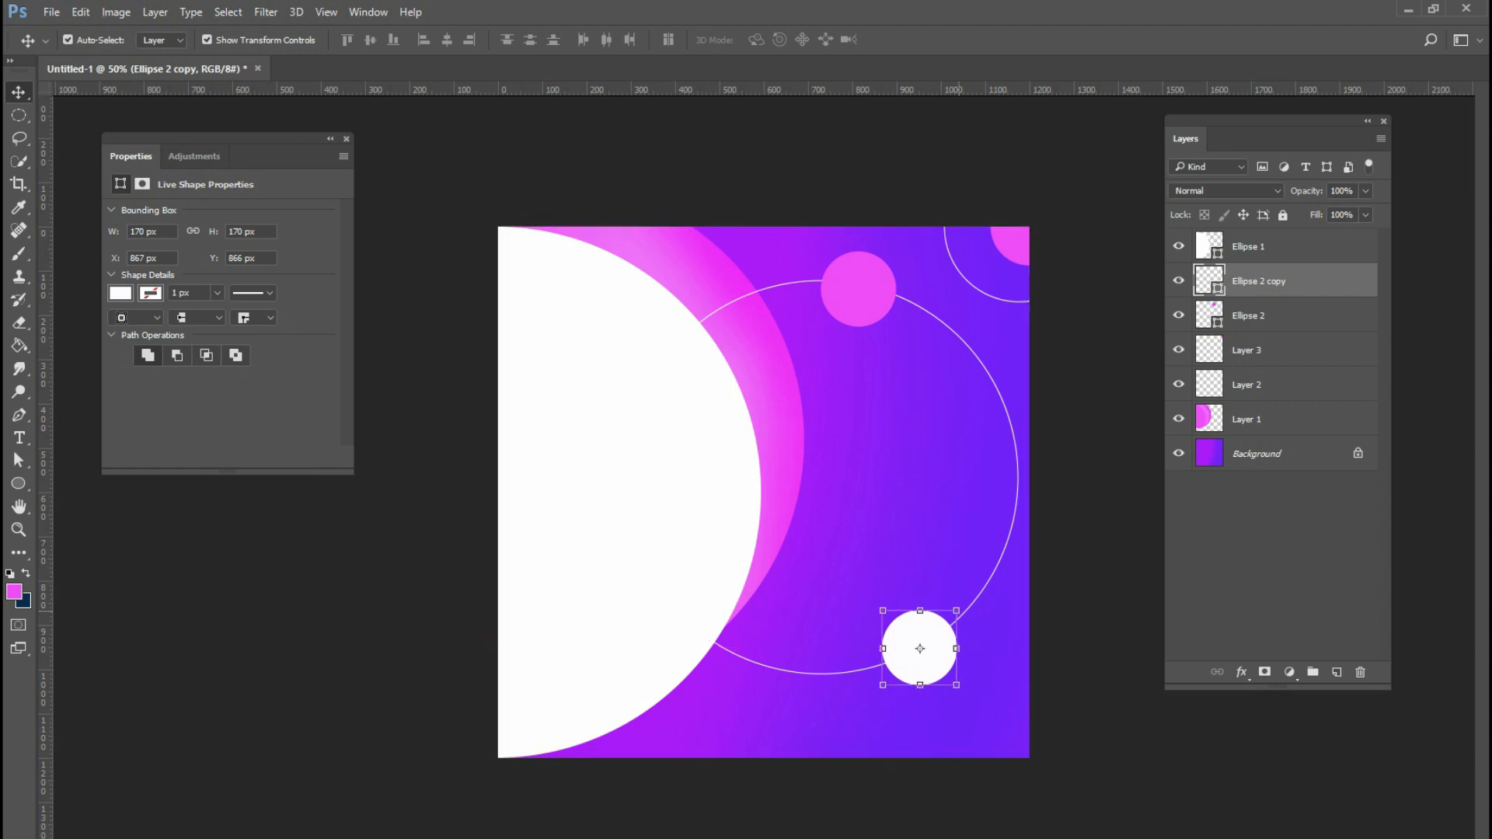
- Duplicate the small white circle and scale the duplicate about its centre to 158 x 158 px
key(ctrl+t)
mouse_move(957, 611)
mouse_down()
mouse_move(950, 619)
mouse_move(958, 611)
mouse_up()
key(Return)
key(ctrl+j)
key(ctrl+t)
drag(957, 611, 954, 614)
key(Return)
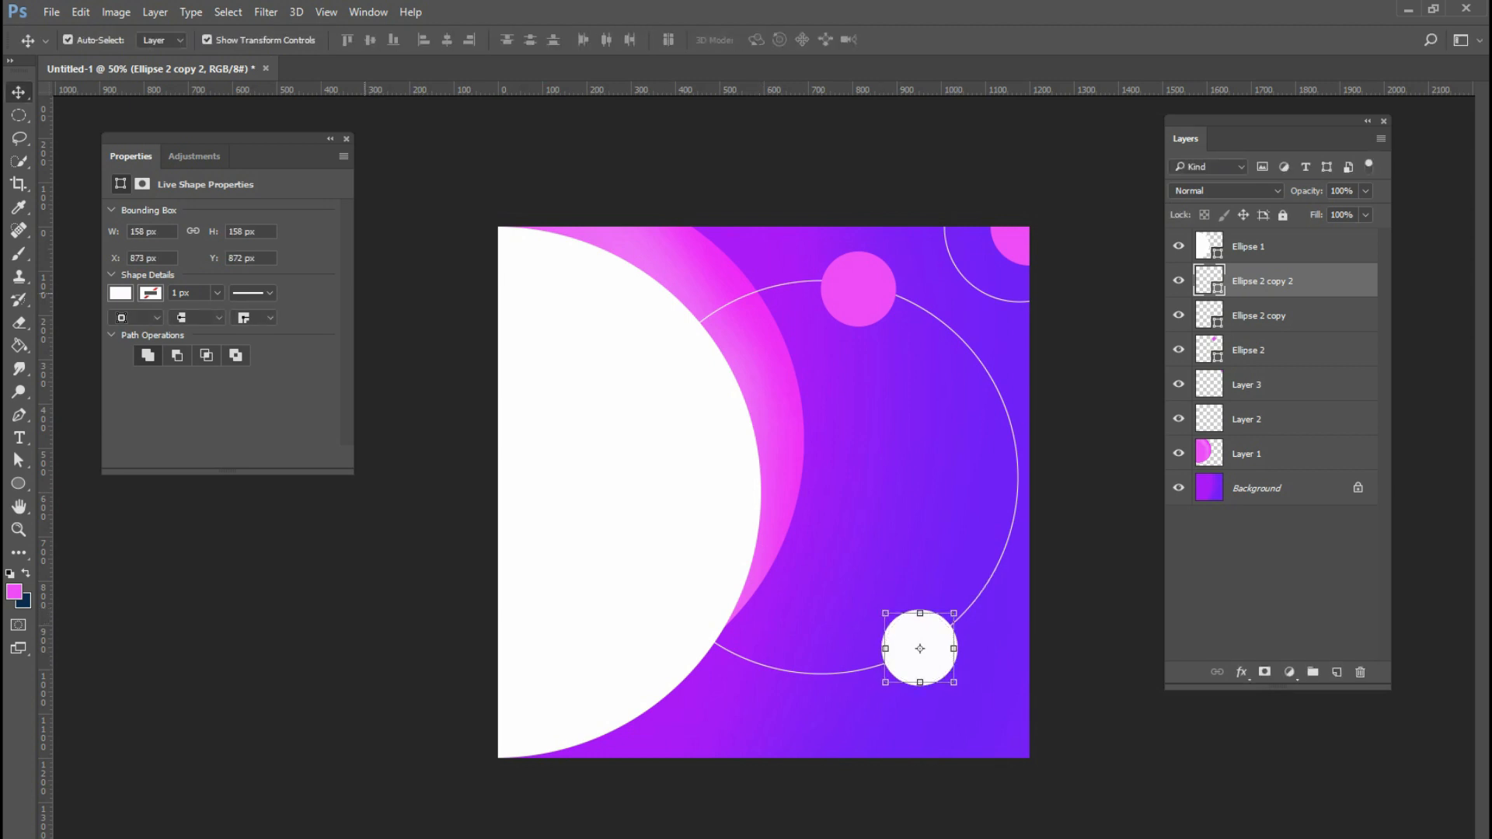
- Remove the fill of the 158 px circle and give it a solid 1 px pink outline
click(120, 293)
click(133, 327)
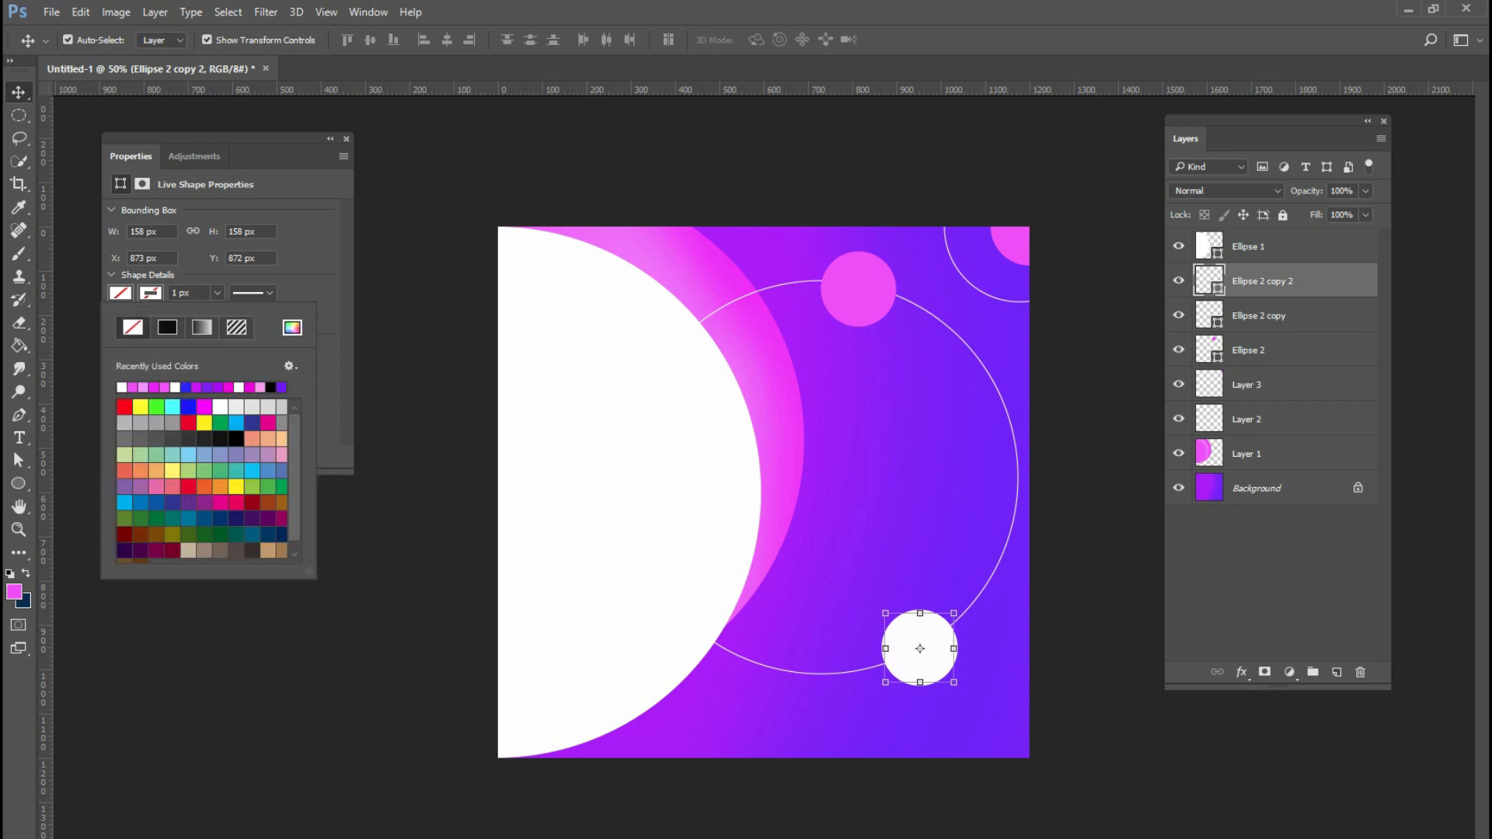
click(167, 327)
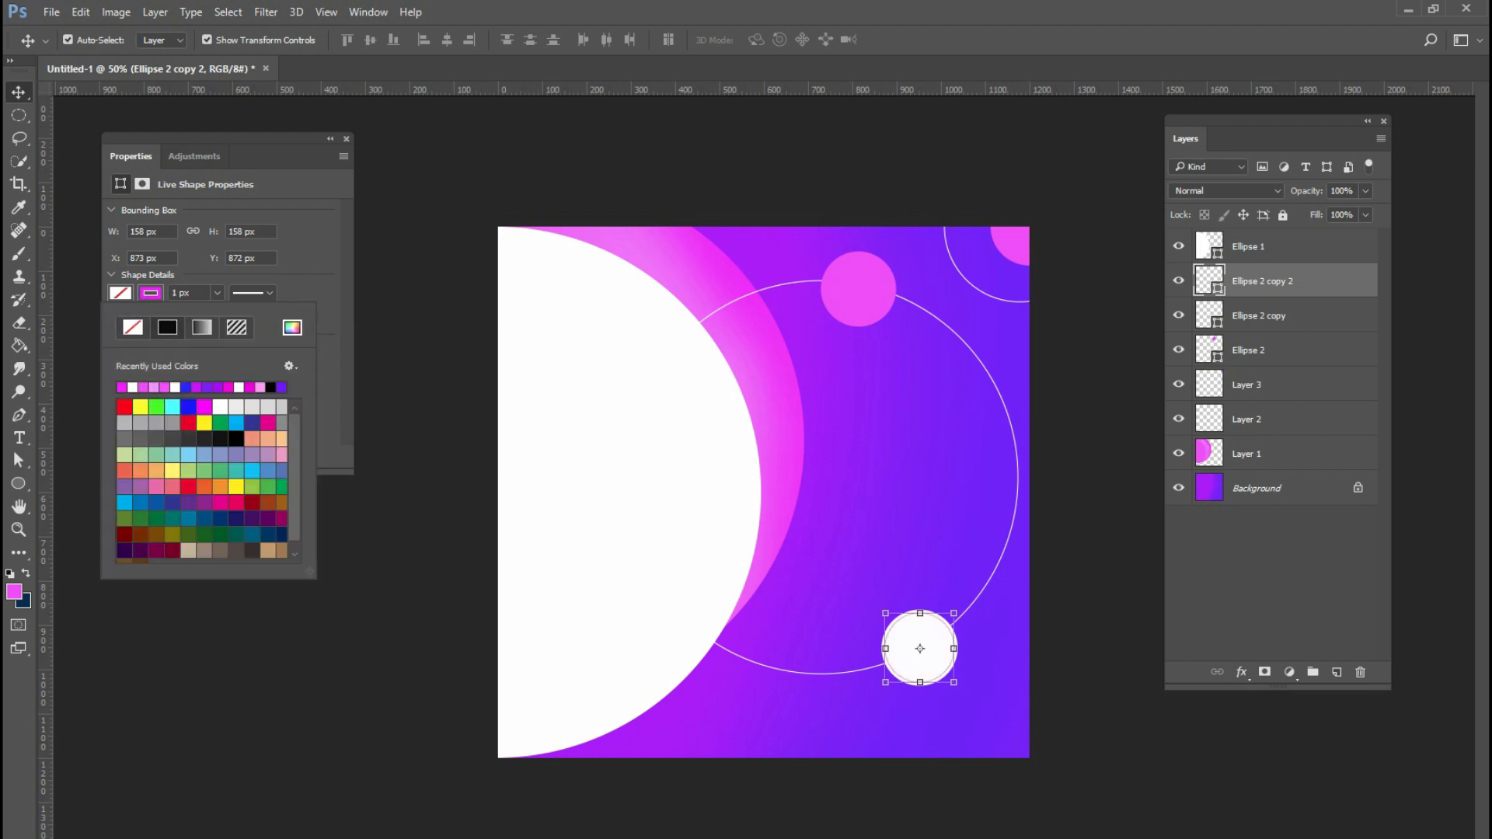
- Set the pink outline of the 158 px circle to 2 px and close its shape properties
key(Escape)
click(218, 293)
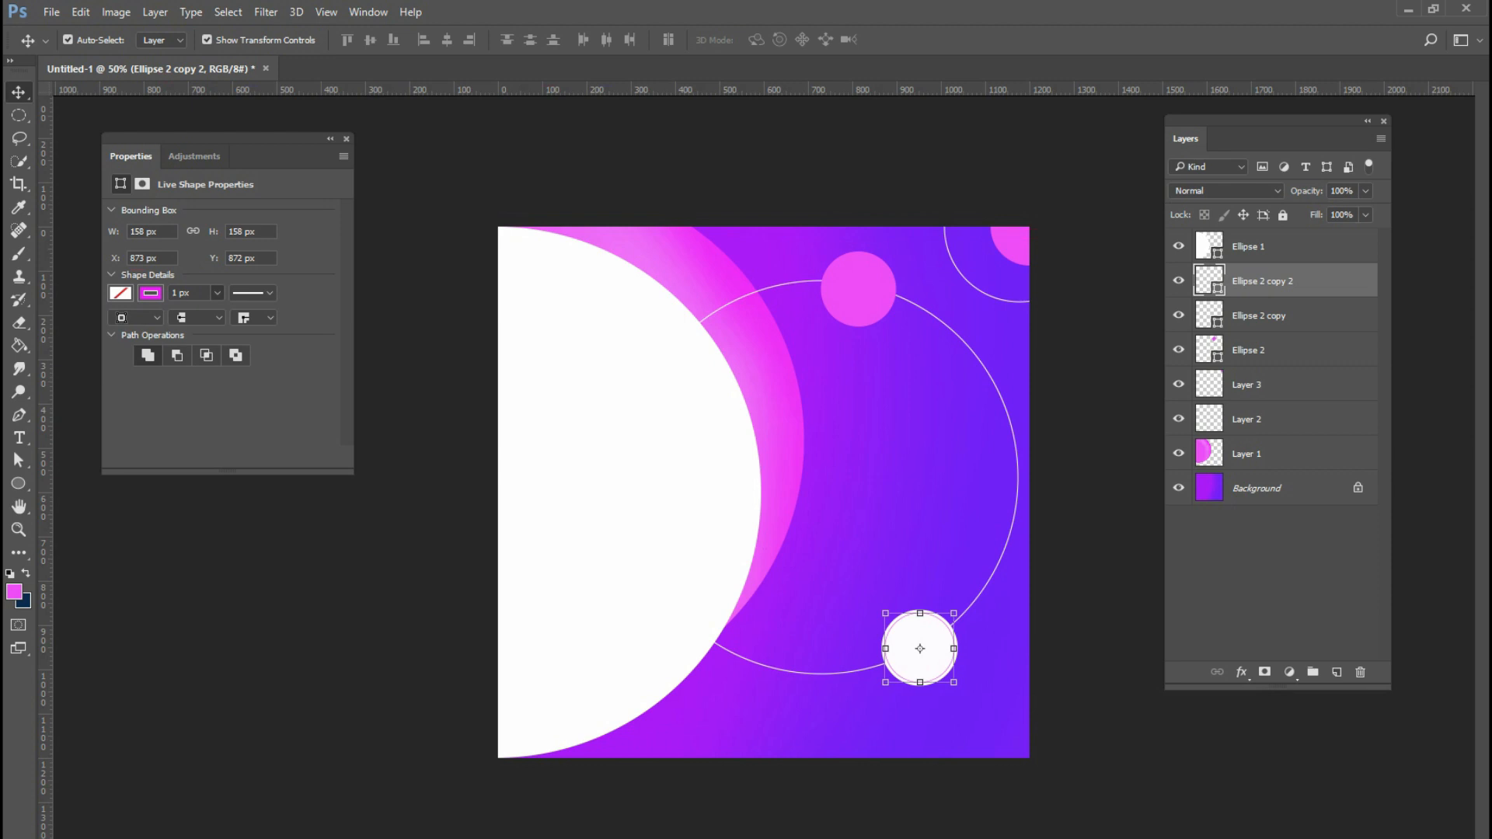
drag(216, 314, 215, 314)
text(2)
key(Return)
click(346, 138)
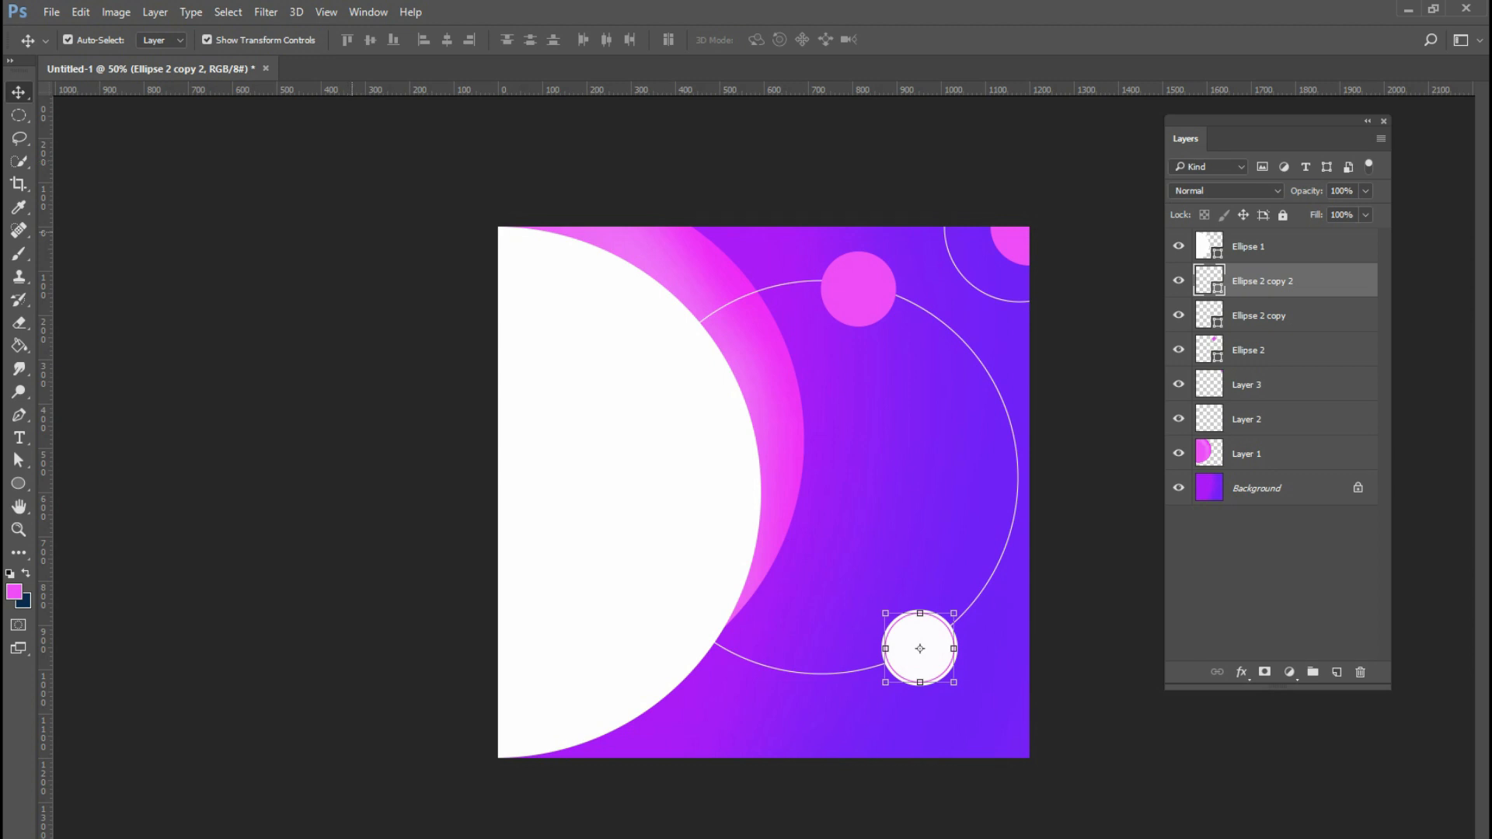
- Draw a large circular selection across the banner's bottom edge, centred at about X 740 px, Y 1260 px
key(m)
drag(577, 556, 906, 836)
drag(816, 604, 880, 603)
key(t)
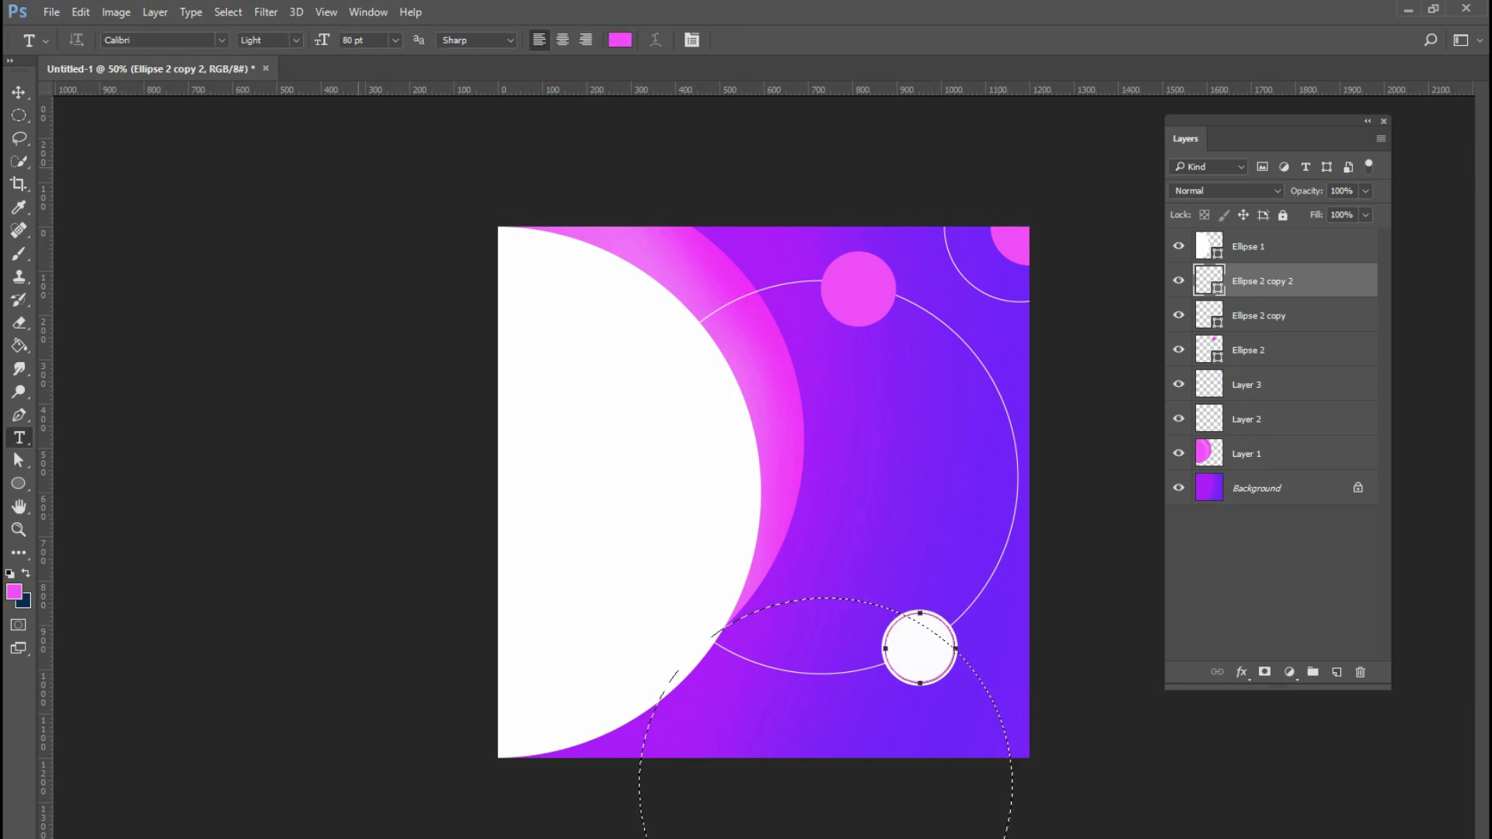
- Enlarge the circular selection about its centre to about 116% and shift it slightly down and to the right
click(228, 11)
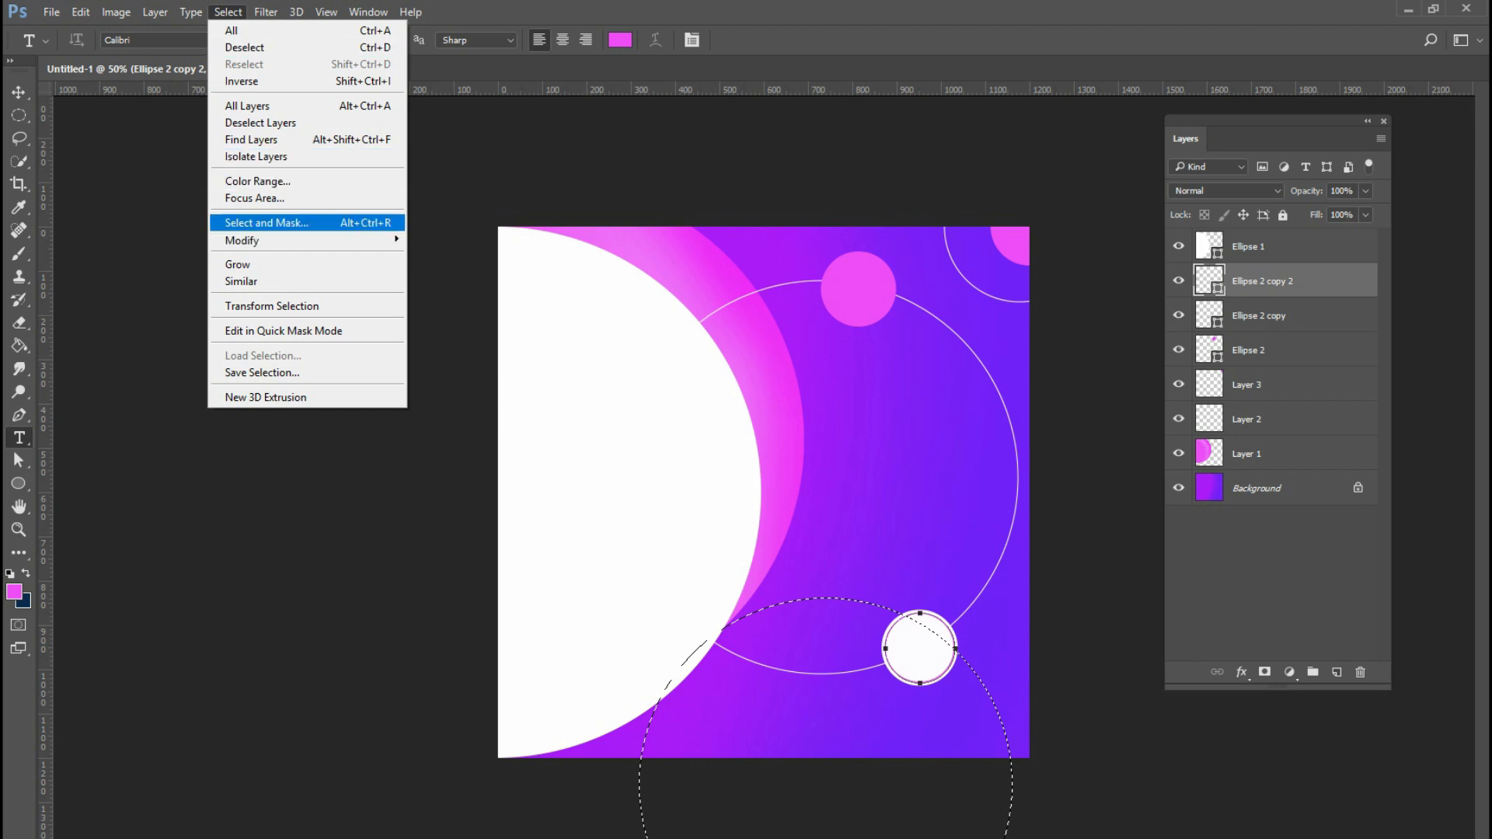
click(272, 305)
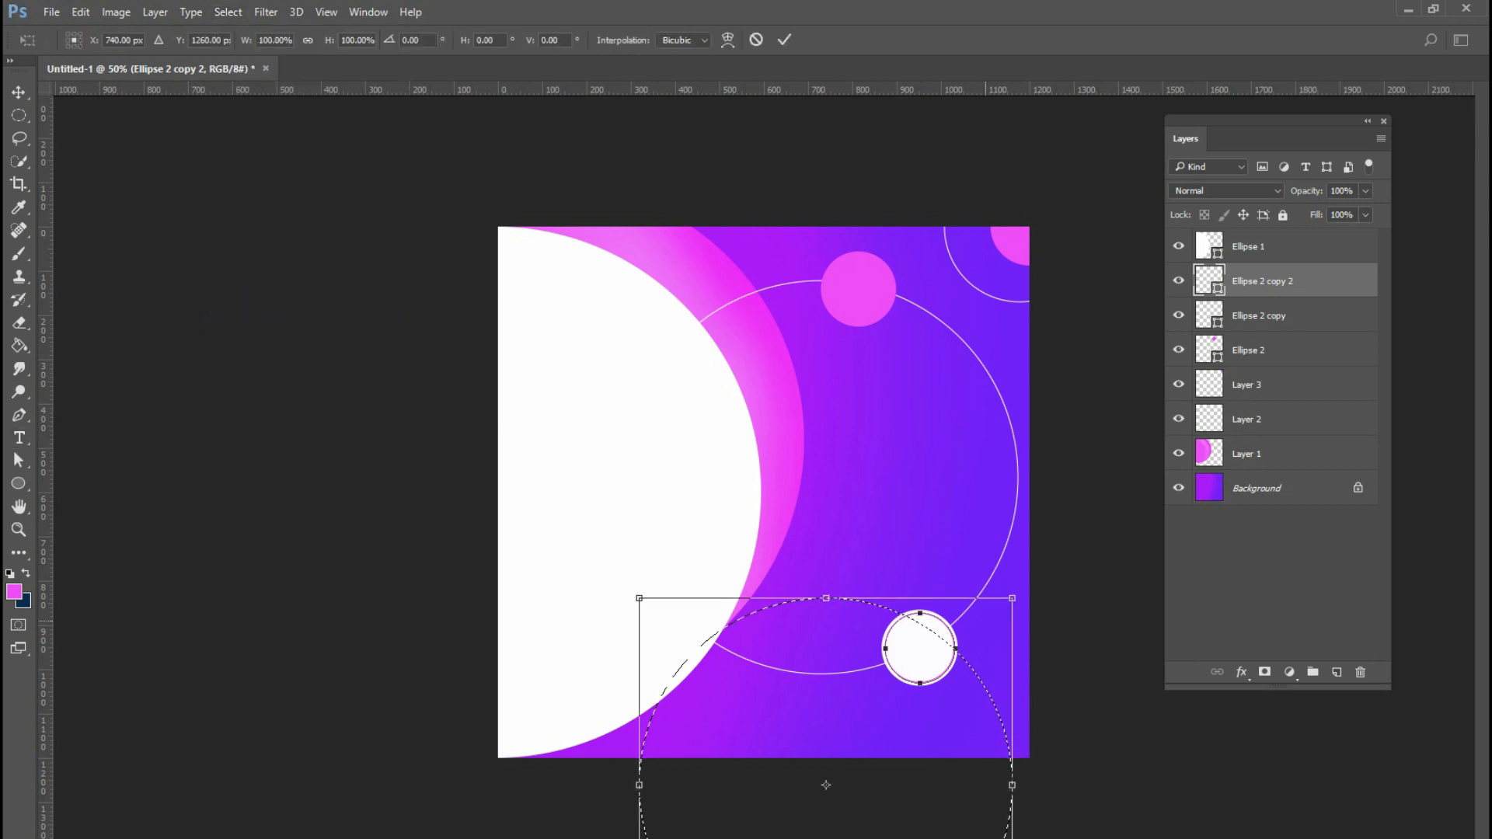
drag(1013, 598, 1042, 568)
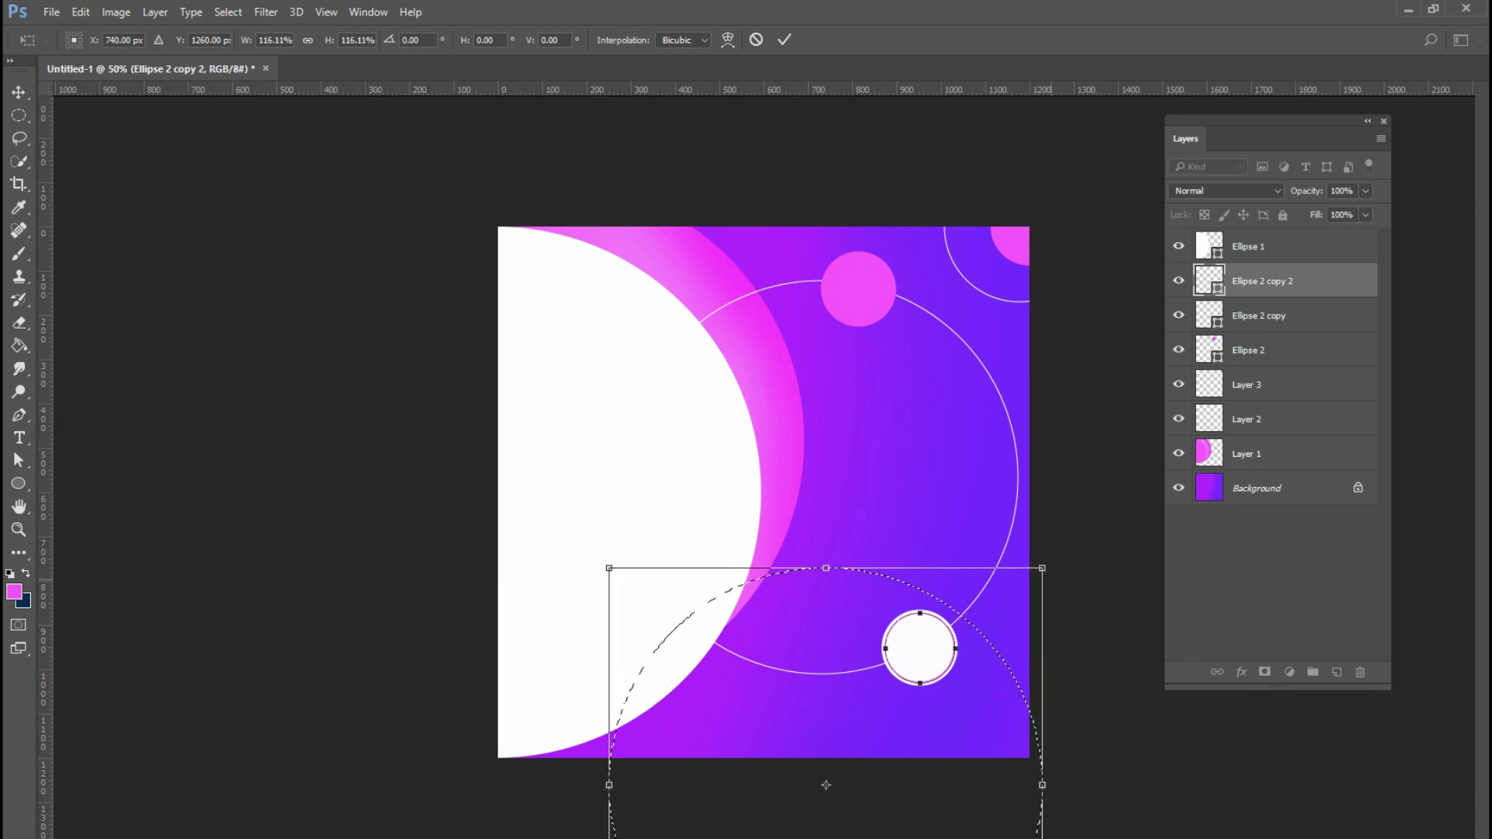
key(Return)
key(t)
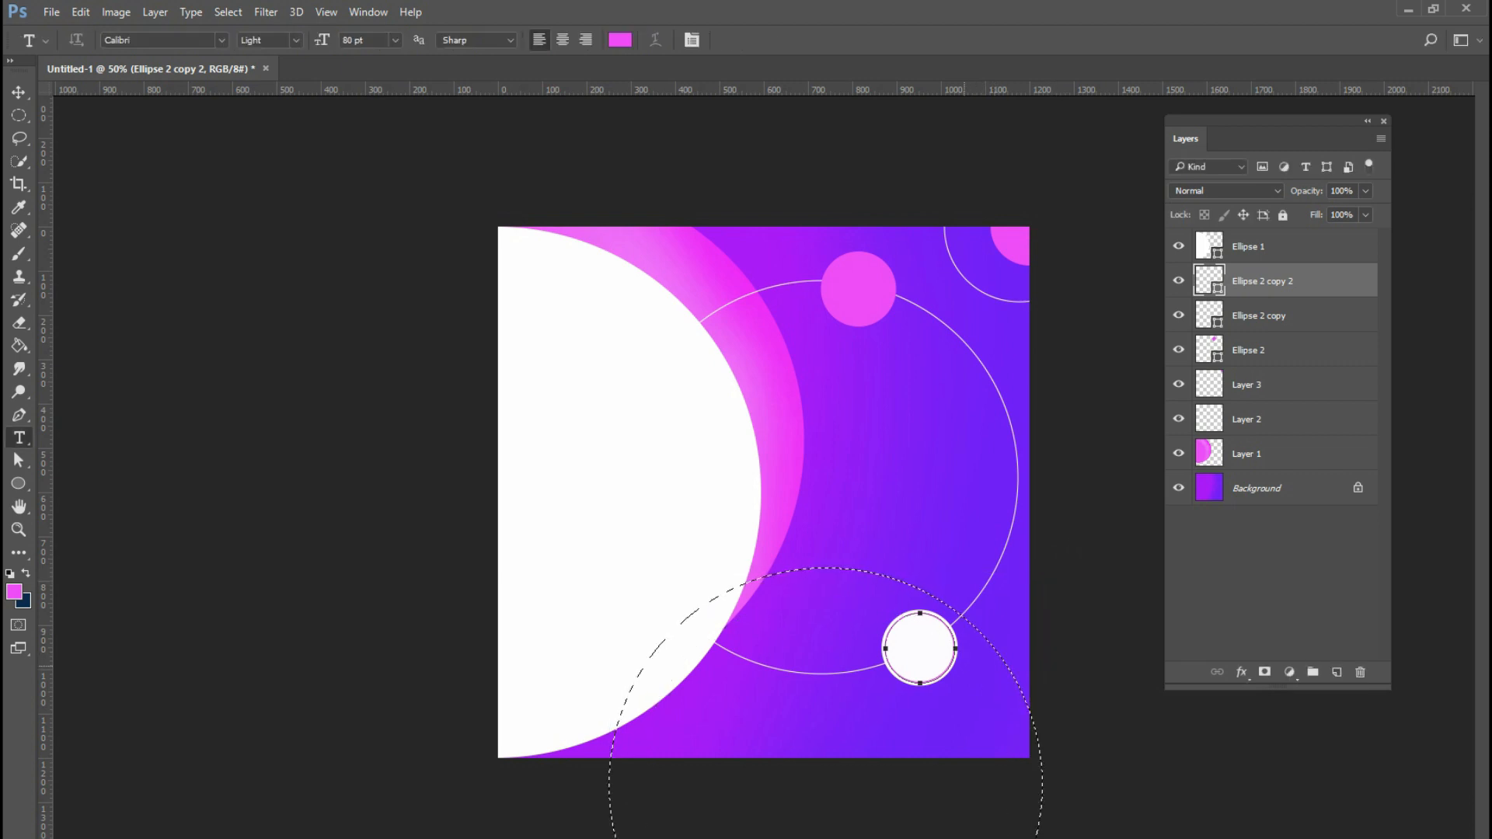
key(m)
drag(931, 674, 958, 729)
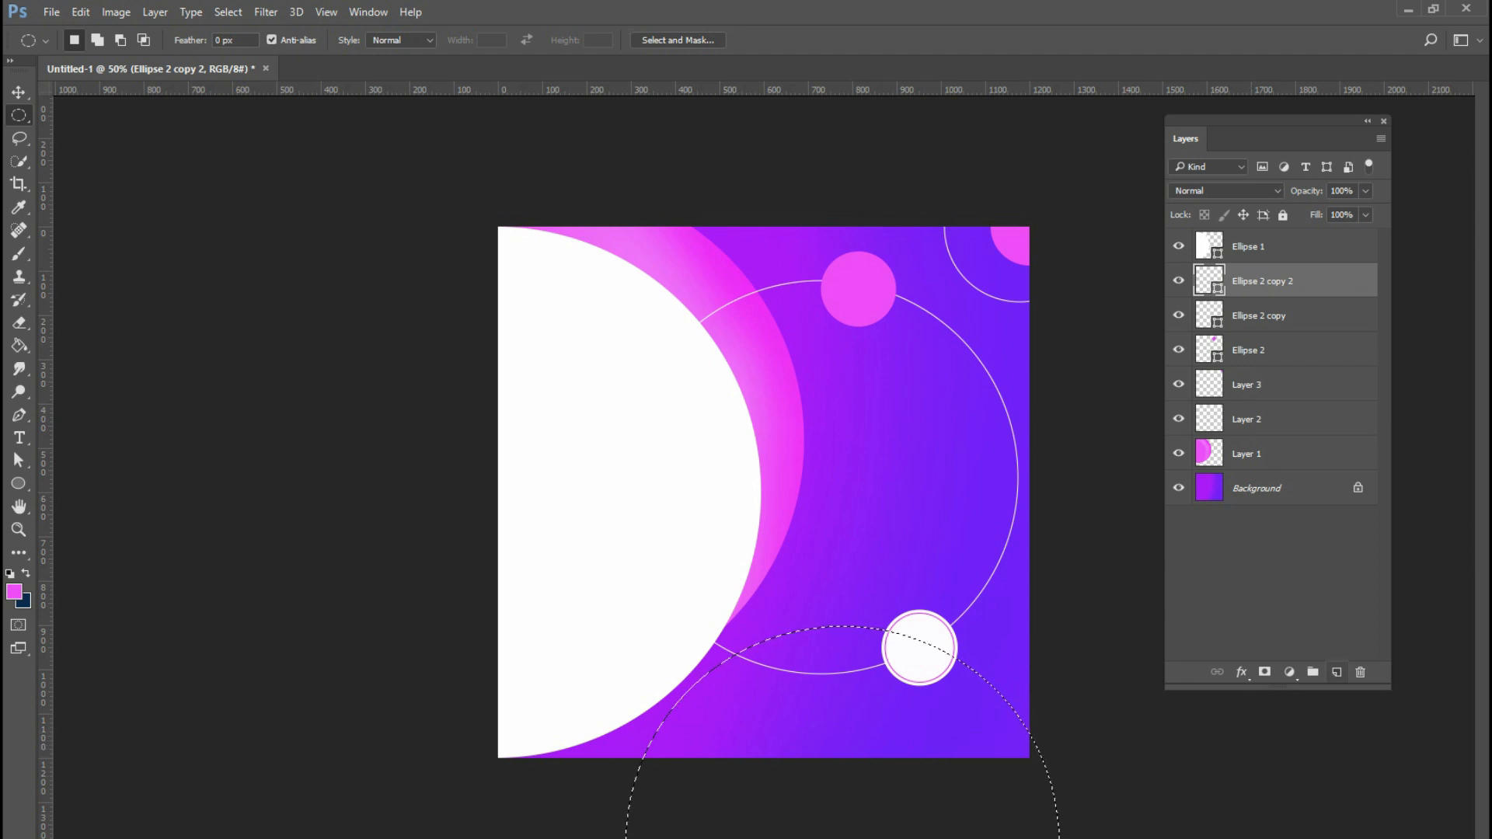
- Fill the circular selection with the pink foreground colour on a new layer, deselect, and move that layer directly above Layer 1
click(1337, 672)
key(alt+BackSpace)
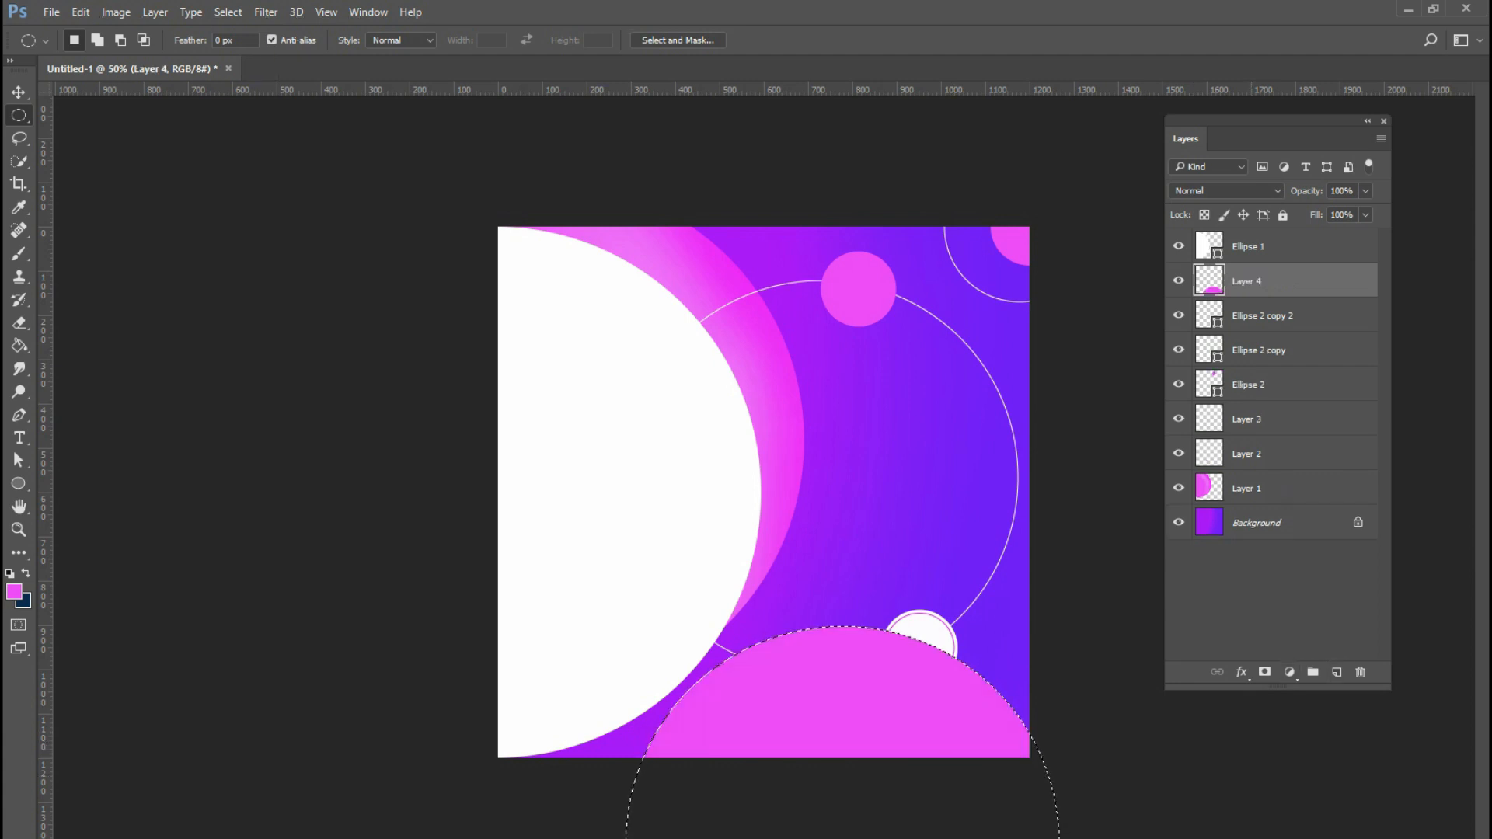
key(ctrl+d)
drag(1282, 281, 1282, 468)
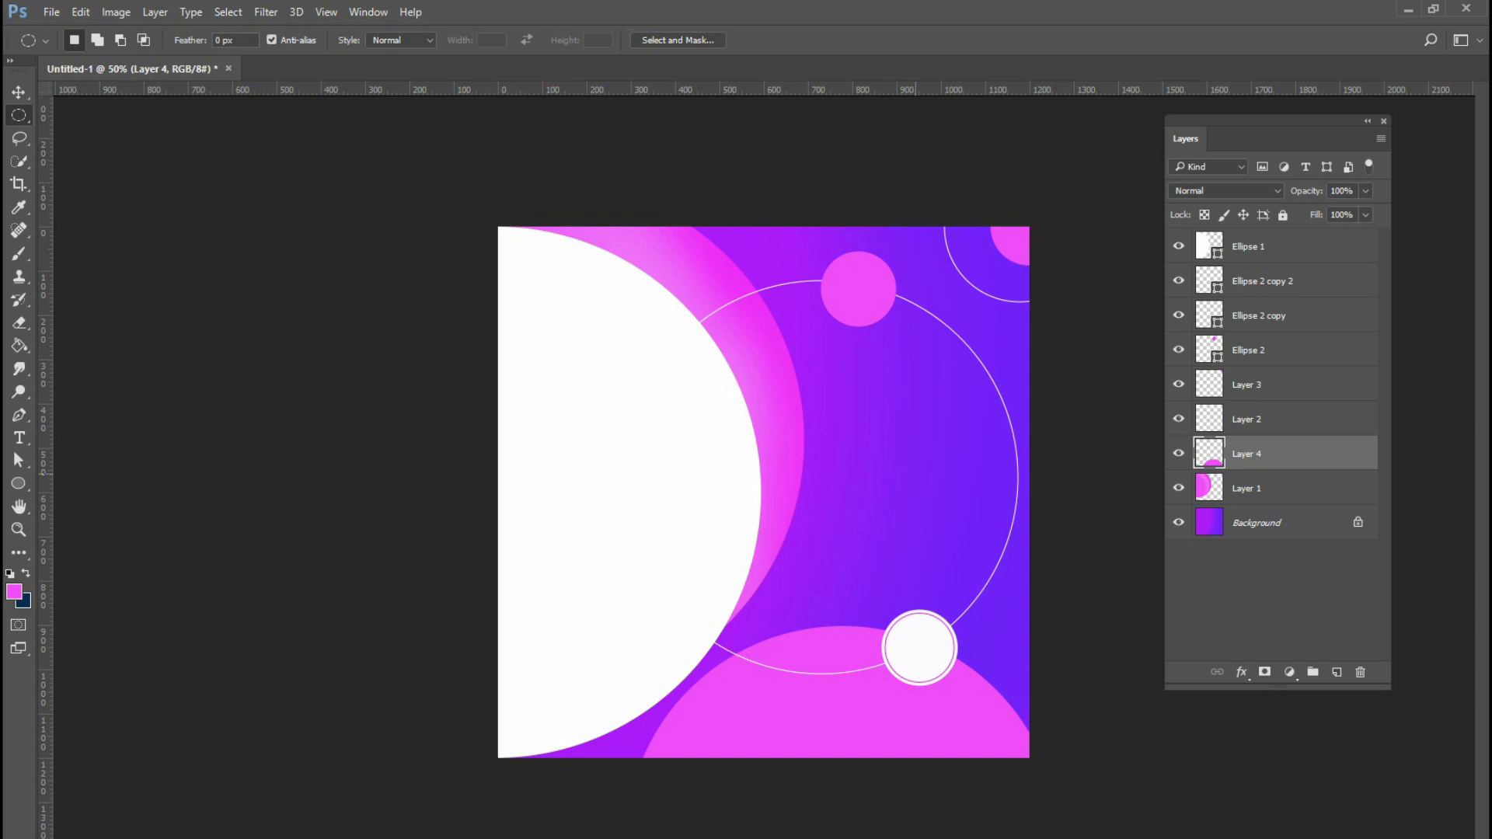
- Save the banner in the fitness folder as Untitled-2 in Photoshop format with maximum compatibility
key(ctrl+s)
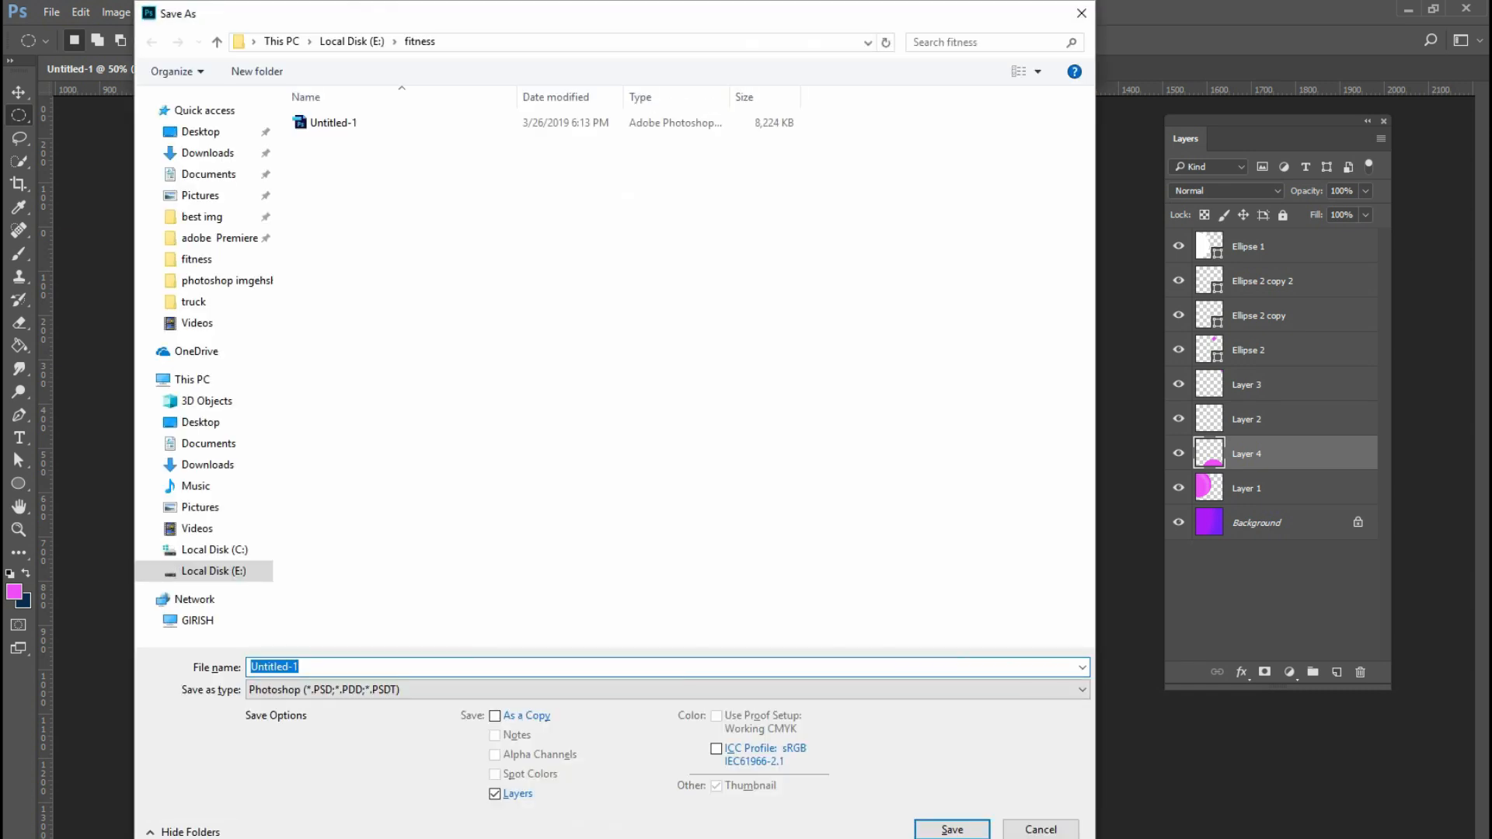
key(End)
key(BackSpace)
text(2)
key(Return)
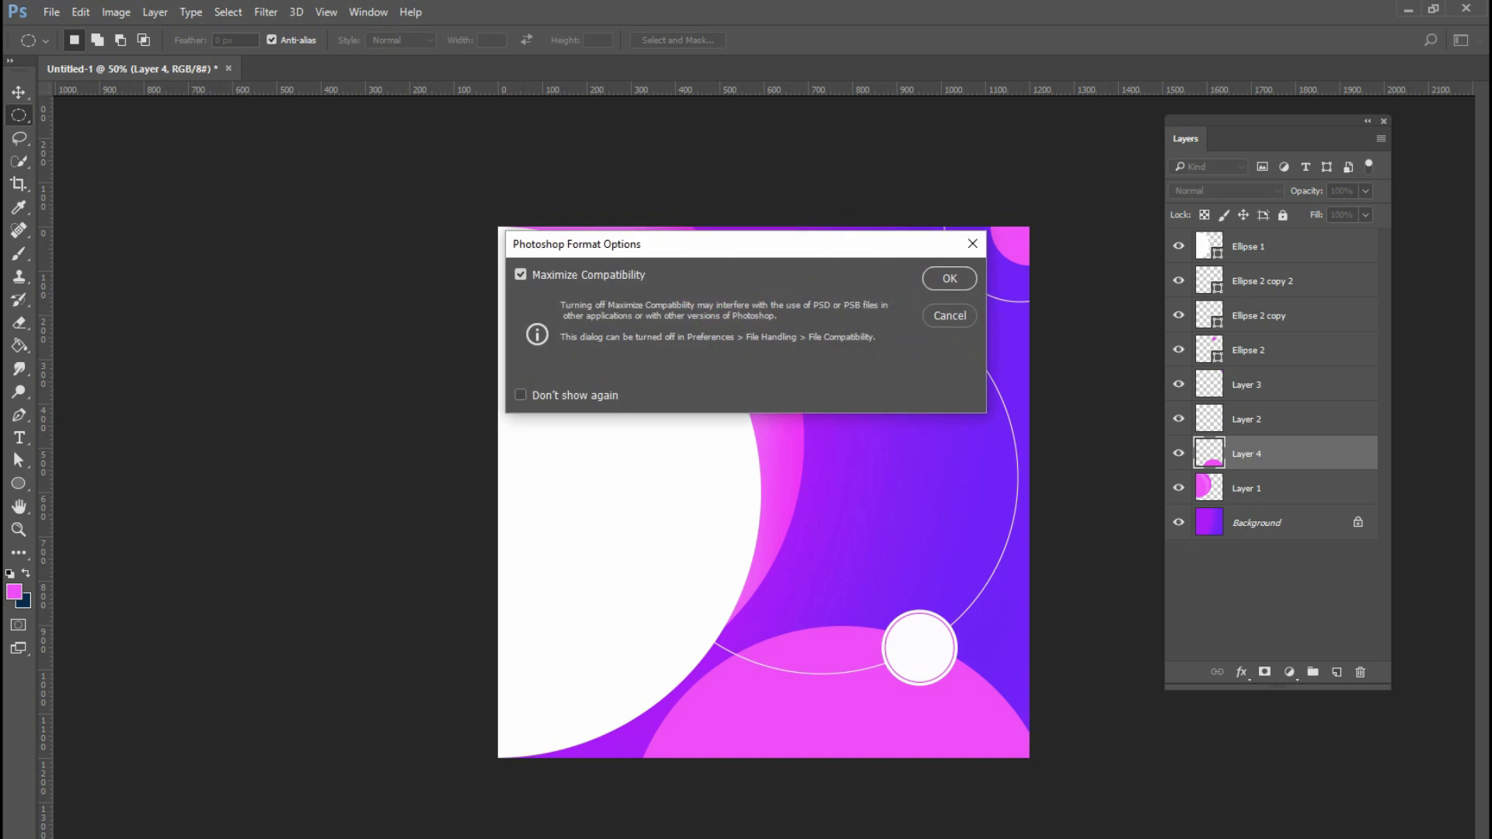
key(Return)
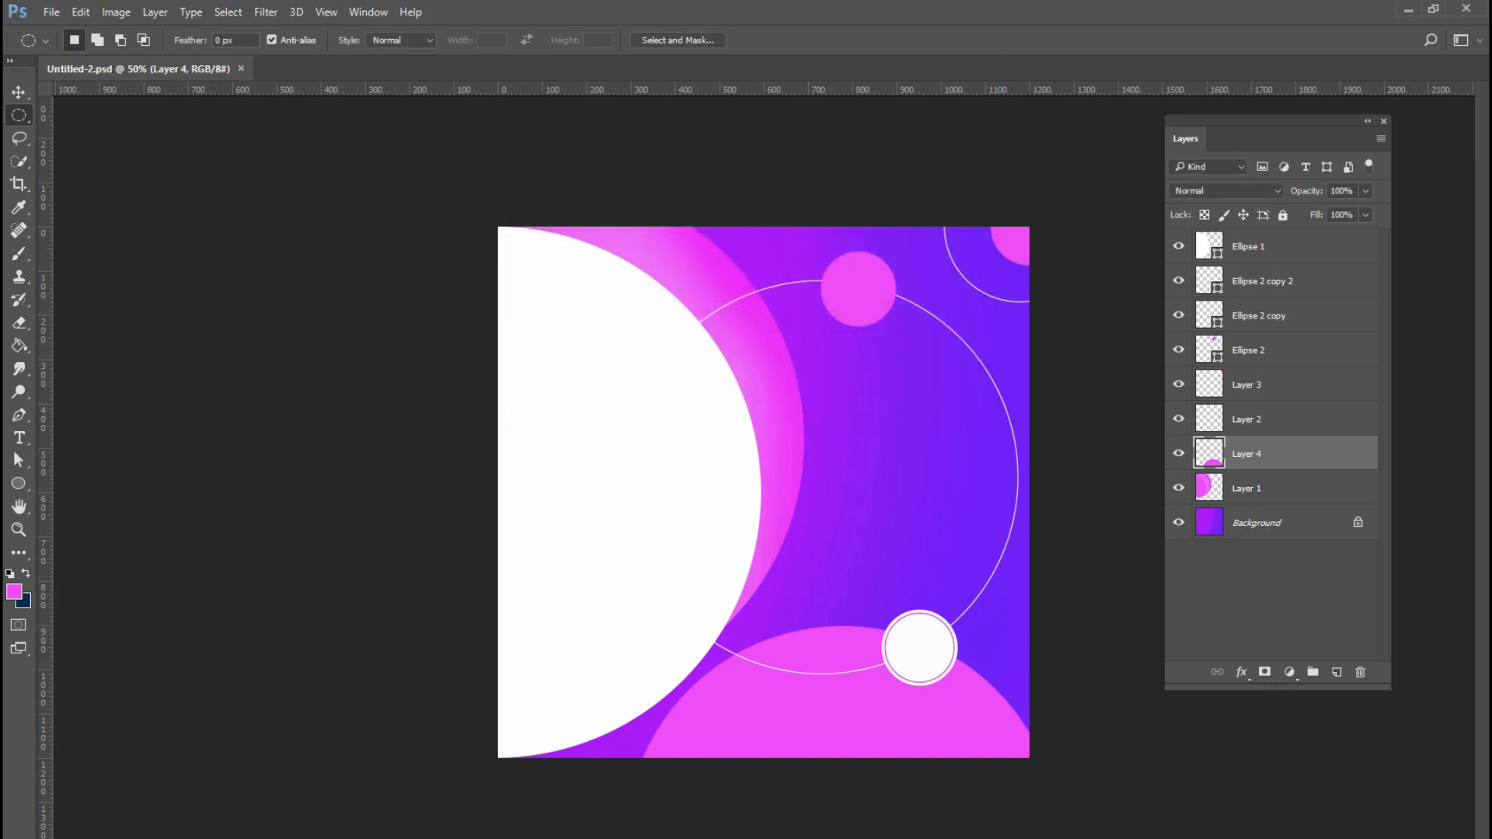
click(1308, 815)
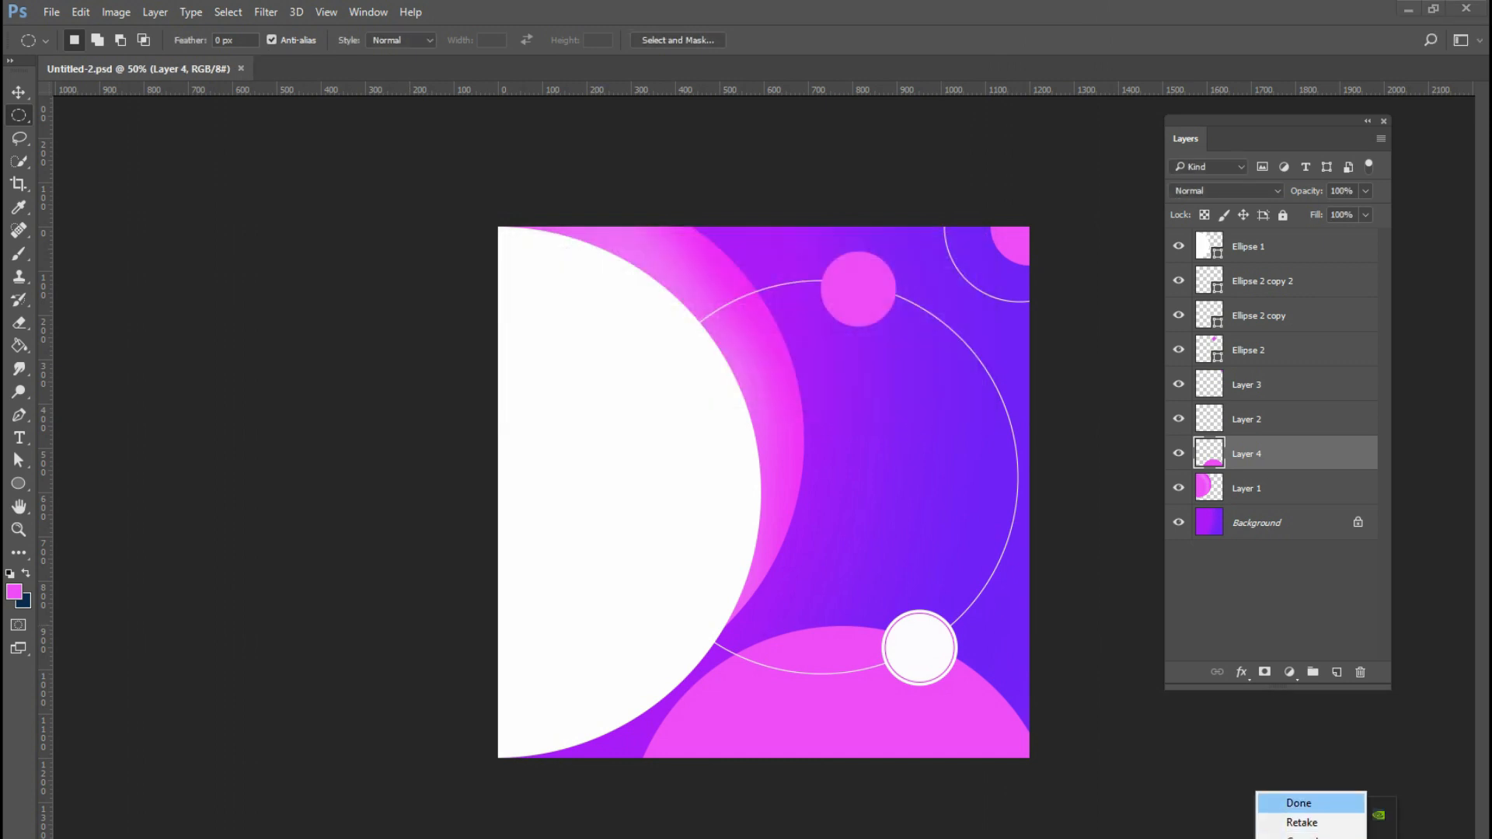
click(1311, 802)
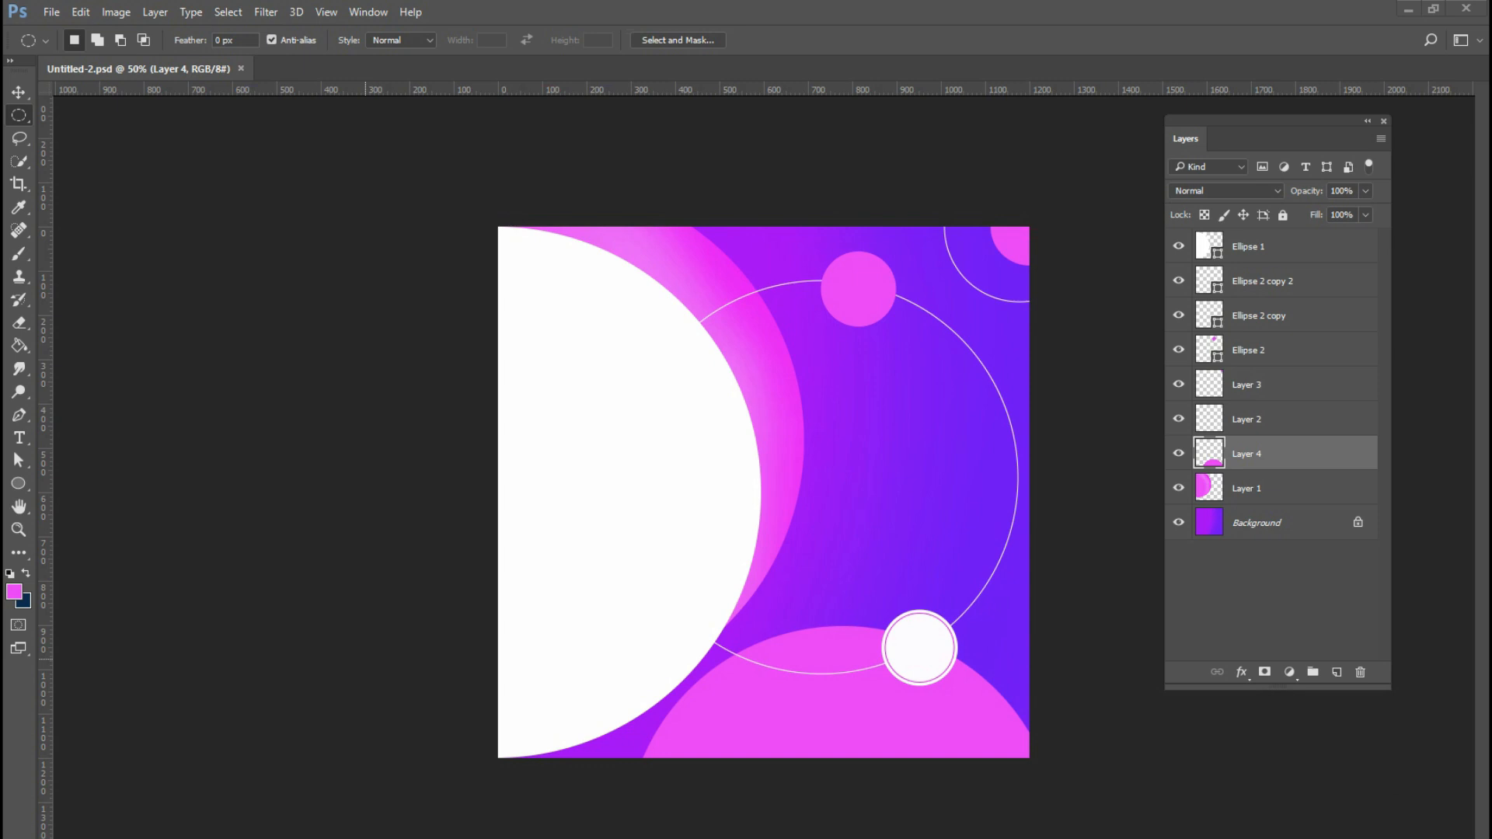
- Open Untitled-1.psd from the fitness folder and dismiss the offer to create a library from it
click(51, 12)
click(62, 47)
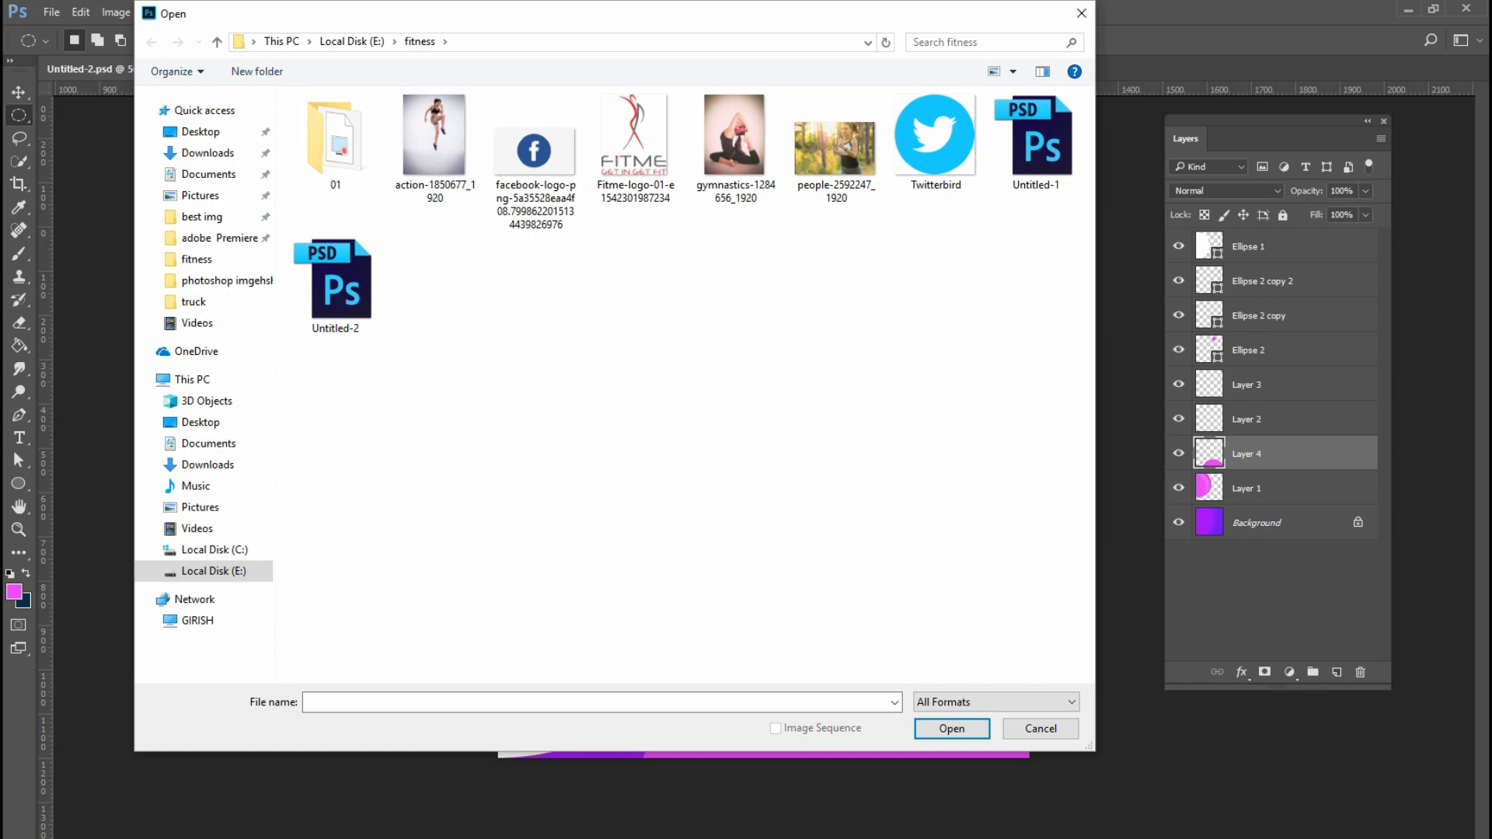
double_click(1038, 146)
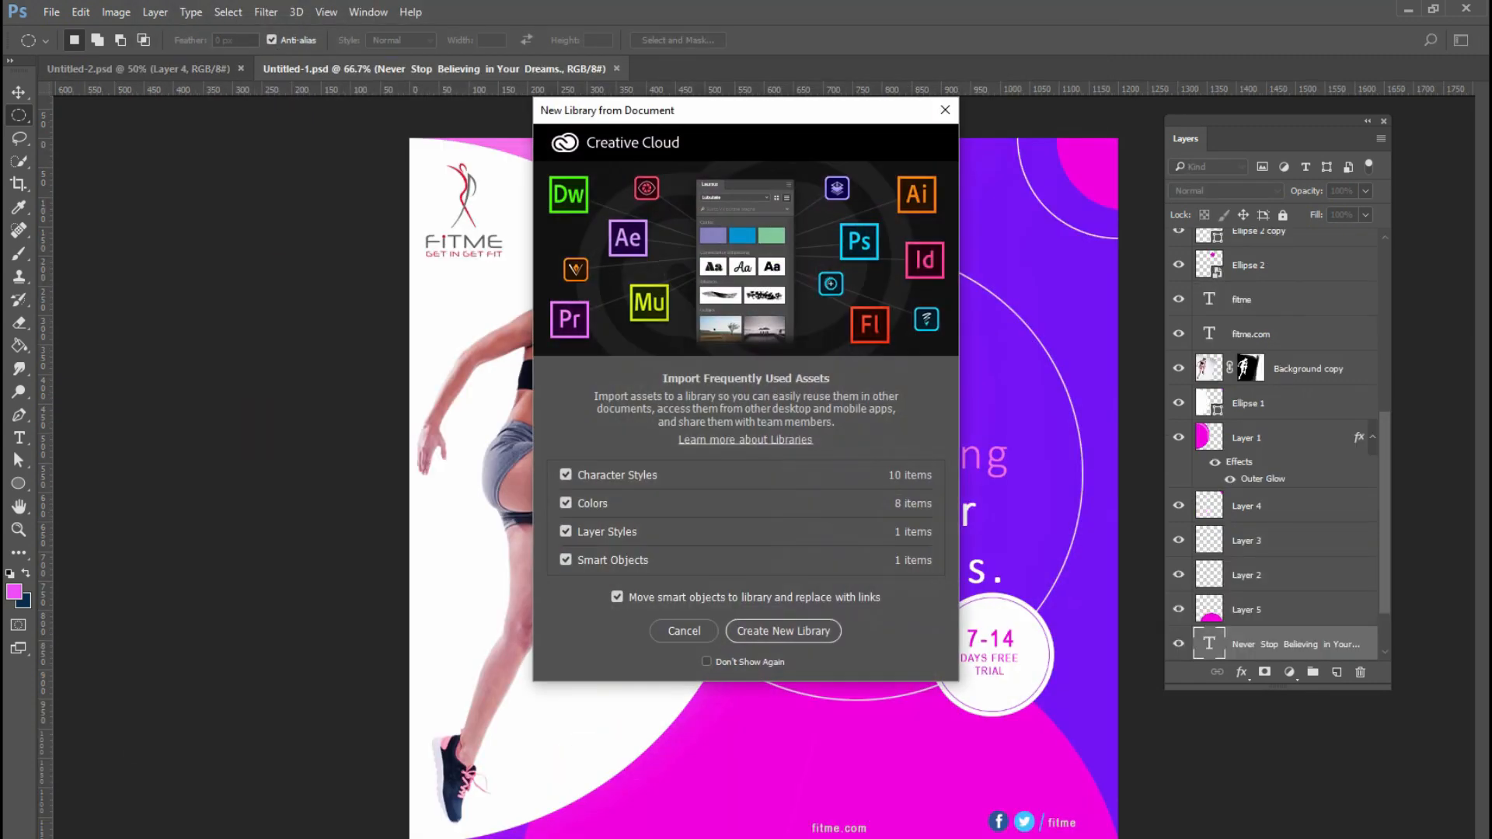
click(945, 110)
key(v)
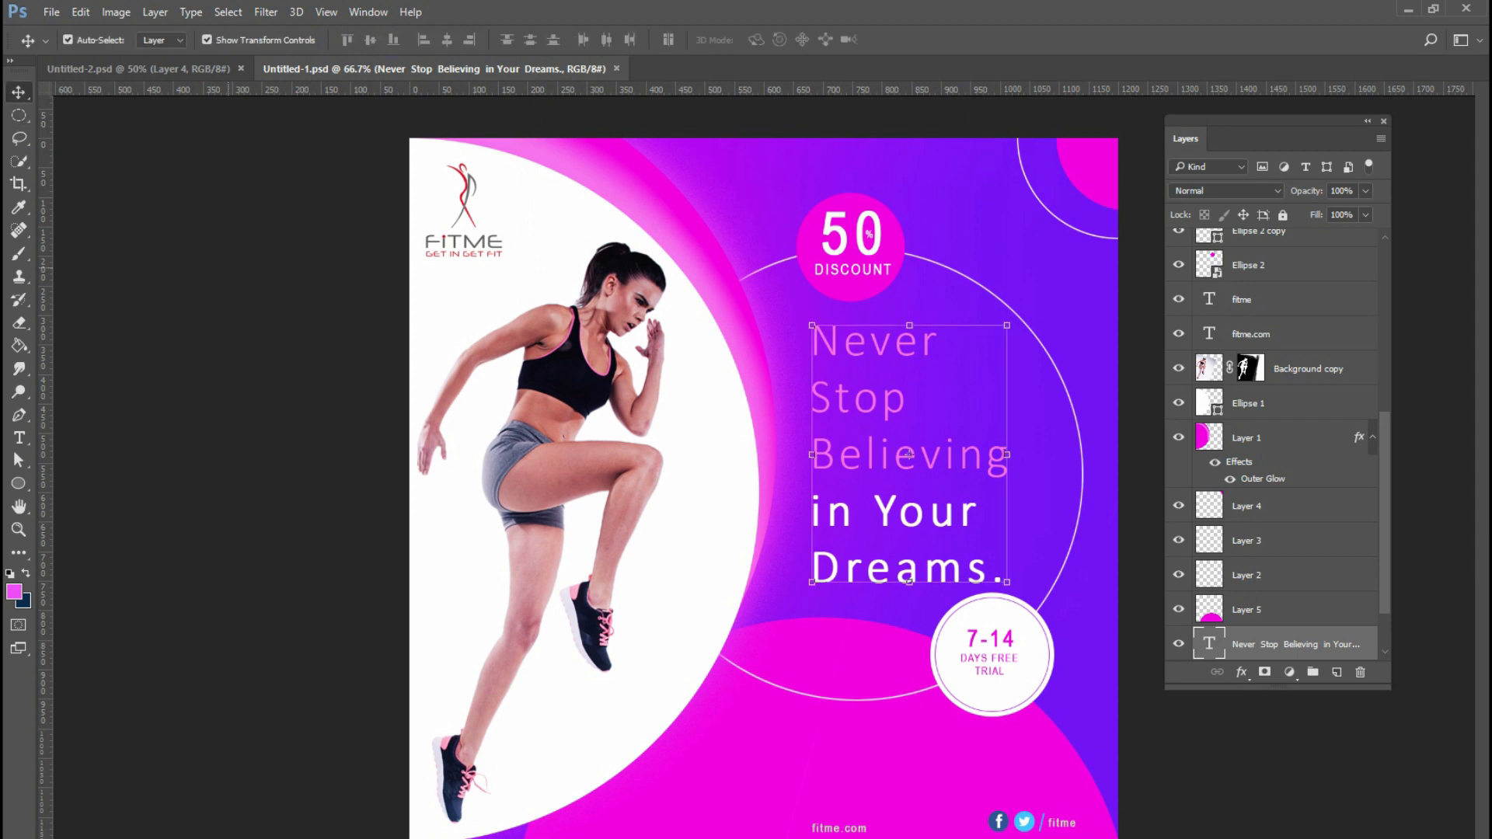
- Copy the masked athlete layer into Untitled-2 in front of all layers and position it inside the large white circle
drag(575, 357, 566, 588)
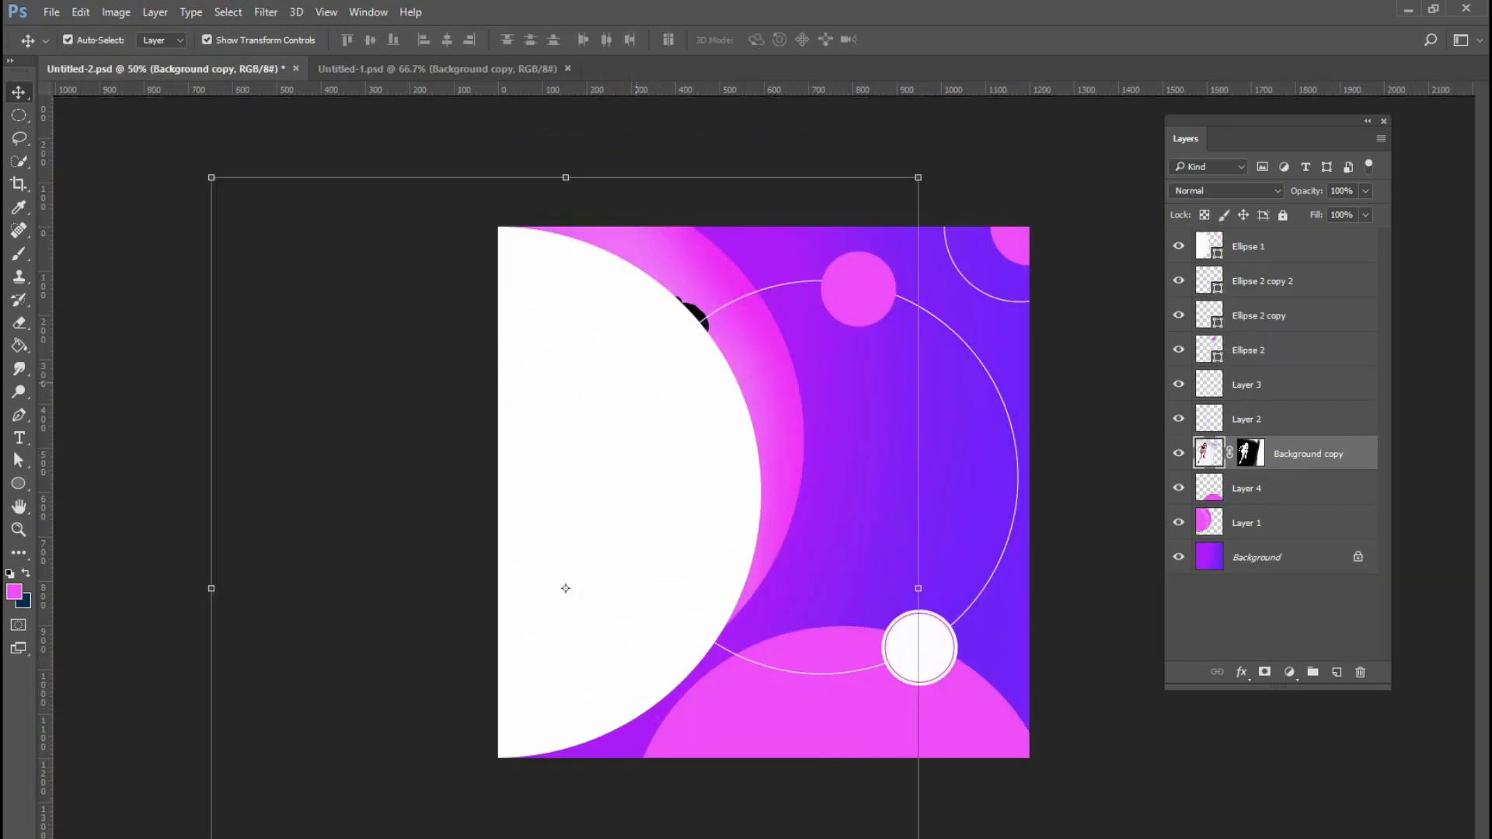
key(ctrl+shift+bracketright)
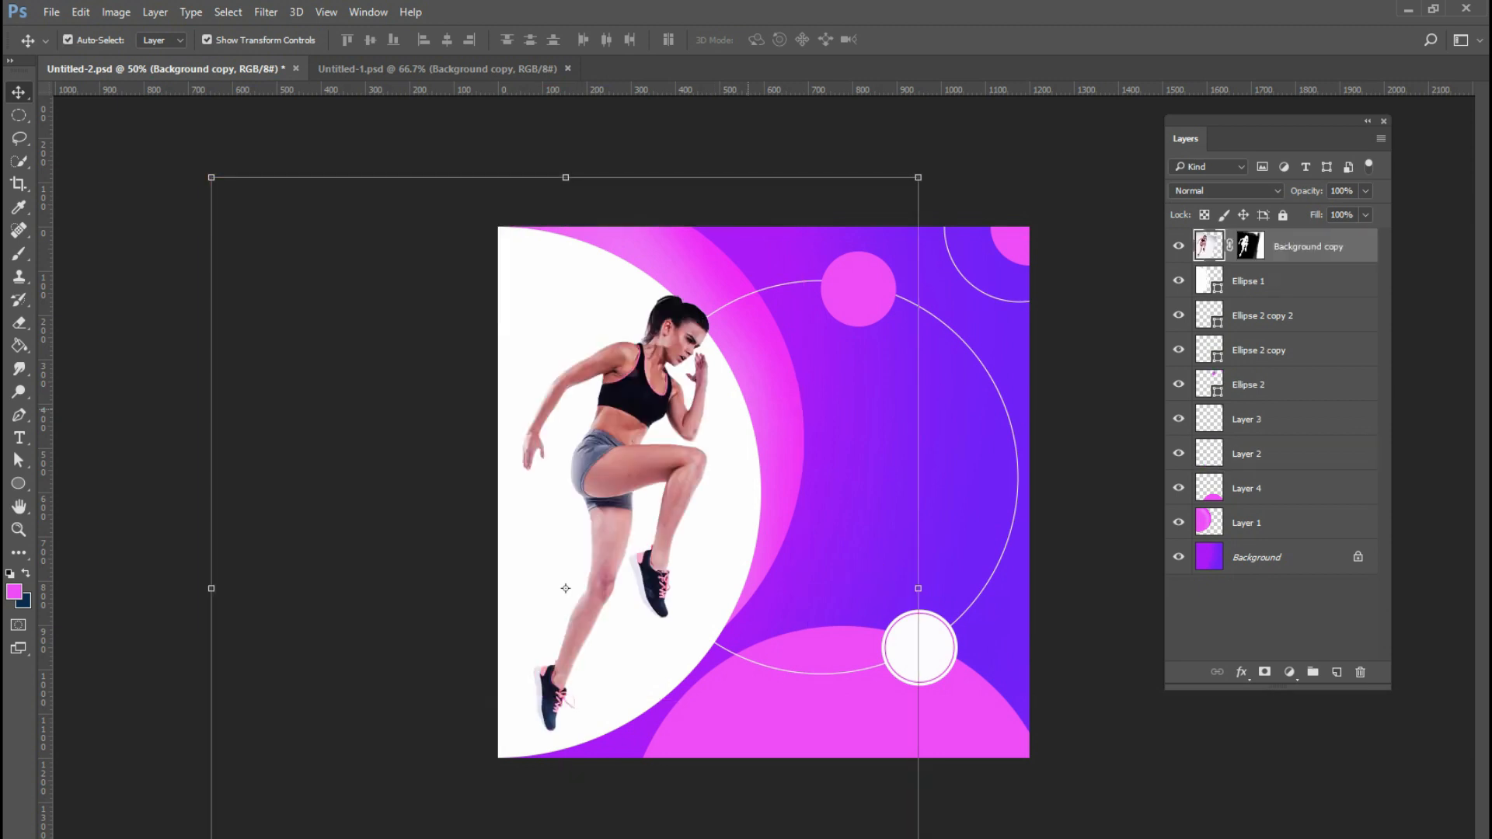
mouse_move(566, 589)
mouse_down()
mouse_move(531, 608)
mouse_move(544, 599)
mouse_up()
key(Right)
key(Right)
key(Right)
key(Right)
key(Right)
key(Right)
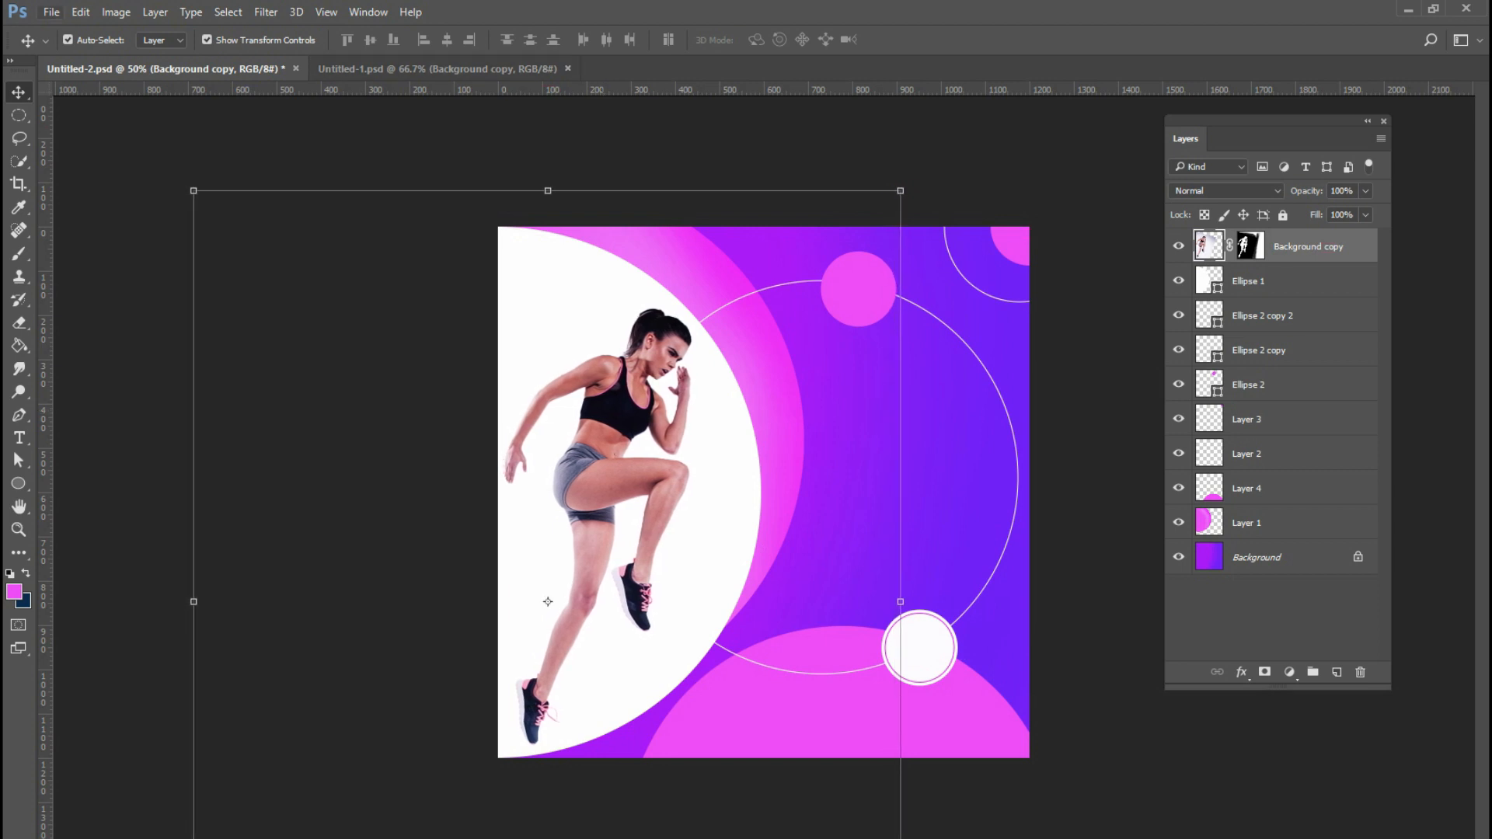
- Open the Fitme logo PNG and copy the logo onto the Untitled-2 banner
click(52, 12)
click(62, 47)
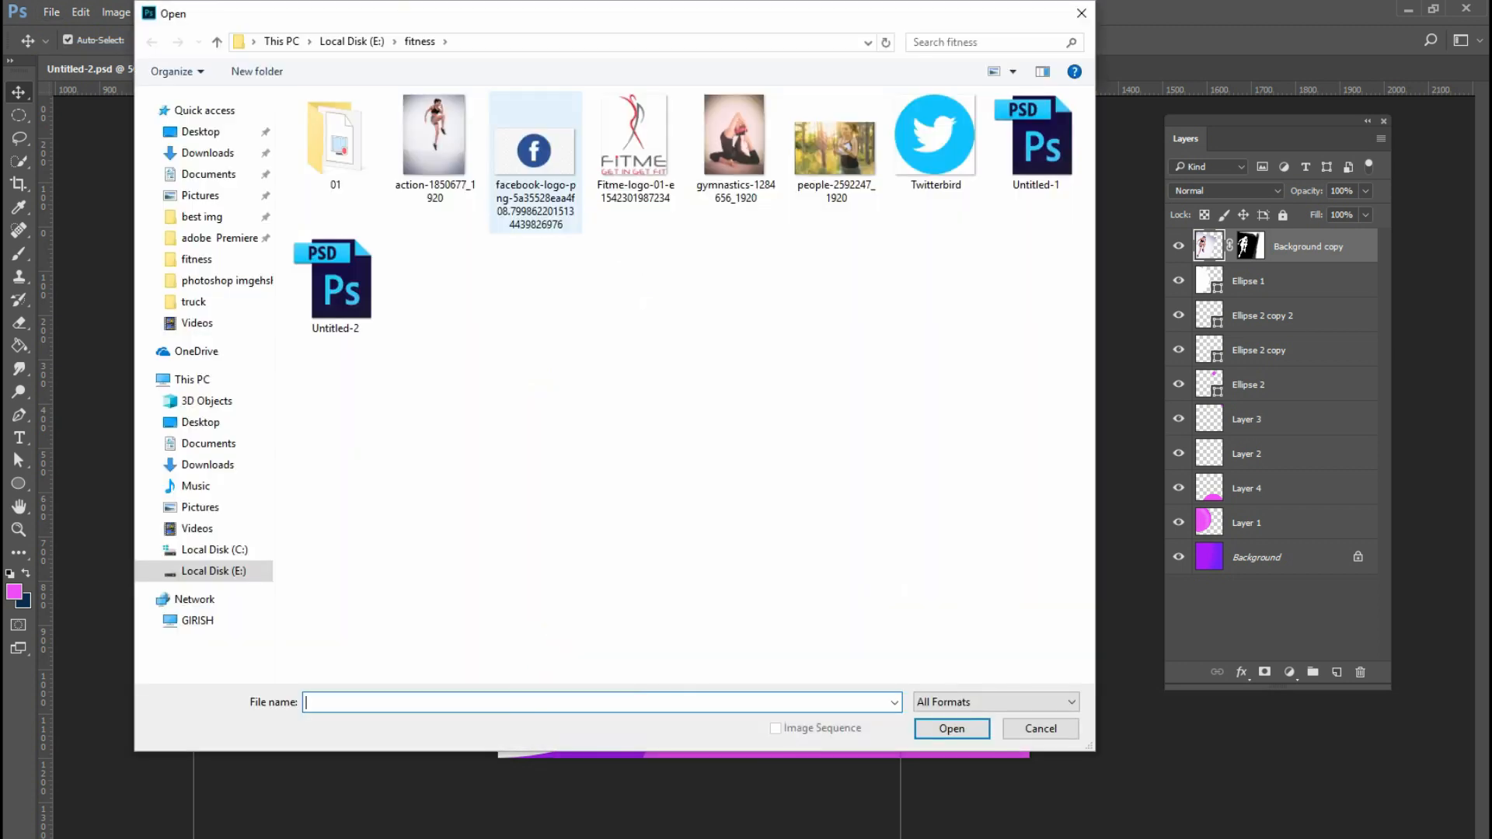
double_click(635, 140)
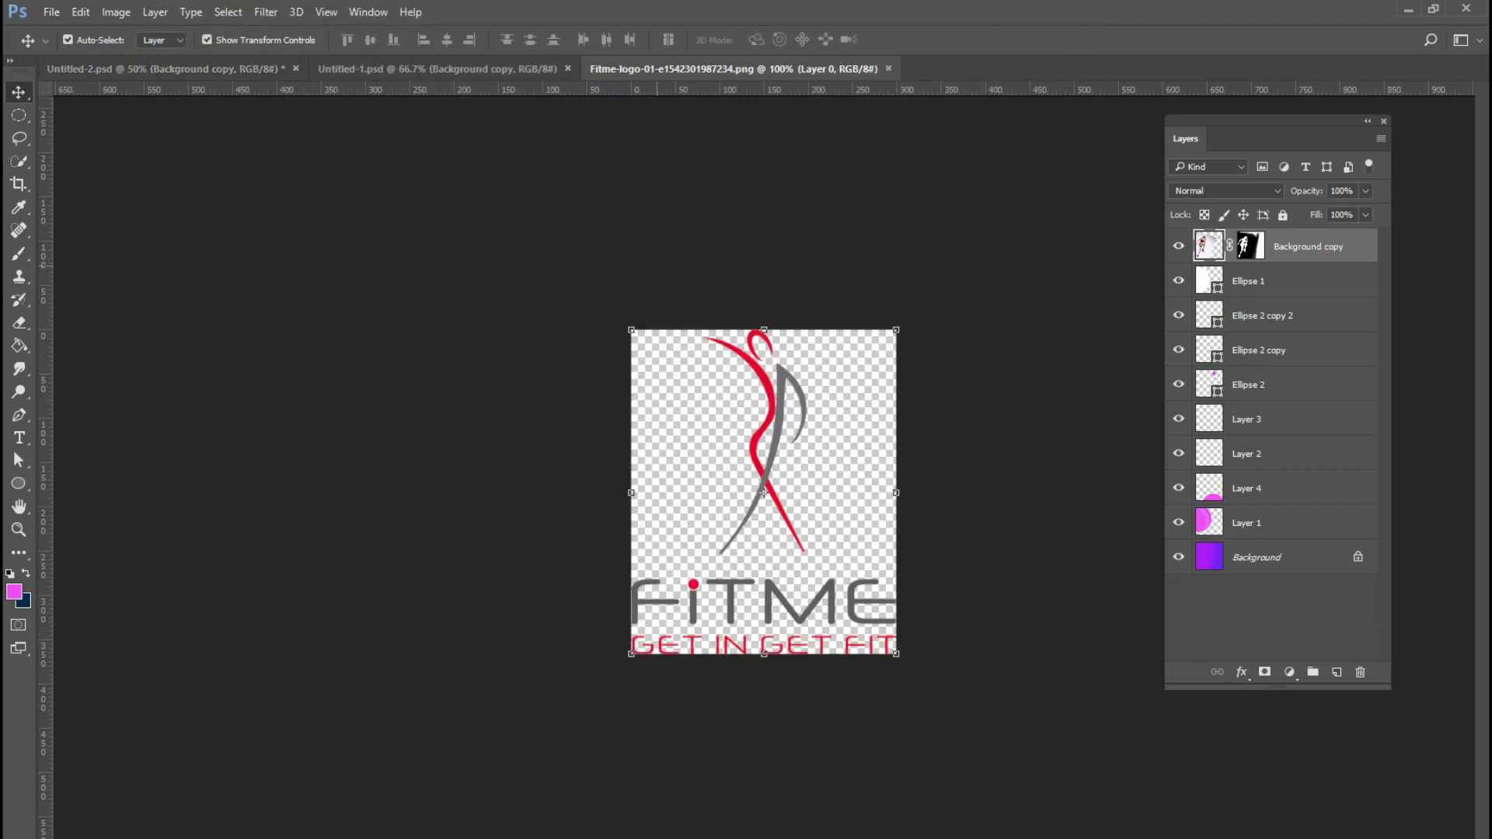
drag(764, 466, 547, 346)
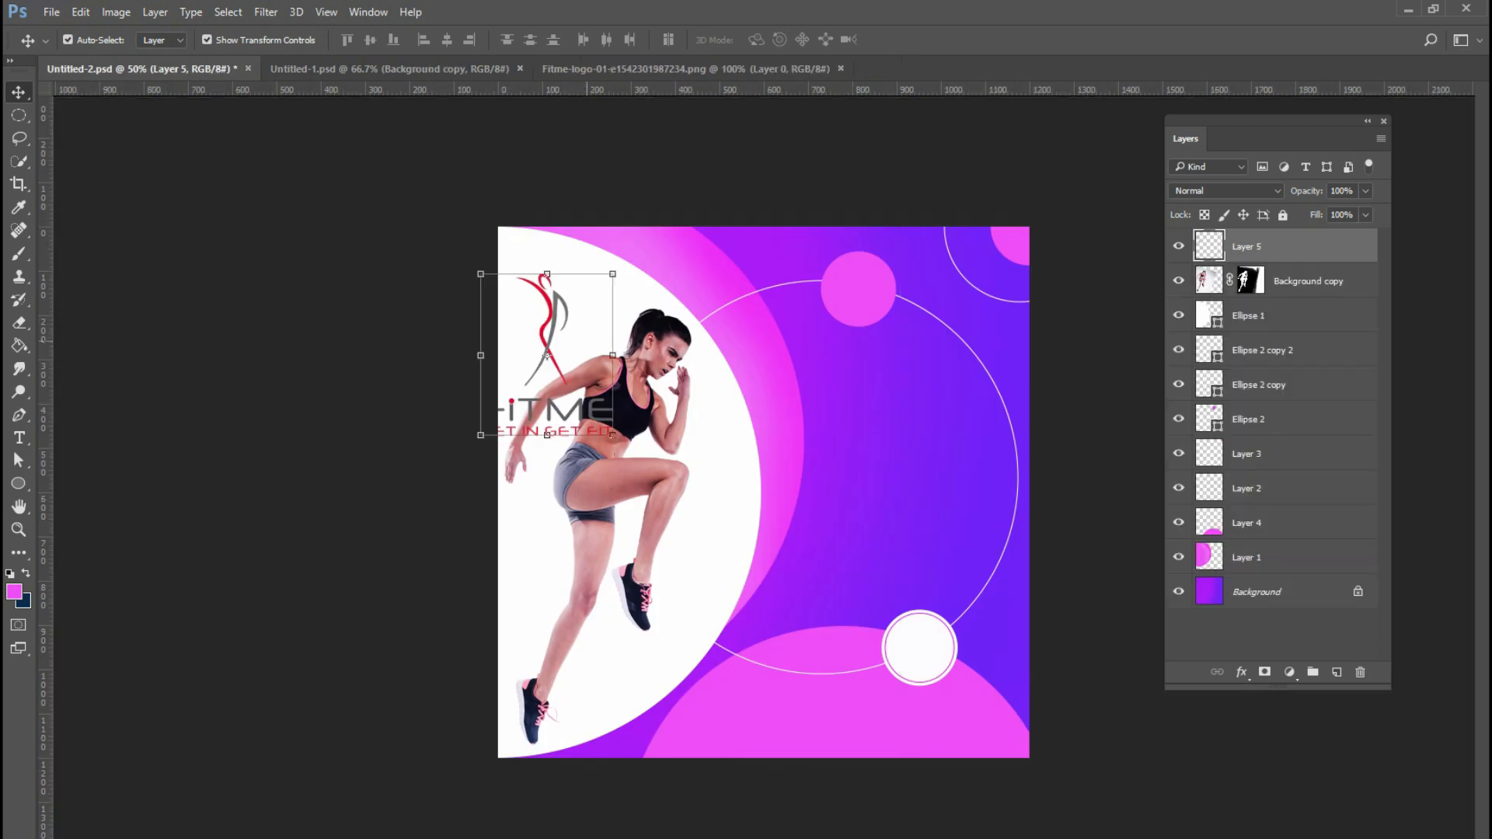
- Scale the Fitme logo down and place it in the banner's upper-left corner above the athlete
key(ctrl+t)
drag(613, 435, 589, 403)
drag(559, 344, 559, 292)
drag(588, 350, 562, 318)
key(Return)
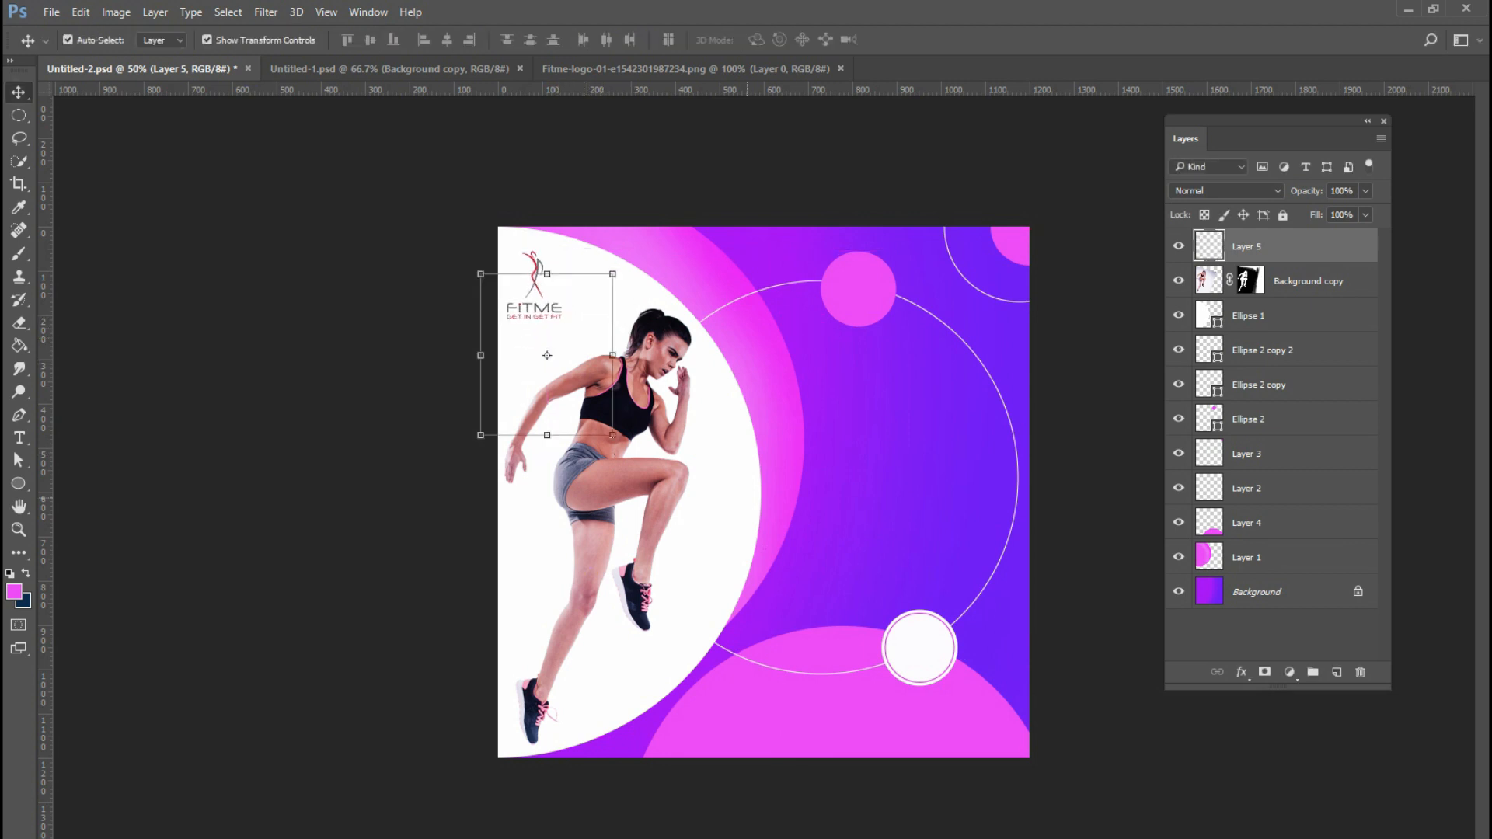
- Open the Twitterbird and Facebook logo images together from the fitness folder
click(18, 115)
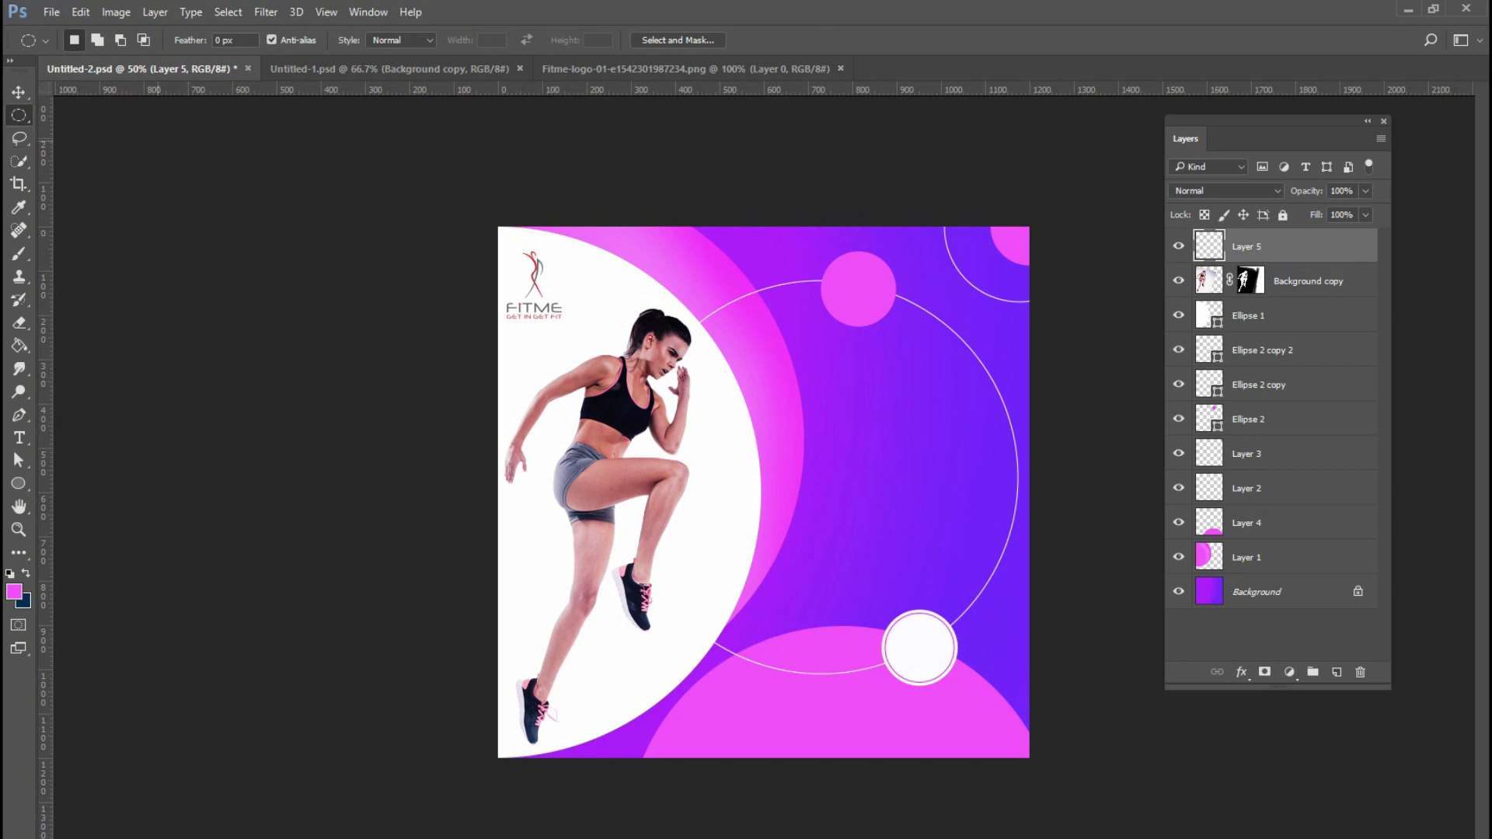
click(51, 12)
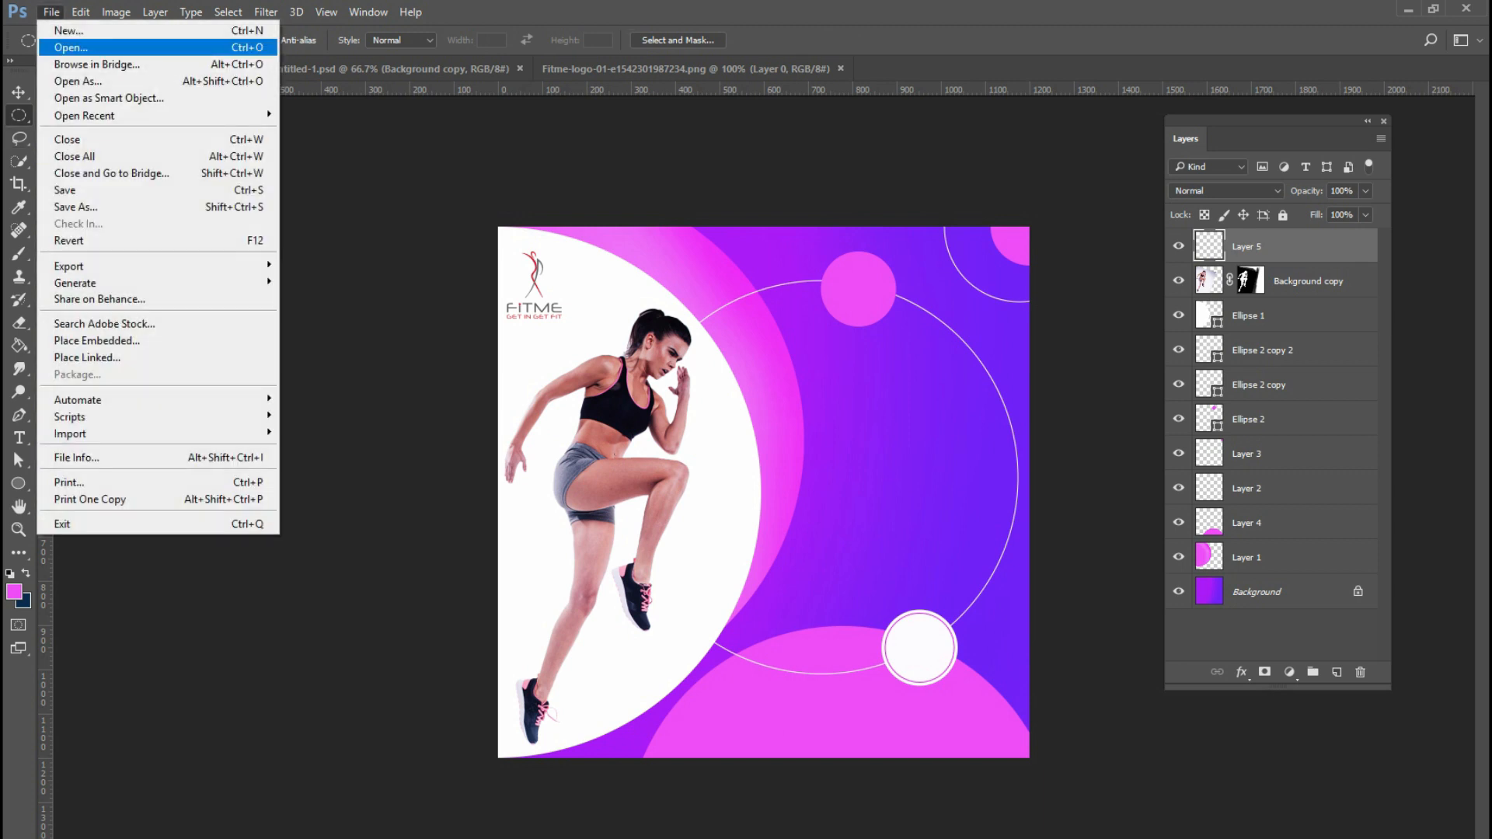
click(71, 48)
click(936, 143)
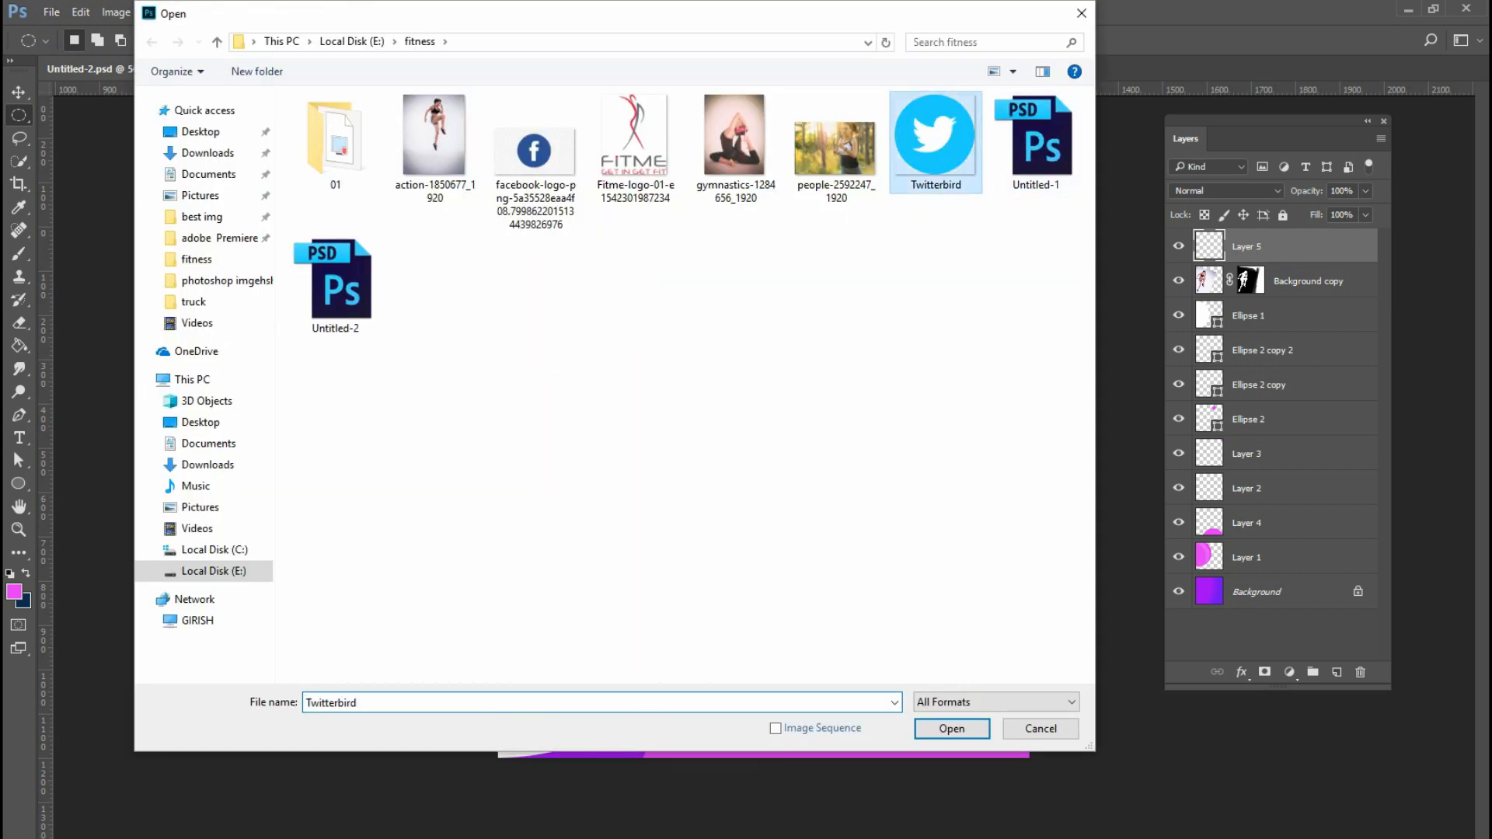
ctrl+click(535, 161)
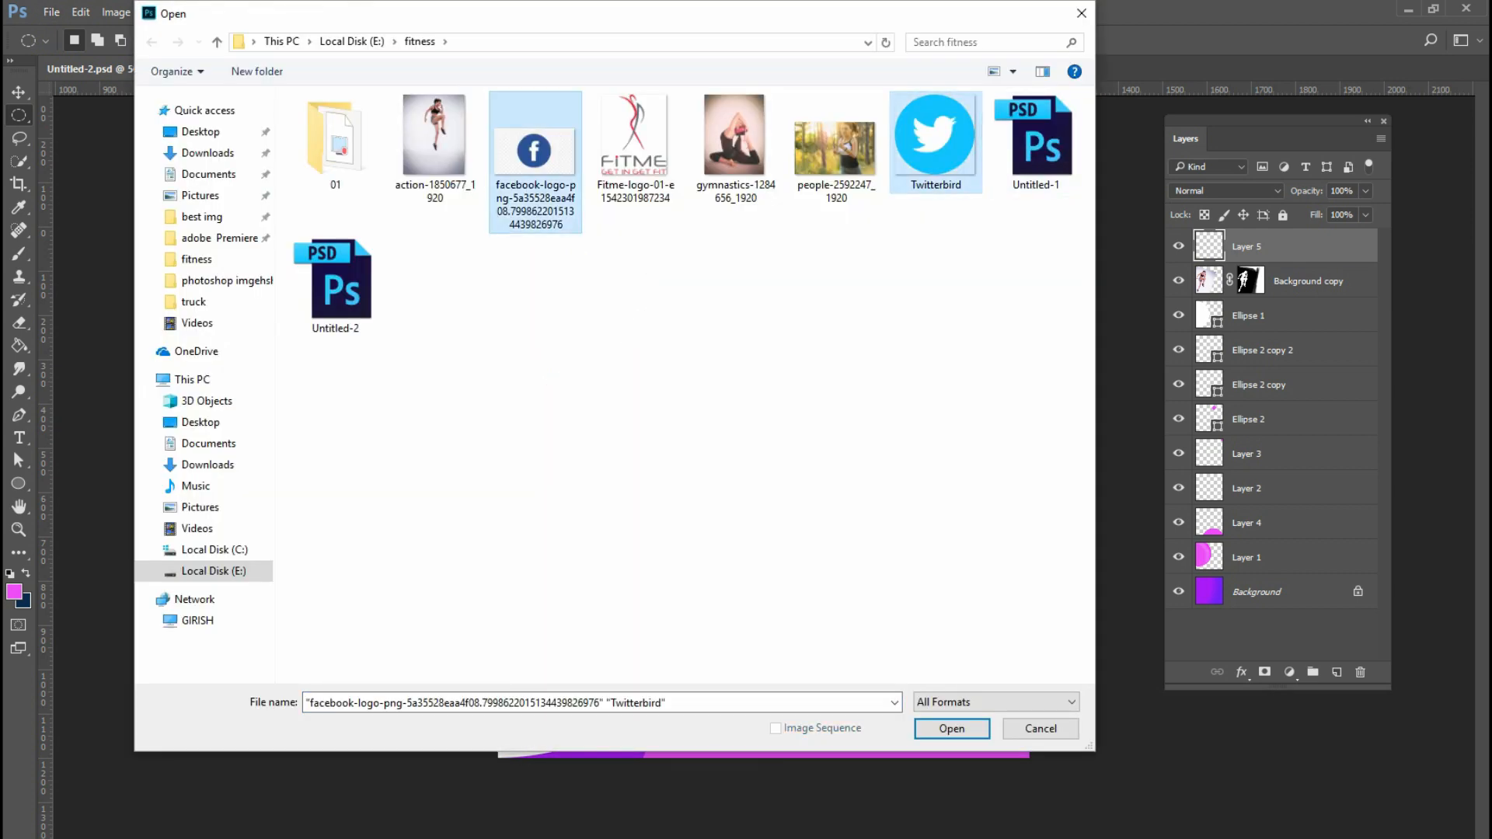
click(952, 729)
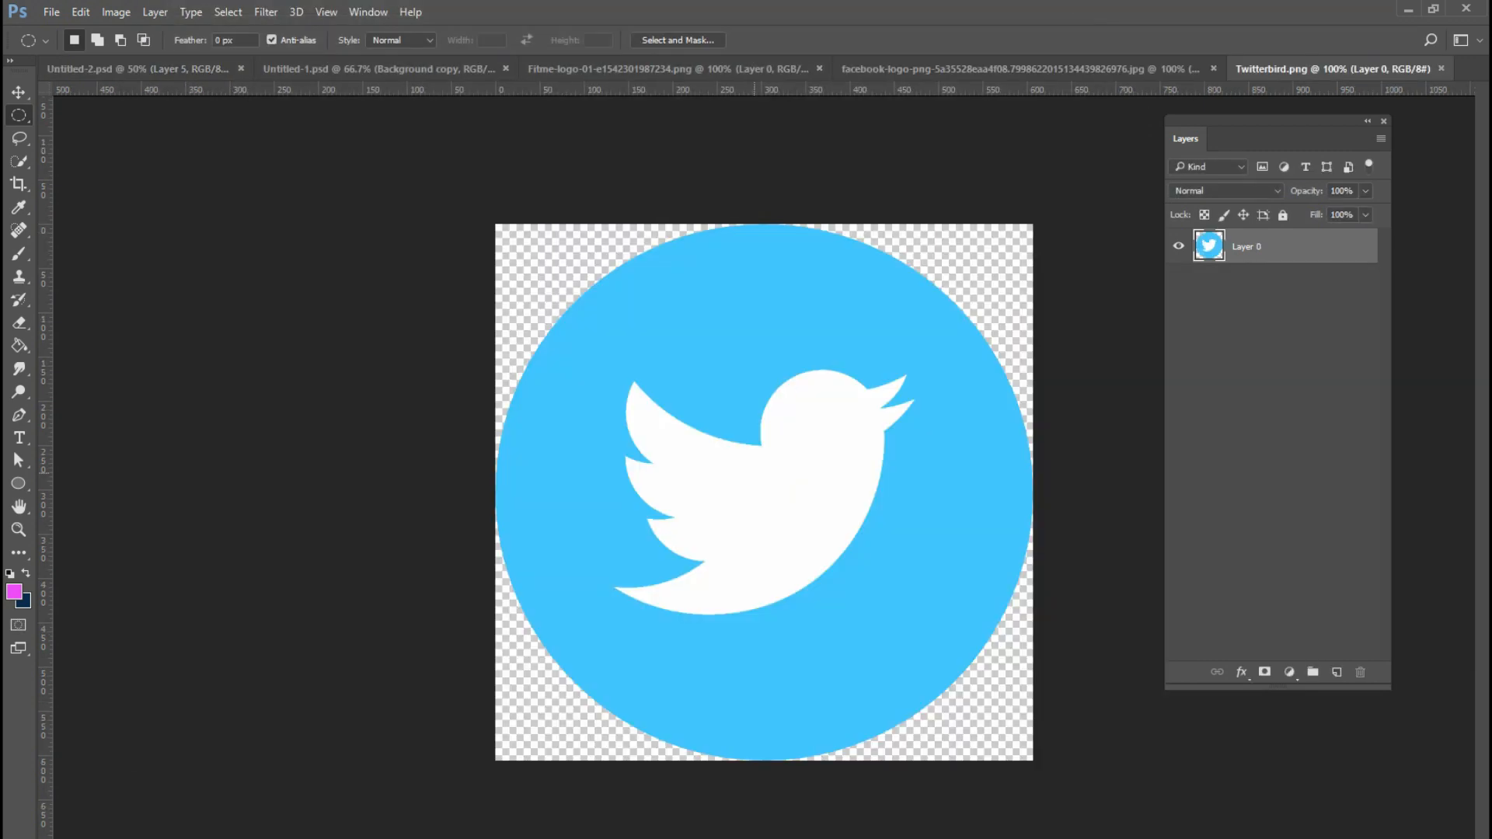
- Copy the Twitter icon onto the Untitled-2 banner and shrink it to fit inside the small white circle
drag(731, 381, 908, 648)
key(ctrl+t)
drag(788, 523, 921, 657)
key(Return)
- Move the Twitter icon near the banner's bottom-right corner at X 1087 px, Y 1159.5 px and scale it to about 72%
key(z)
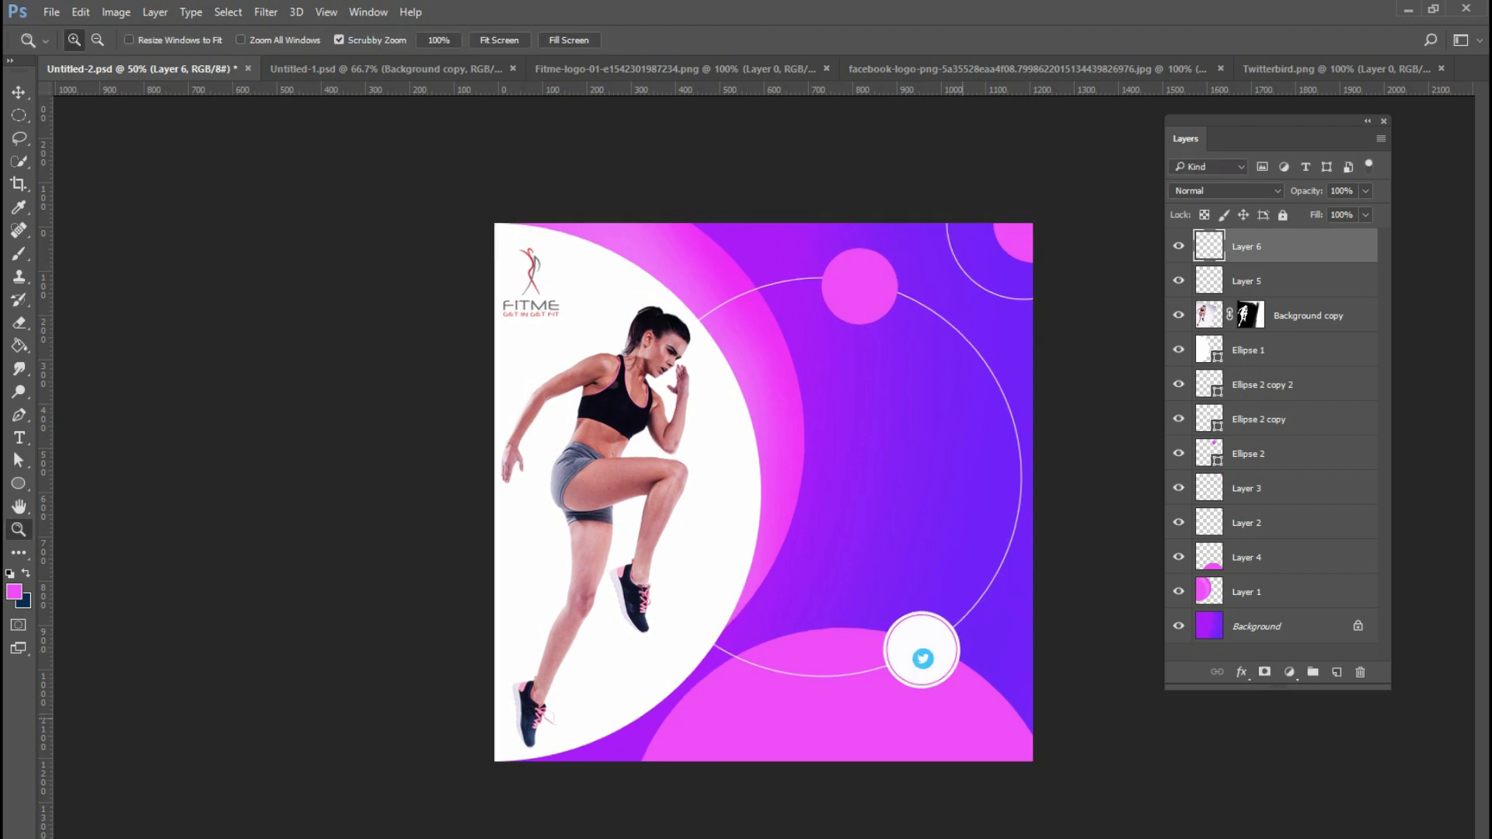
key(ctrl+plus)
key(ctrl+plus)
drag(1119, 766, 951, 452)
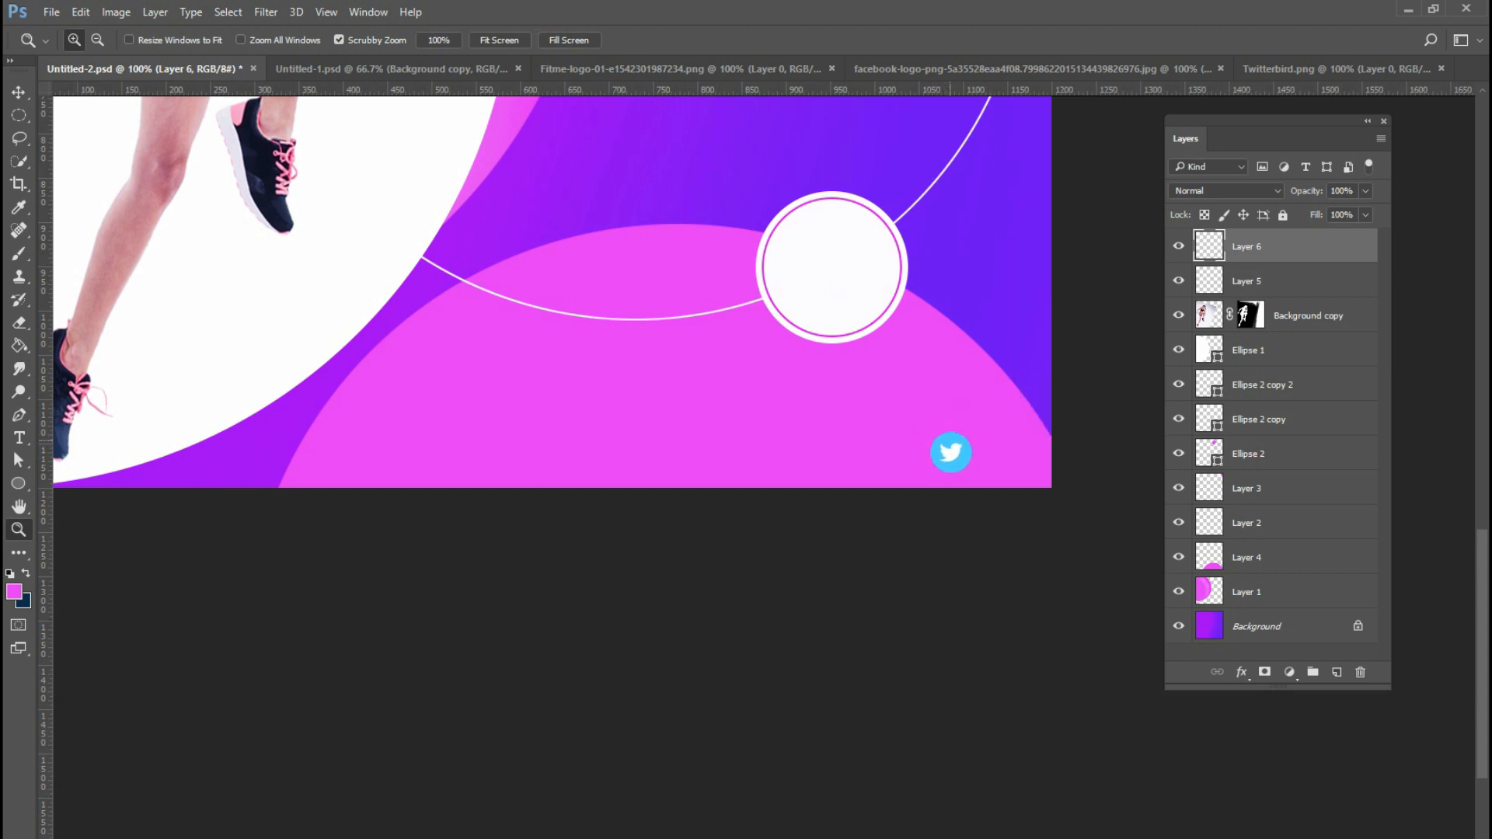
key(ctrl+t)
double_click(952, 453)
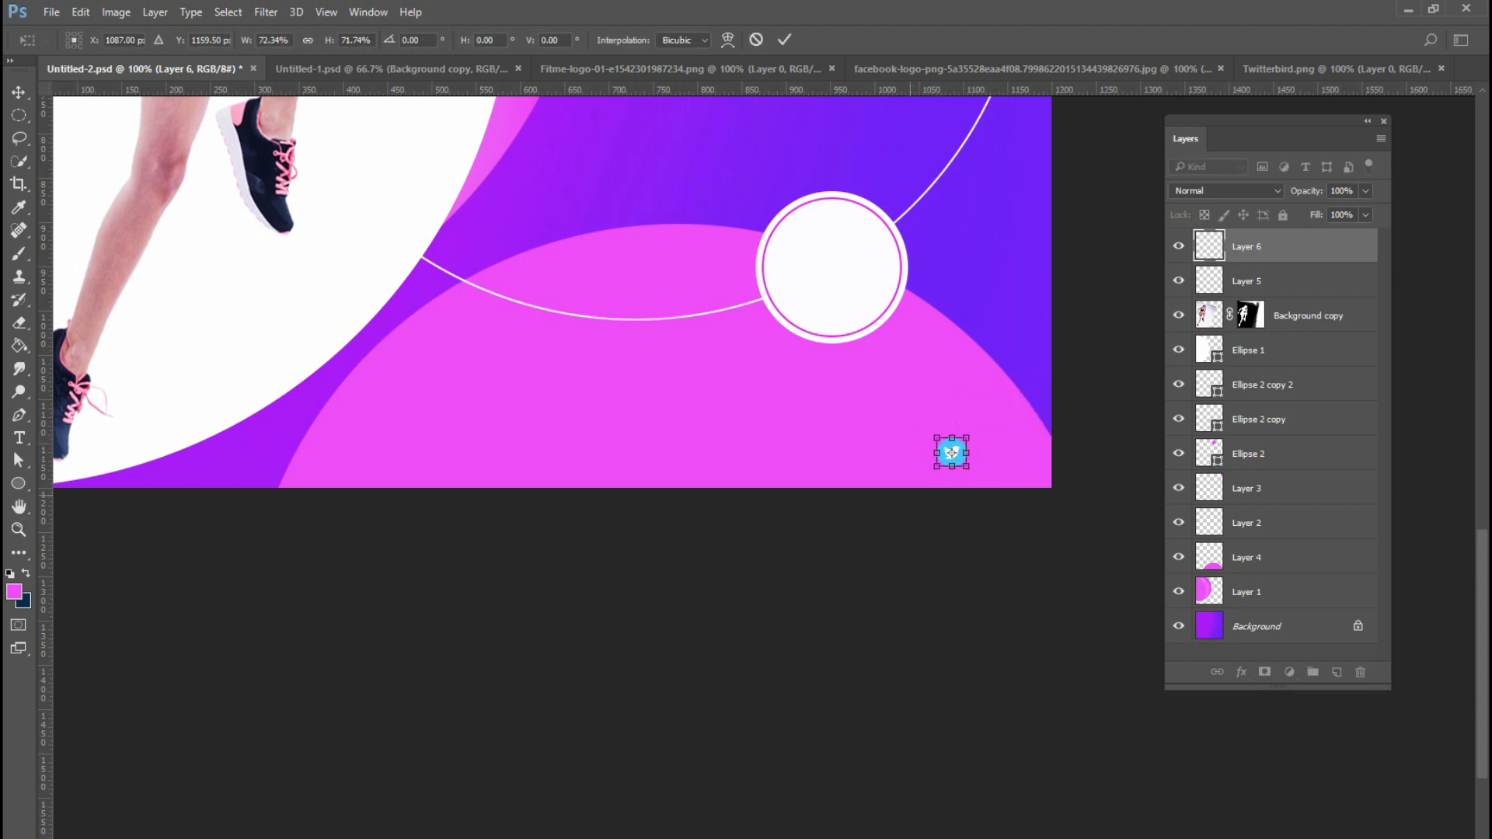
key(z)
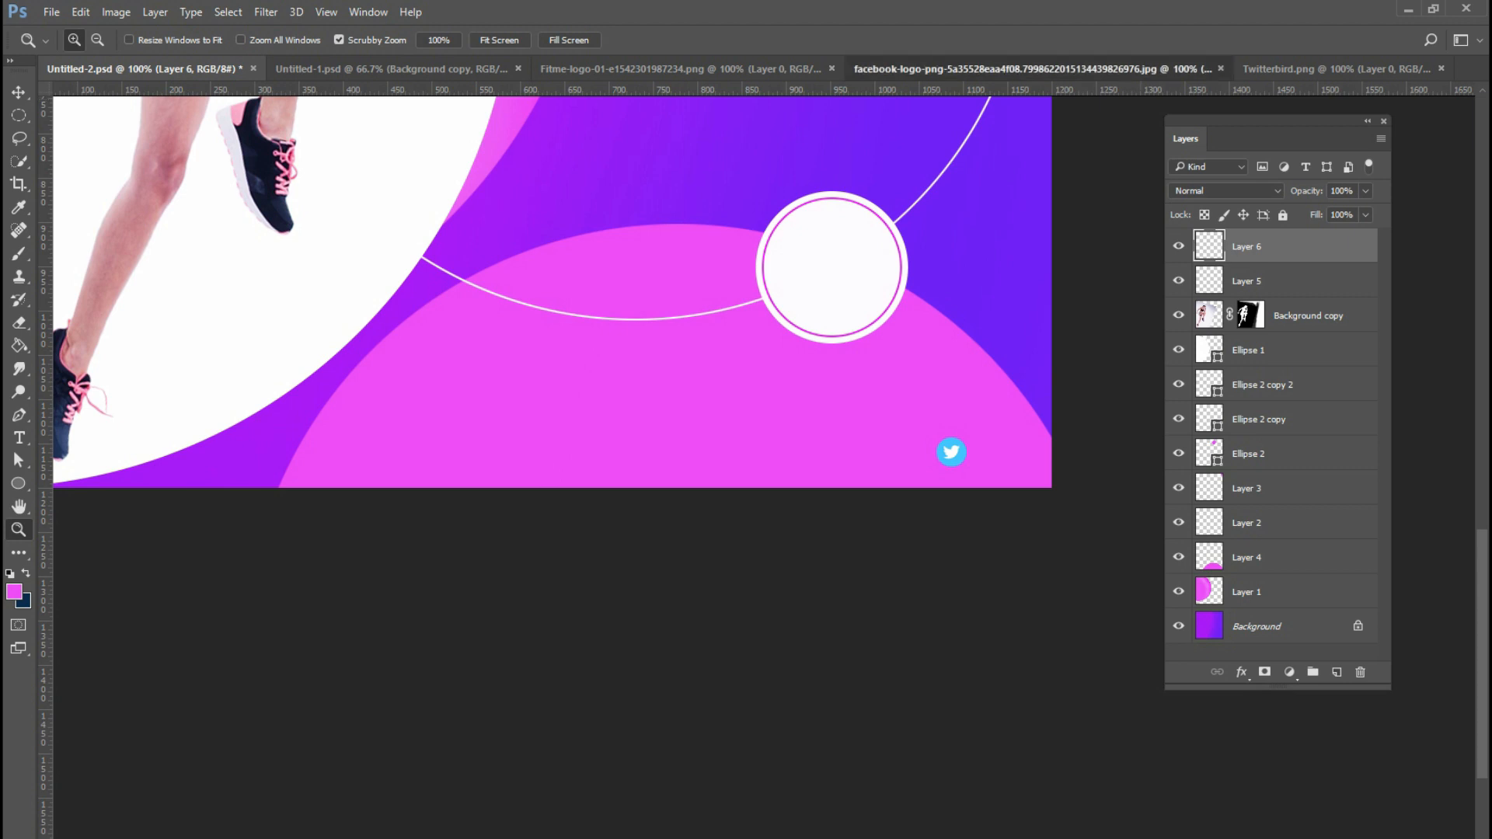
- Draw a circular selection around the round icon in the Facebook logo image and switch to the Twitterbird image
click(1034, 69)
key(m)
drag(635, 362, 903, 639)
drag(859, 481, 862, 476)
key(ctrl+Tab)
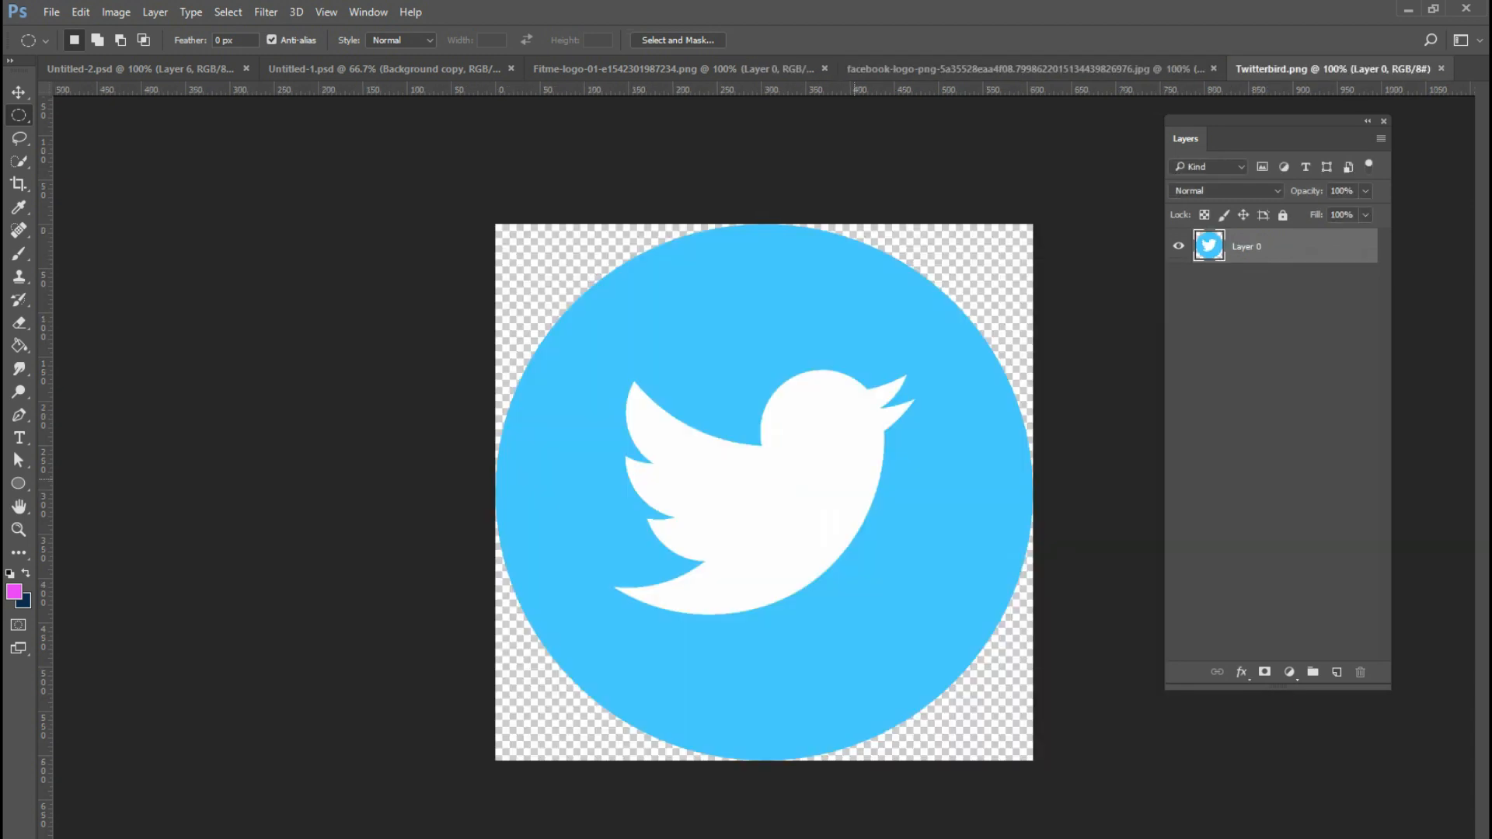
- Paste the Facebook icon onto the Untitled-2 banner, scale it to about 9% and place it just left of the Twitter icon
key(ctrl+Tab)
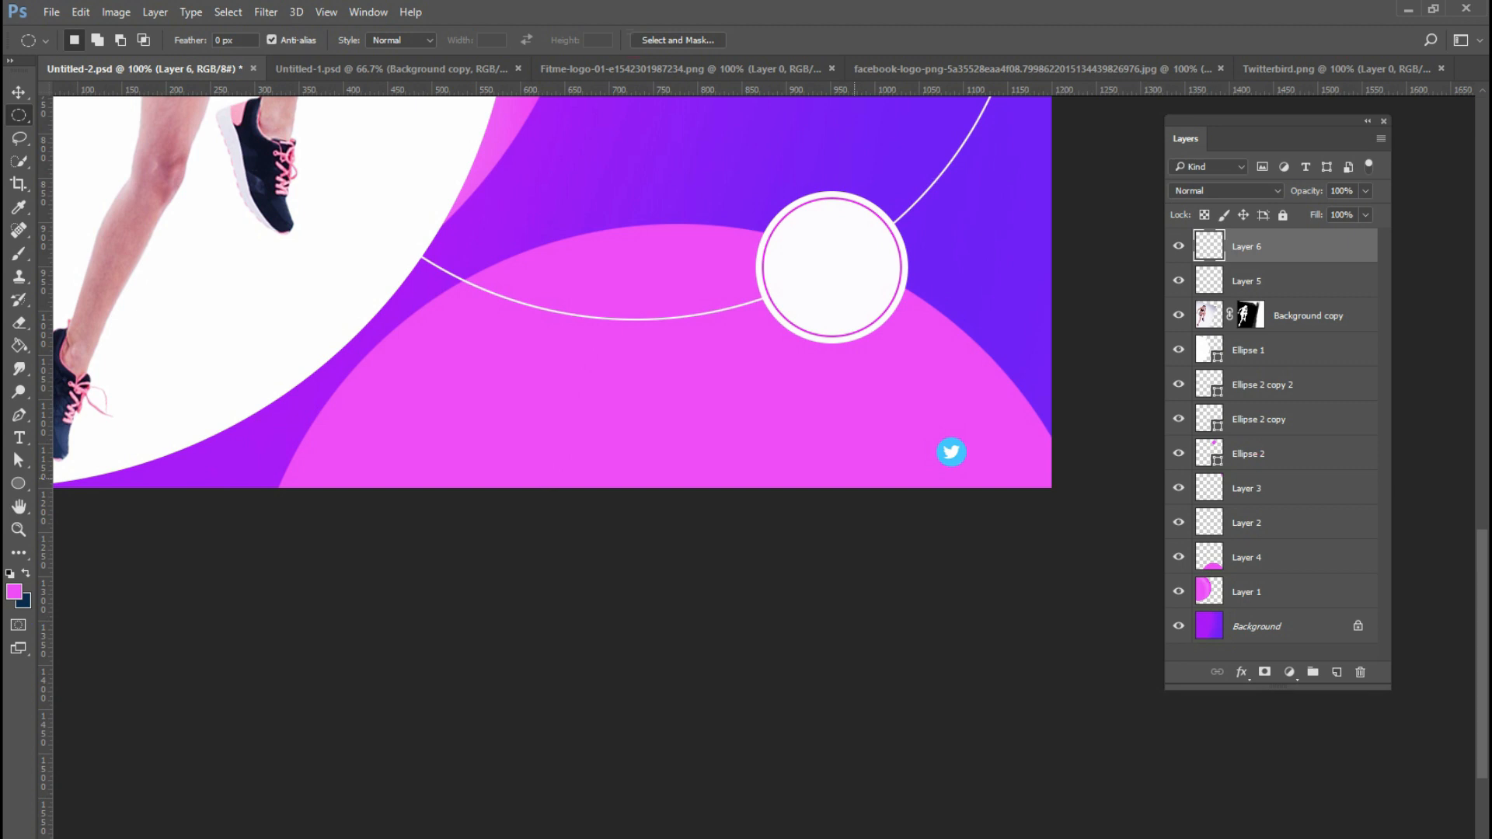
key(ctrl+v)
key(ctrl+t)
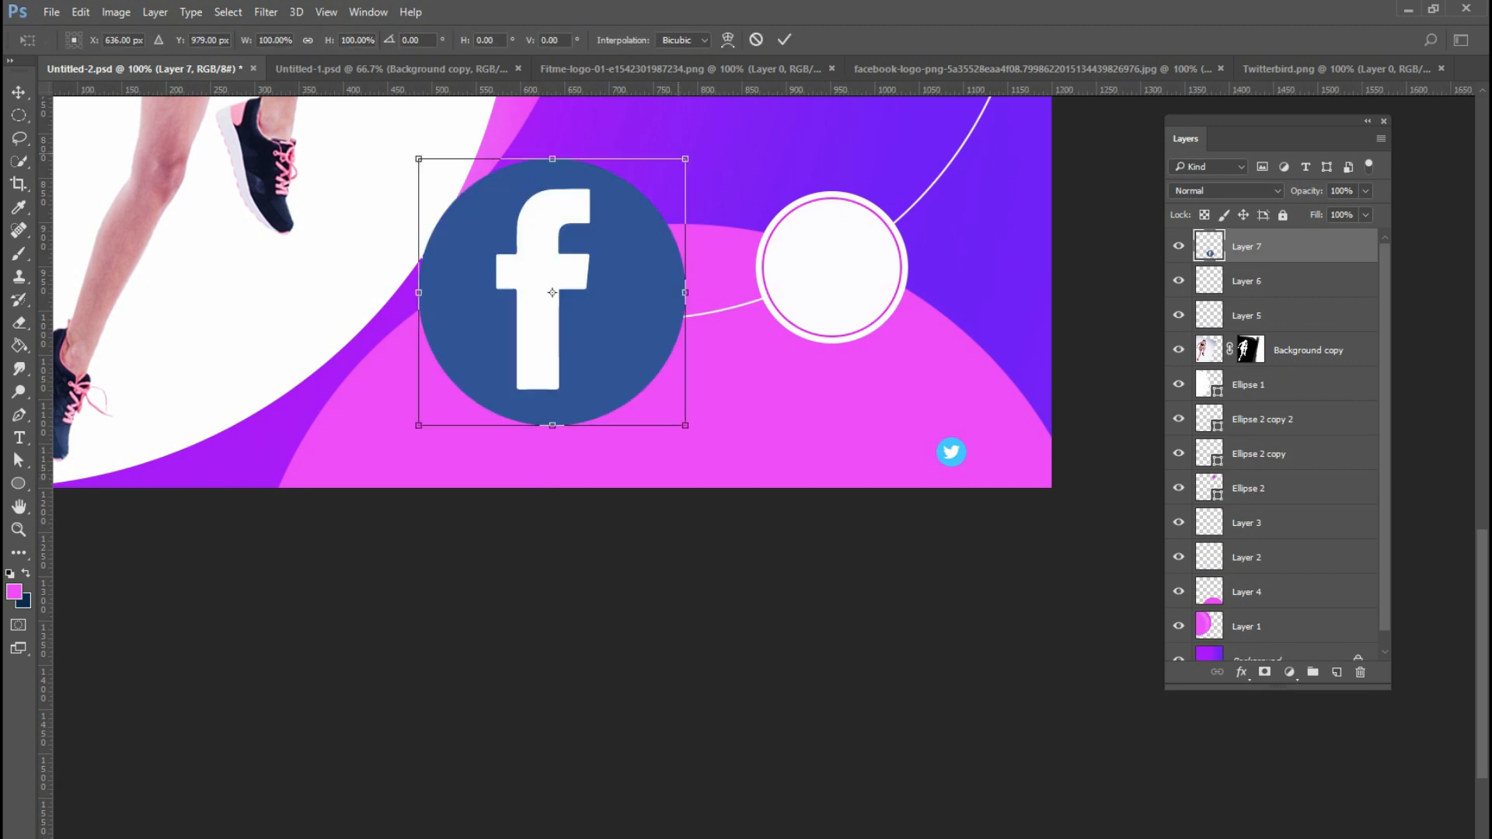
drag(685, 159, 968, 453)
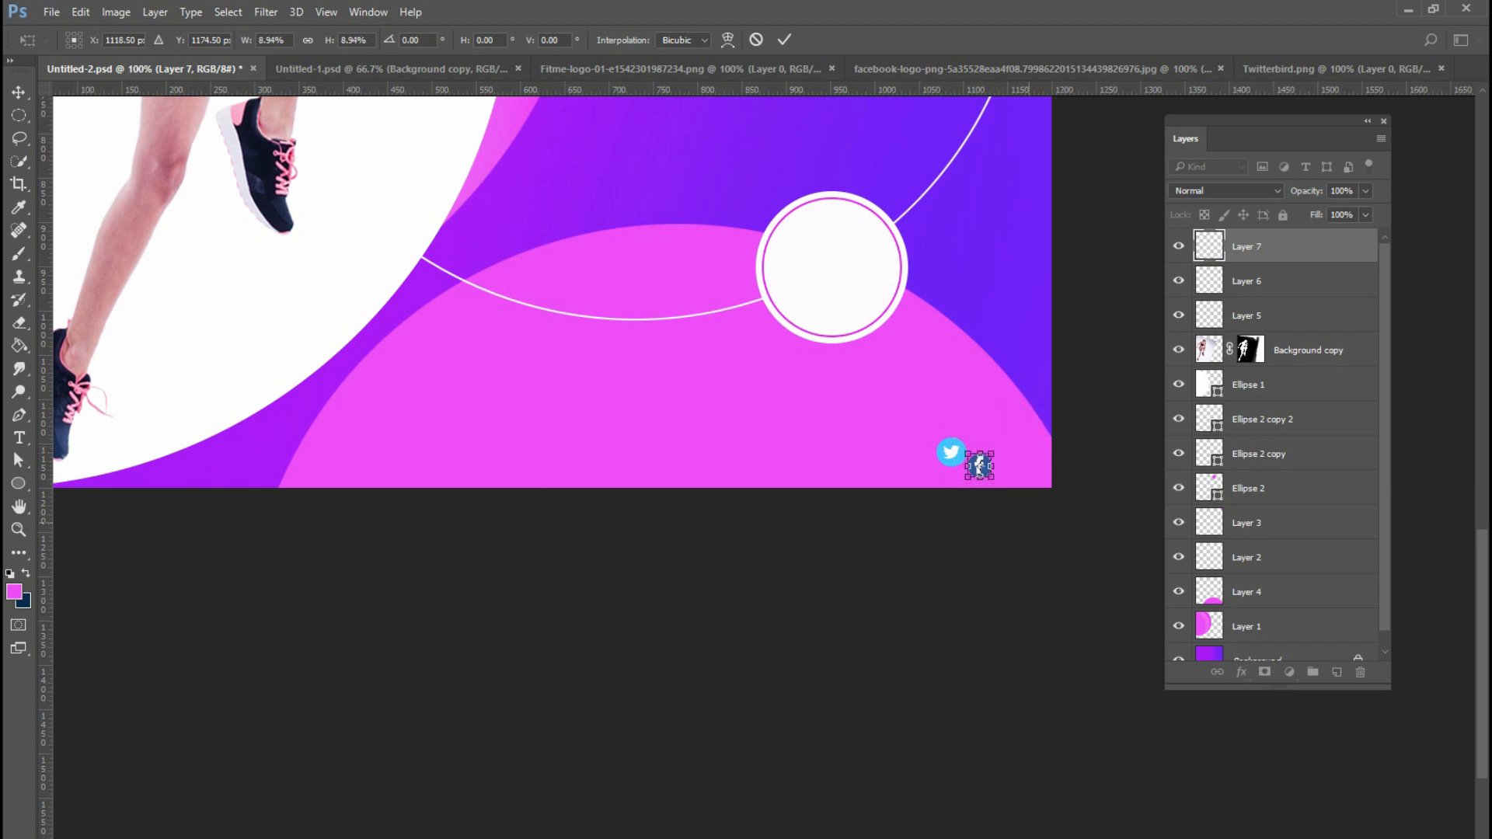
key(ctrl+plus)
key(ctrl+plus)
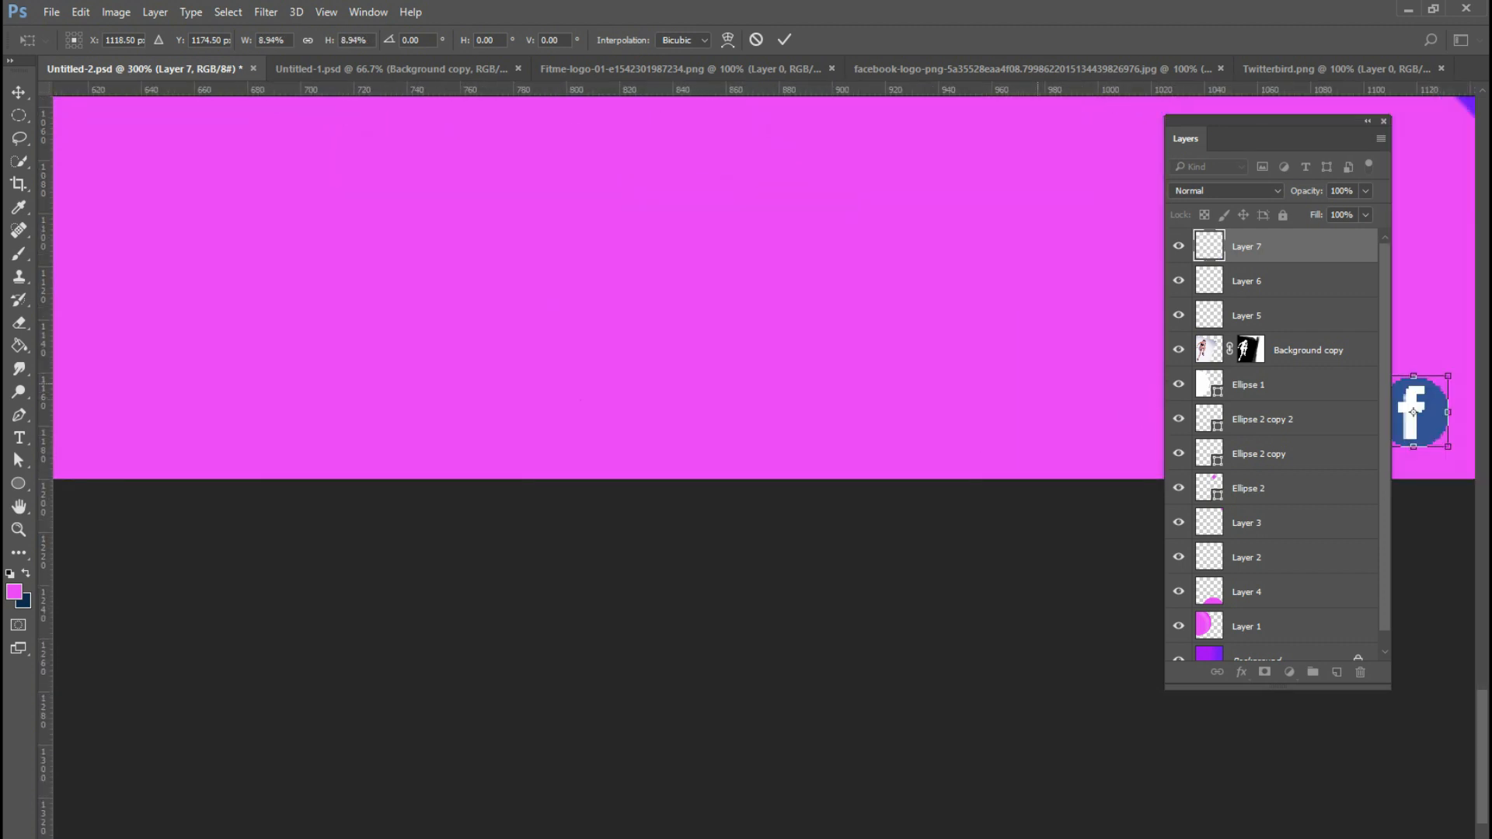
drag(903, 389, 546, 433)
key(Return)
- Move the Facebook and Twitter icons together further left along the banner's lower edge and align their vertical centres
ctrl+shift+click(678, 436)
drag(678, 436, 462, 460)
key(v)
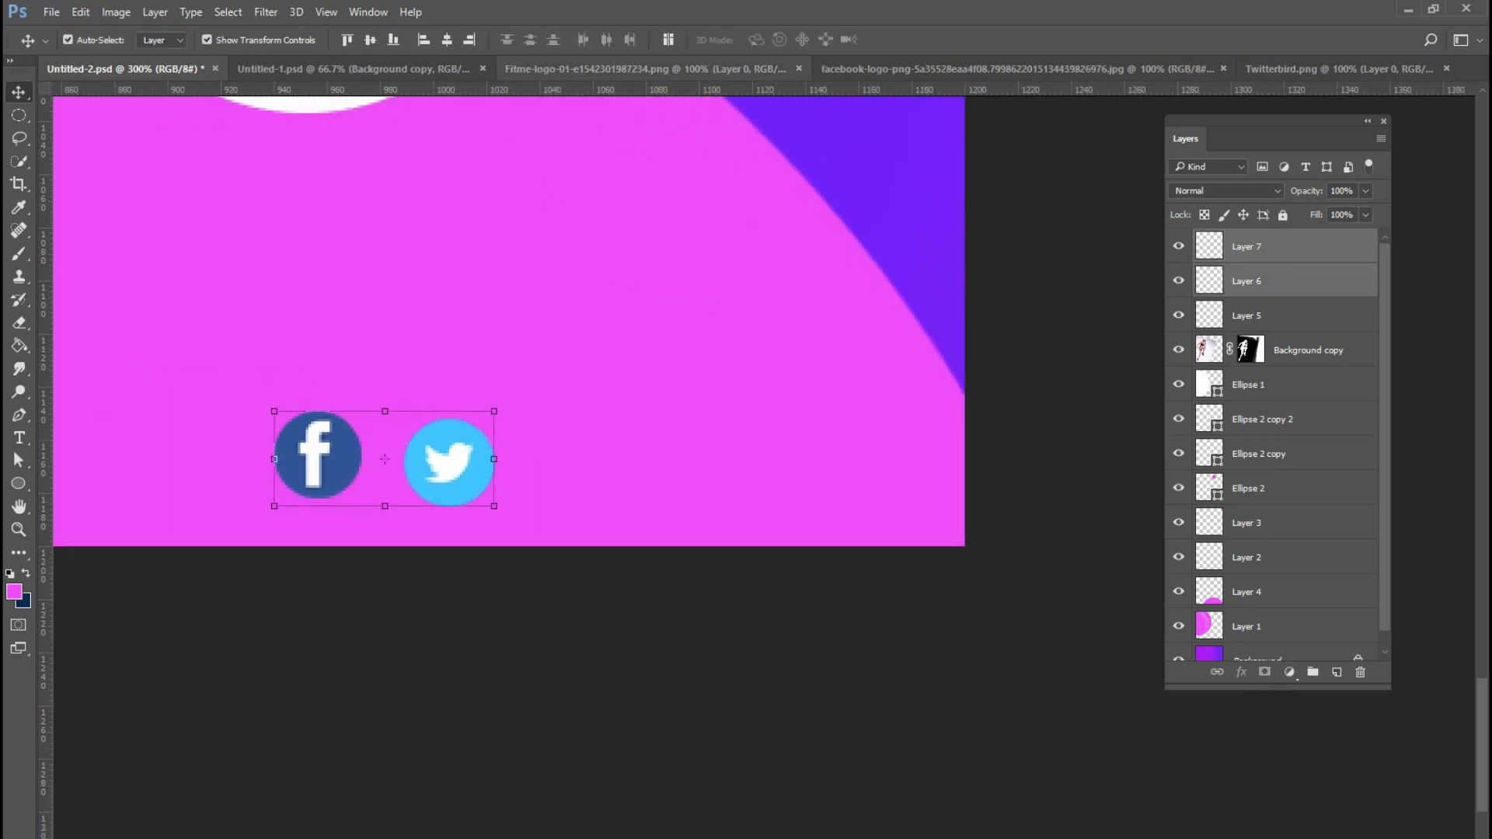
click(370, 40)
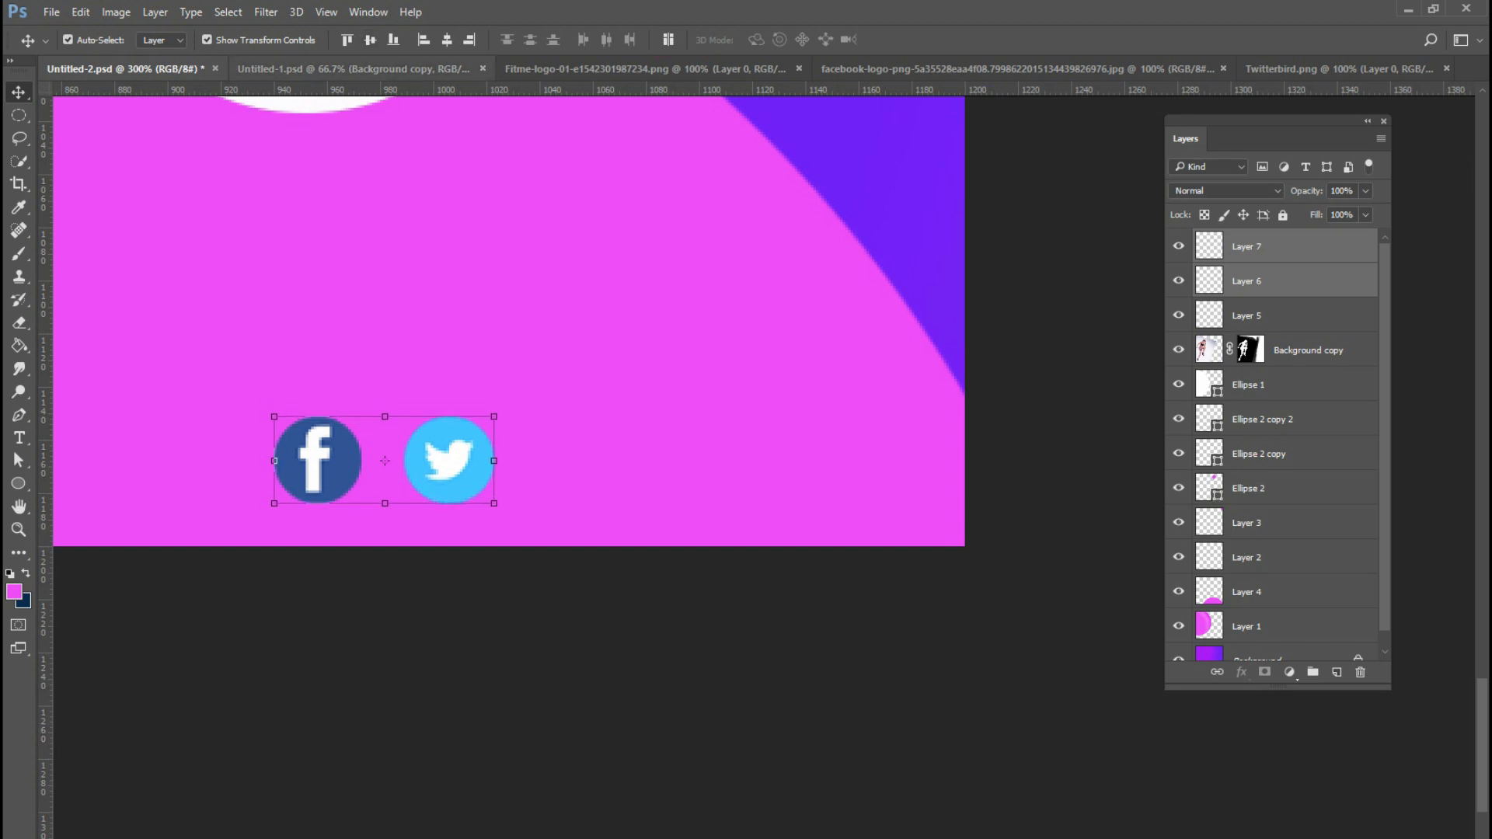
click(447, 40)
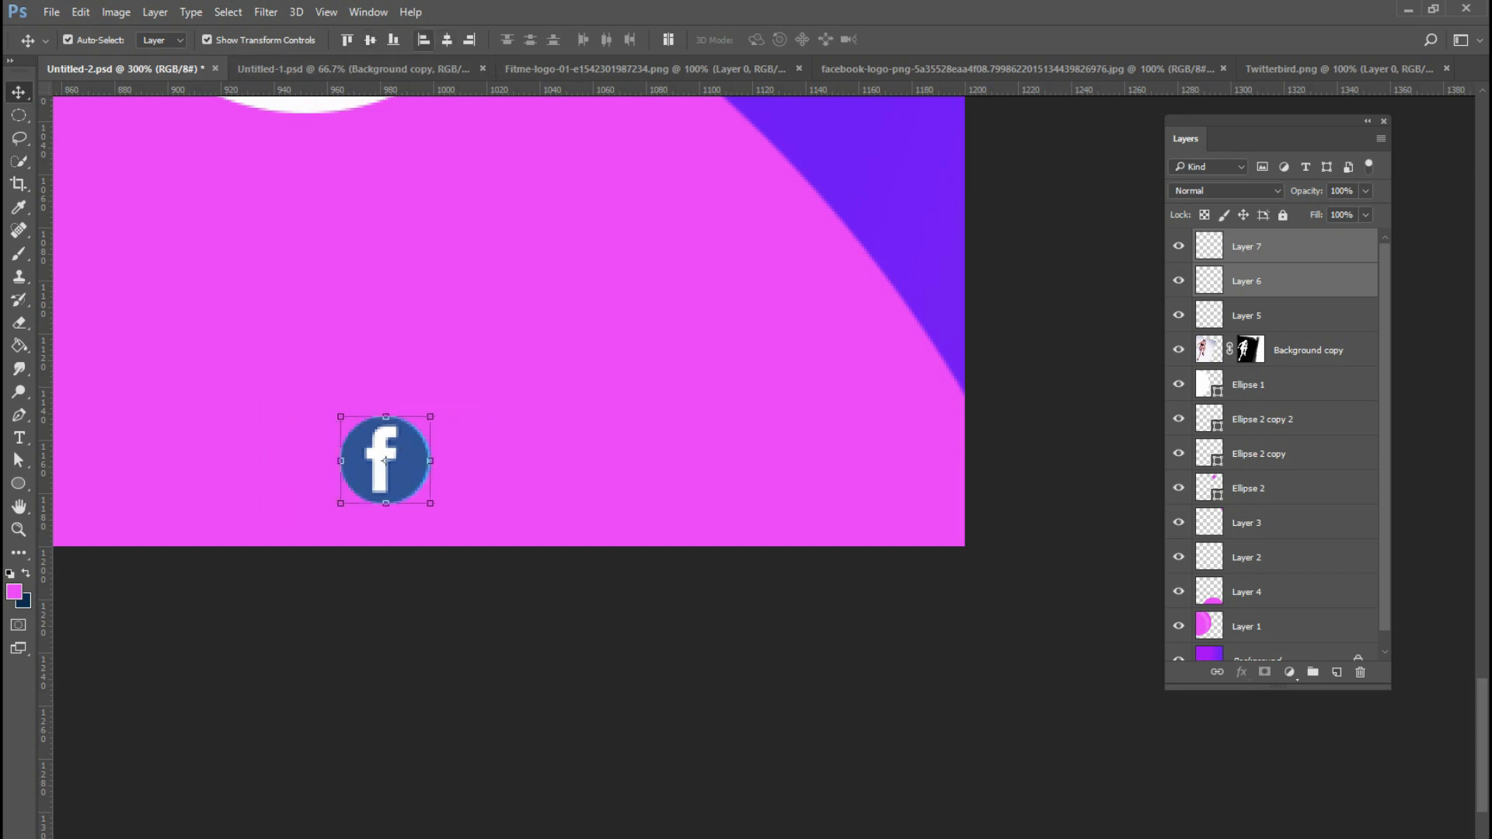
key(ctrl+z)
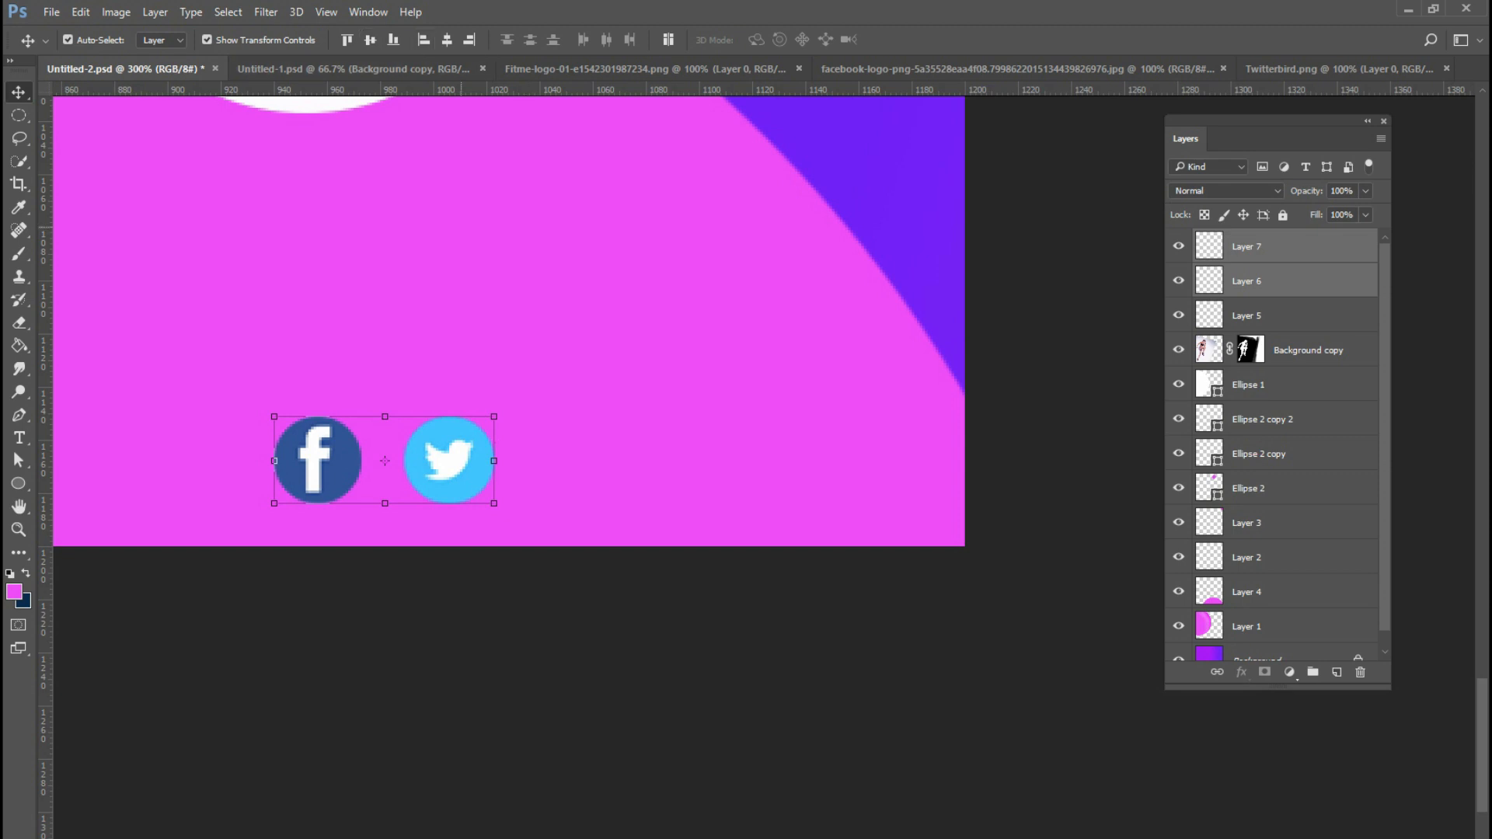
- Add a "/" text to the right of the Twitter icon and set its colour to ffffff
click(20, 438)
click(577, 458)
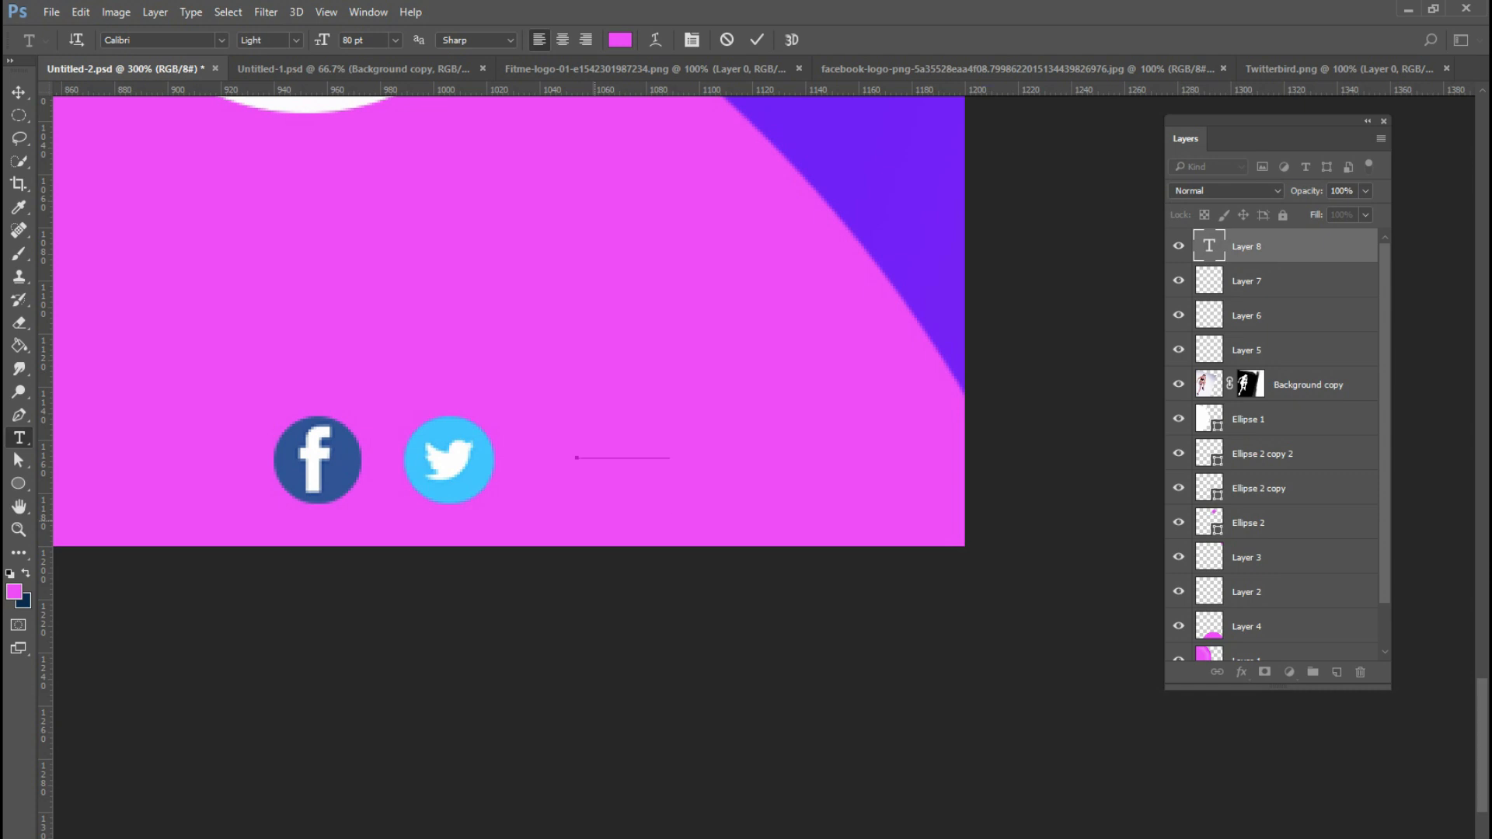
key(ctrl+a)
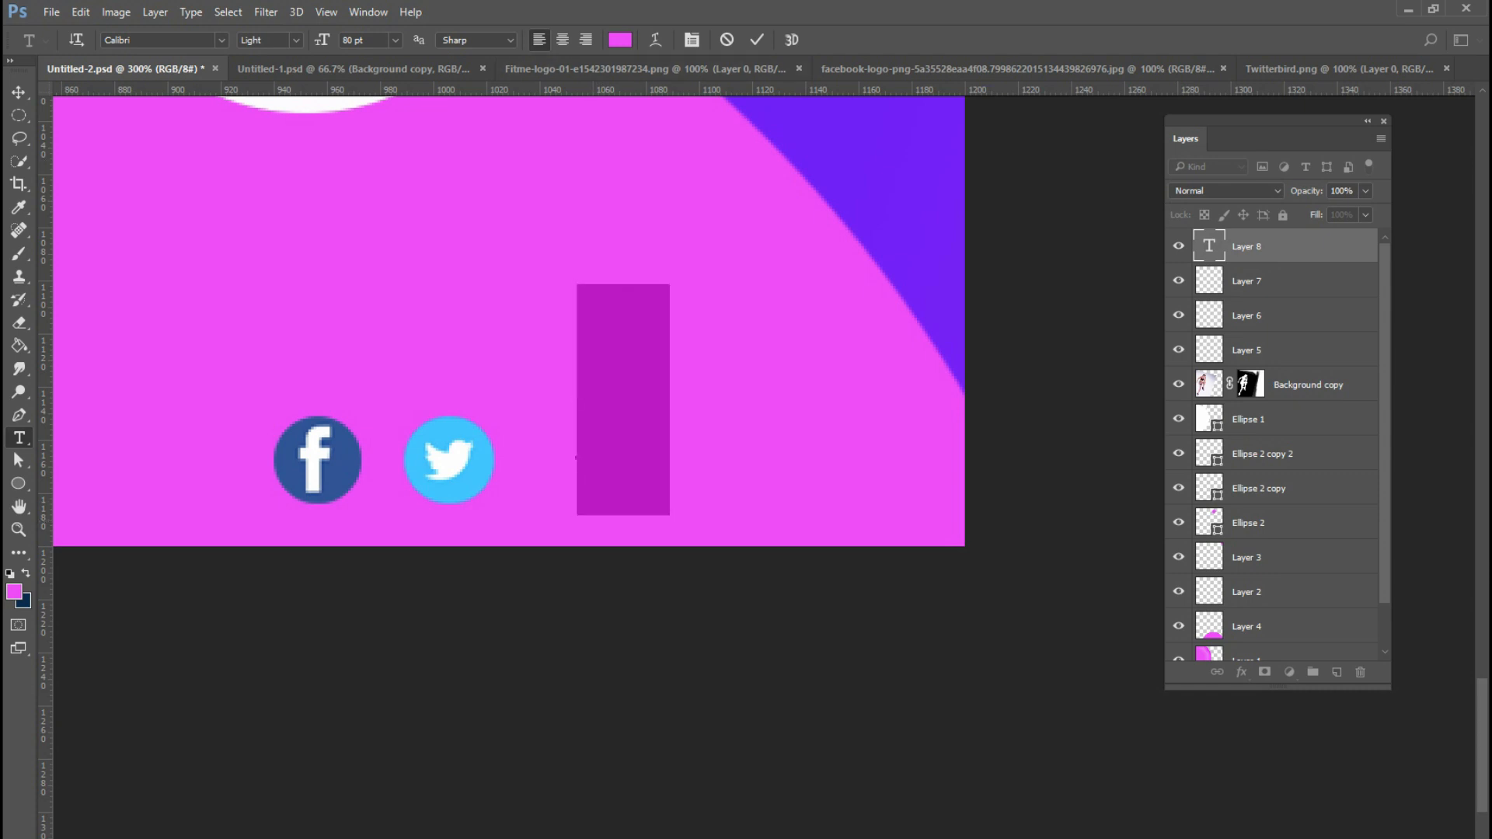
click(620, 40)
text(ffffff)
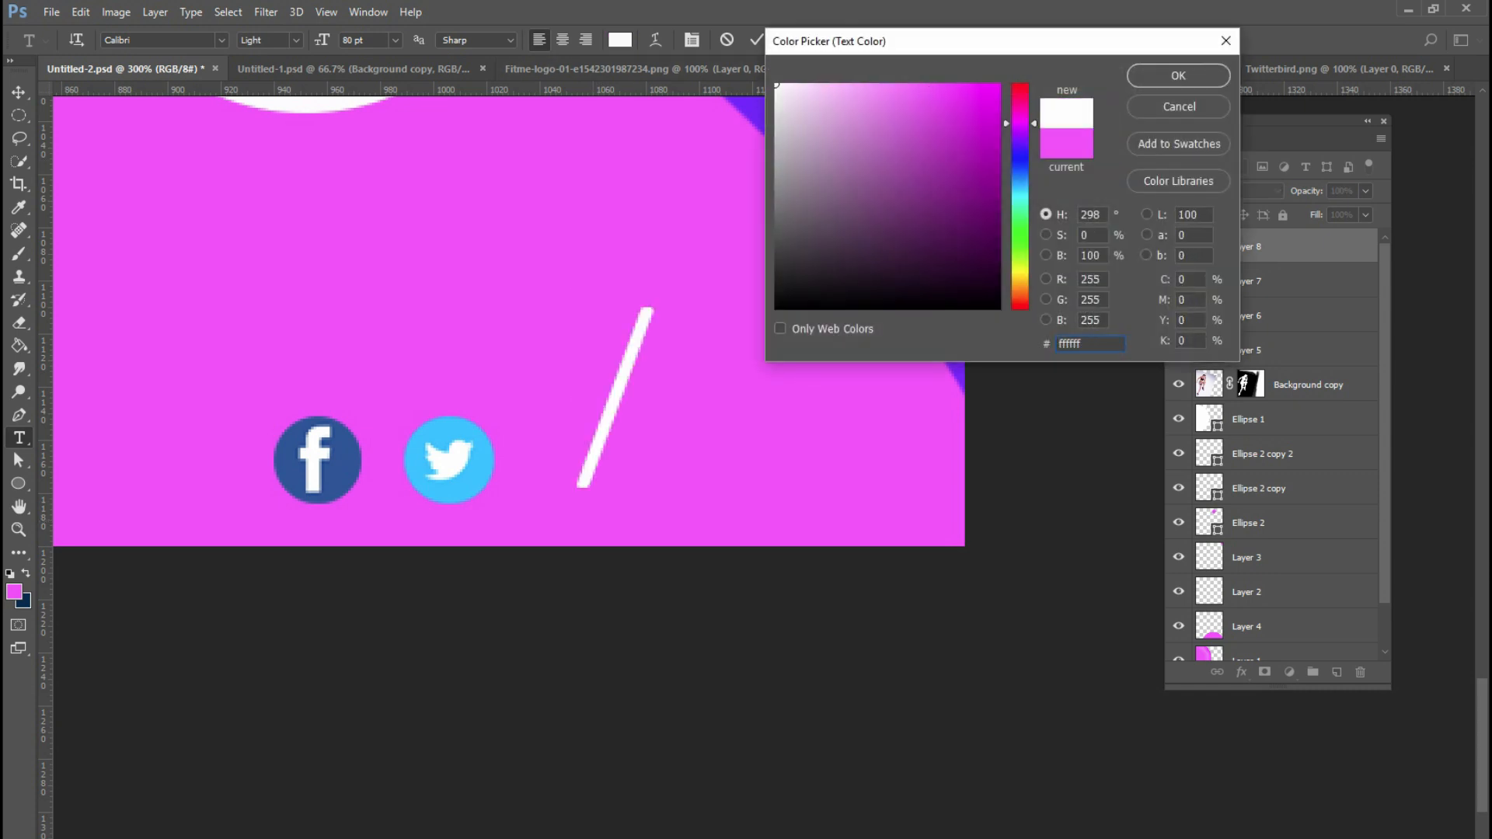
click(1179, 75)
- Set the slash's font size to 24 pt and move it close beside the Twitter icon
click(395, 39)
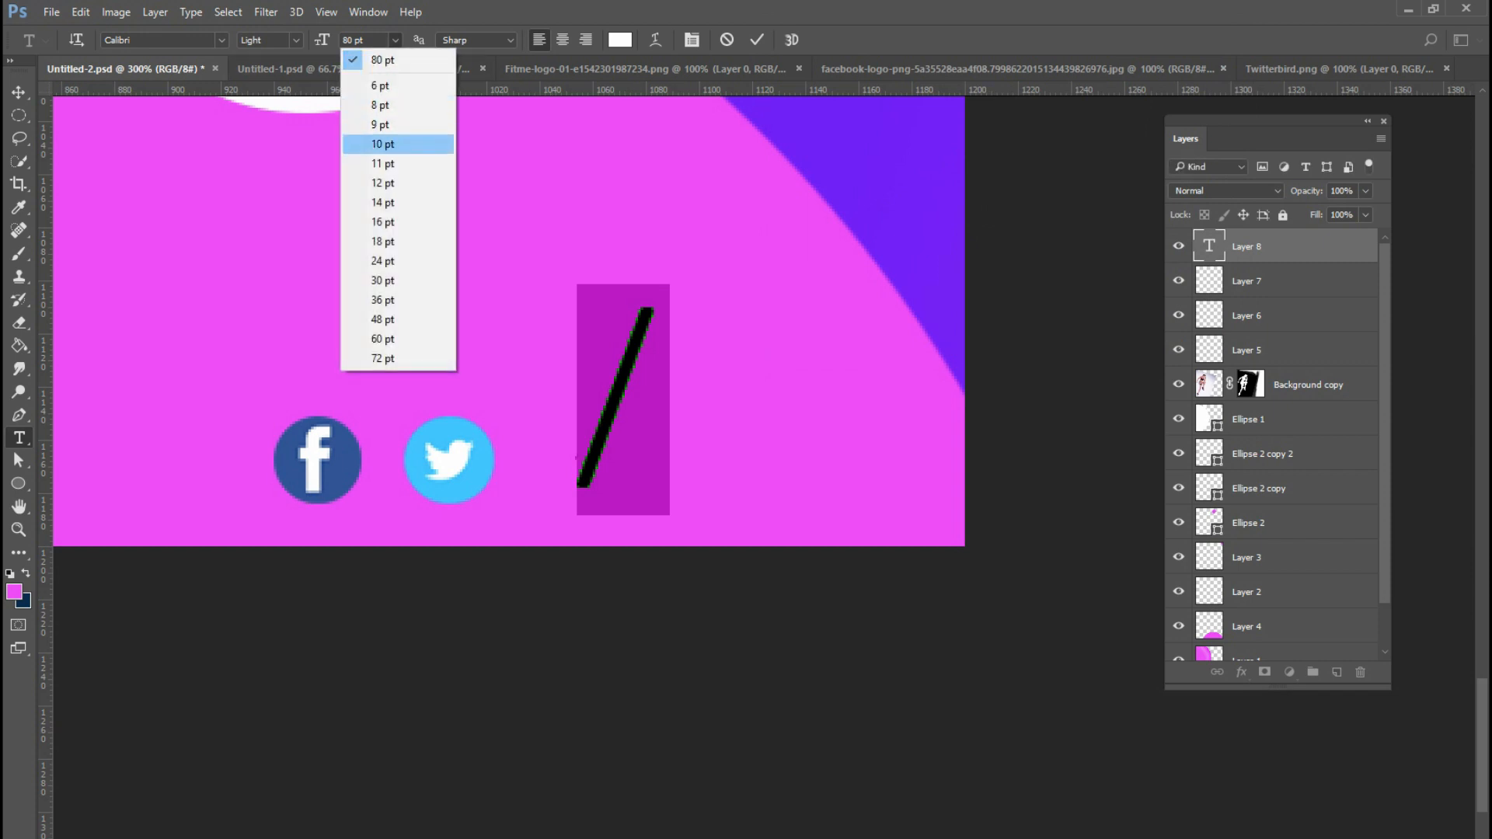
click(382, 183)
click(395, 39)
click(383, 223)
drag(622, 496, 575, 514)
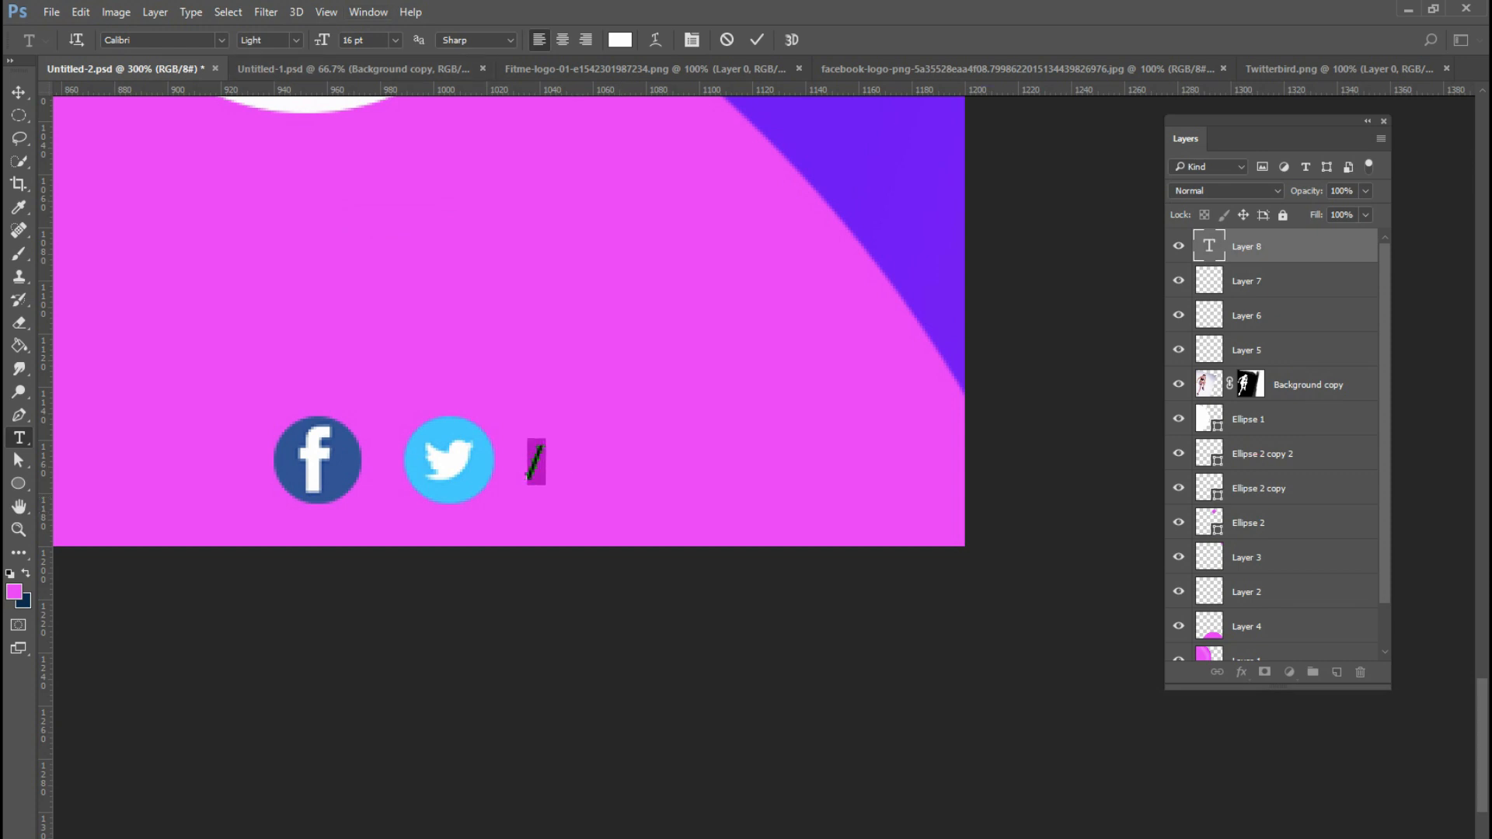
click(395, 40)
click(383, 261)
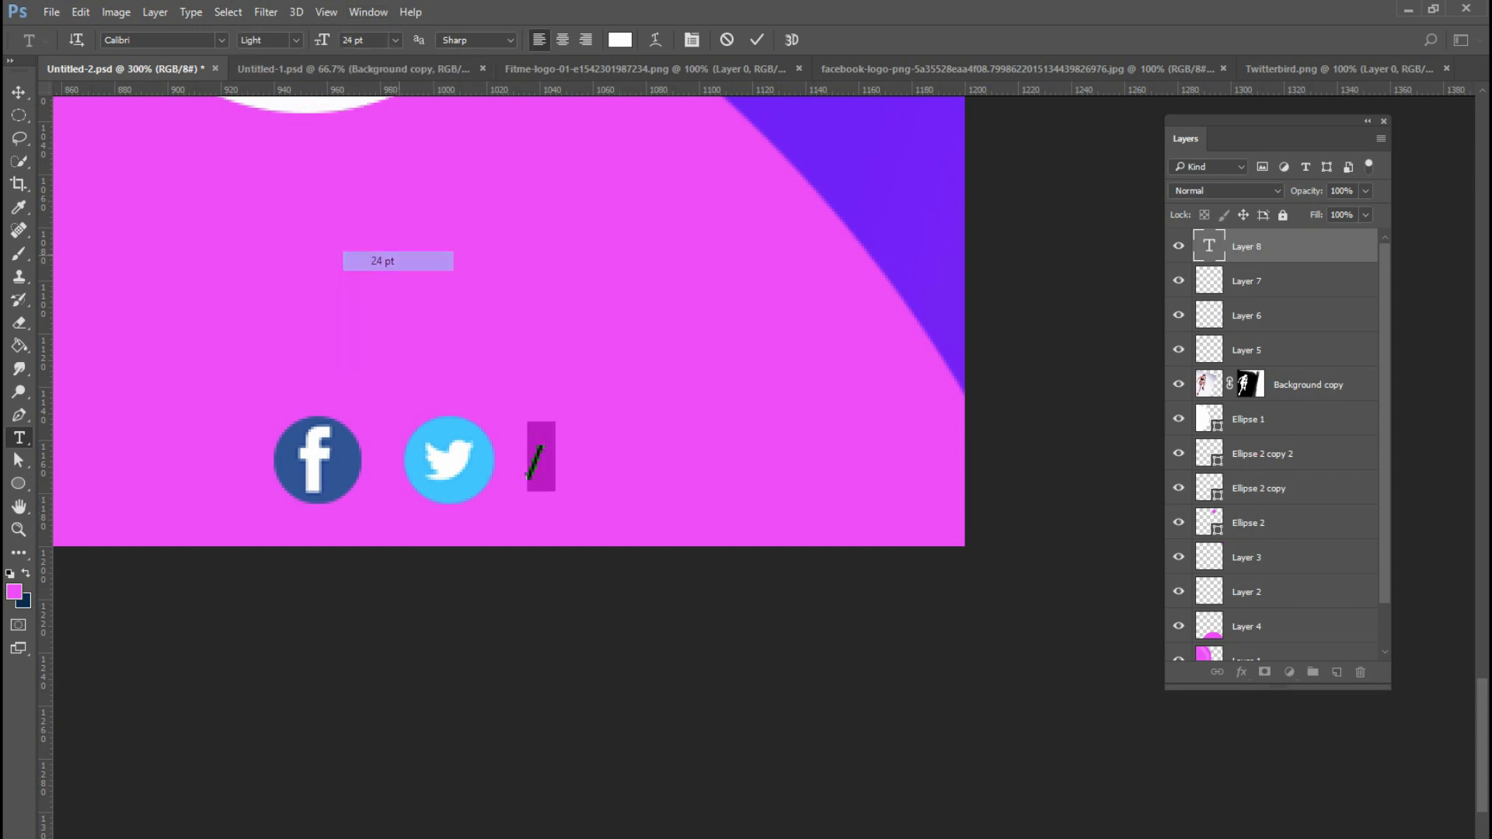
key(ctrl+Return)
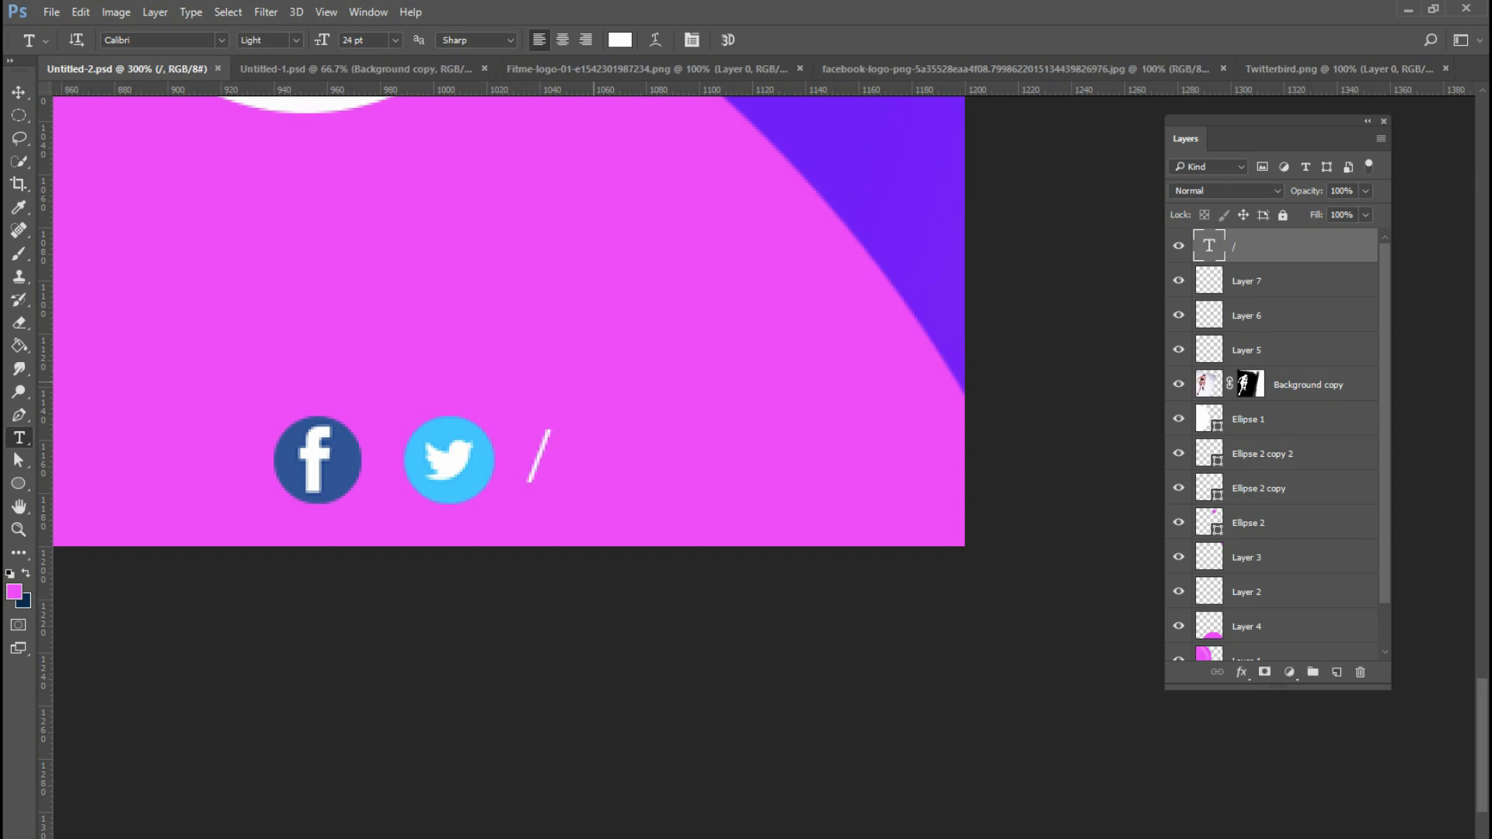
drag(540, 459, 534, 471)
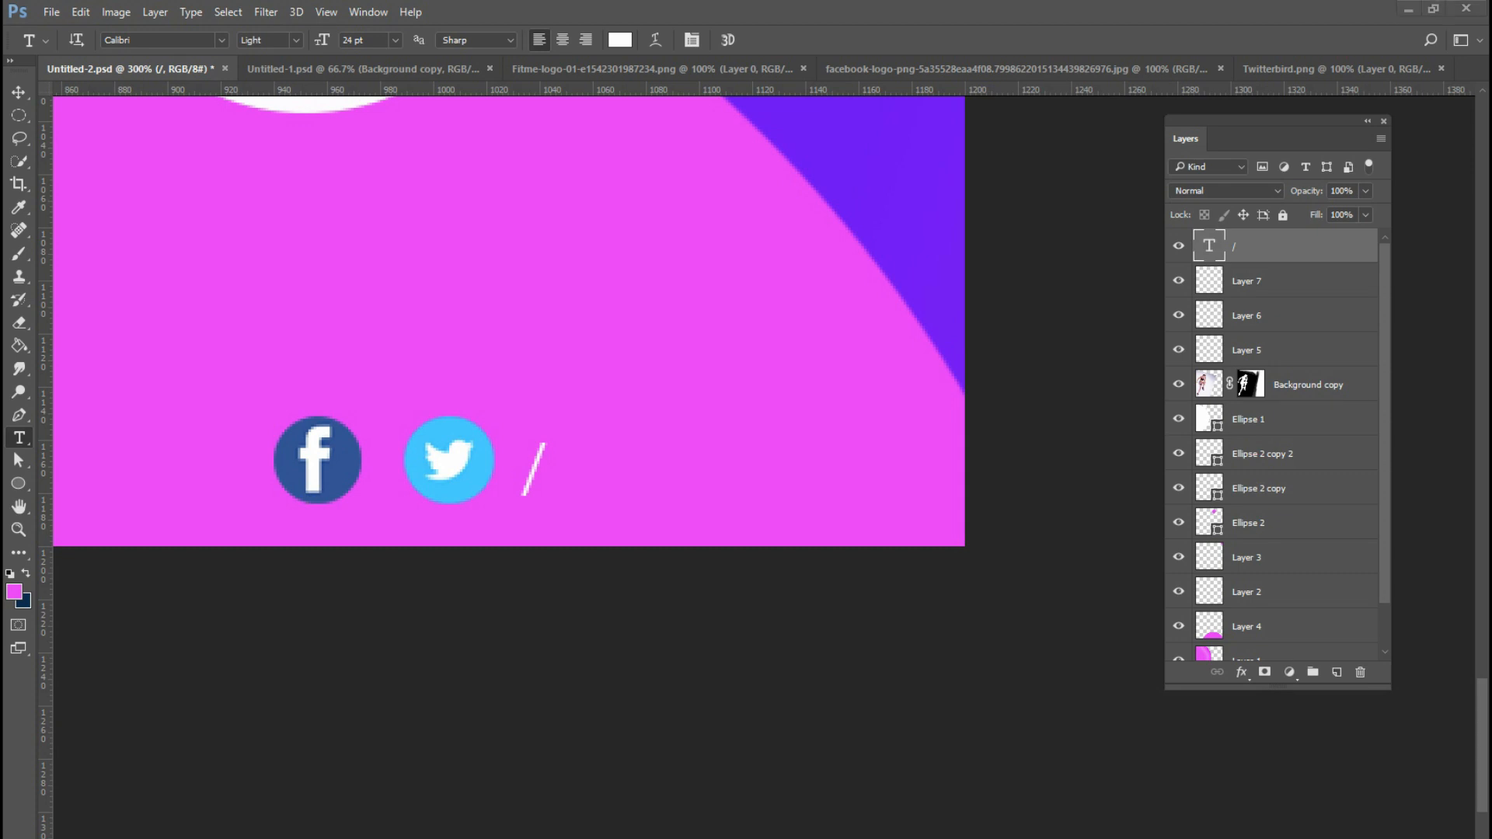
- Add the text "fitme" in the same style directly after the slash and save the banner
key(alt+Tab)
drag(1026, 125, 1491, 52)
click(622, 443)
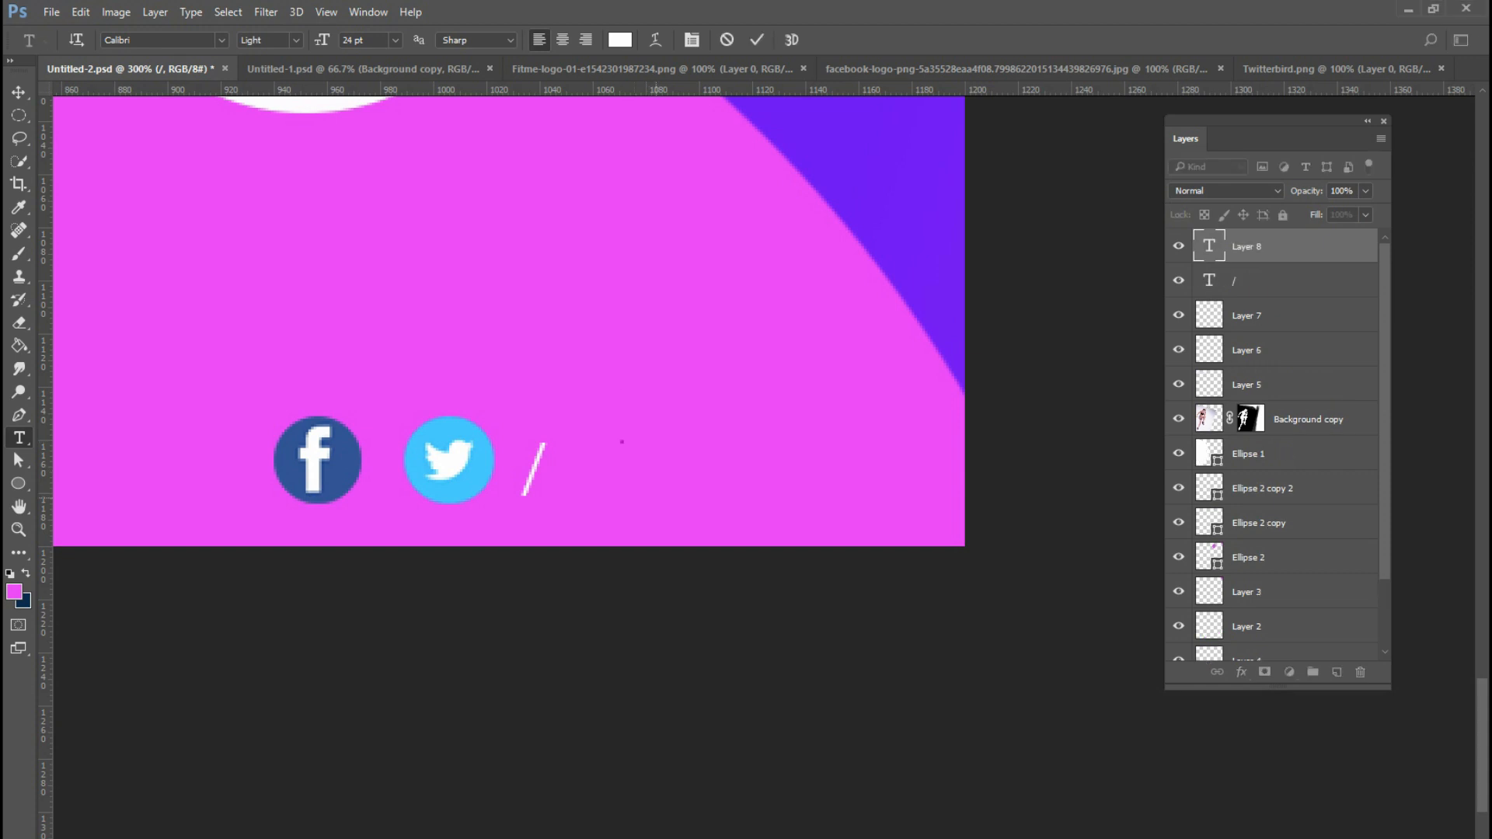
text(fitme)
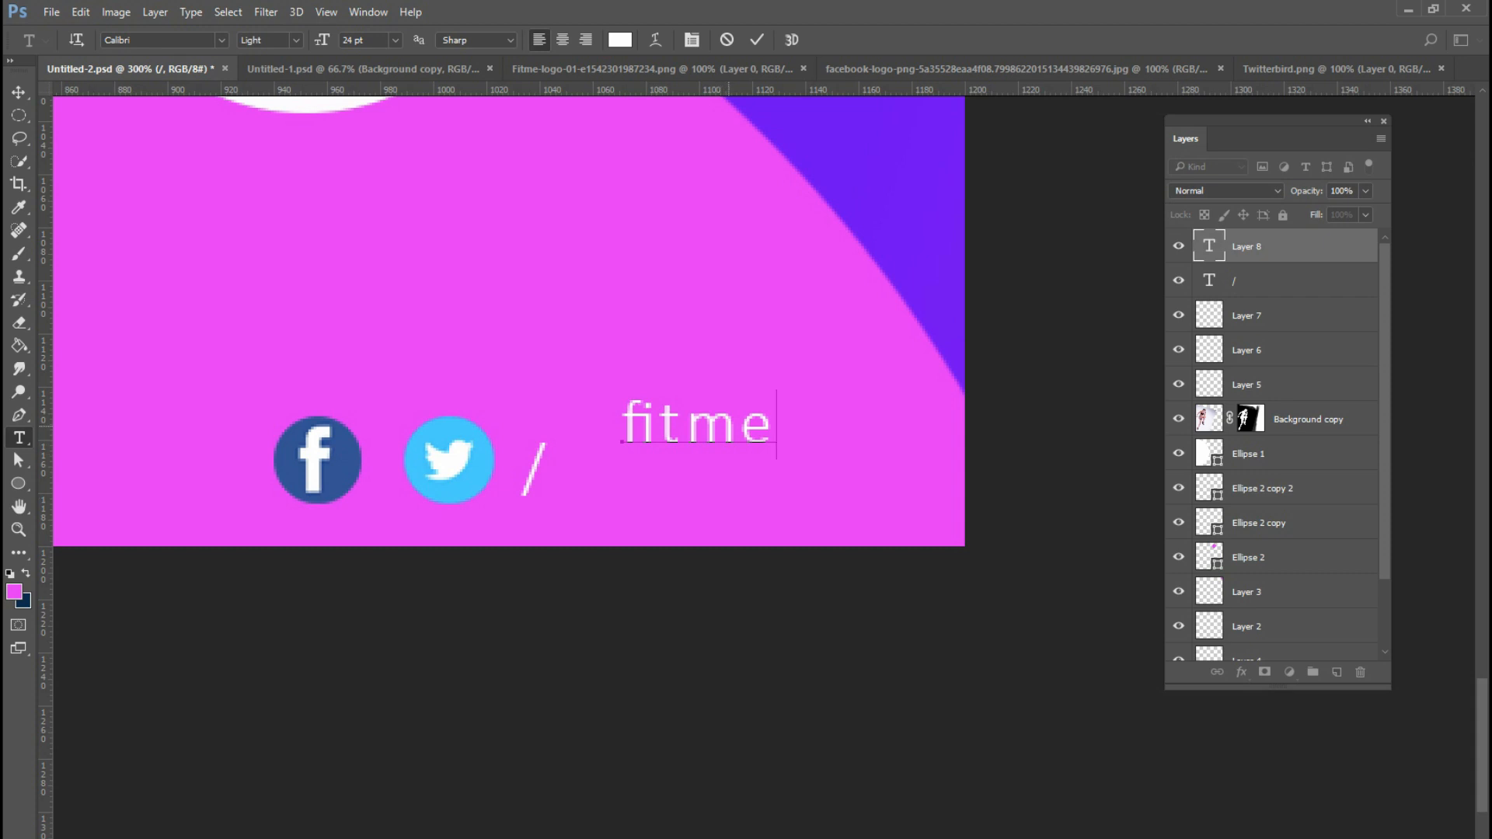
key(ctrl+Return)
drag(714, 377, 666, 466)
key(z)
right_click(666, 422)
click(697, 433)
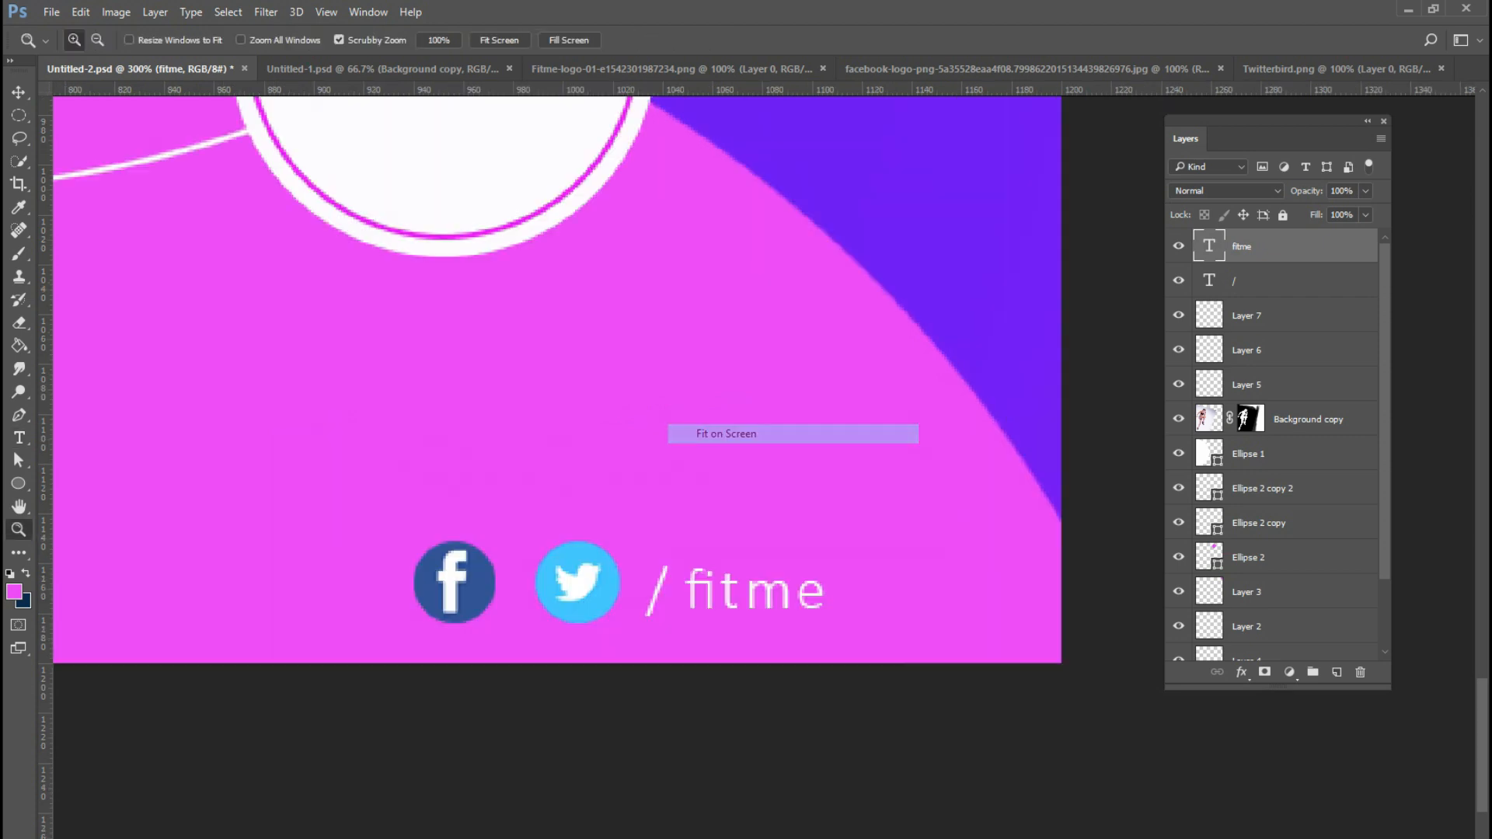
key(ctrl+s)
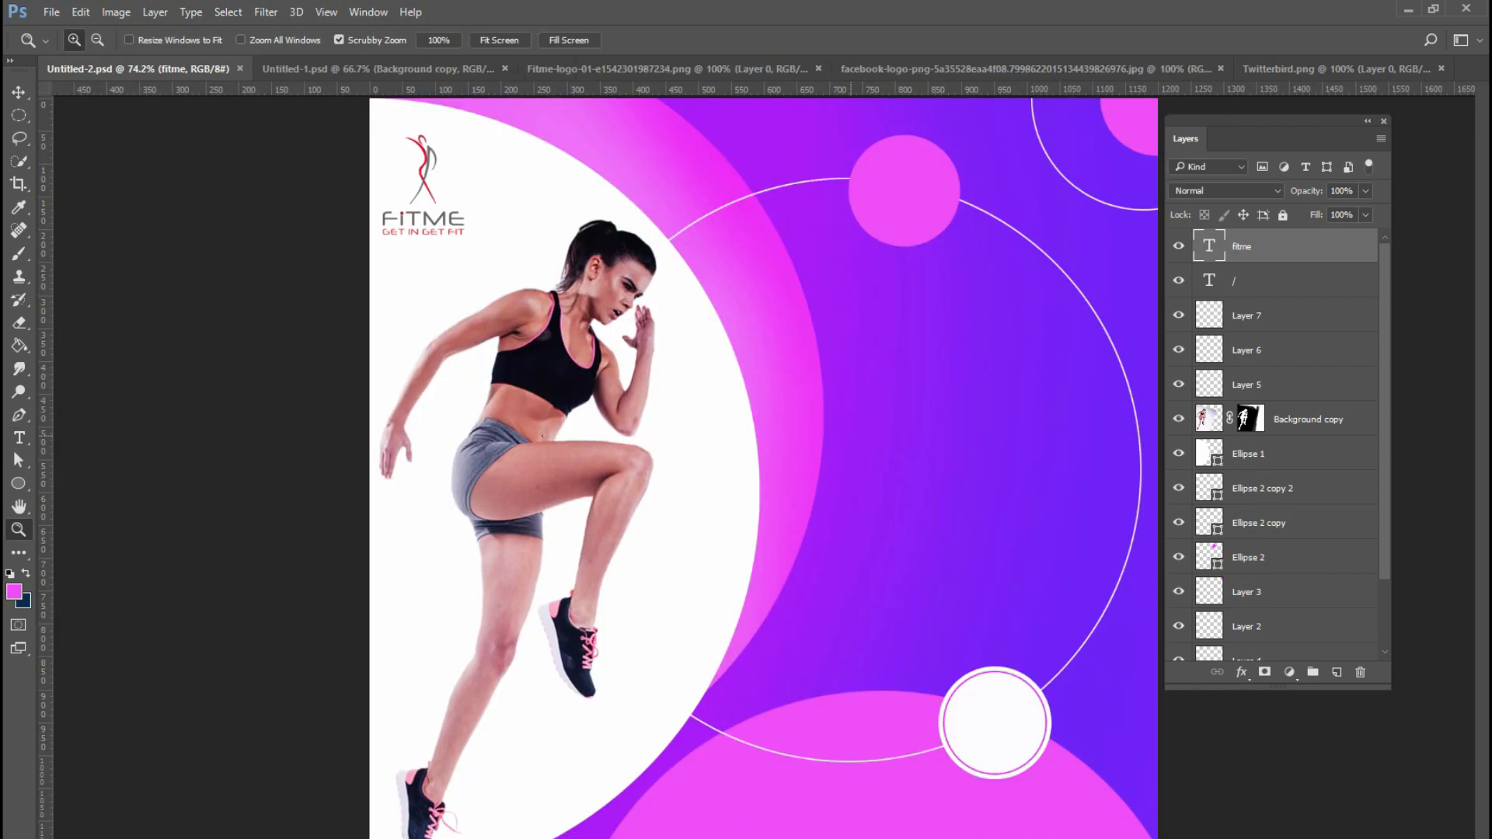
- Duplicate the "fitme" text to the left along the banner's lower edge and change the copy to "fitme.com"
key(ctrl+minus)
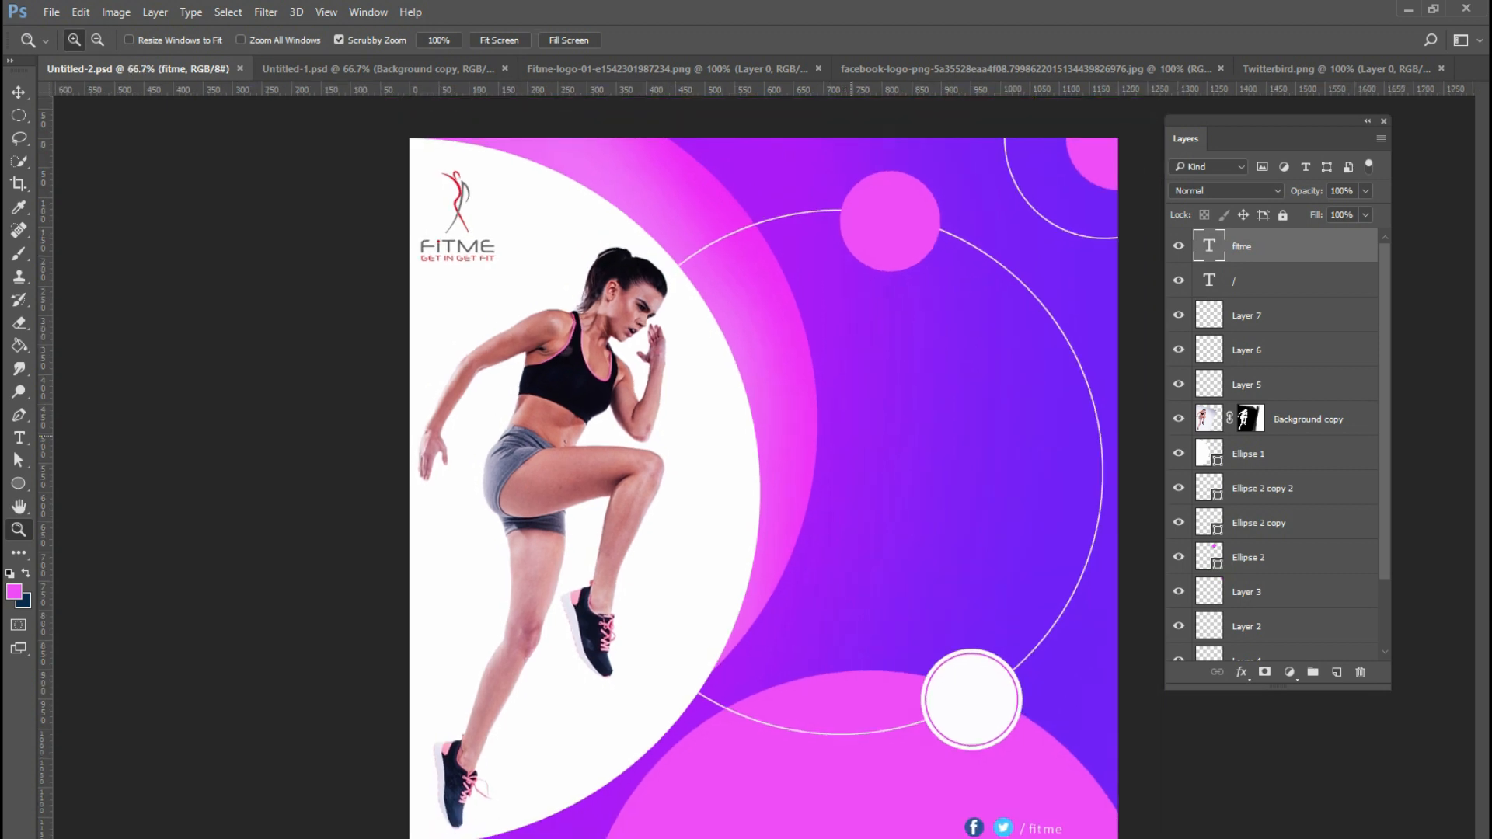
ctrl+alt+drag(1039, 828, 796, 828)
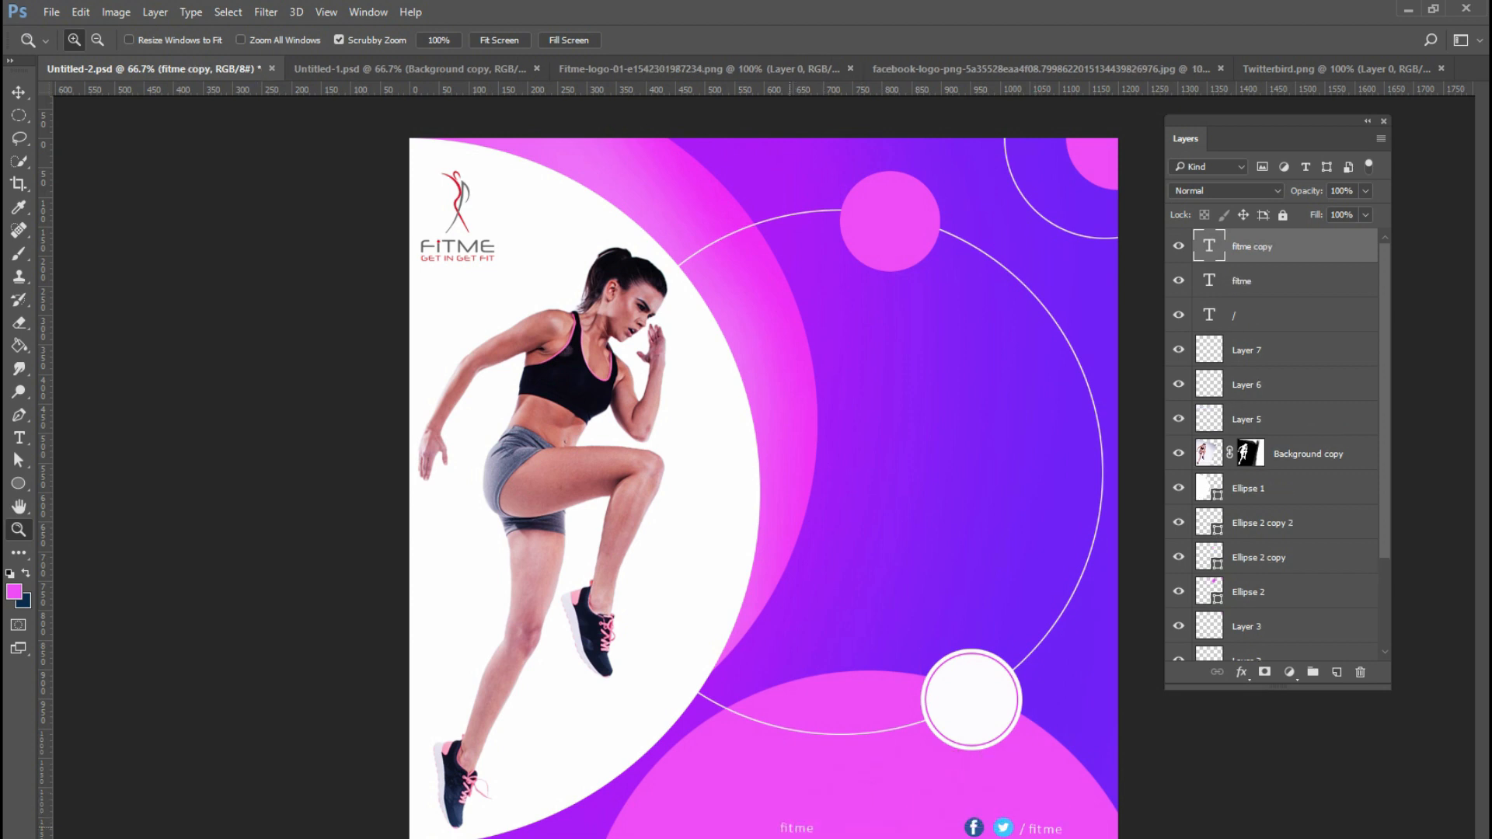
key(t)
double_click(796, 829)
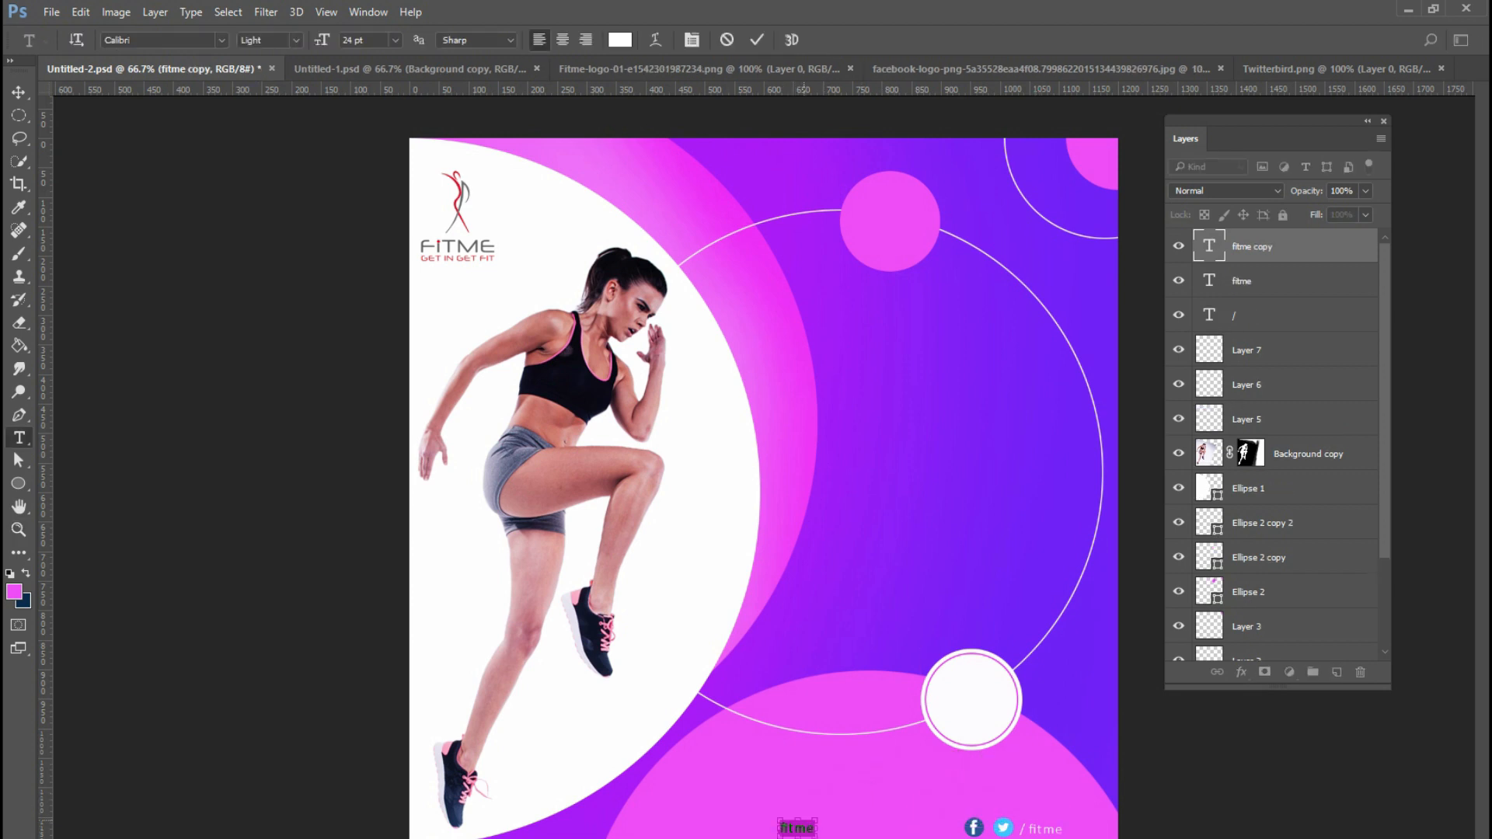
text(fit)
key(ctrl+Return)
- Centre the "fitme.com" text horizontally on the whole canvas and save the banner
key(ctrl+a)
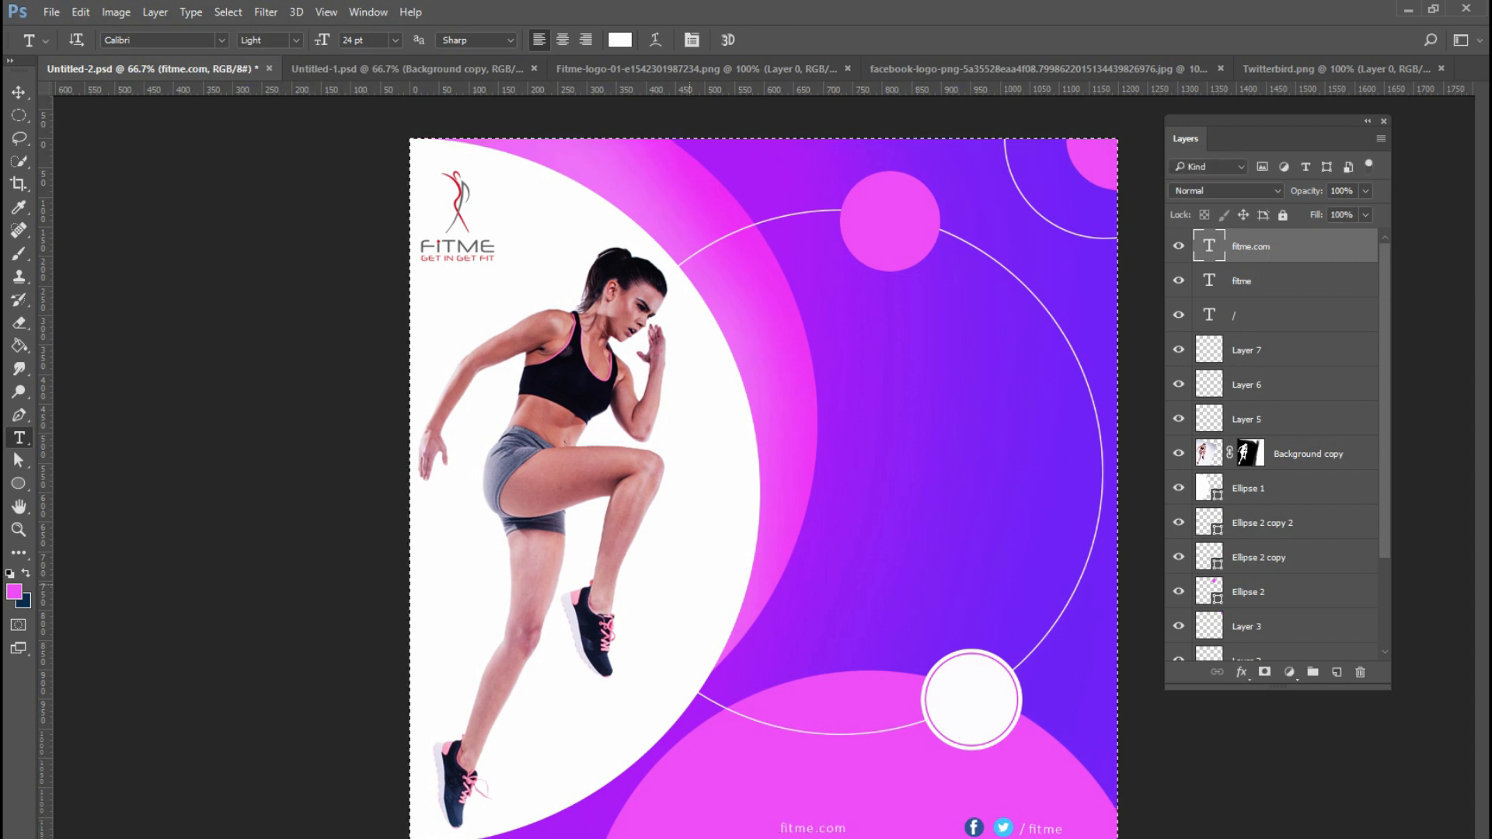
key(v)
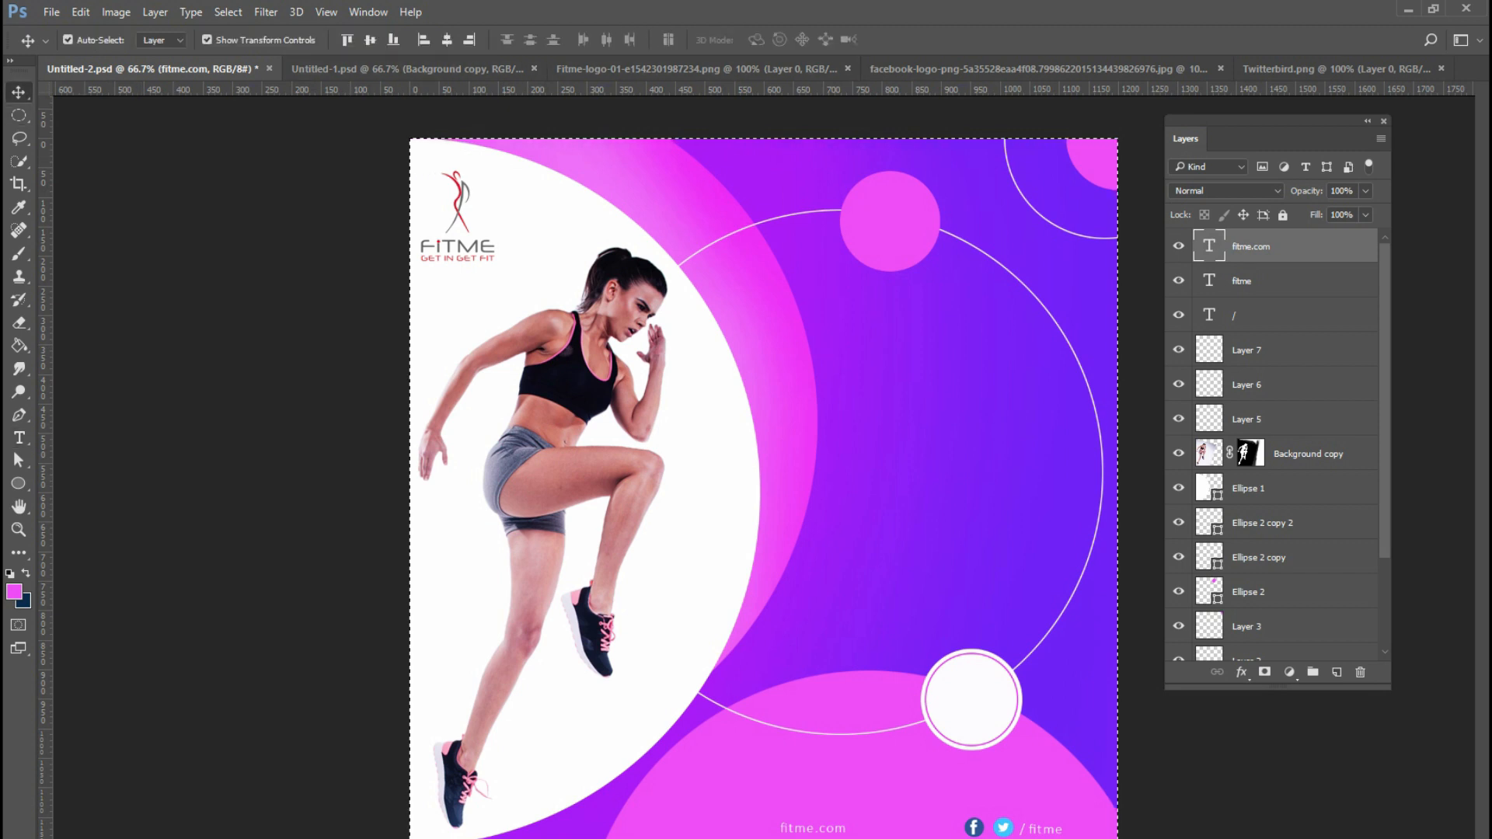
click(447, 38)
key(ctrl+d)
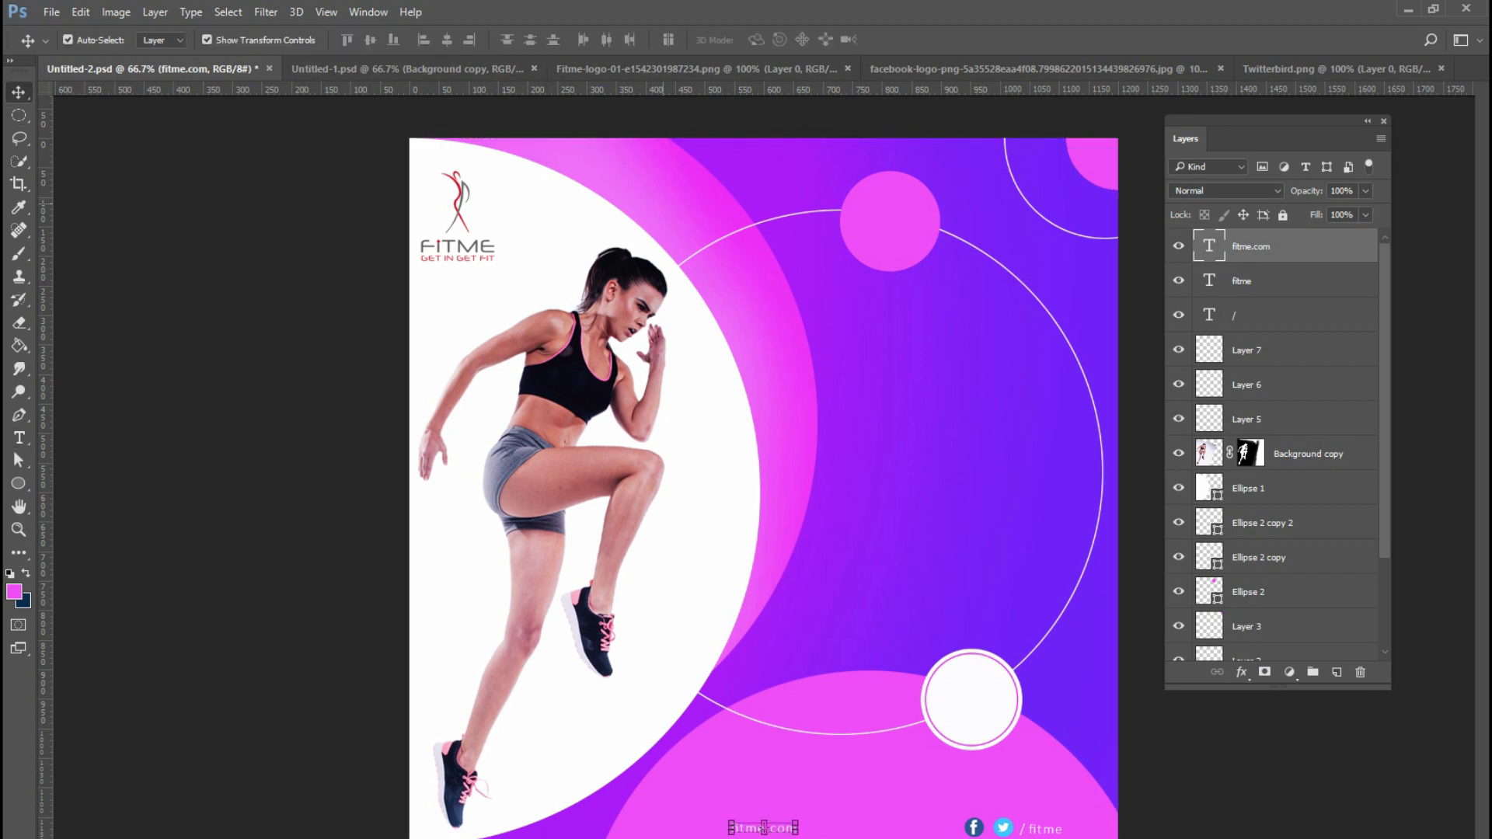
key(ctrl+s)
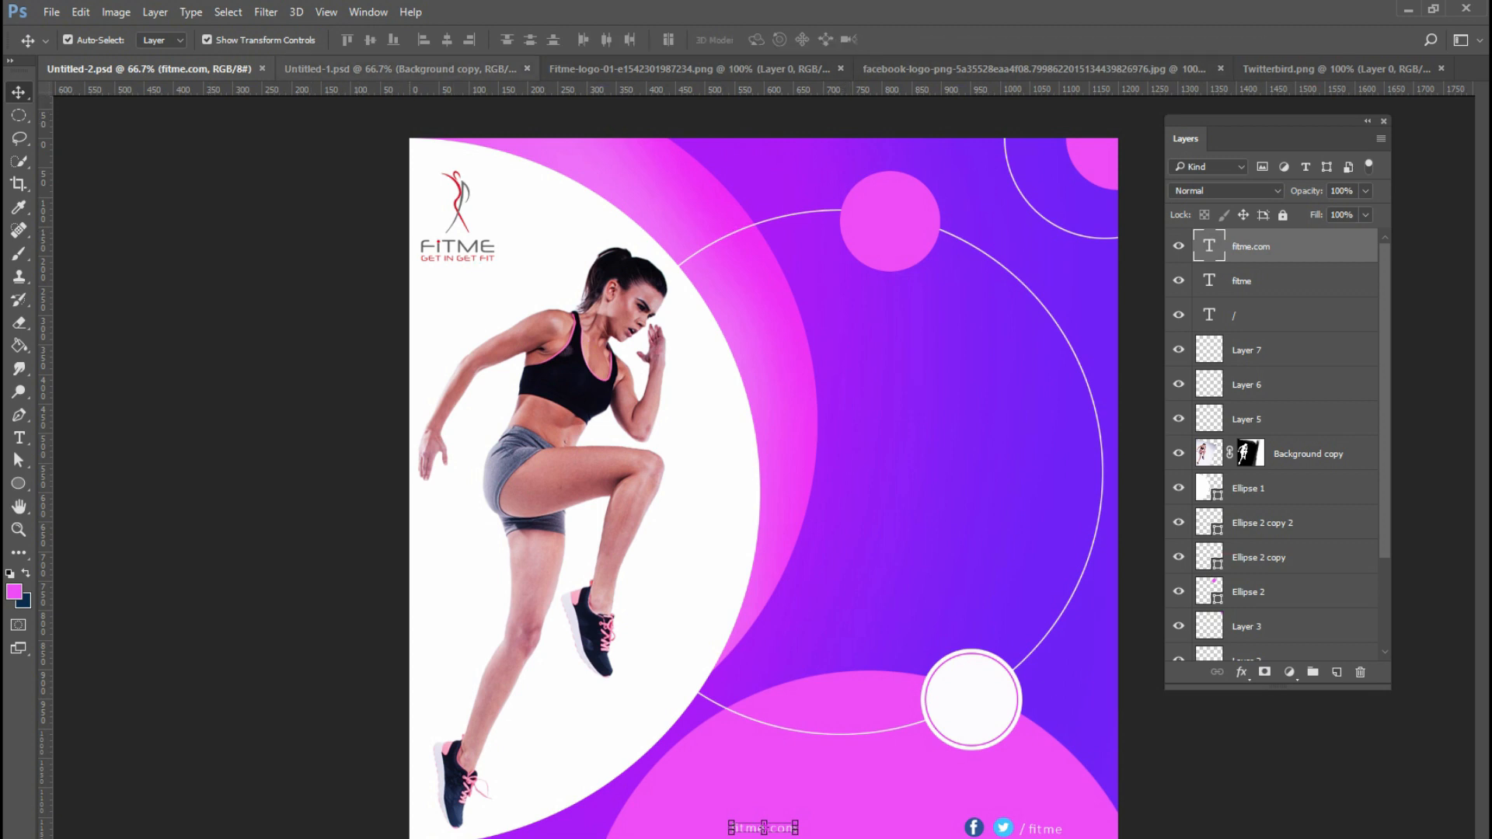
- Copy the "Never Stop Believing" lines from the headline in Untitled-1 and delete them there
click(396, 68)
key(t)
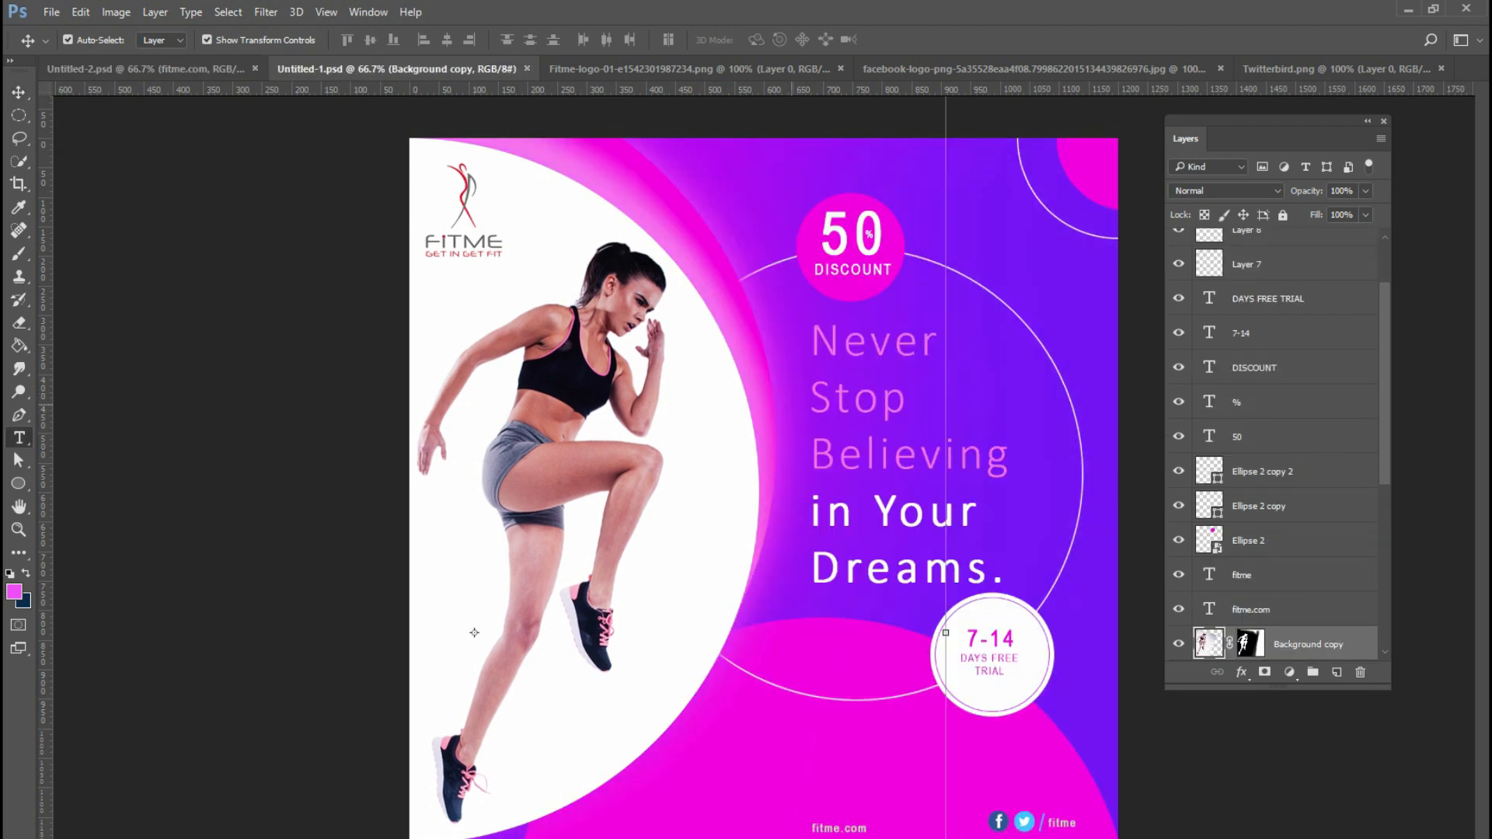
click(855, 400)
drag(1012, 459, 810, 346)
key(ctrl+c)
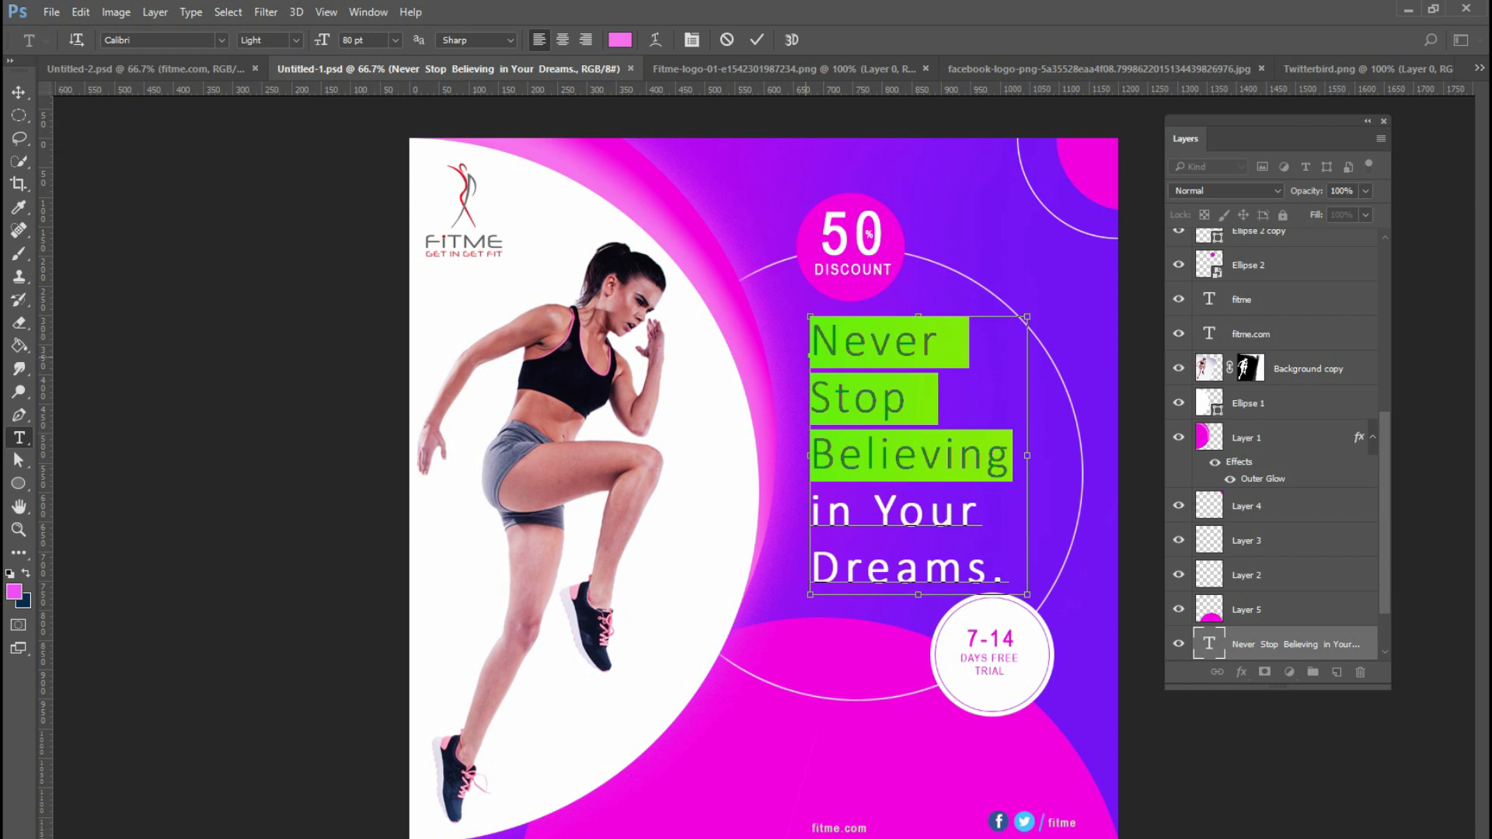
key(BackSpace)
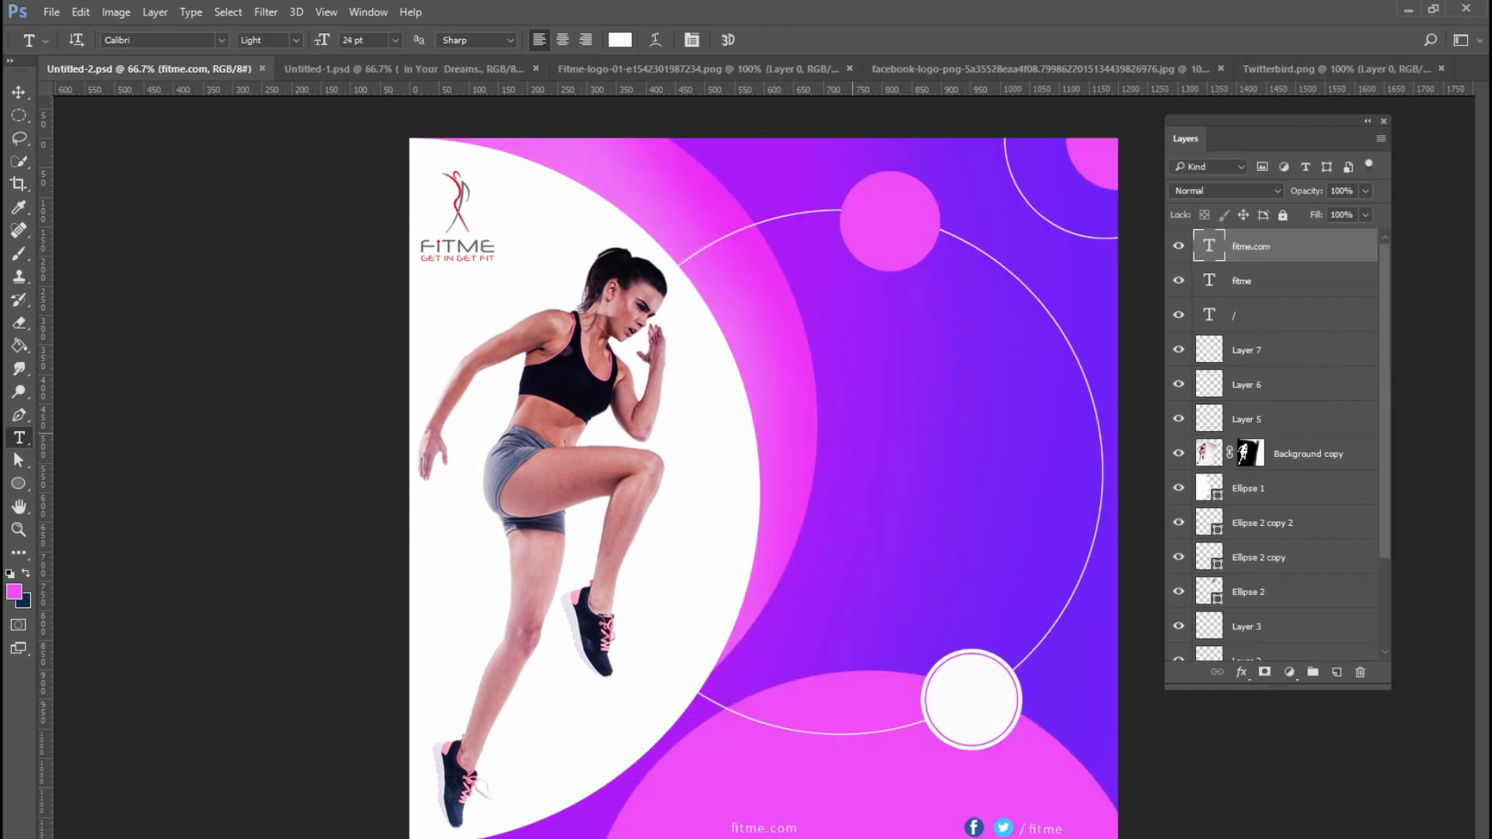
- Paste "Never Stop Believing" as a new text on the Untitled-2 banner and position it below the small pink circle
click(902, 387)
key(ctrl+v)
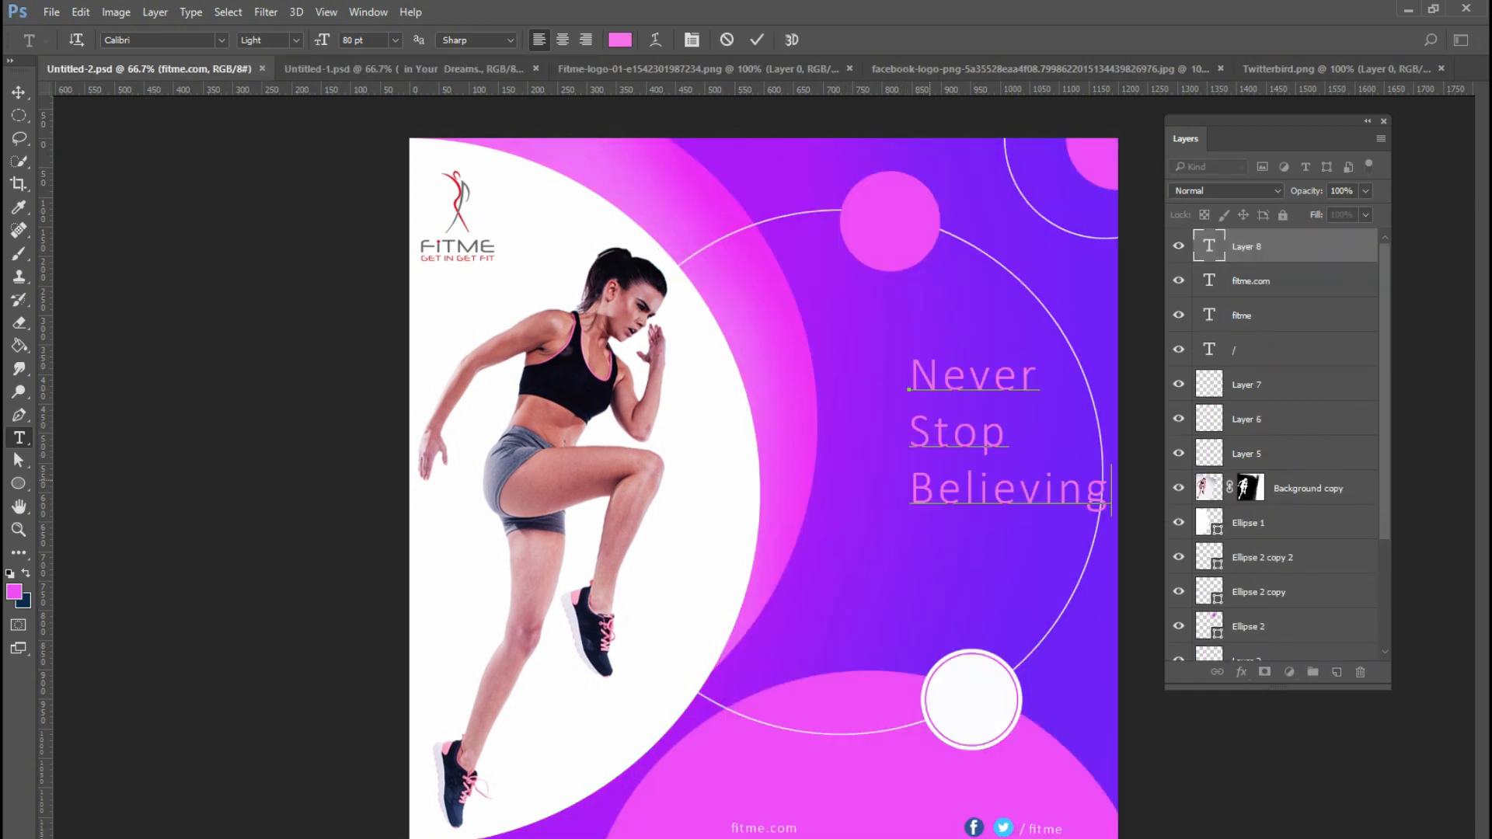
drag(956, 447, 886, 406)
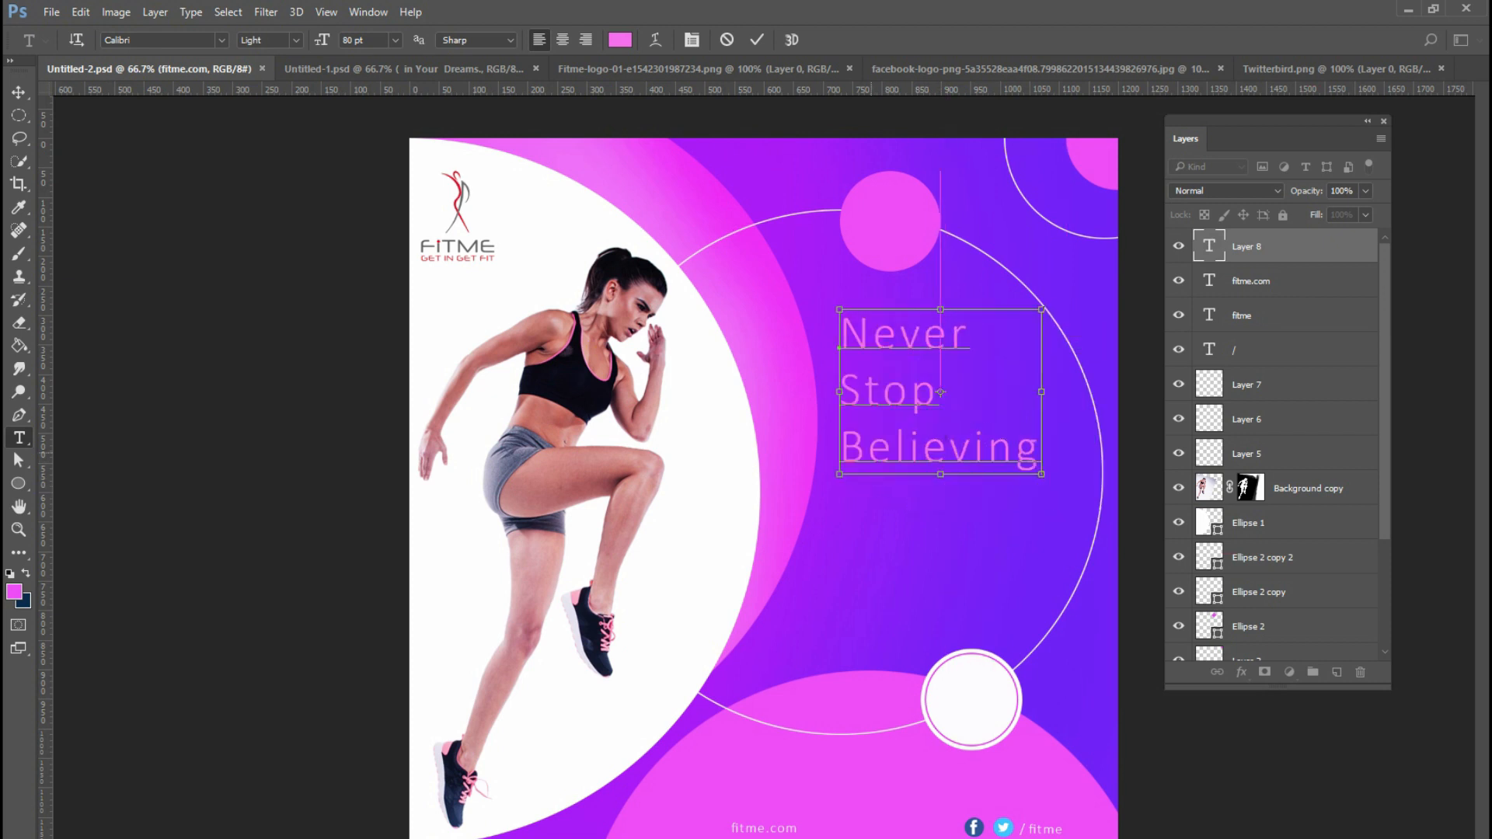
key(ctrl+Return)
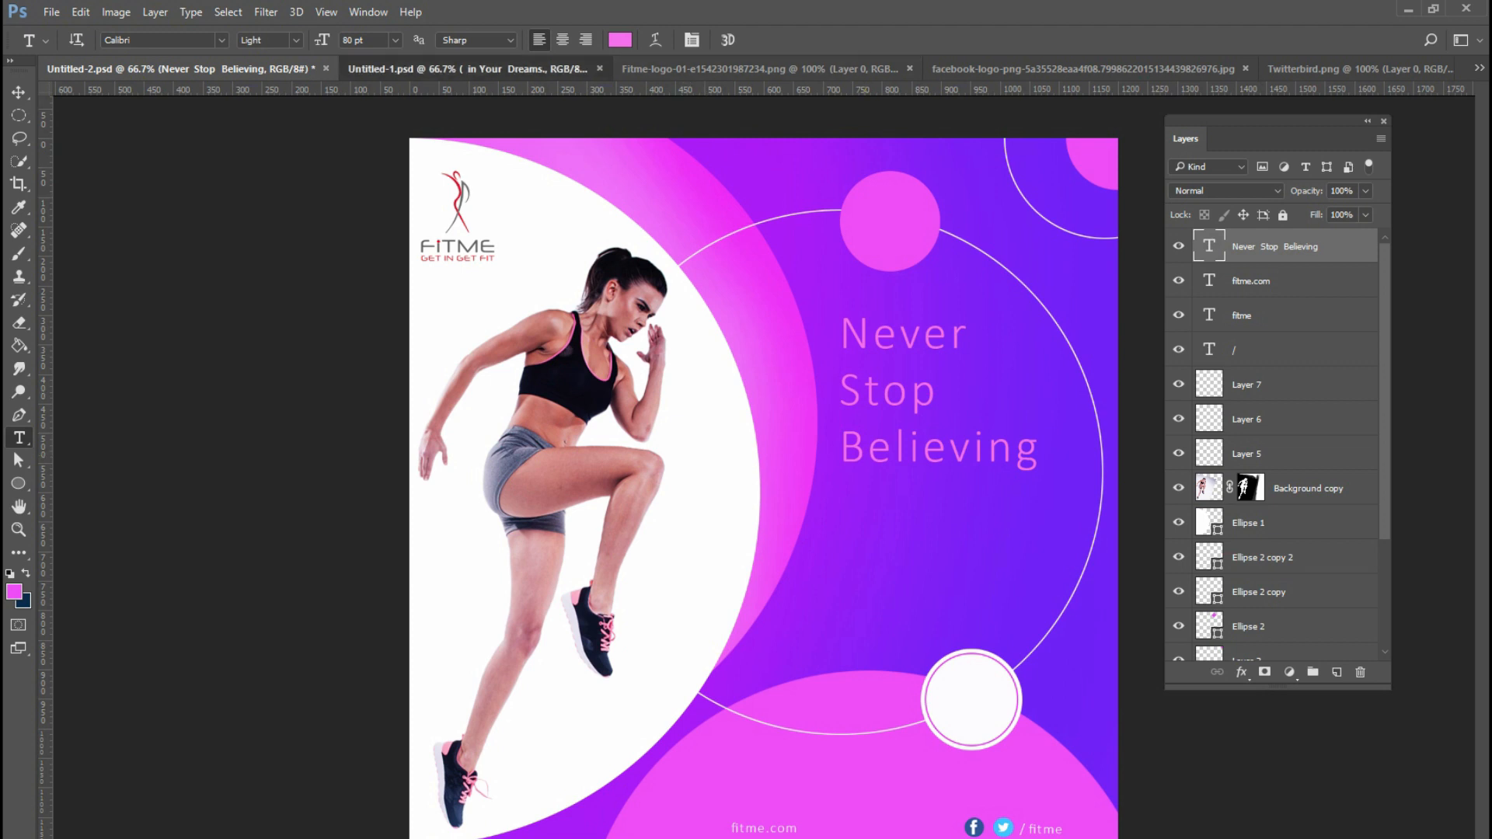
- Cut the remaining "in Your Dreams." lines from Untitled-1 and paste them as a new text on the Untitled-2 banner below "Believing"
click(466, 69)
click(895, 455)
key(ctrl+a)
key(ctrl+c)
key(BackSpace)
key(ctrl+shift+Tab)
click(846, 538)
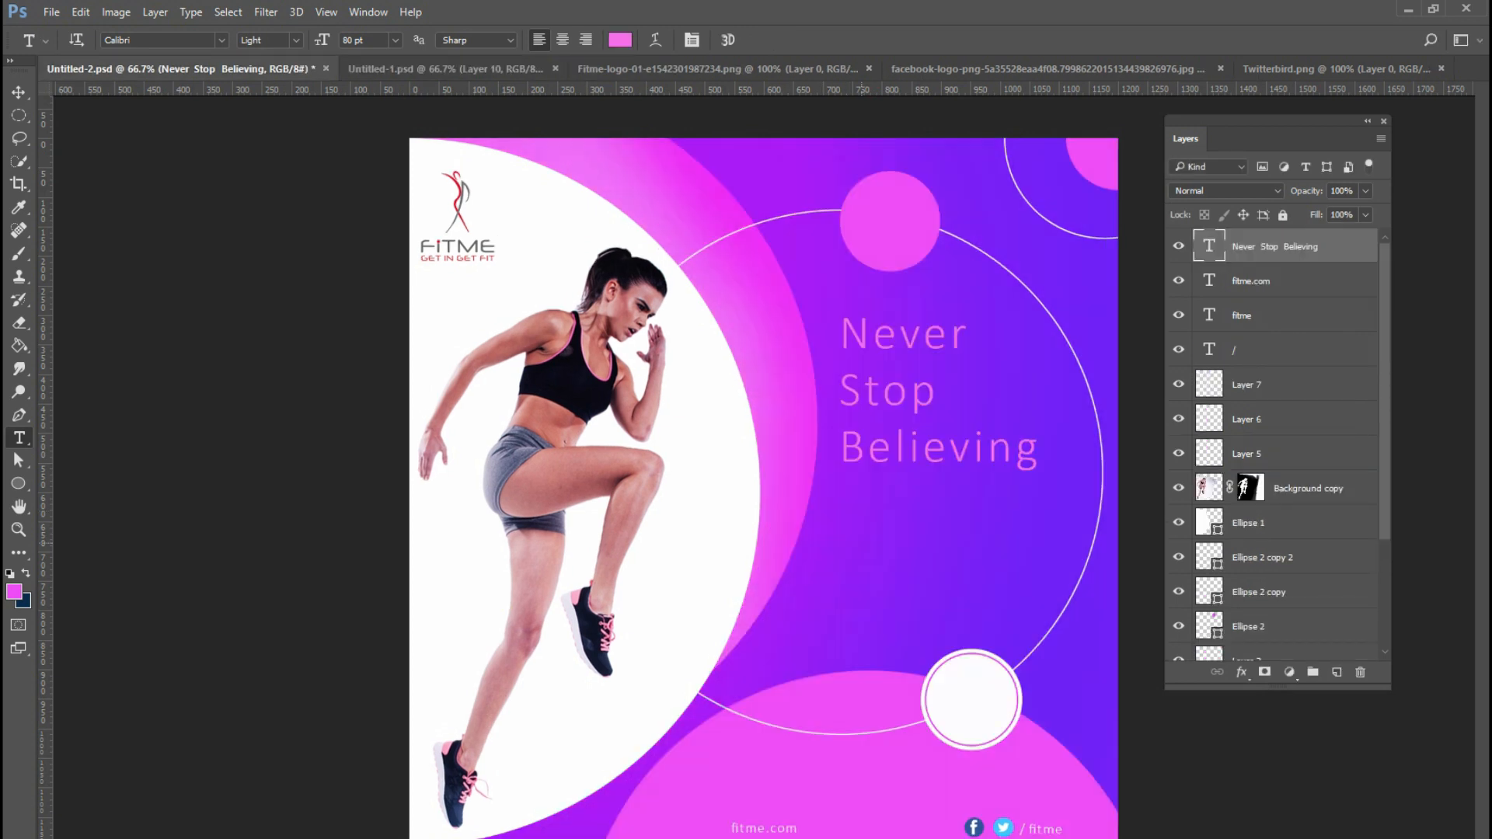
key(ctrl+v)
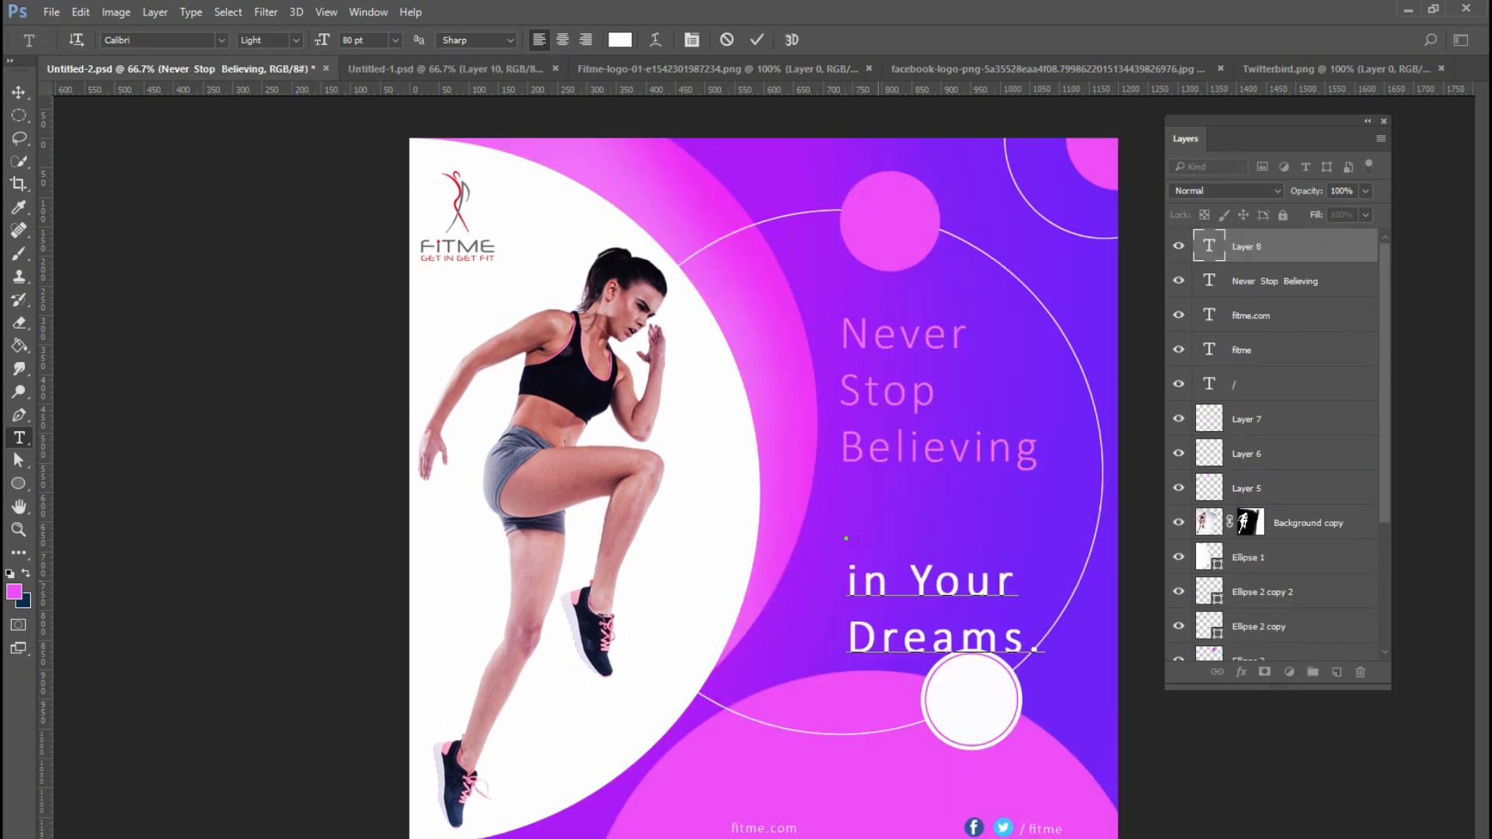
- Remove the blank first line from the "in Your Dreams." text and align it directly beneath the "Never Stop Believing" lines
drag(944, 573, 875, 506)
double_click(875, 507)
key(ctrl+a)
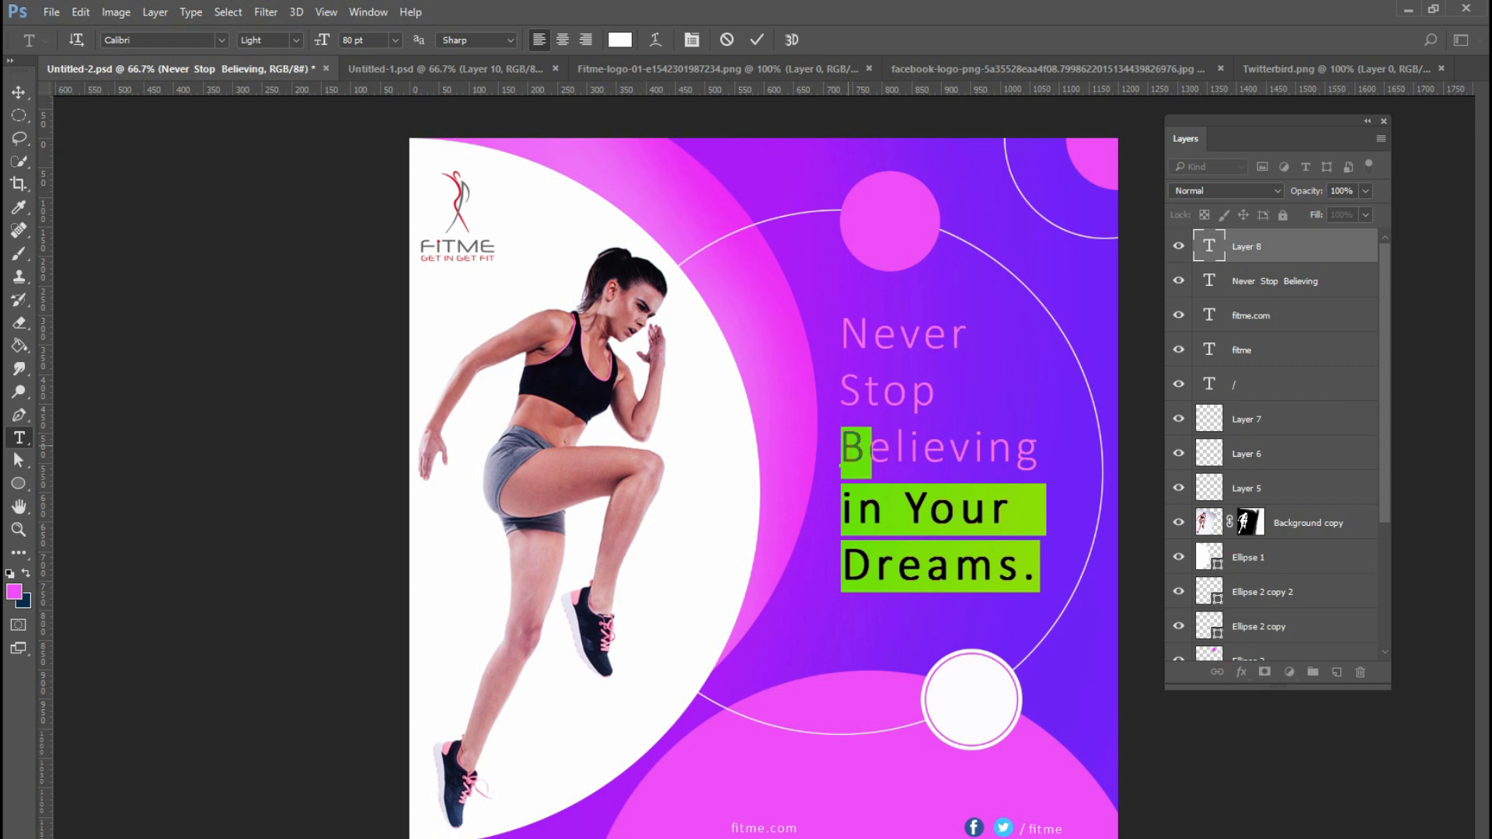
click(848, 445)
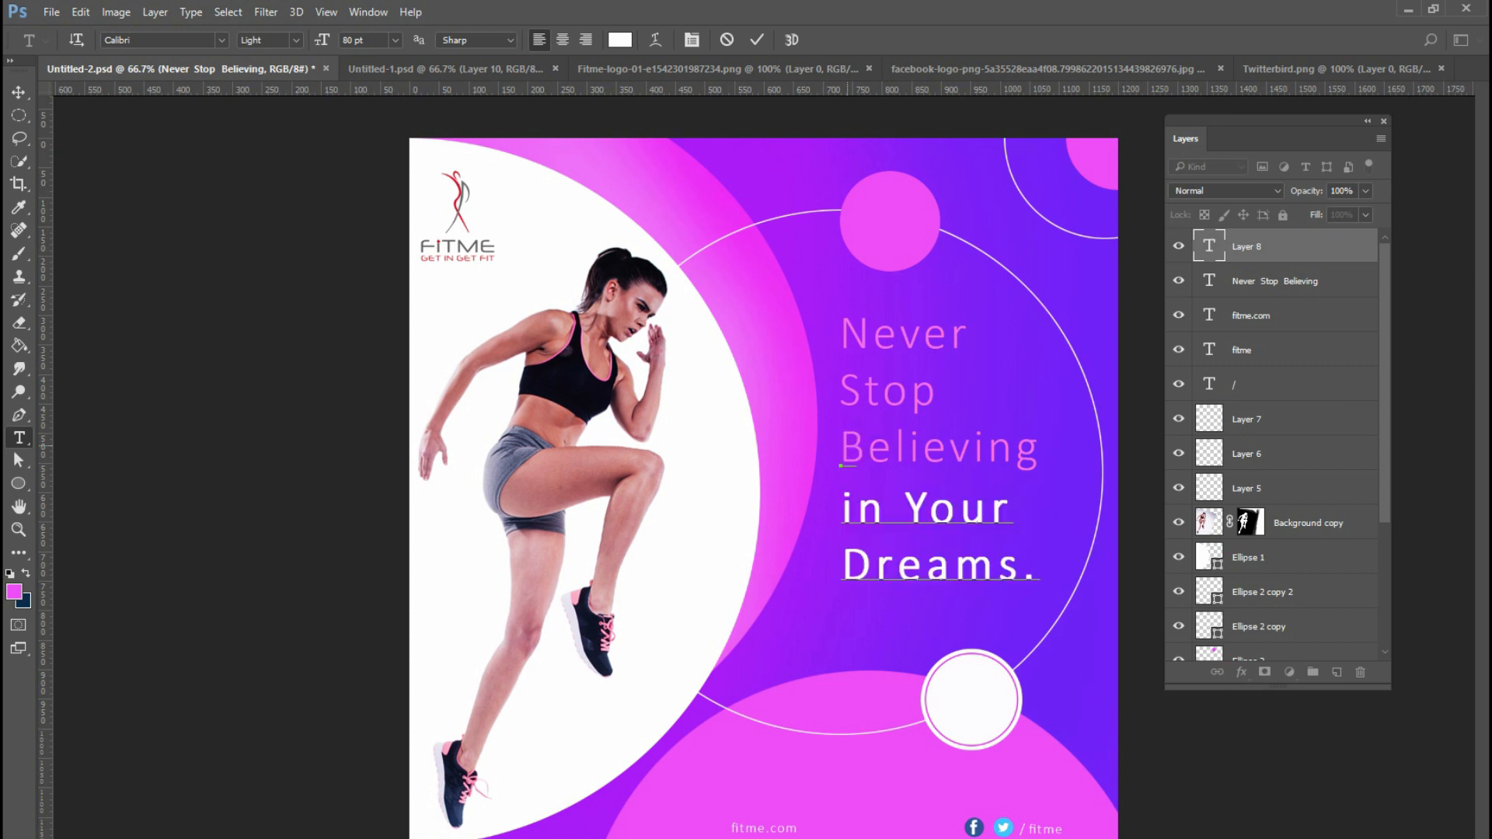
key(Delete)
key(ctrl+Return)
key(ctrl+shift+Down)
key(ctrl+shift+Down)
key(ctrl+shift+Down)
key(ctrl+shift+Down)
key(ctrl+shift+Down)
key(ctrl+shift+Down)
key(ctrl+shift+Down)
key(ctrl+shift+Down)
key(ctrl+shift+Down)
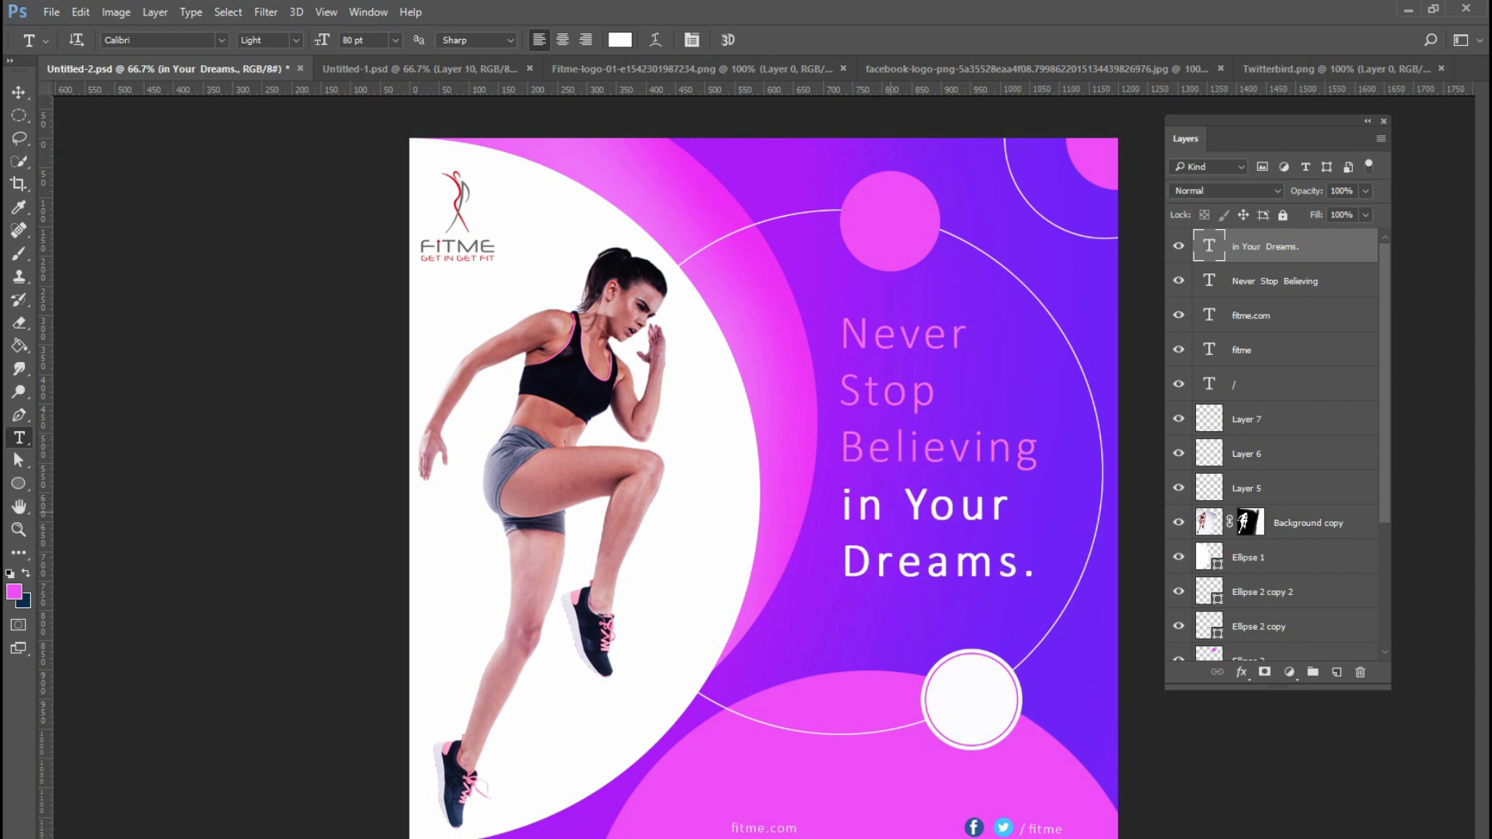
- Set the font of the "in Your Dreams." text to Arial Bold
click(841, 516)
key(ctrl+a)
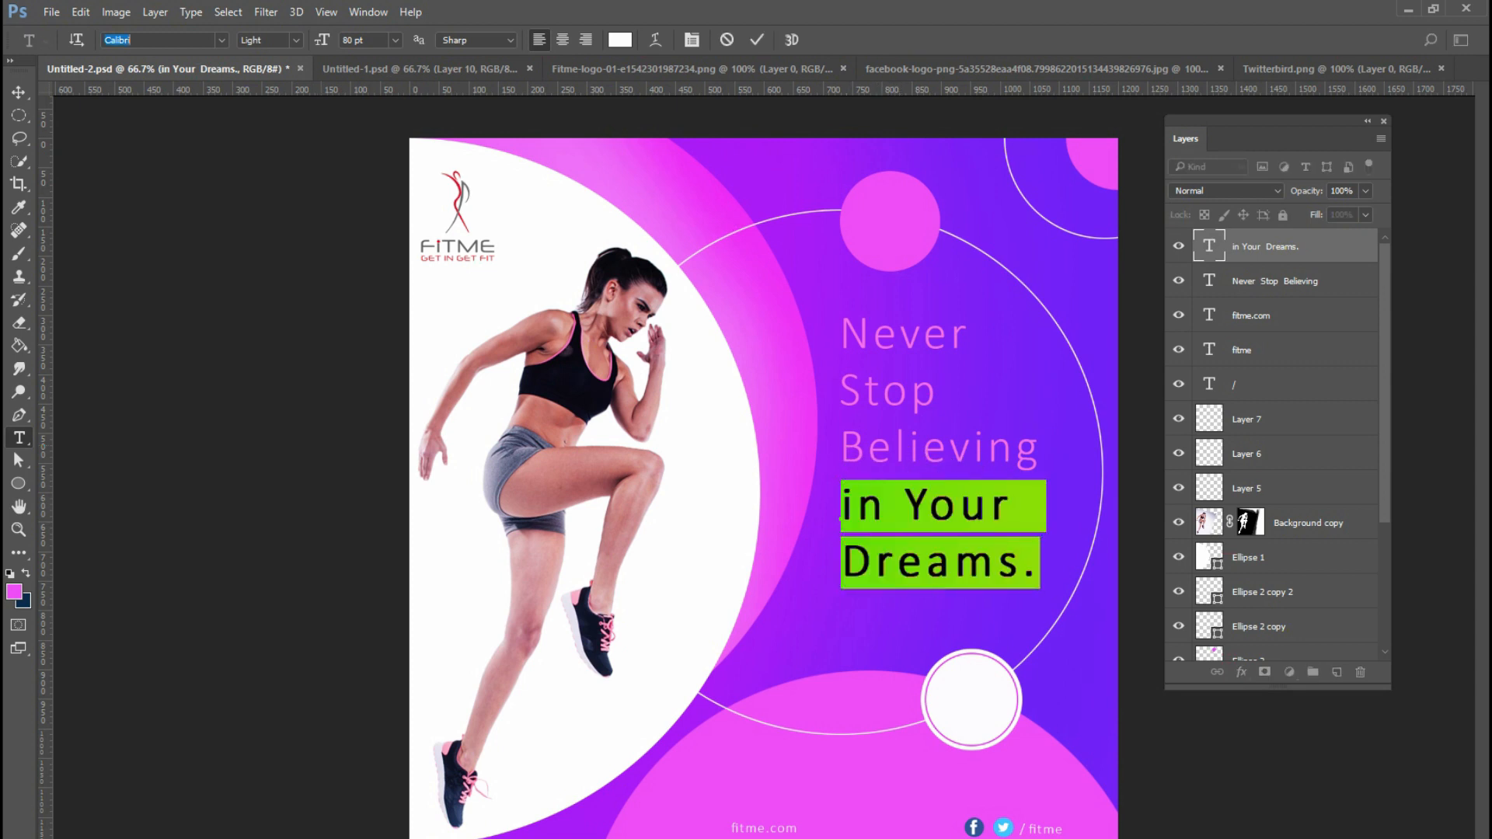
text(ari)
key(Return)
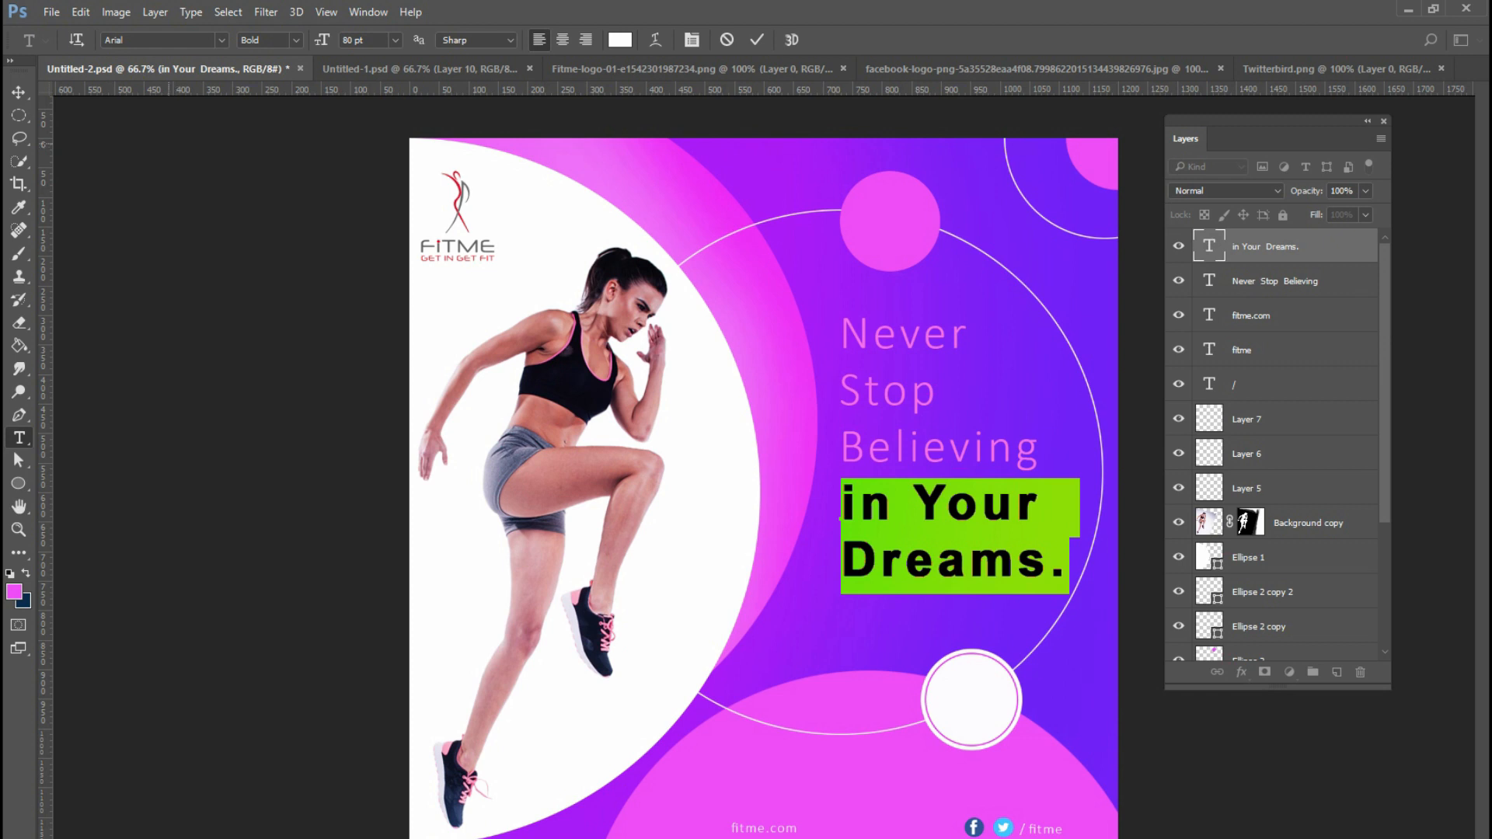
- Set the tracking of the "in Your Dreams." text to 0 with automatic leading
key(ctrl+Return)
click(933, 557)
key(ctrl+a)
key(ctrl+t)
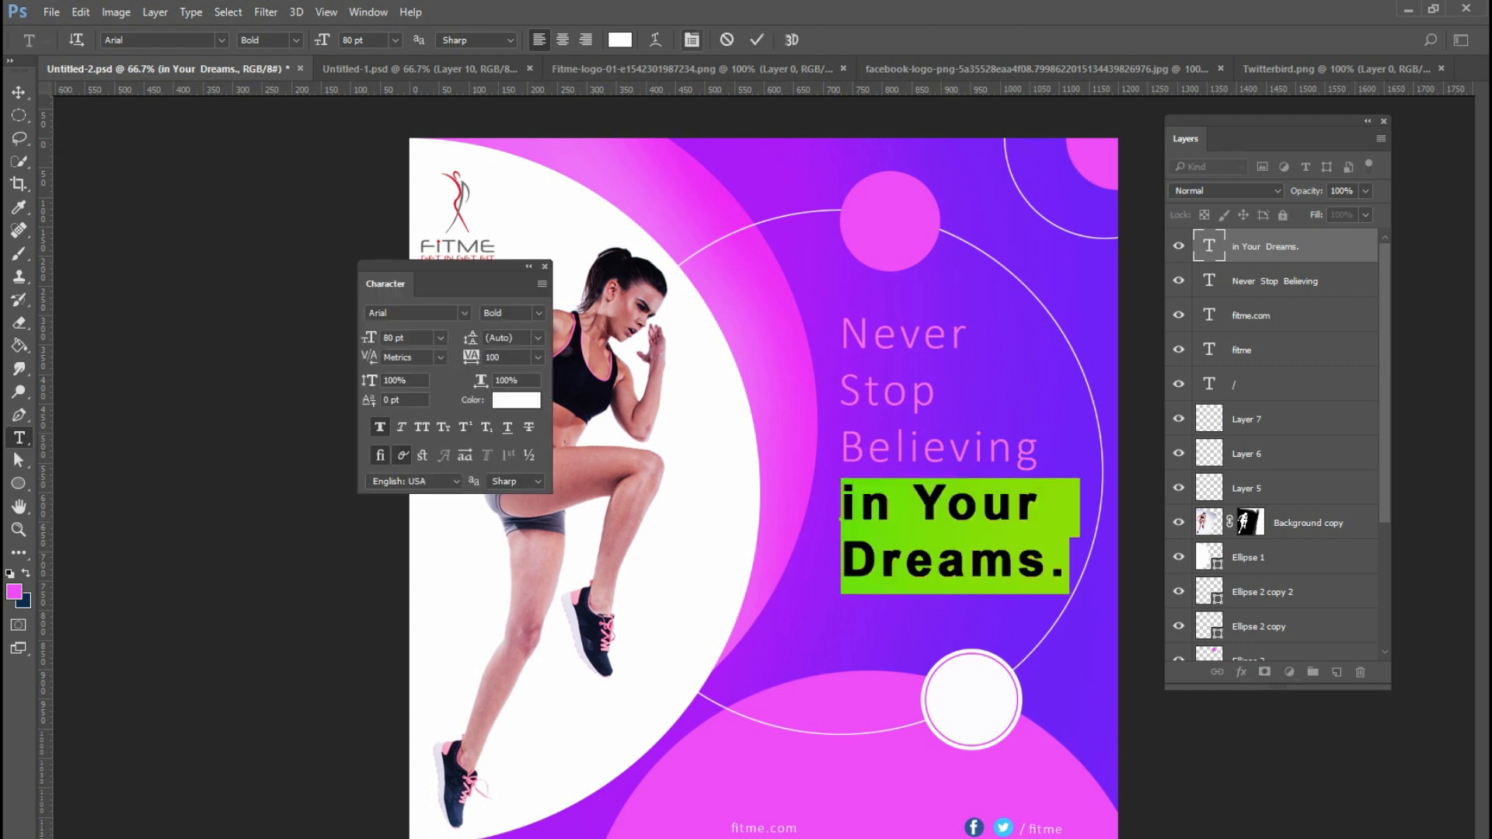
click(538, 357)
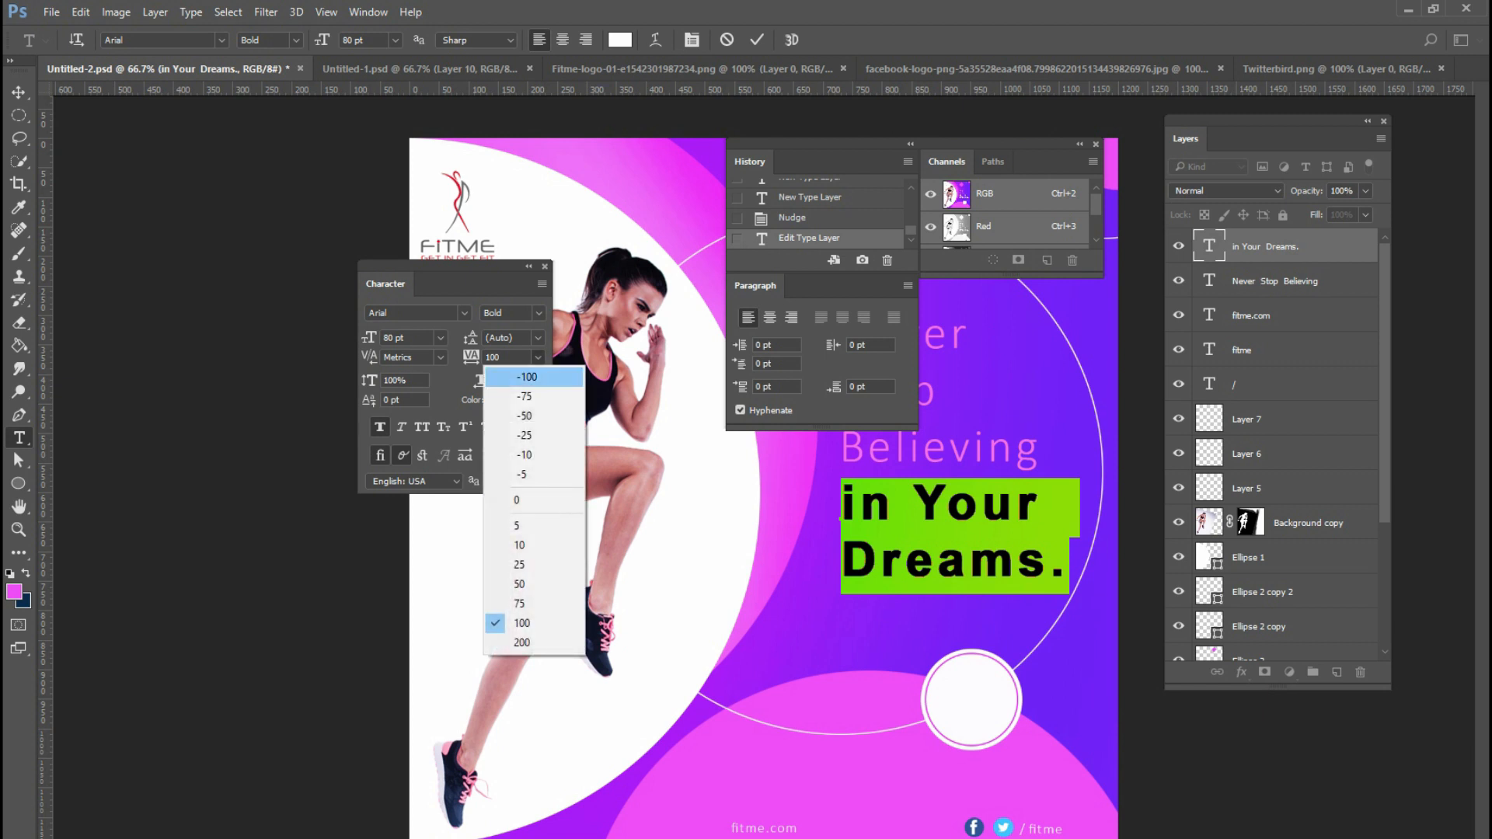
click(537, 500)
click(537, 338)
click(525, 358)
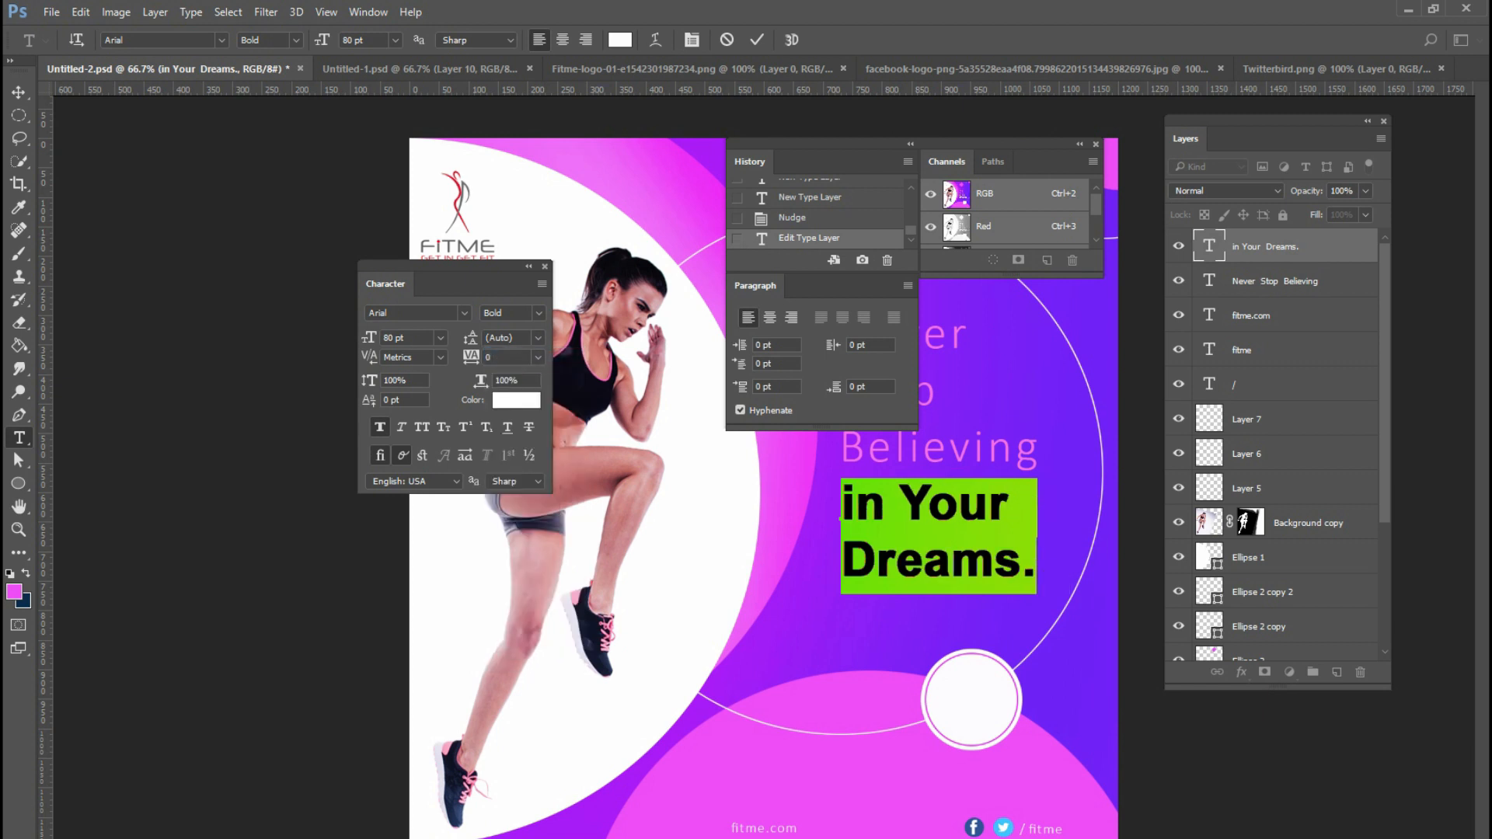
click(545, 266)
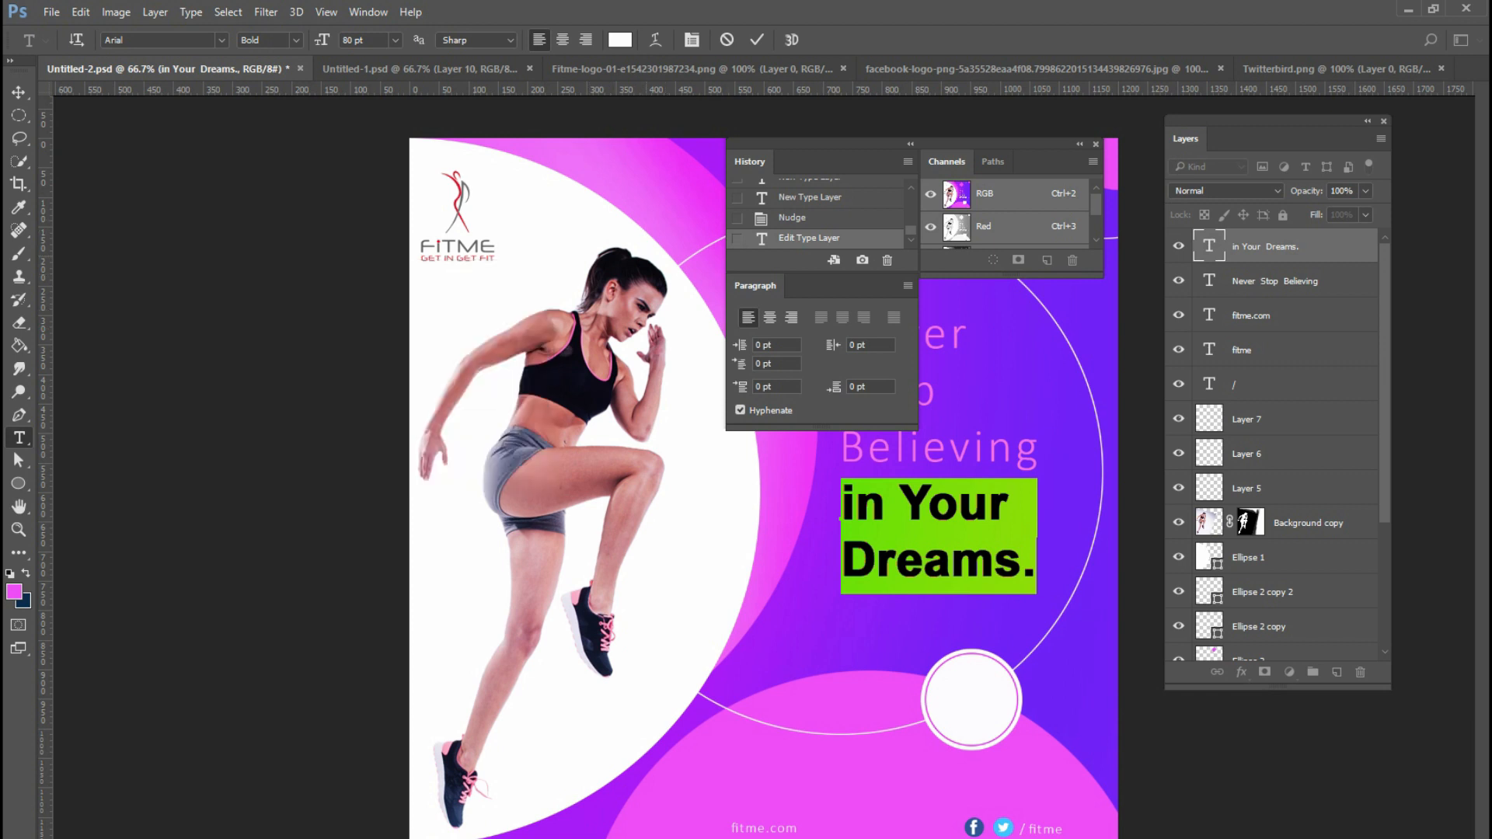
click(1095, 144)
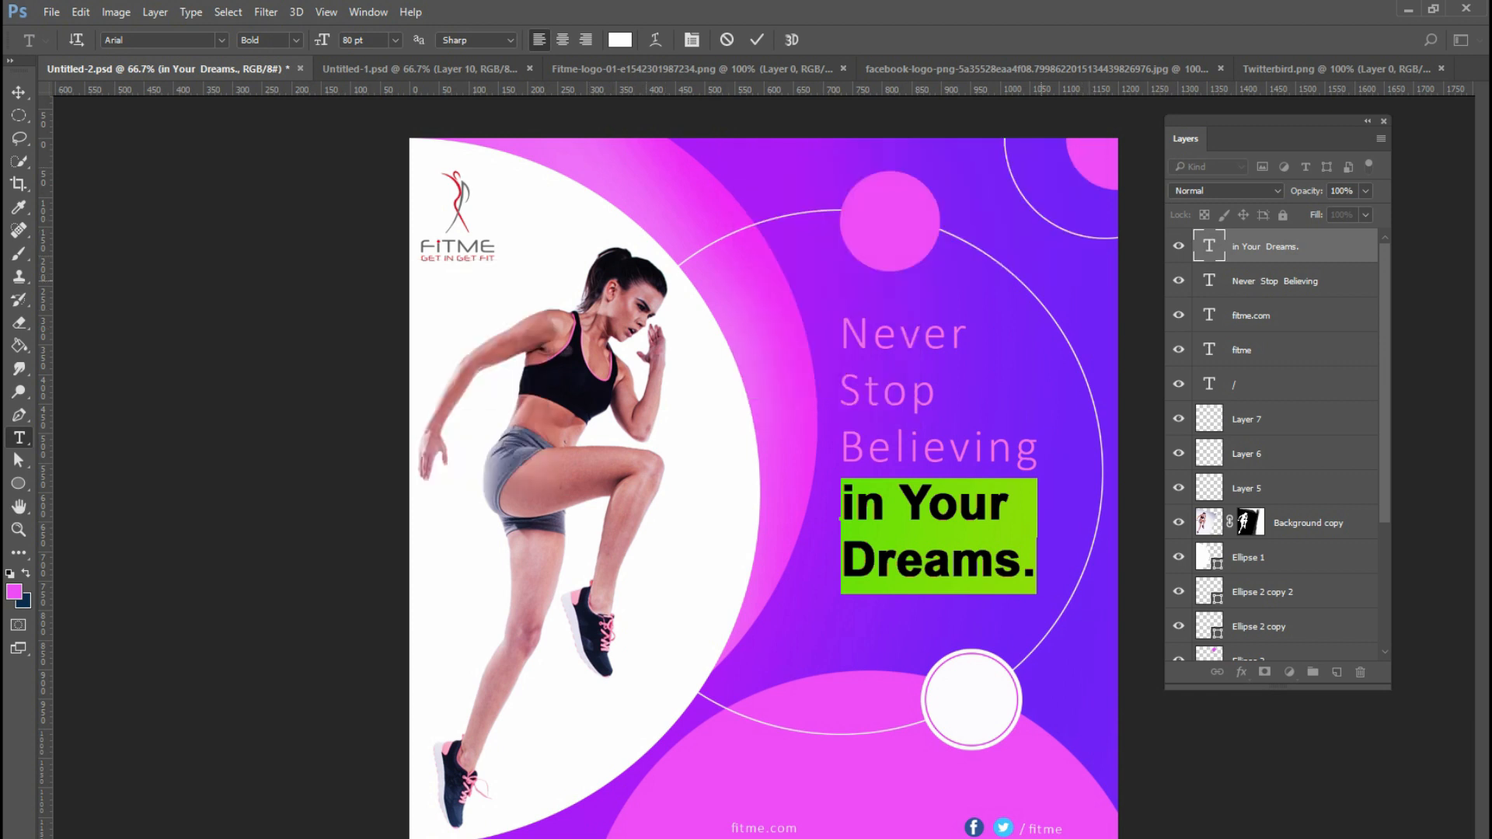
key(ctrl+Return)
- Change the font style of the "Never Stop Believing" text to Calibri Regular
click(952, 396)
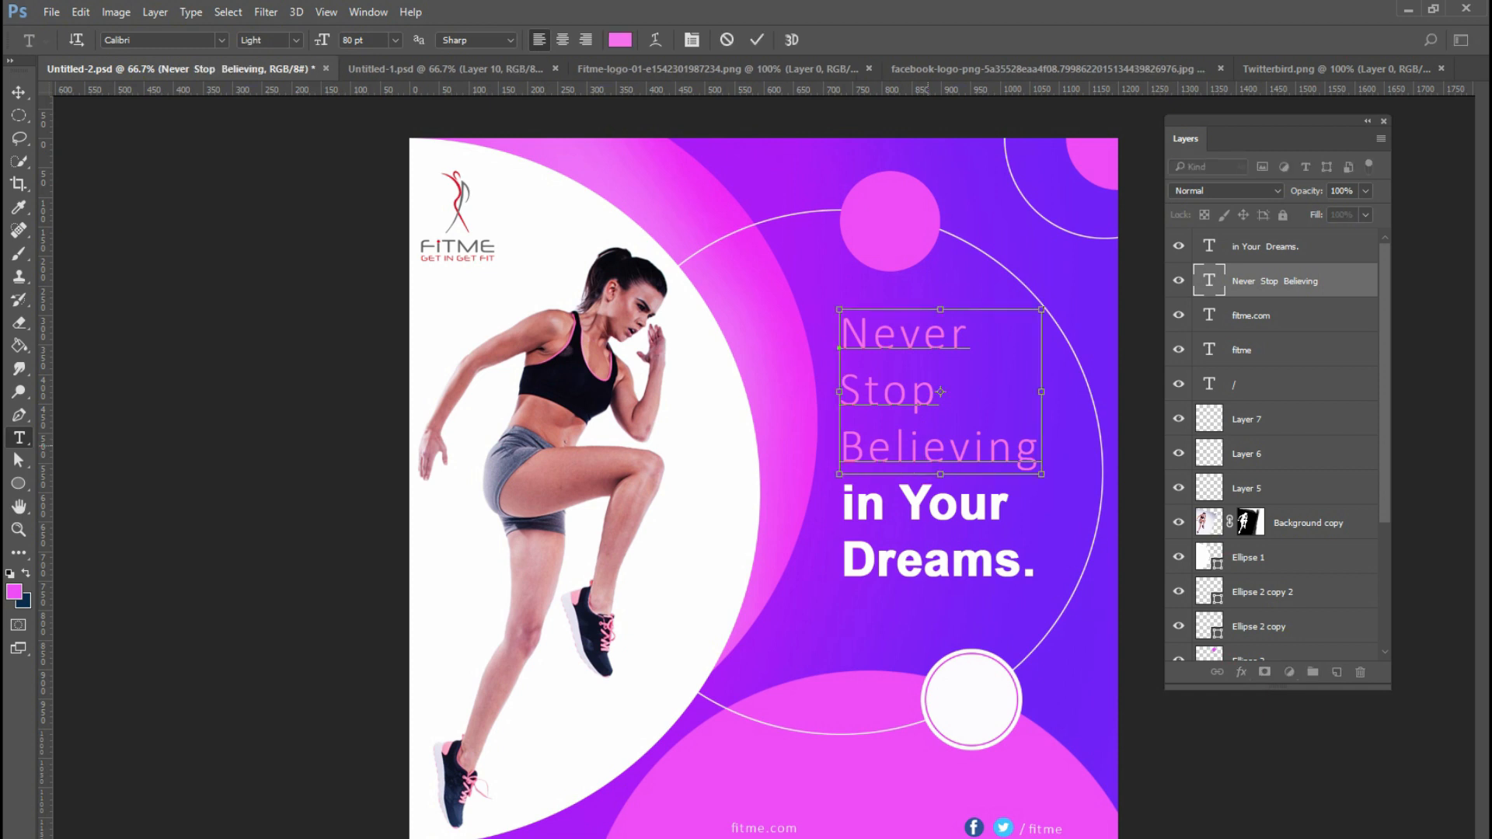
key(ctrl+a)
click(117, 39)
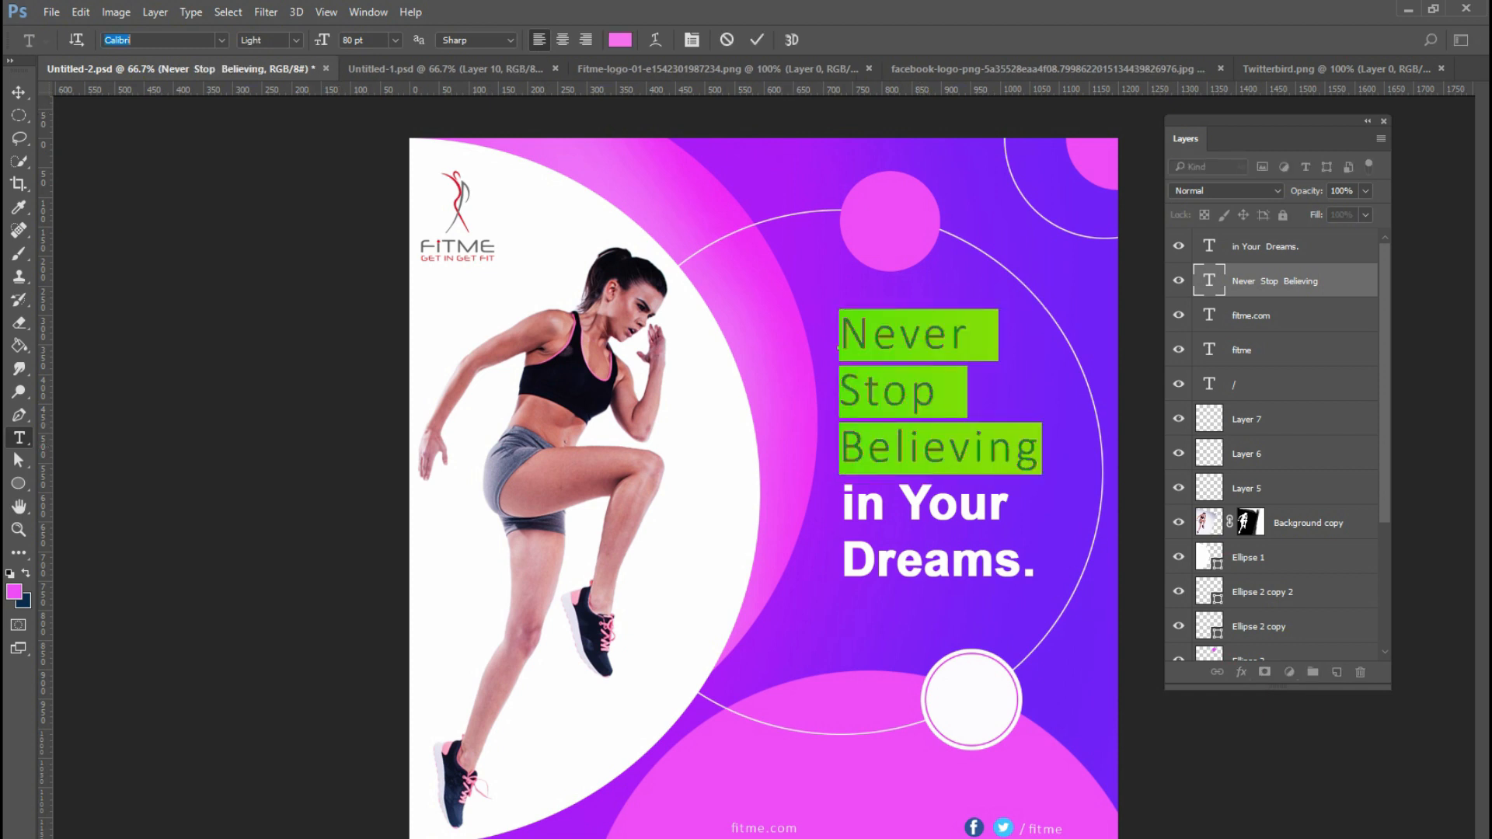
click(296, 40)
click(277, 71)
click(296, 40)
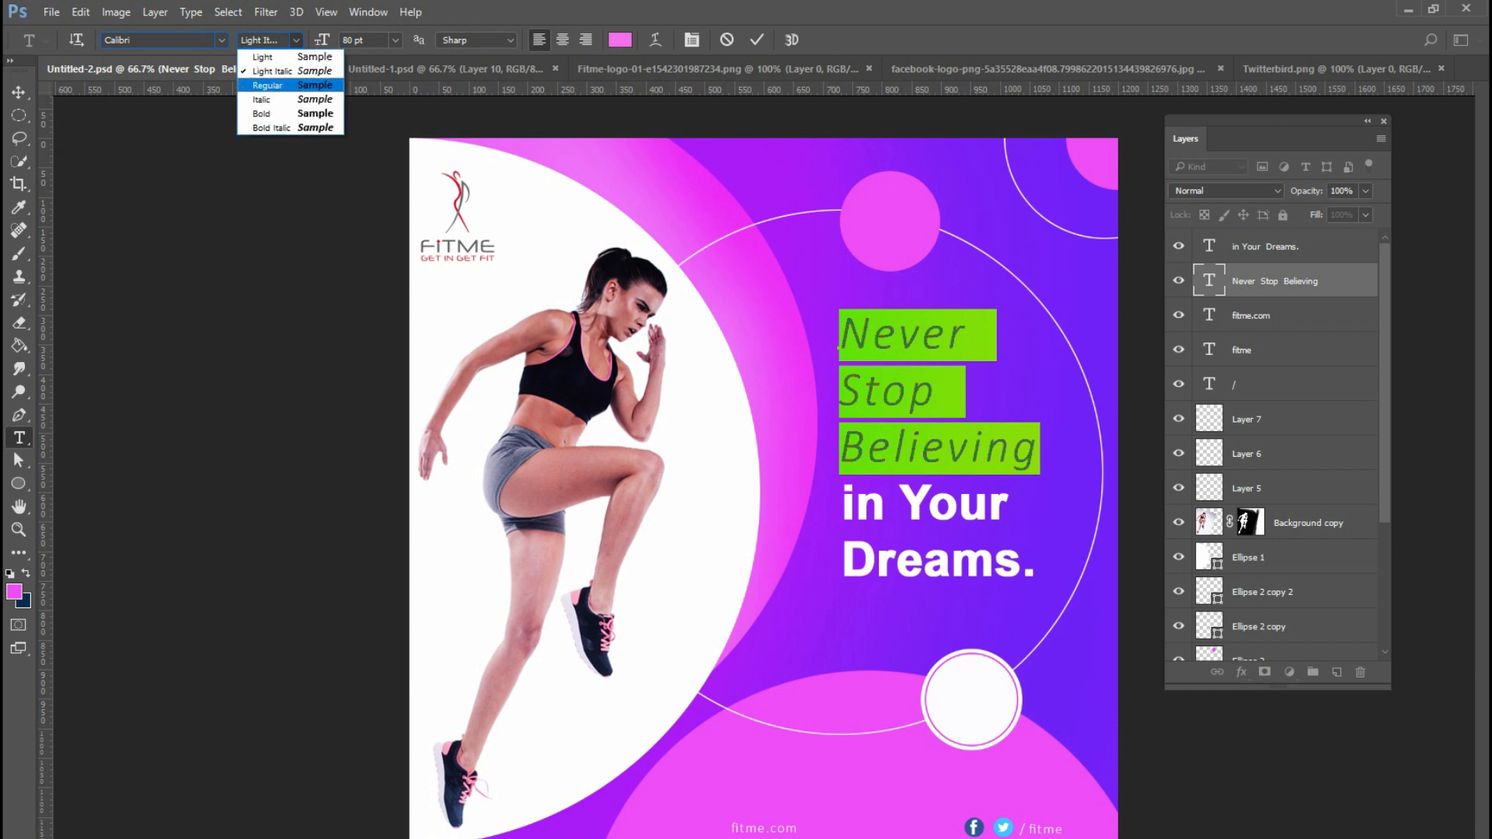
click(276, 85)
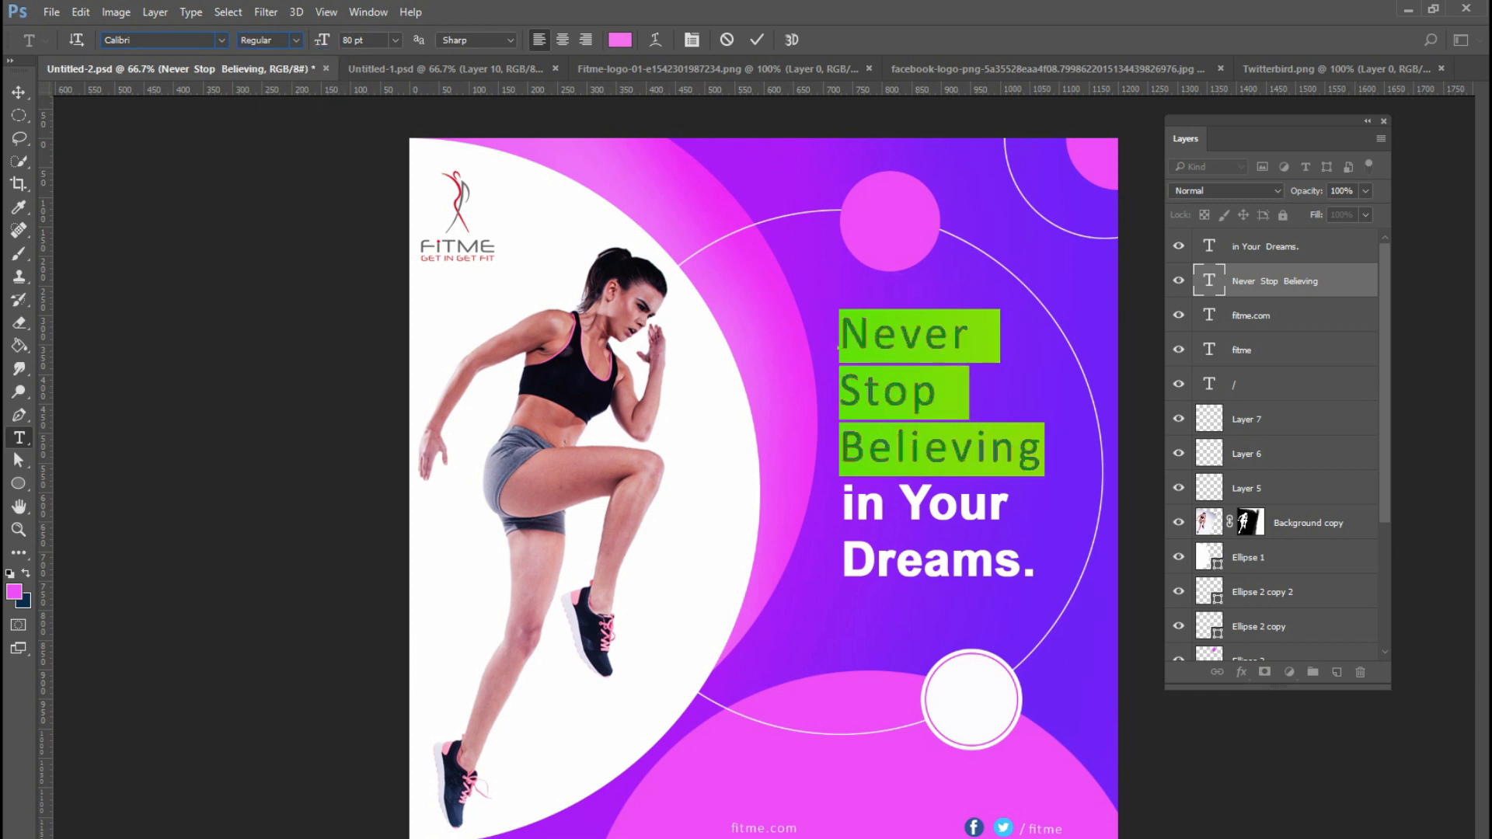
key(ctrl+Return)
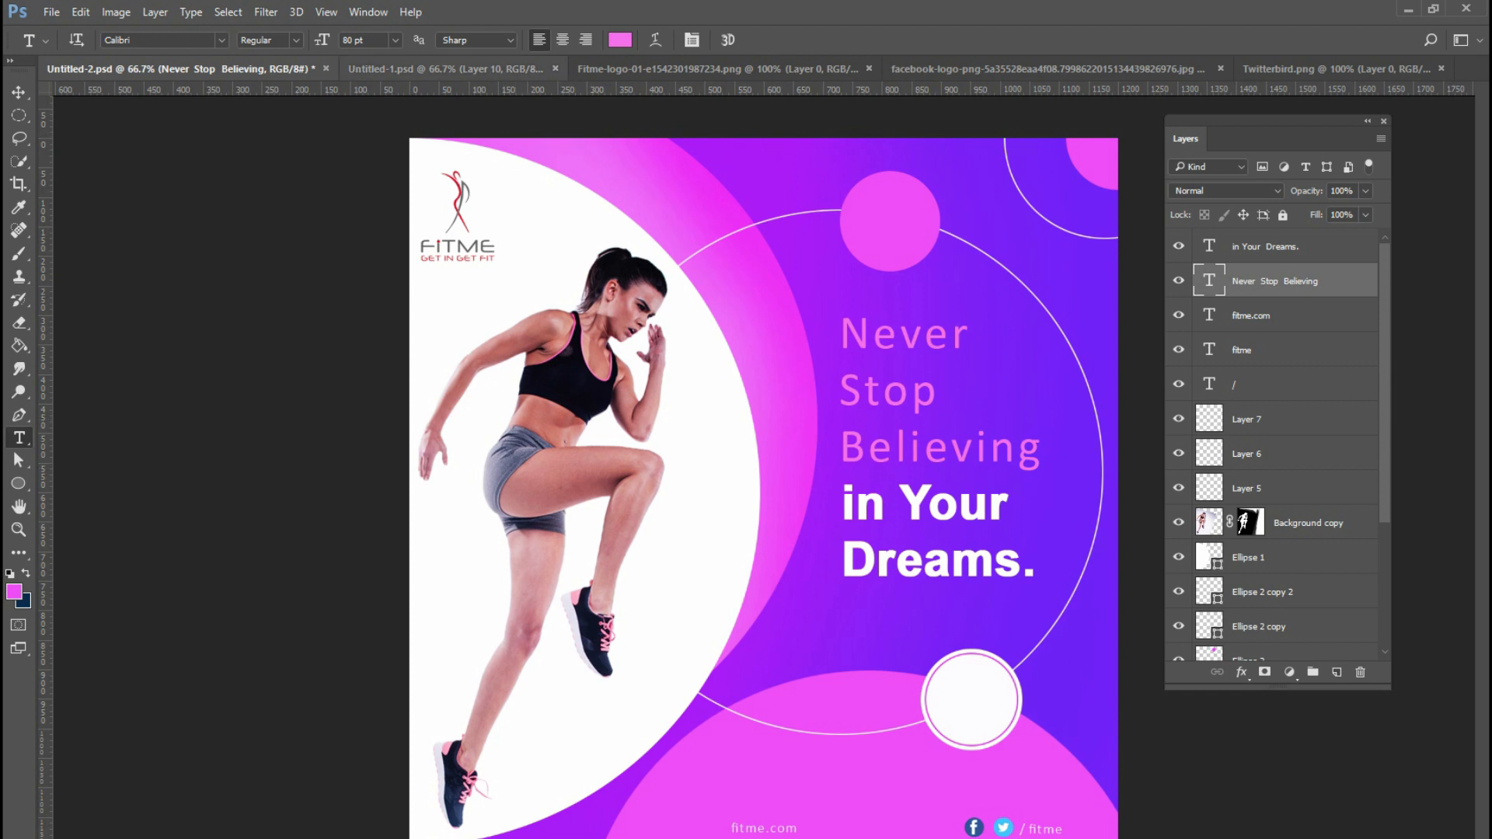
- Copy the "50" text from Untitled-1 onto the upper half of the small pink circle in the Untitled-2 banner
click(467, 68)
ctrl+click(851, 246)
drag(851, 245, 886, 196)
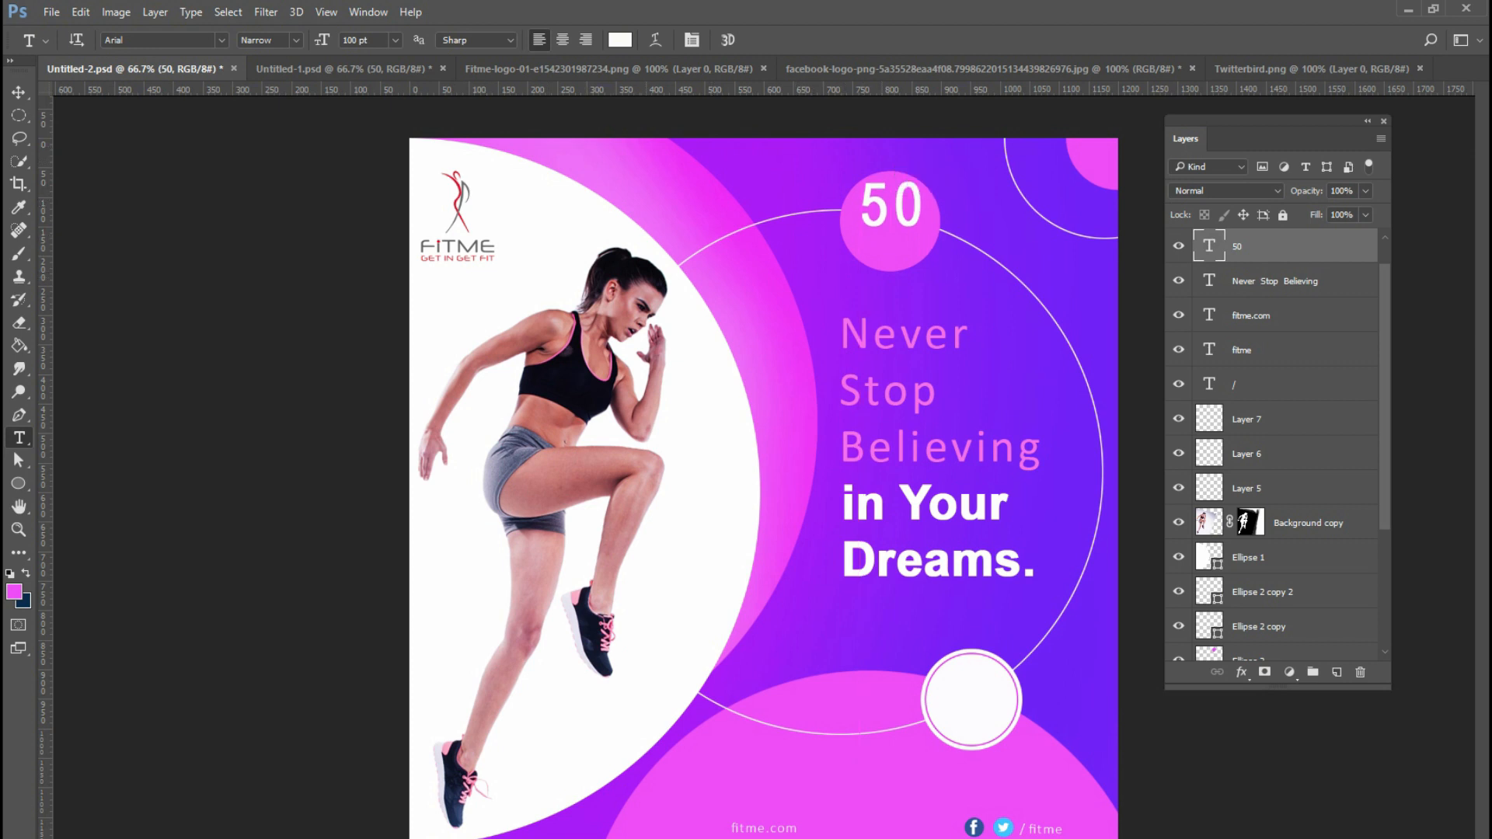
- Copy the "DISCOUNT" and "%" texts from Untitled-1, placing "DISCOUNT" below the "50" and "%" inside its zero
click(345, 69)
drag(850, 269, 912, 265)
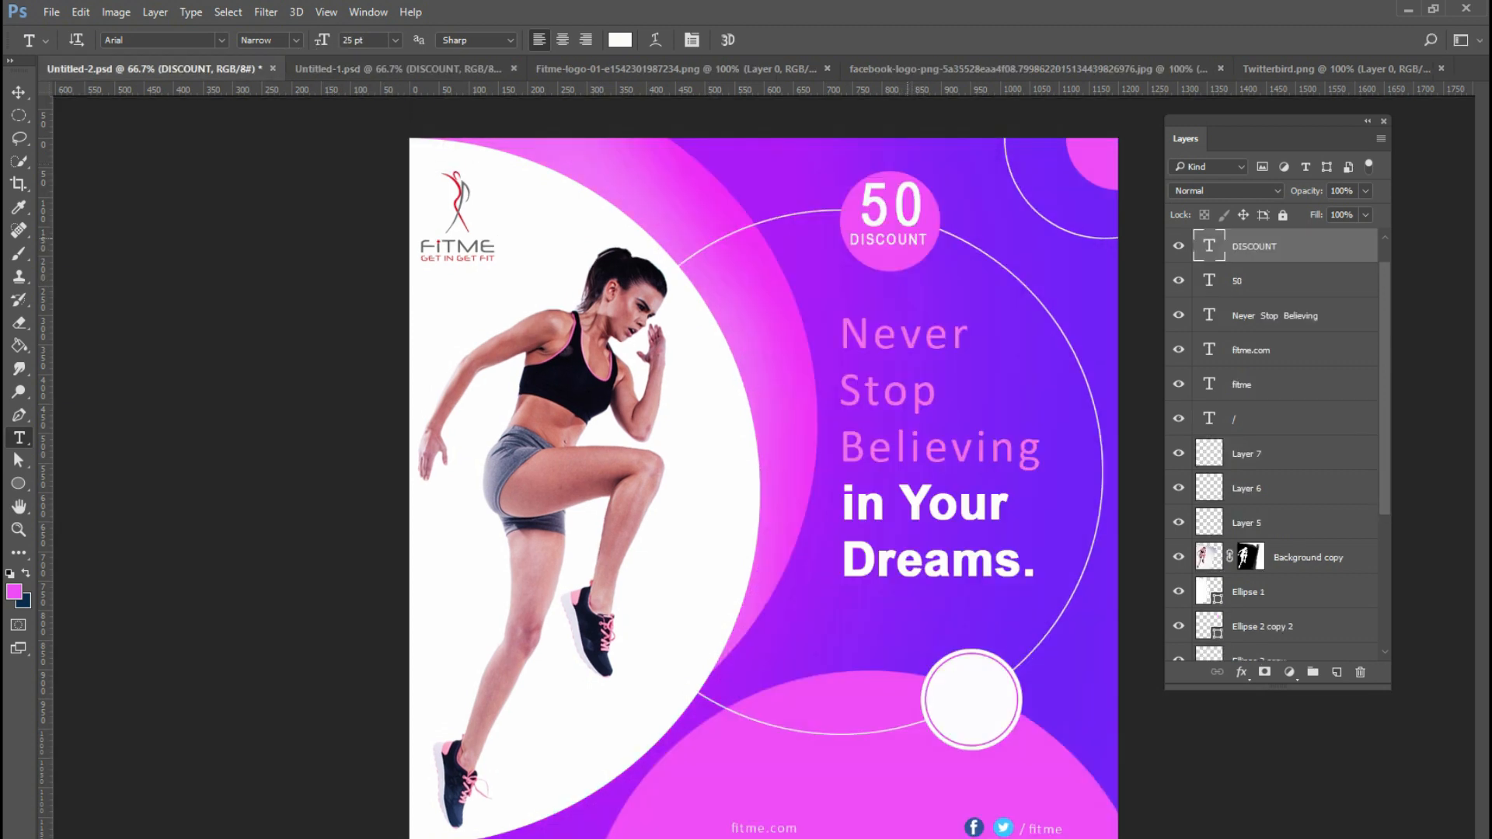
drag(911, 238, 916, 240)
click(397, 68)
drag(868, 232, 905, 200)
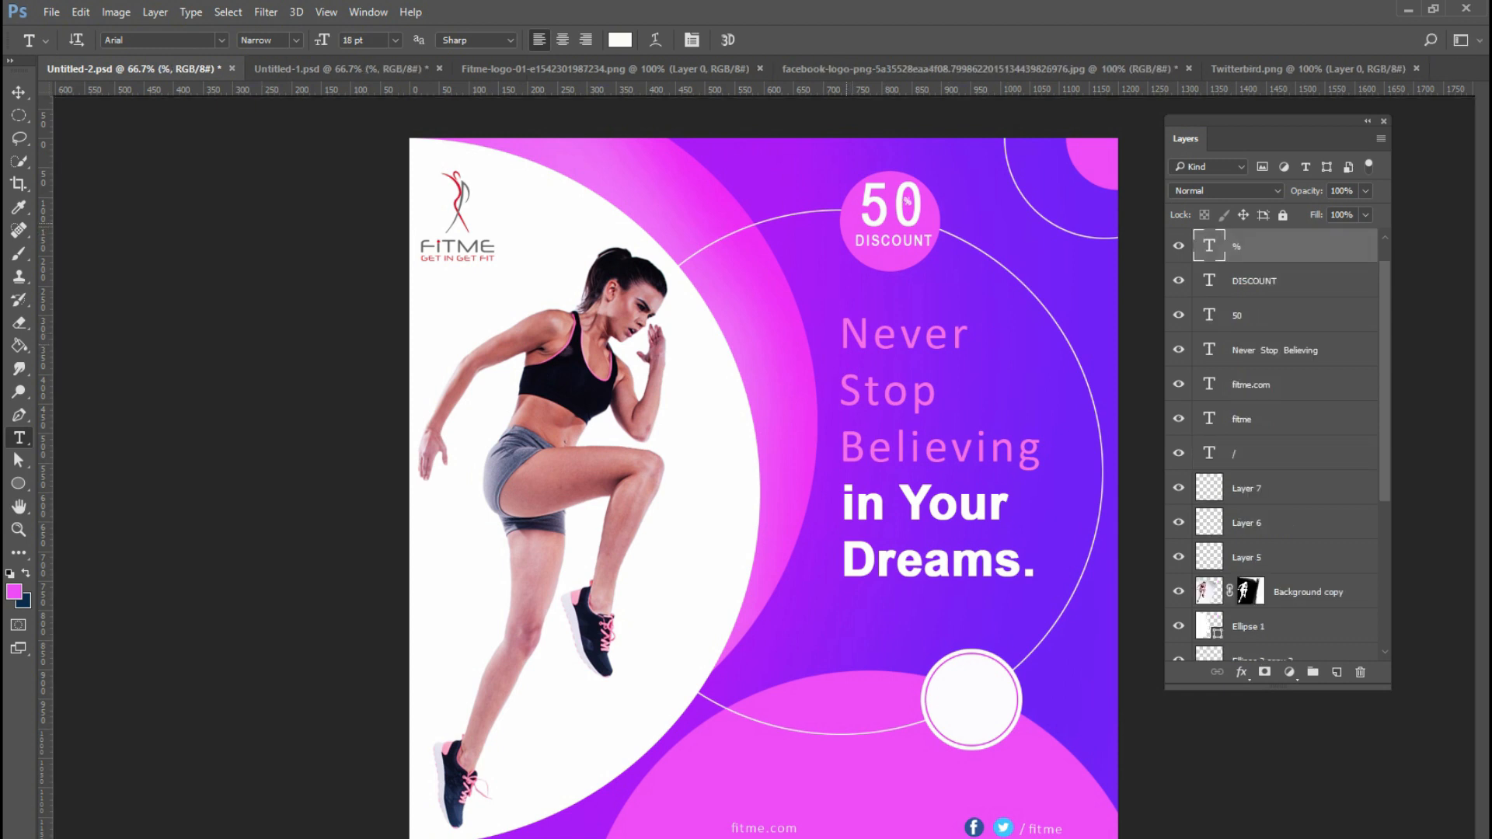
- Enlarge the pink circle behind "50 DISCOUNT" to about 110.6% around its centre and nudge it slightly upward
ctrl+click(847, 224)
key(ctrl+t)
drag(940, 171, 945, 165)
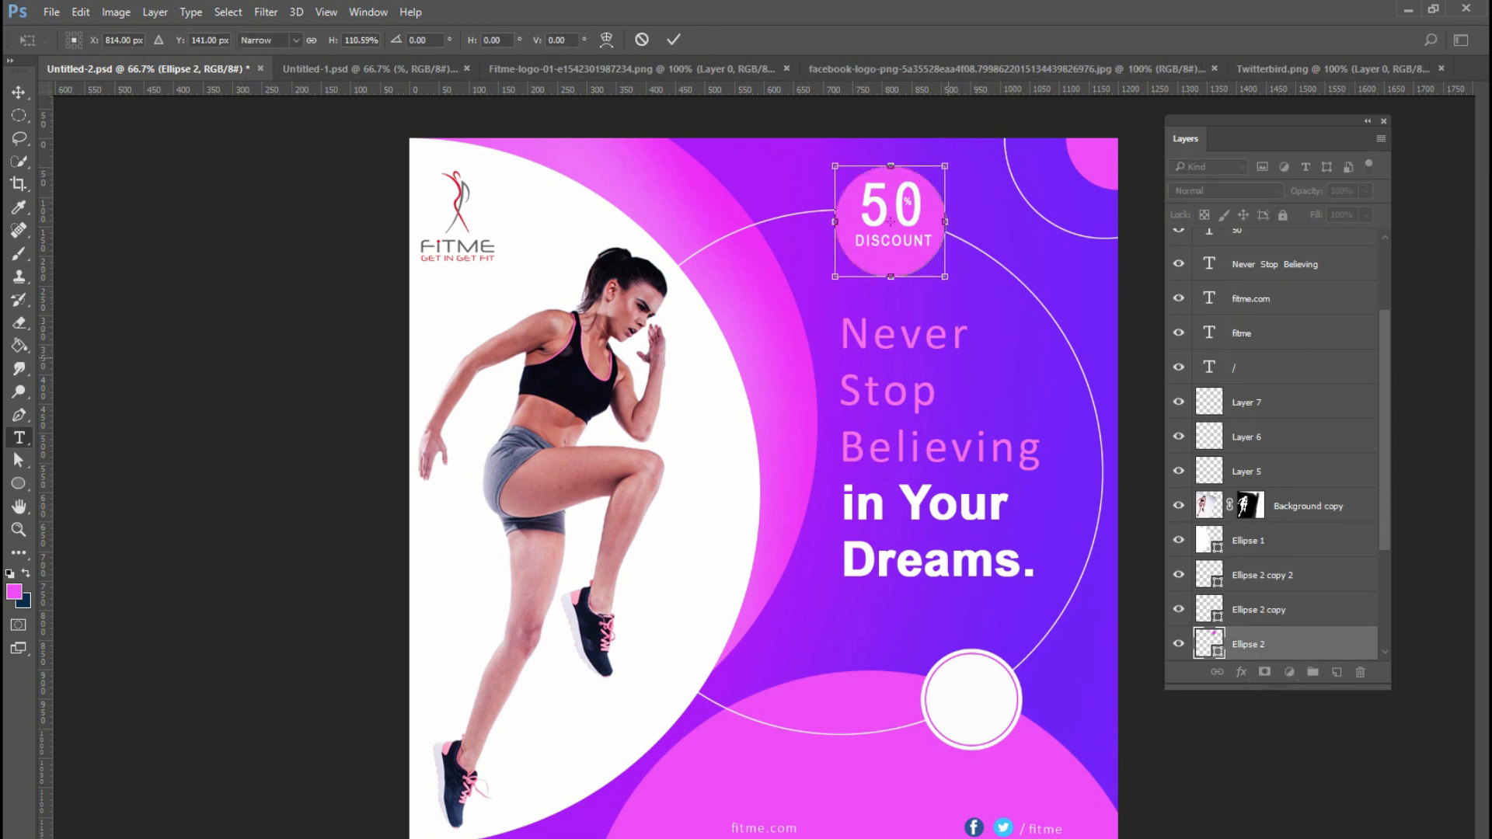
key(Return)
key(ctrl+Up)
key(ctrl+Up)
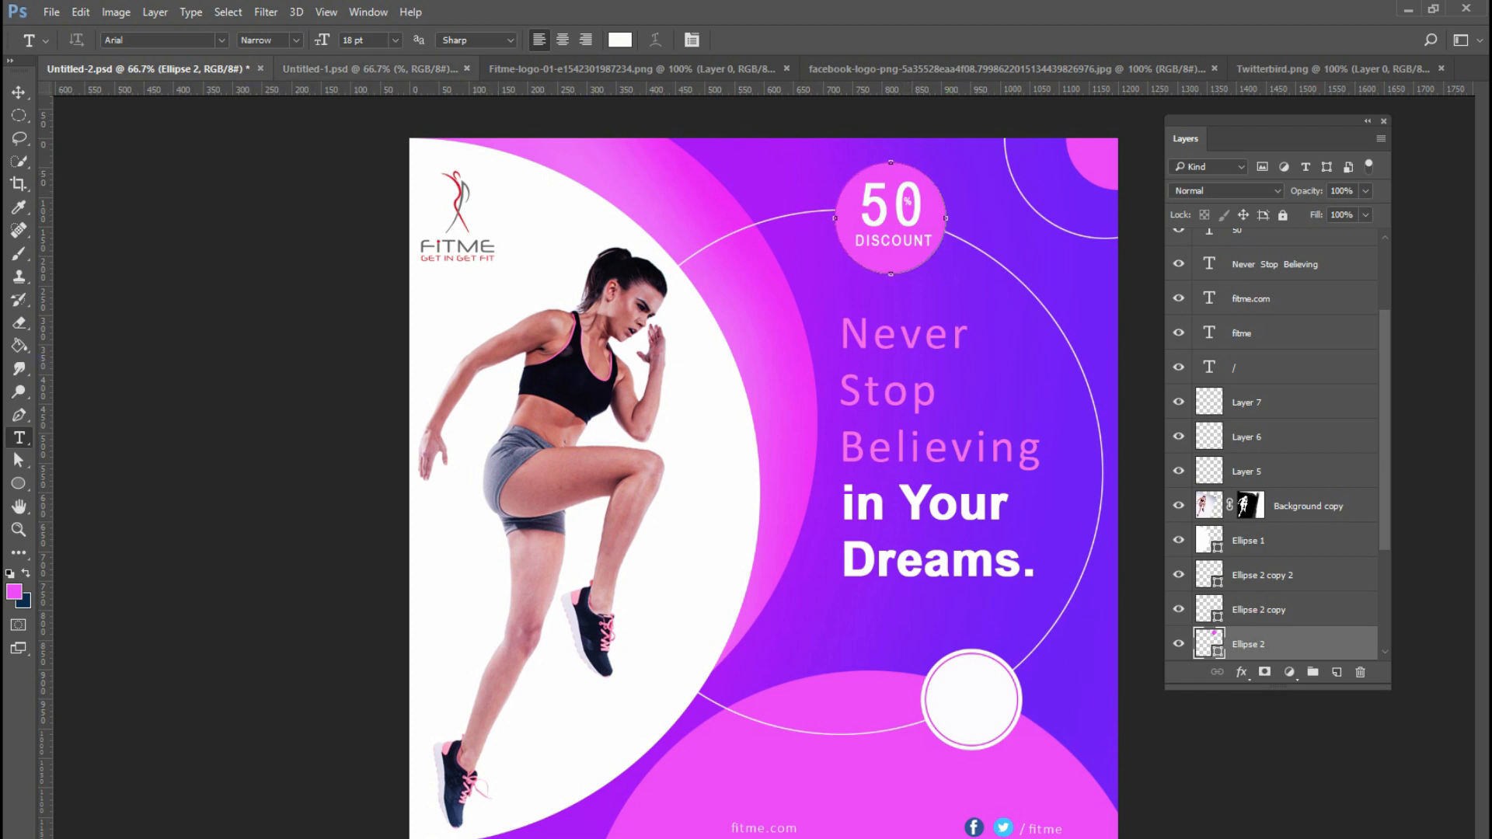
- Copy the "DAYS FREE TRIAL" text from Untitled-1, bring it to the front and place it in the white circle's lower half
click(368, 68)
ctrl+drag(988, 658, 984, 719)
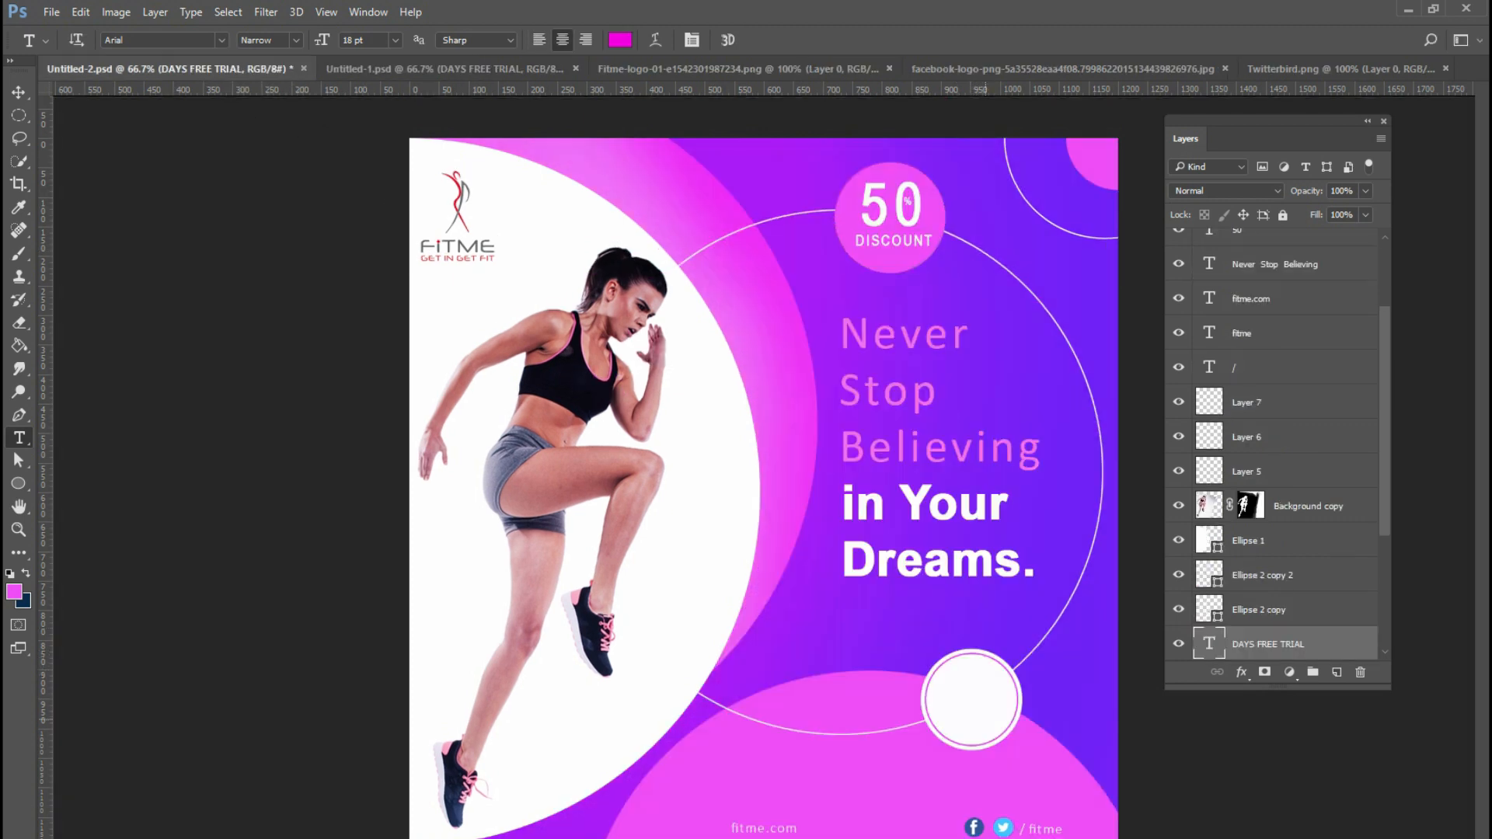
key(ctrl+shift+bracketright)
ctrl+drag(1011, 670, 1002, 671)
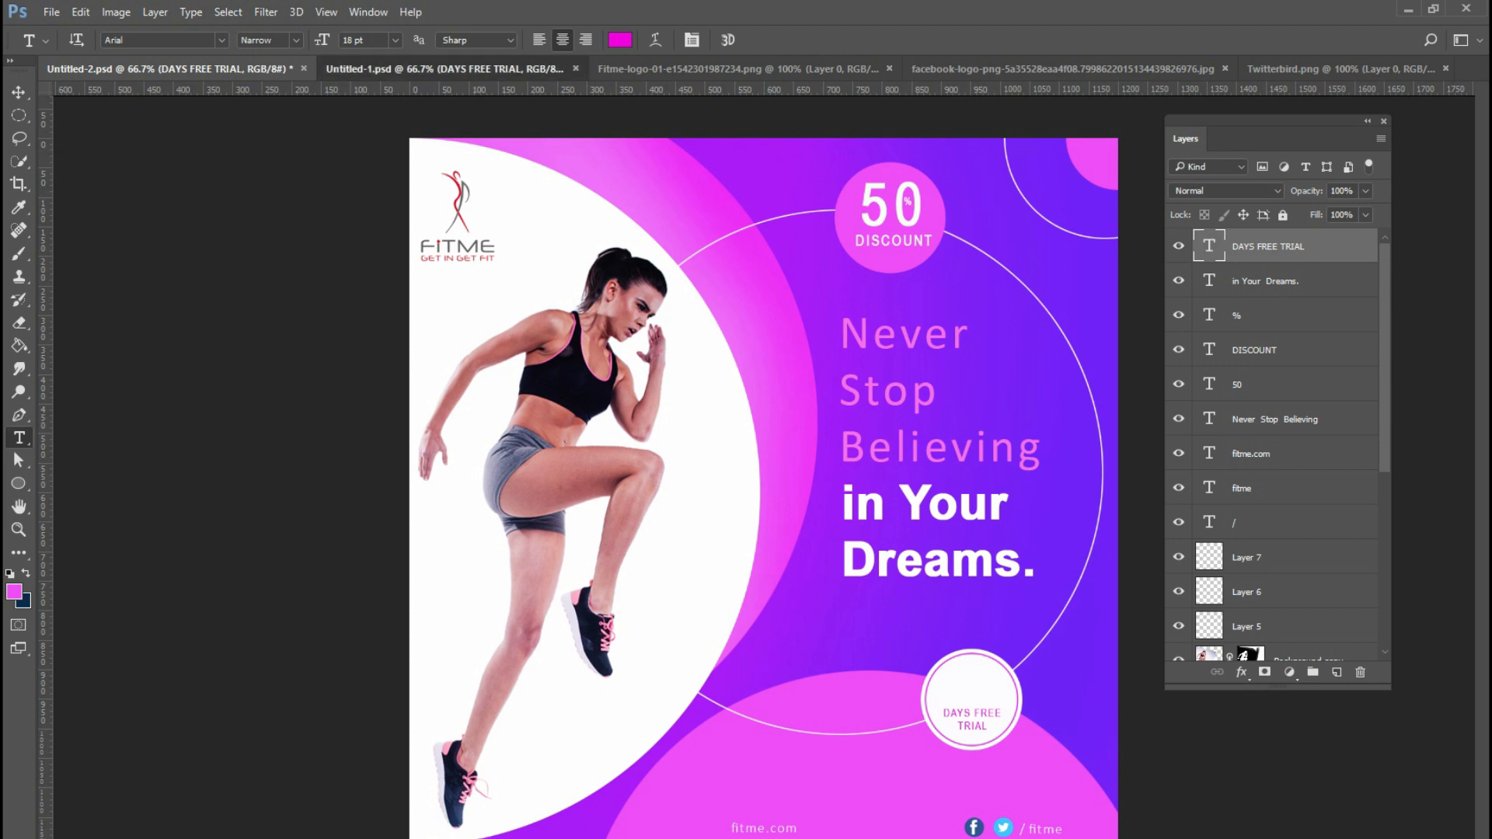
- Copy the "7-14" text from Untitled-1 into the white circle above "DAYS FREE TRIAL"
click(513, 68)
ctrl+click(992, 638)
ctrl+drag(992, 638, 1001, 678)
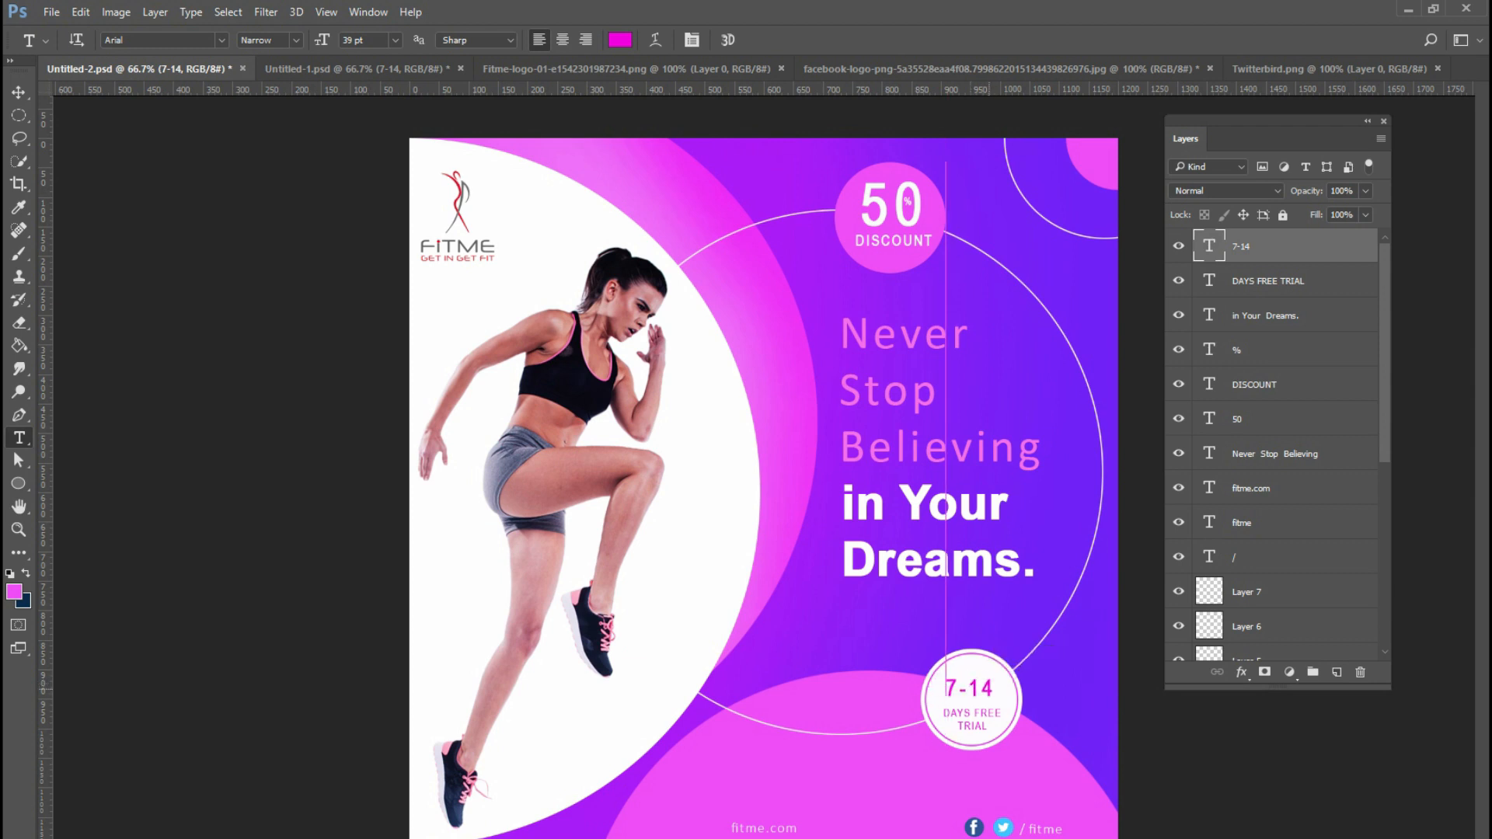
click(354, 69)
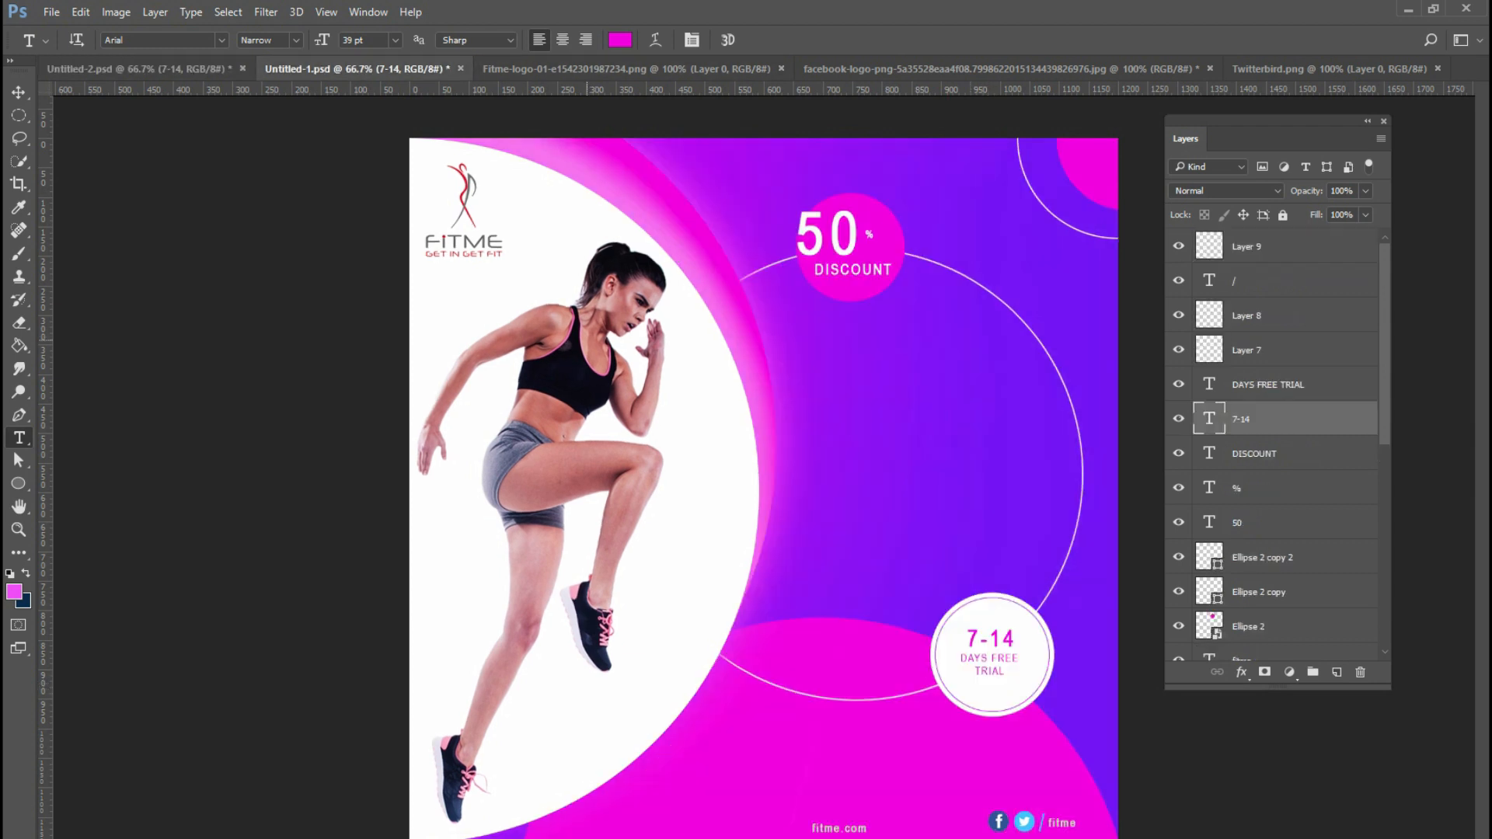
key(z)
alt+click(823, 542)
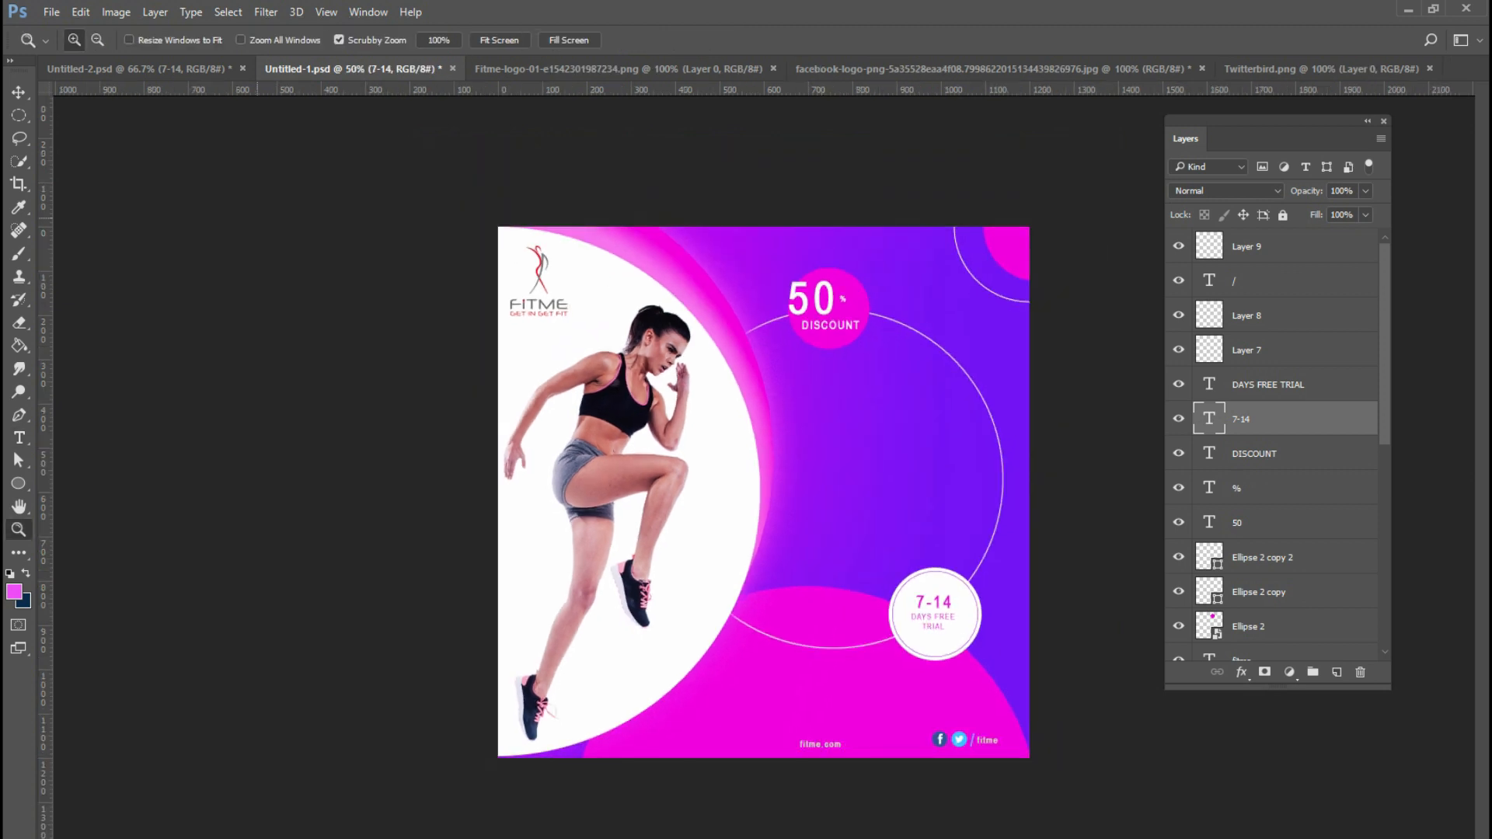
click(137, 68)
alt+click(851, 606)
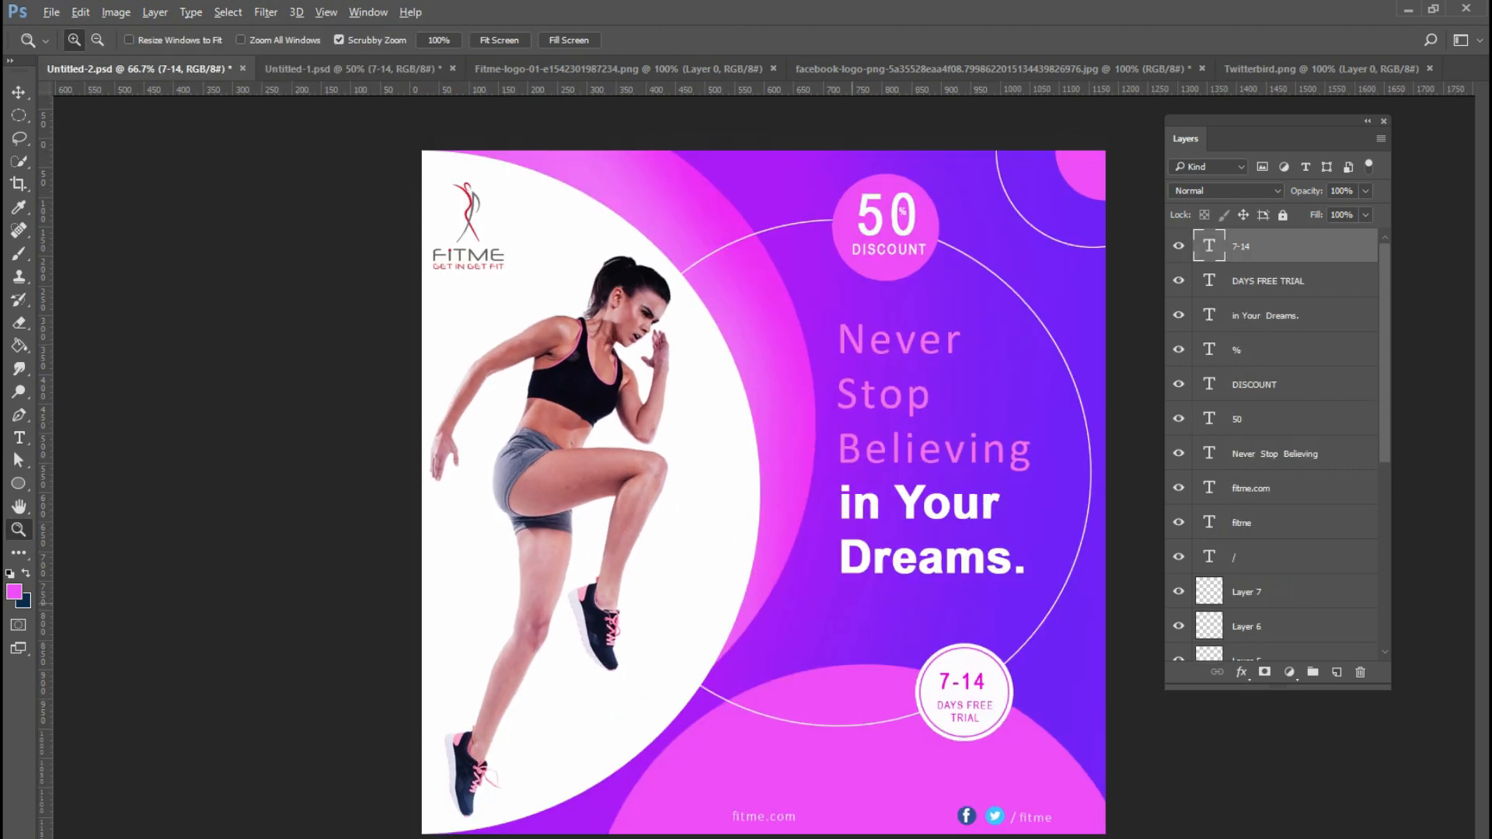
click(872, 560)
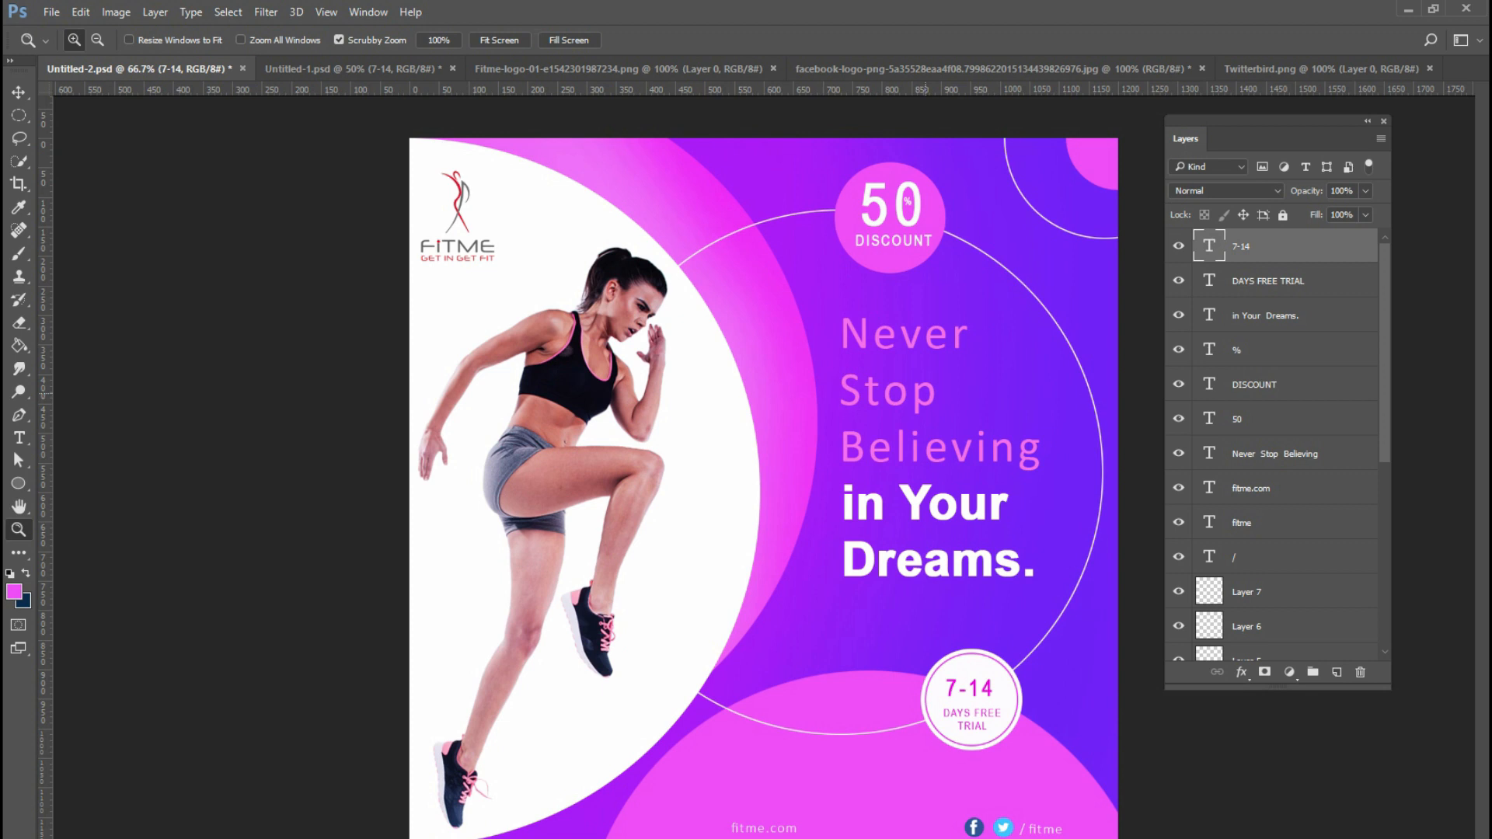
- Add an Outer Glow to the large pink circle on Layer 1 in Normal mode with 73% opacity, 57% noise and 32% spread
key(alt+comma)
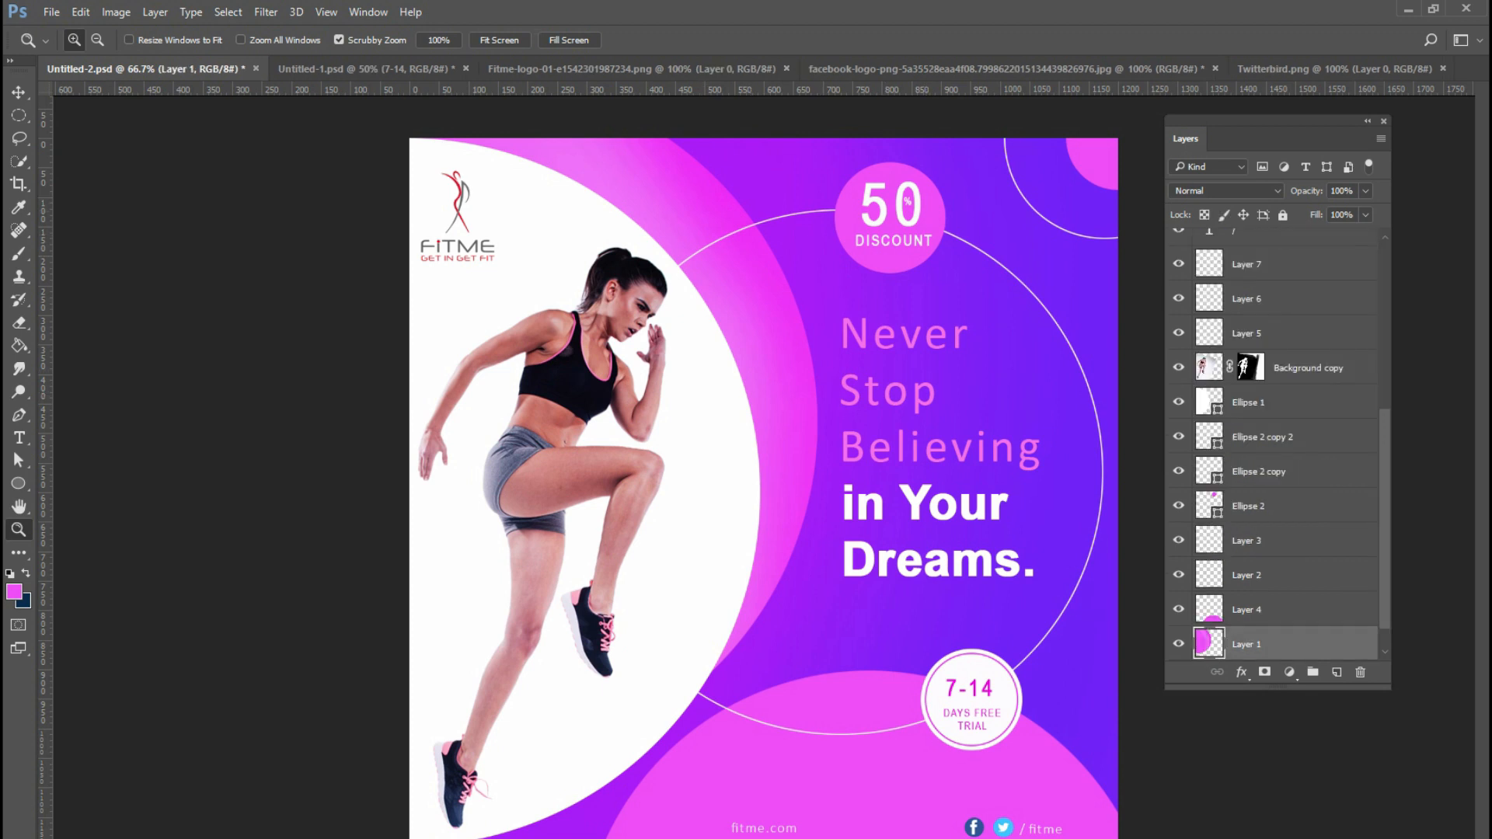
click(1241, 672)
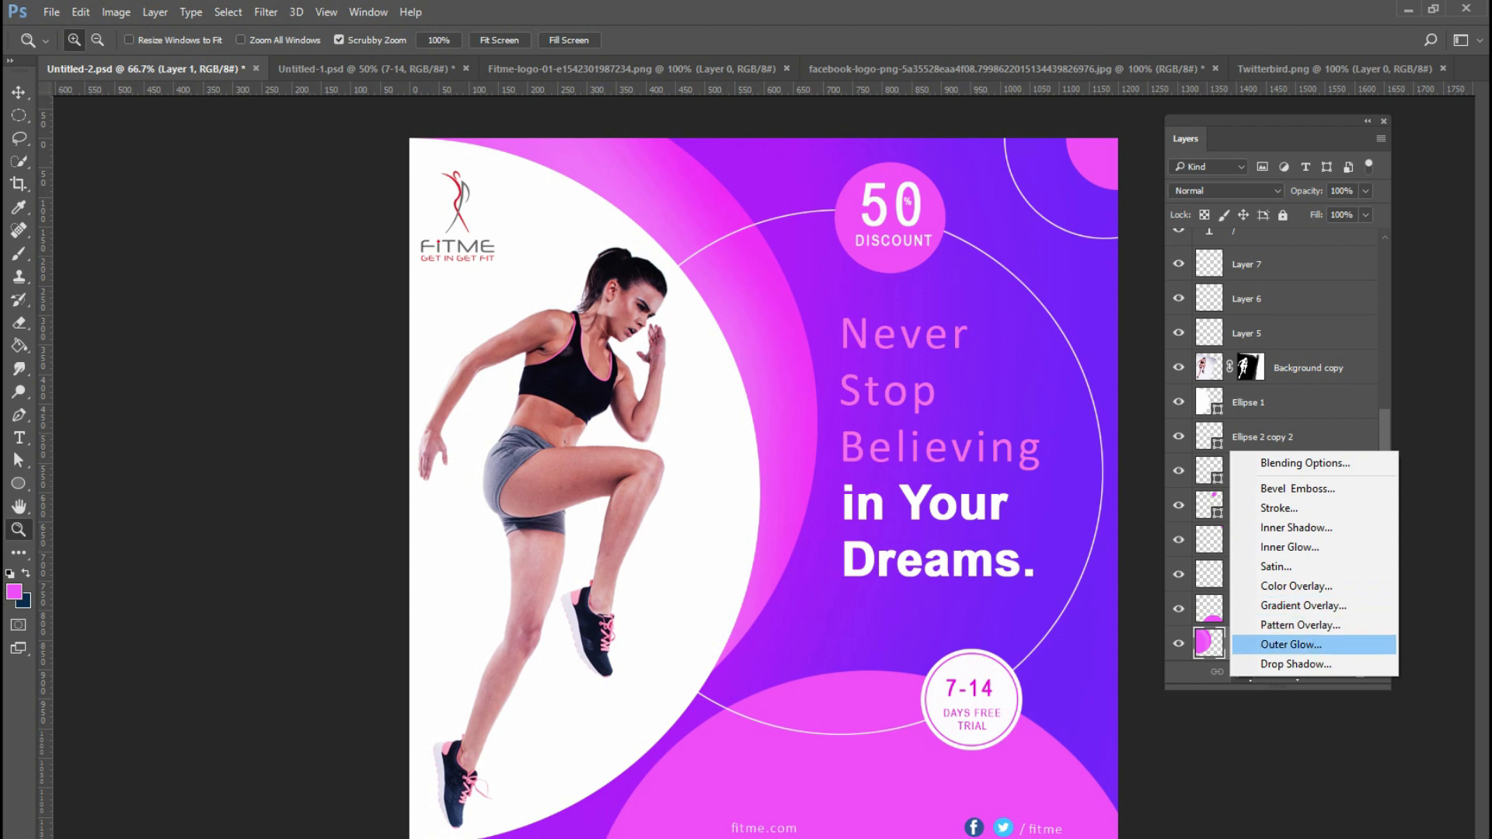
click(1291, 645)
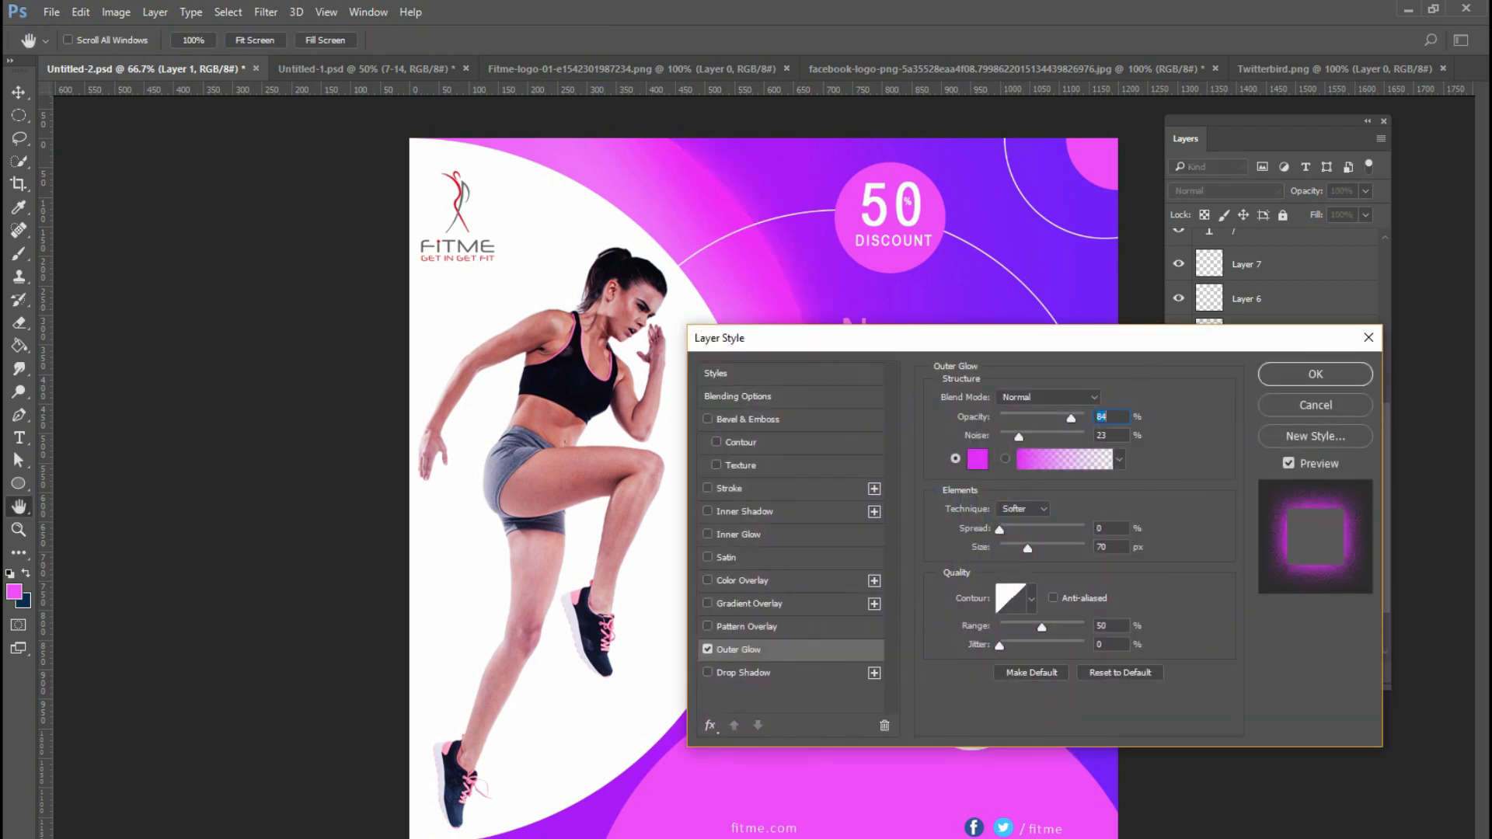
click(1048, 397)
click(1026, 412)
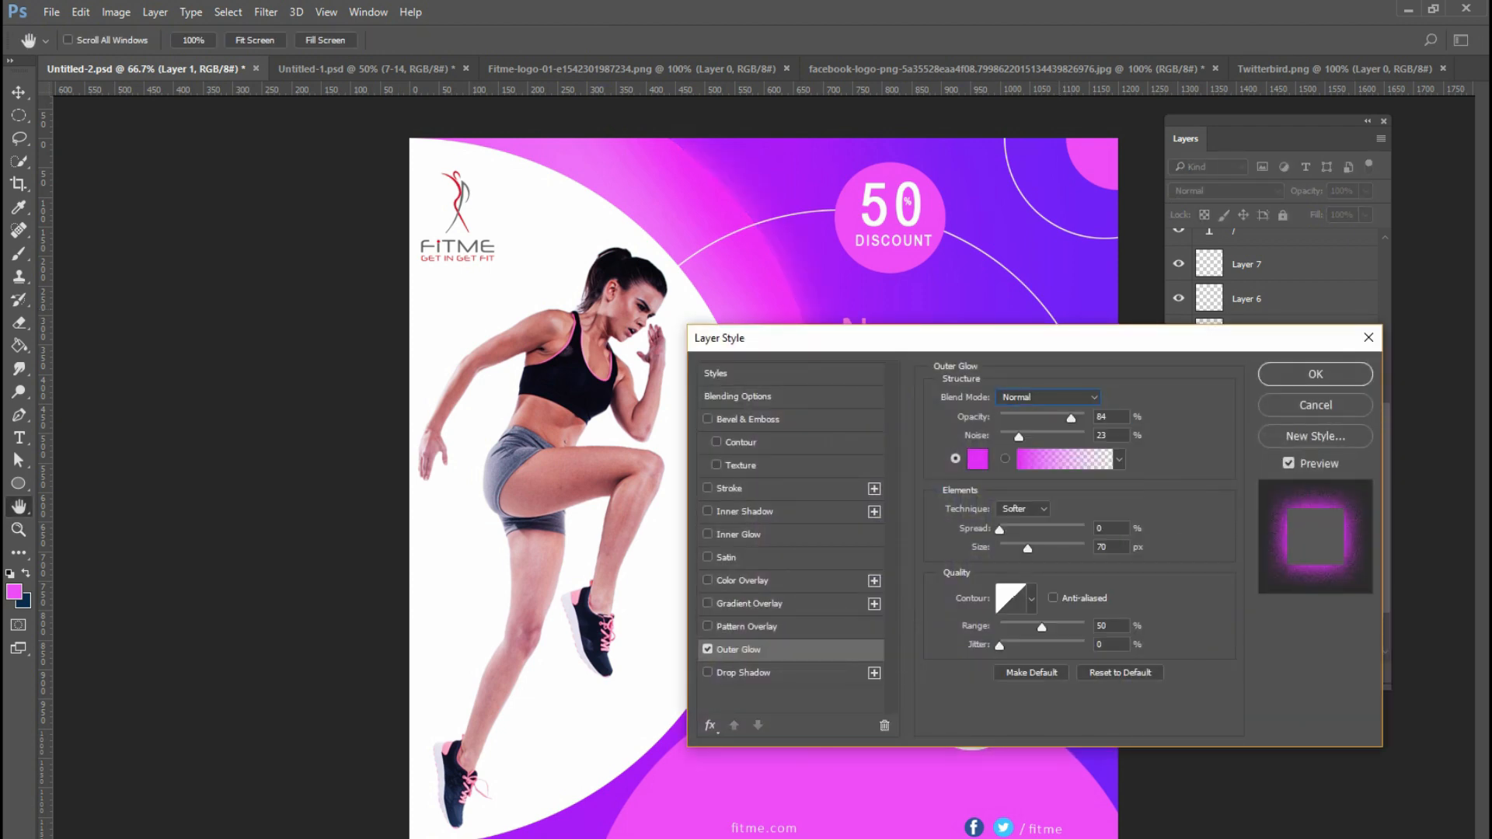
drag(1000, 529, 1027, 530)
drag(1072, 419, 1045, 438)
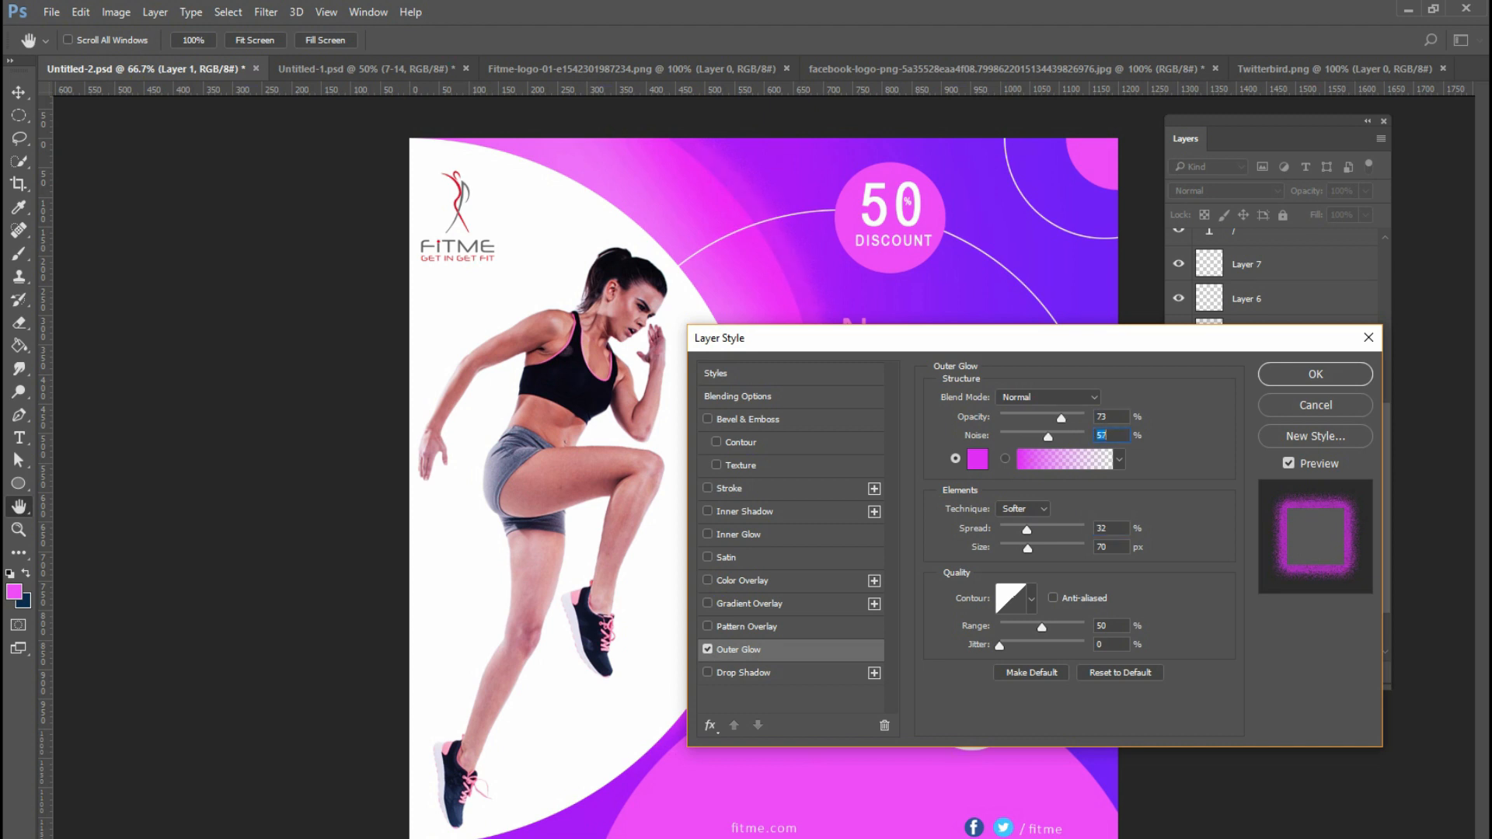
click(1316, 374)
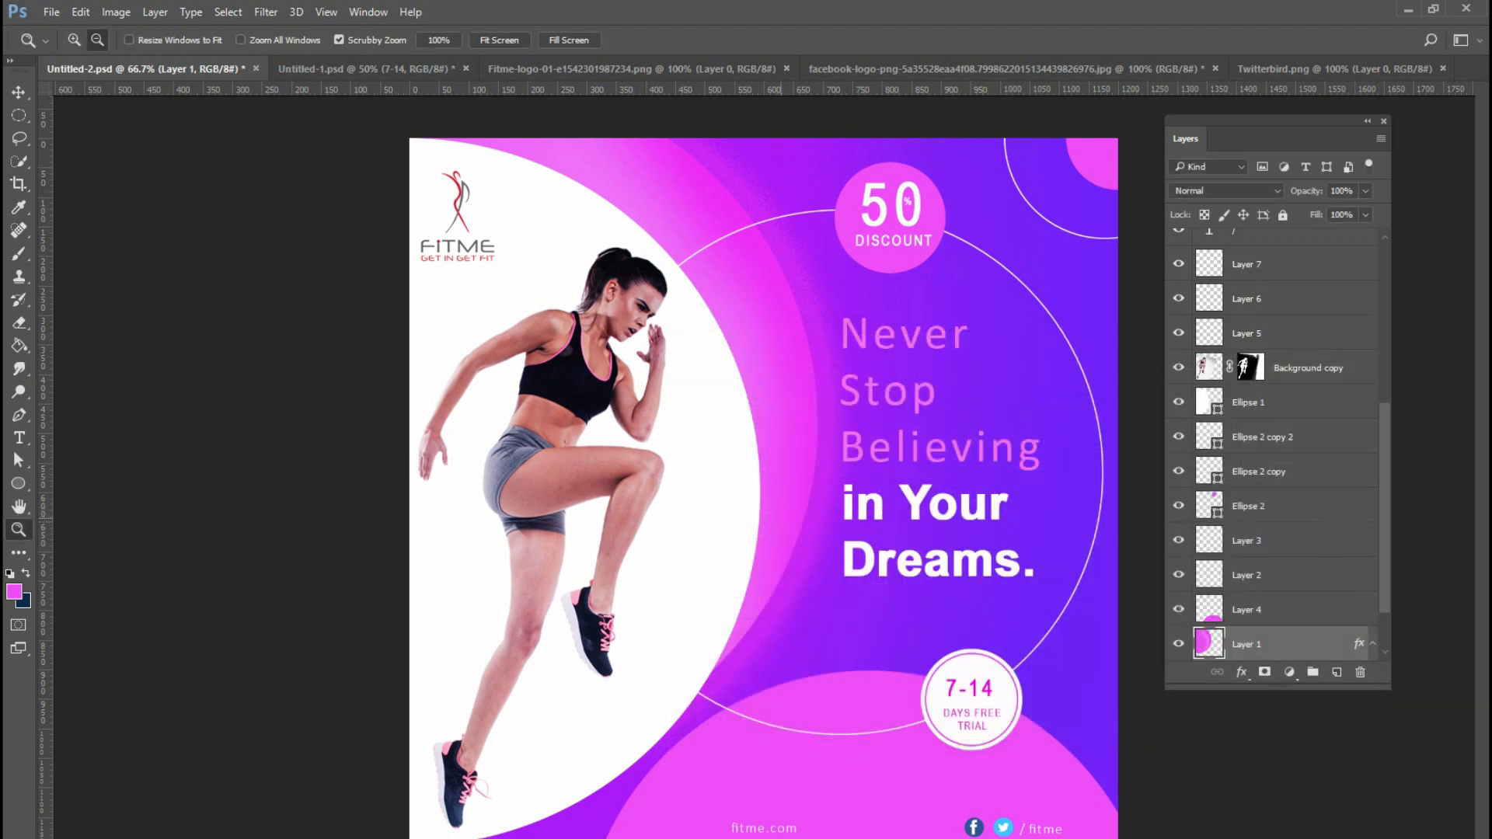
- Show the Timeline and create a video timeline for the banner
alt+click(785, 527)
click(782, 517)
click(367, 11)
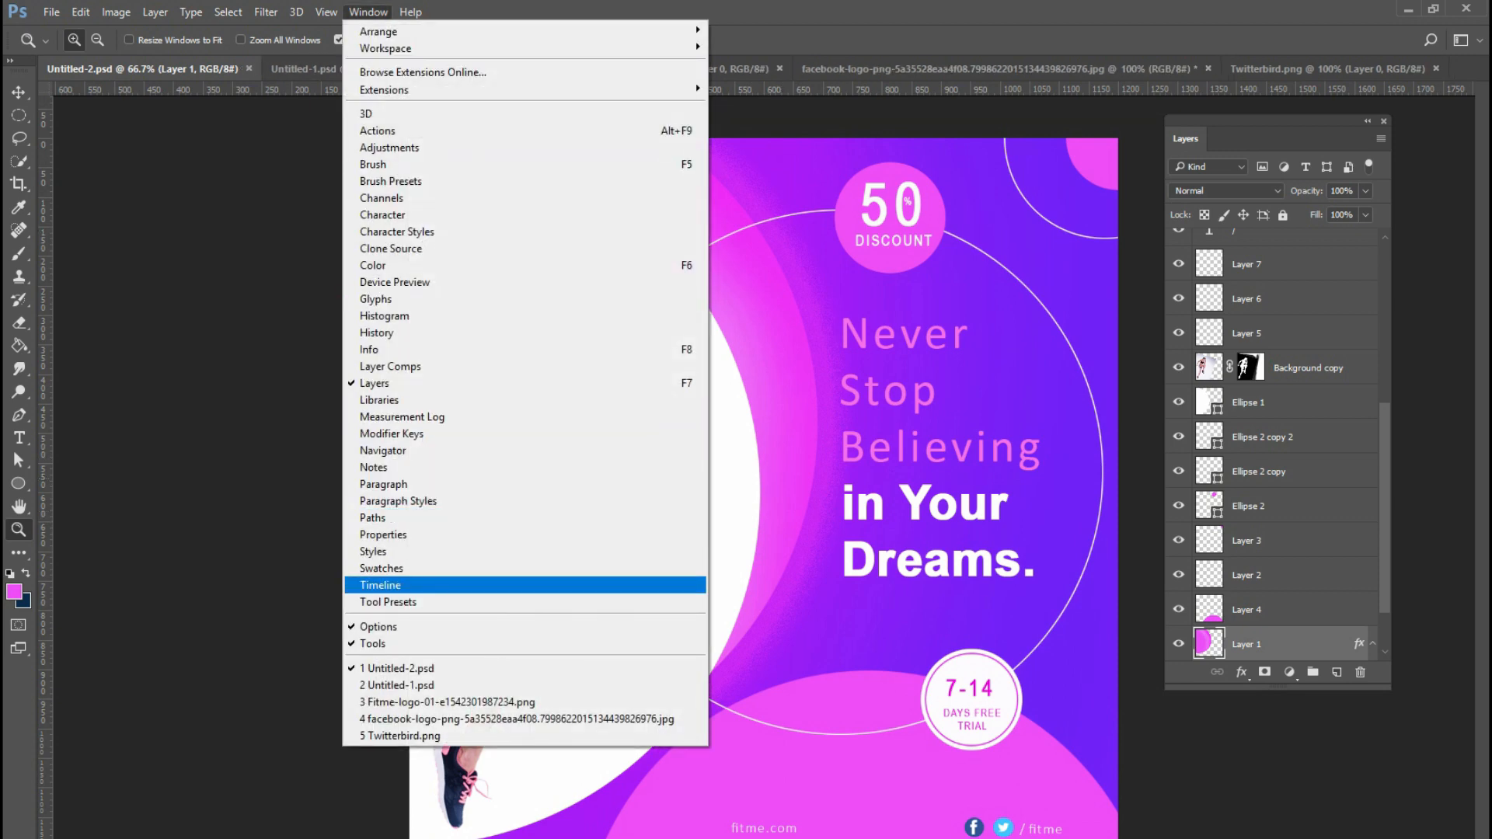
click(380, 584)
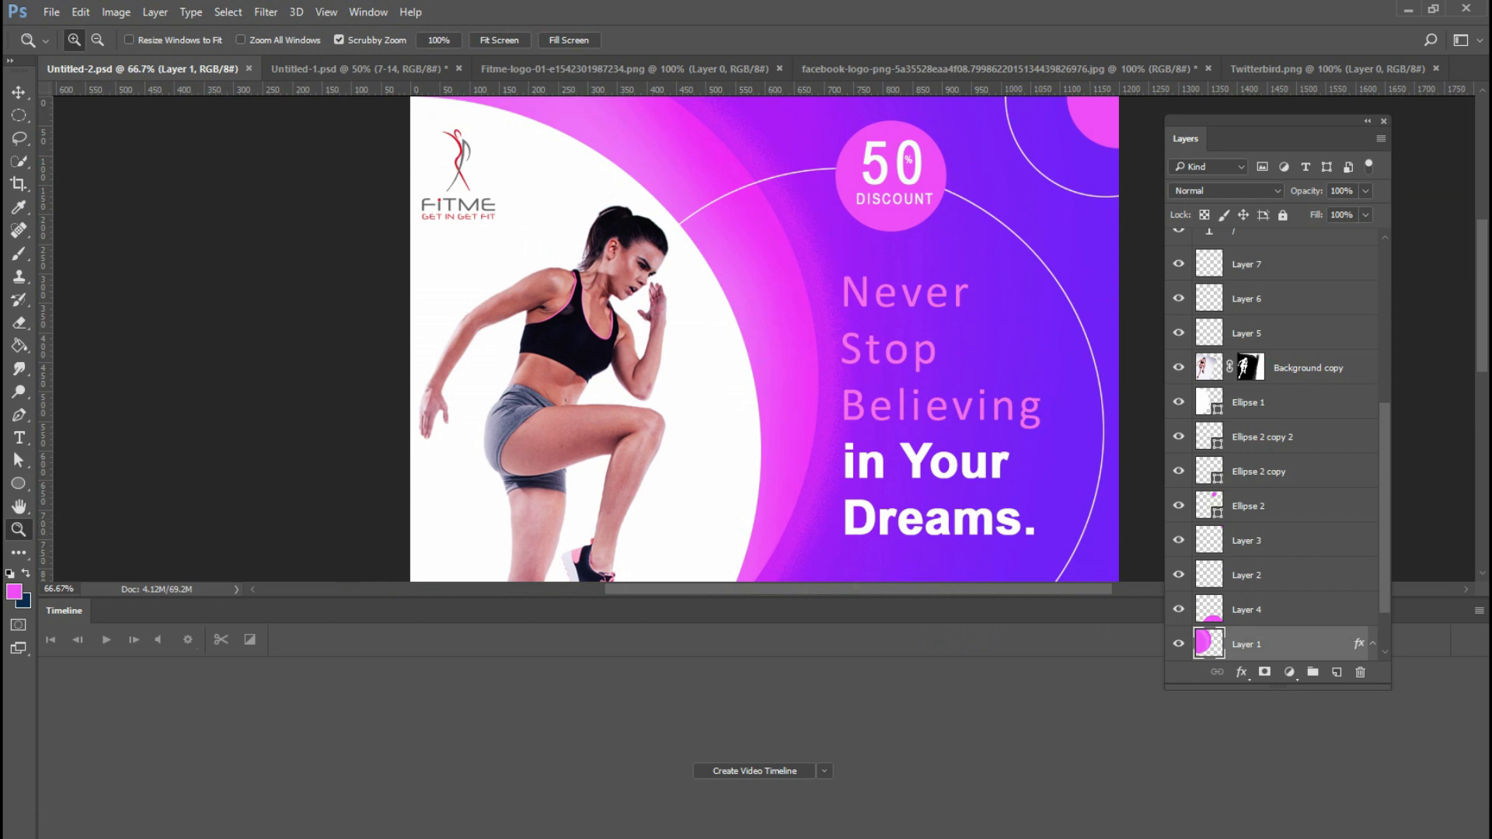
click(755, 771)
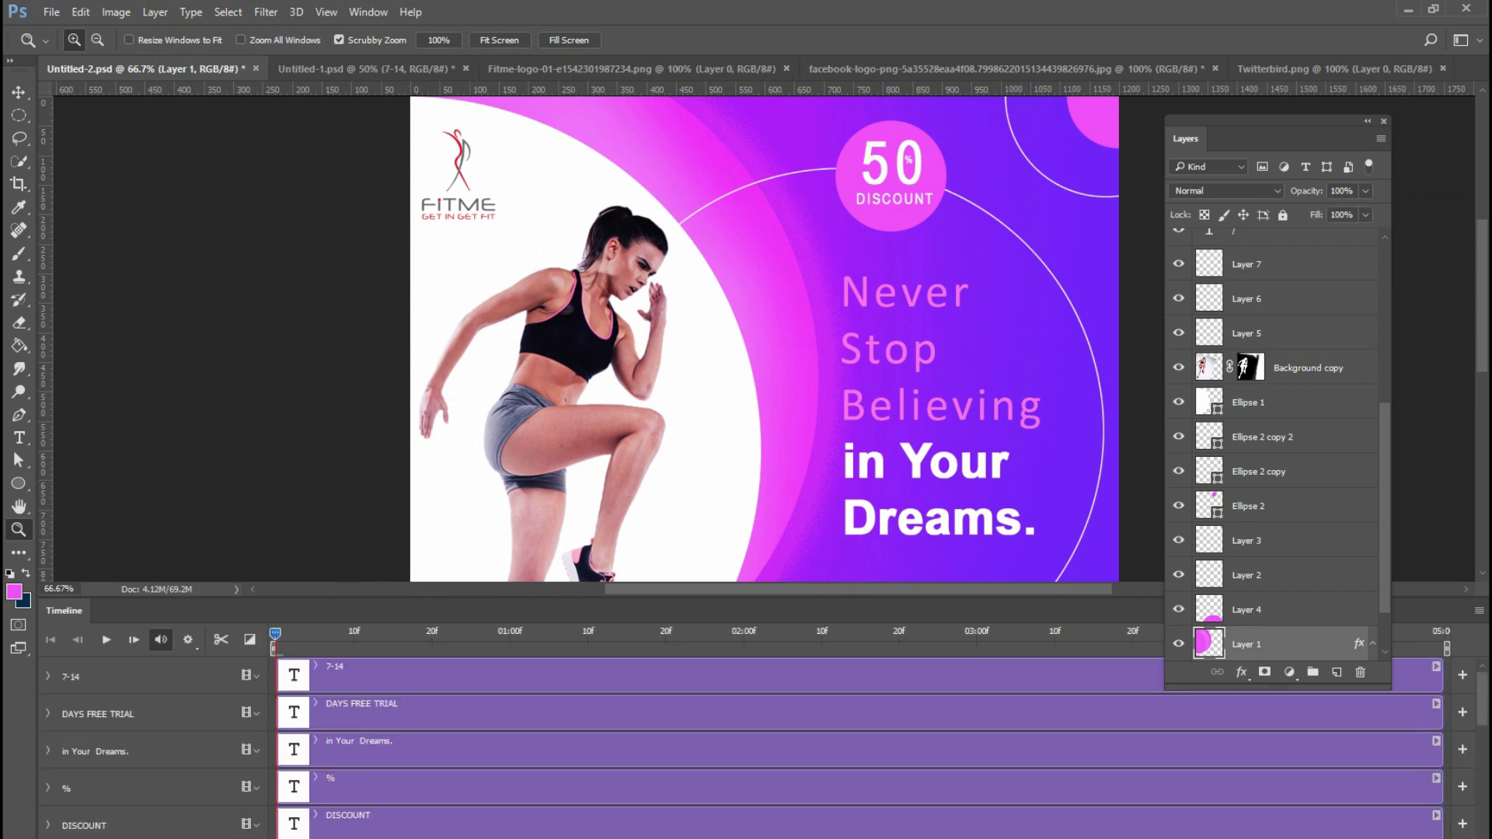
- Fit the banner on screen, then float the timeline in its own window and enlarge it to show more layer tracks
scroll(738, 748, down, 17)
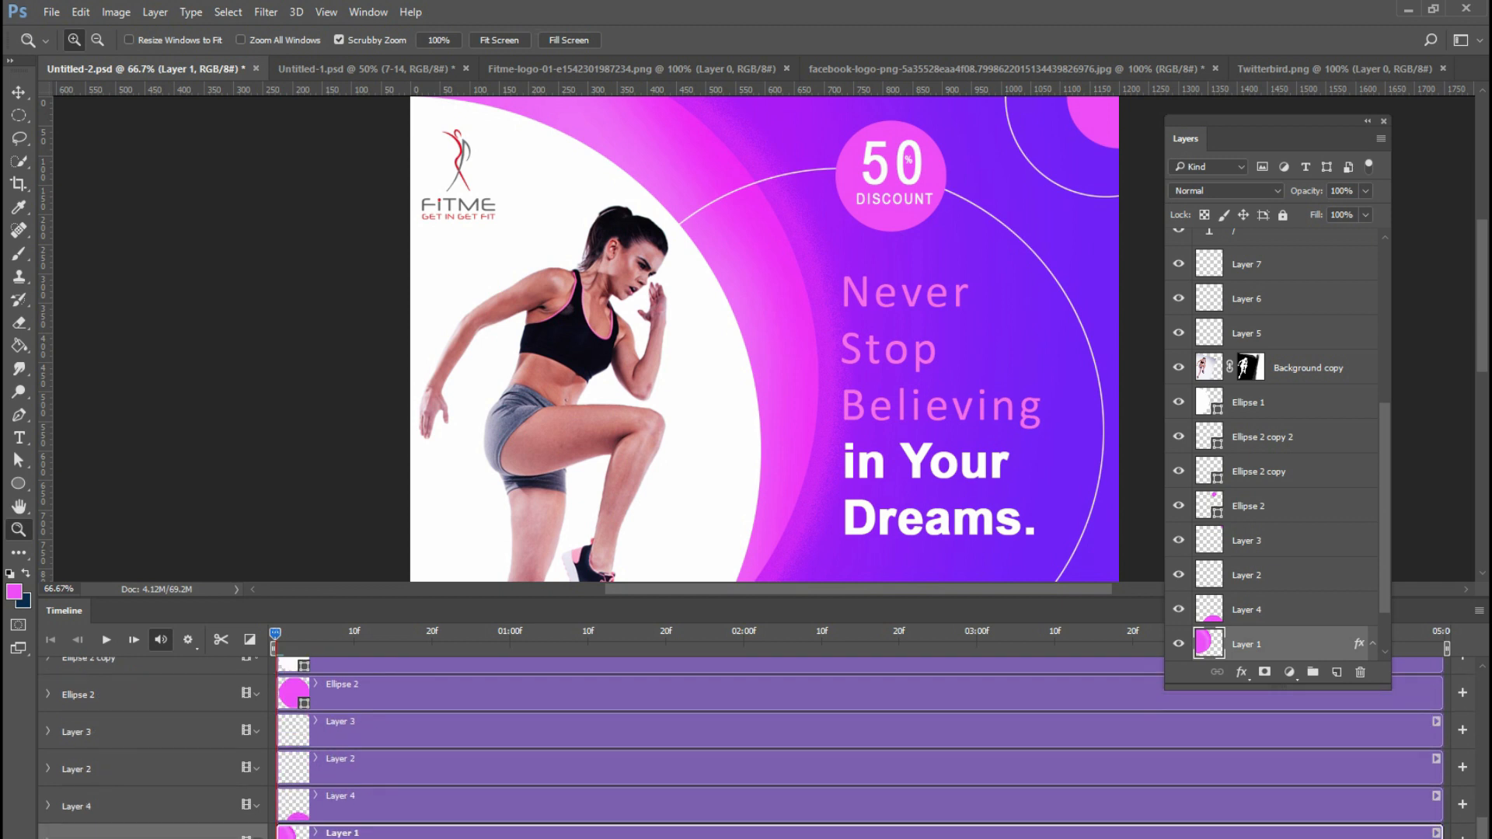
right_click(812, 351)
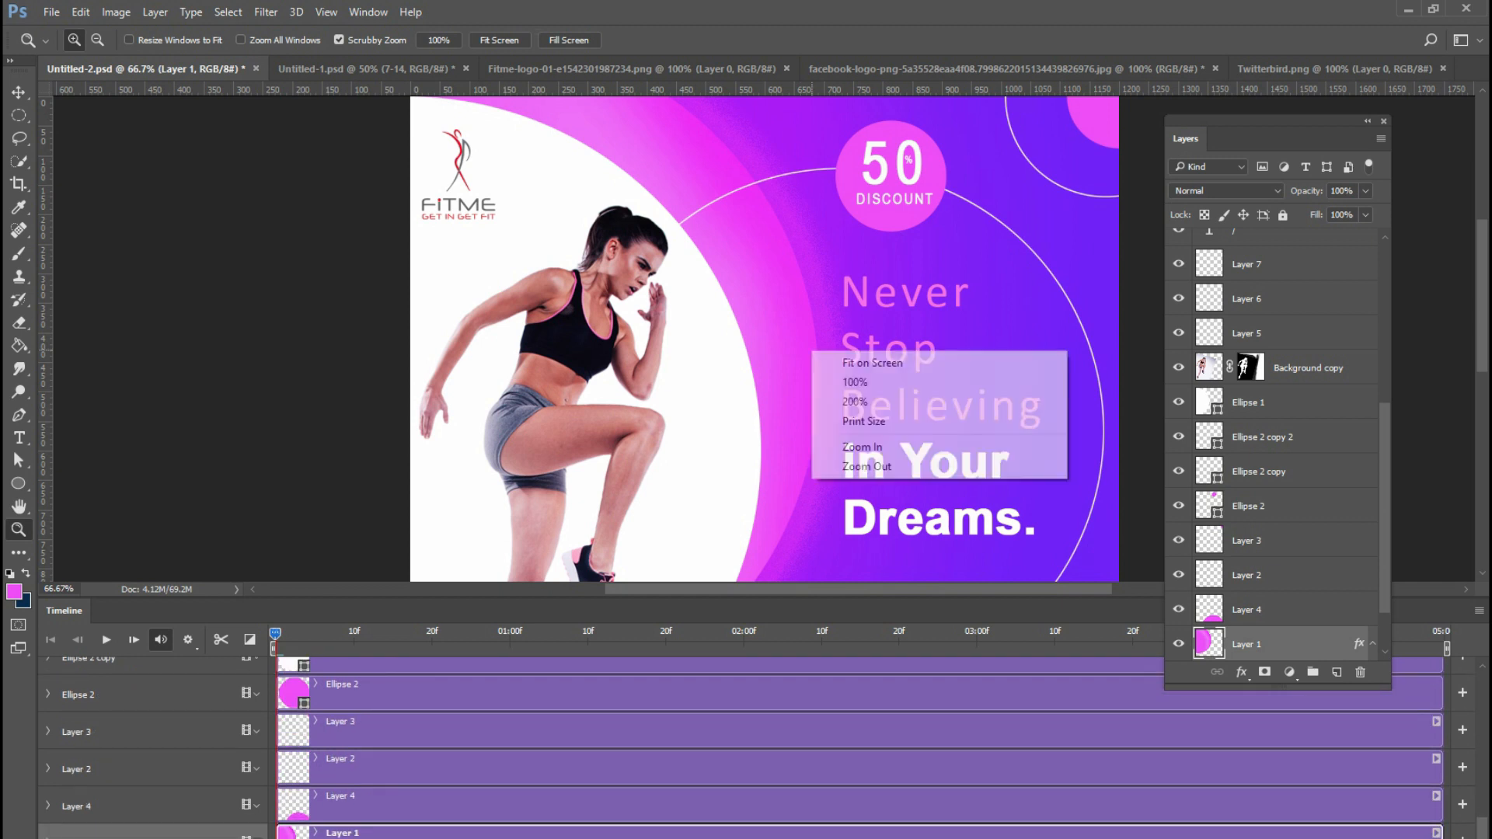
click(831, 361)
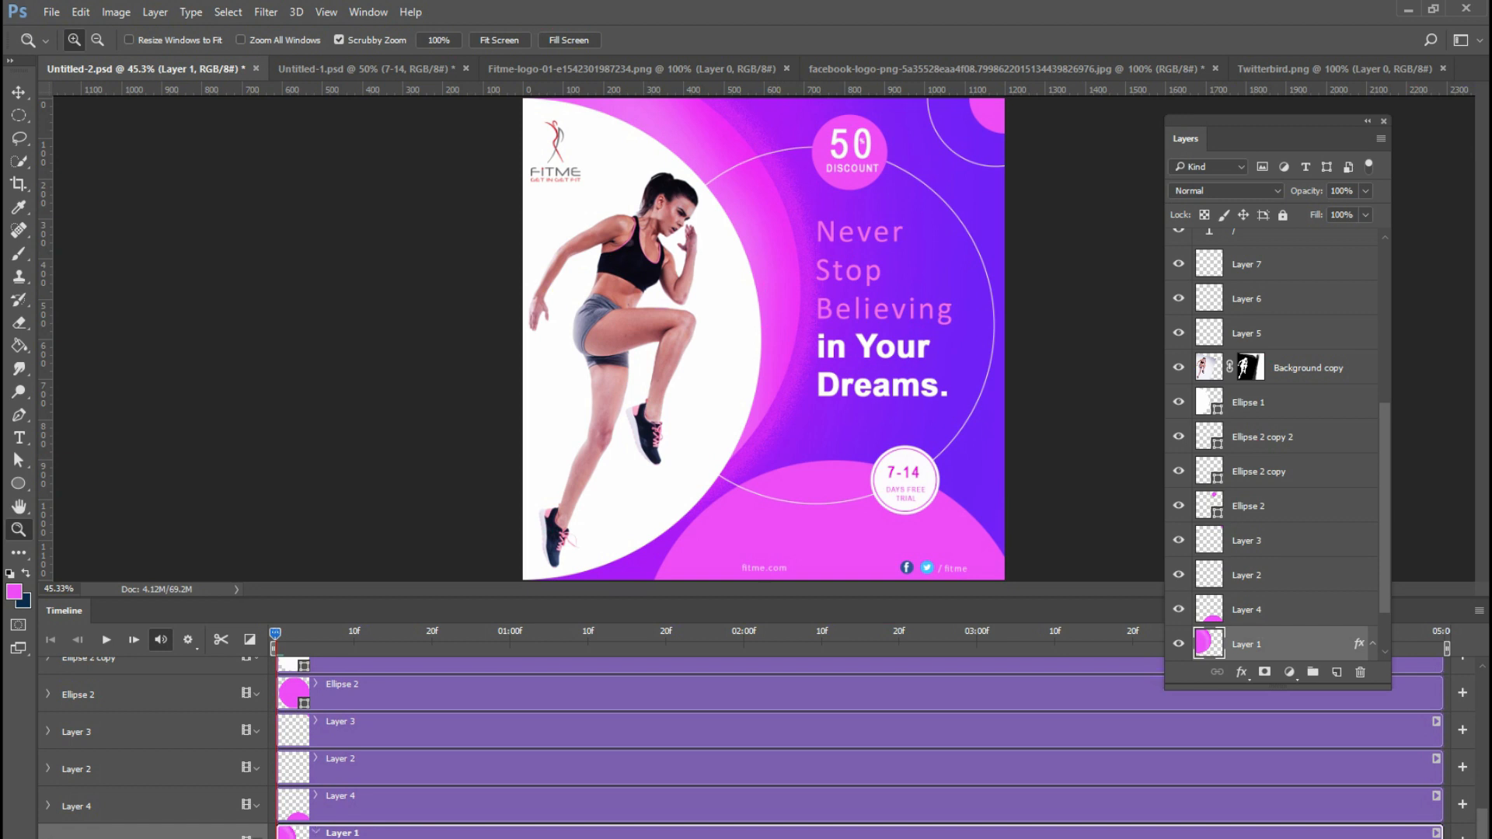
scroll(740, 748, down, 2)
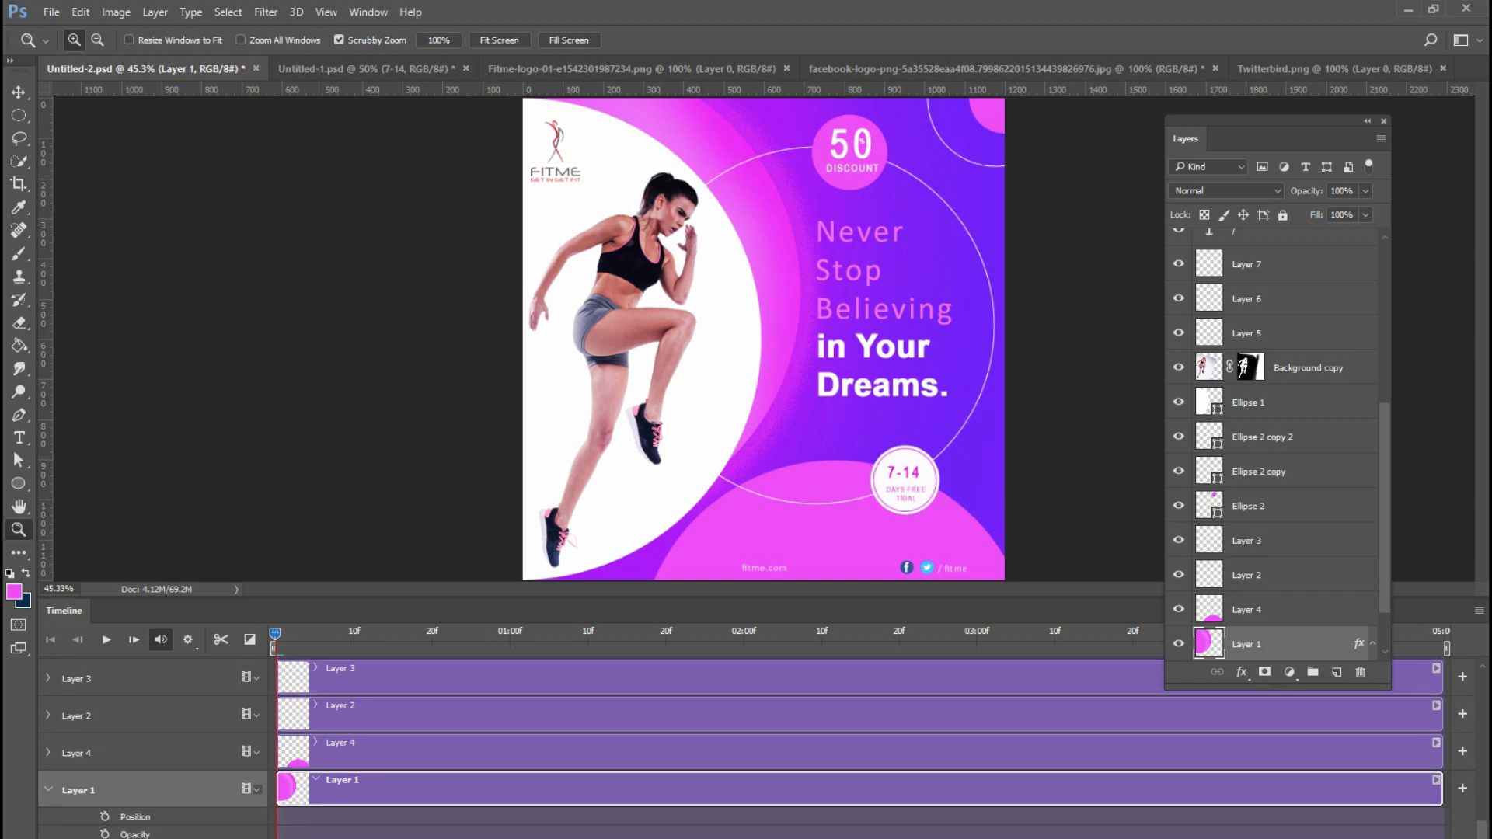
drag(221, 611, 277, 365)
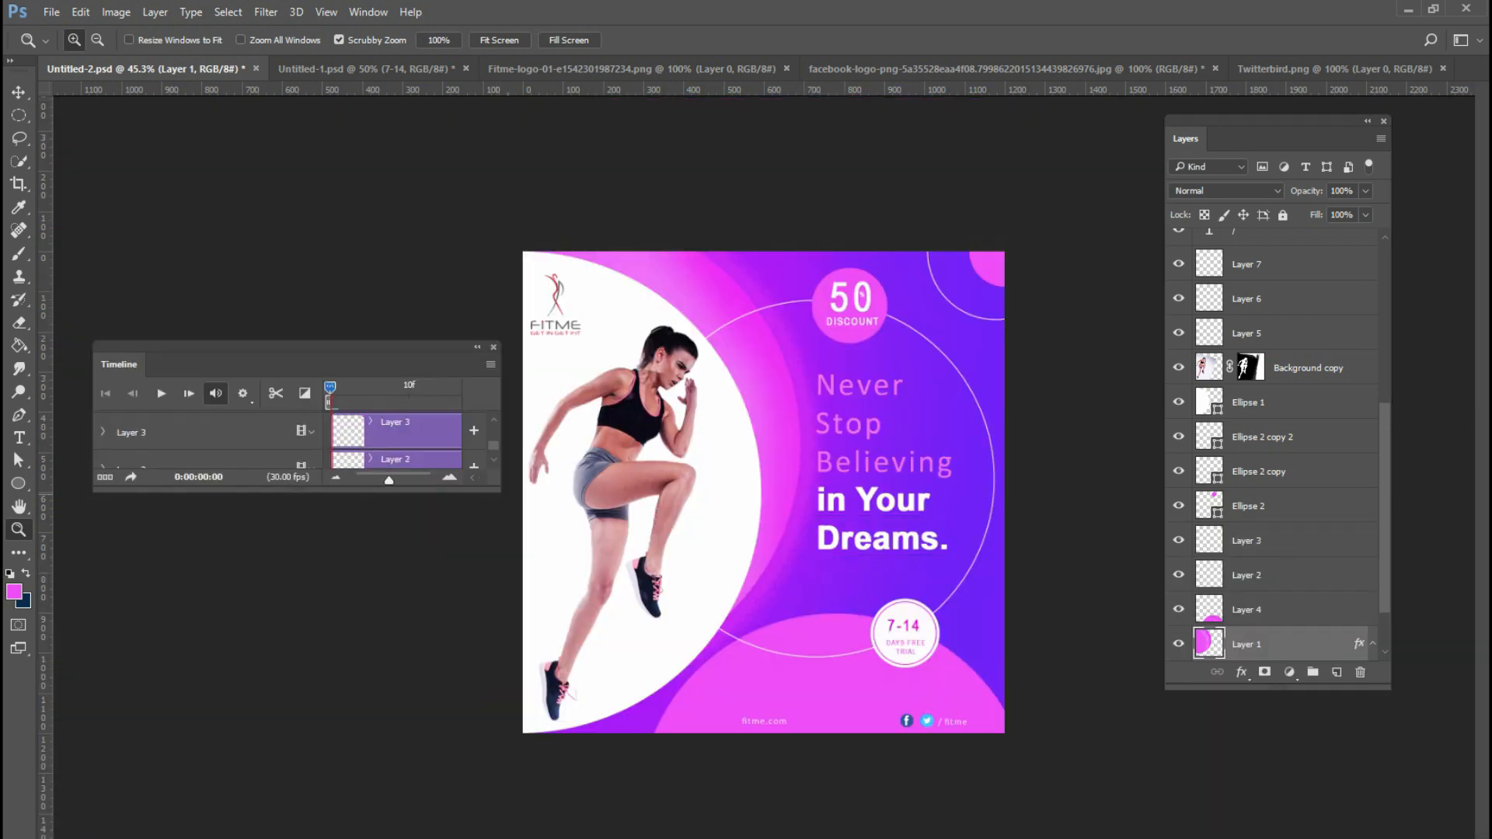
drag(500, 492, 596, 798)
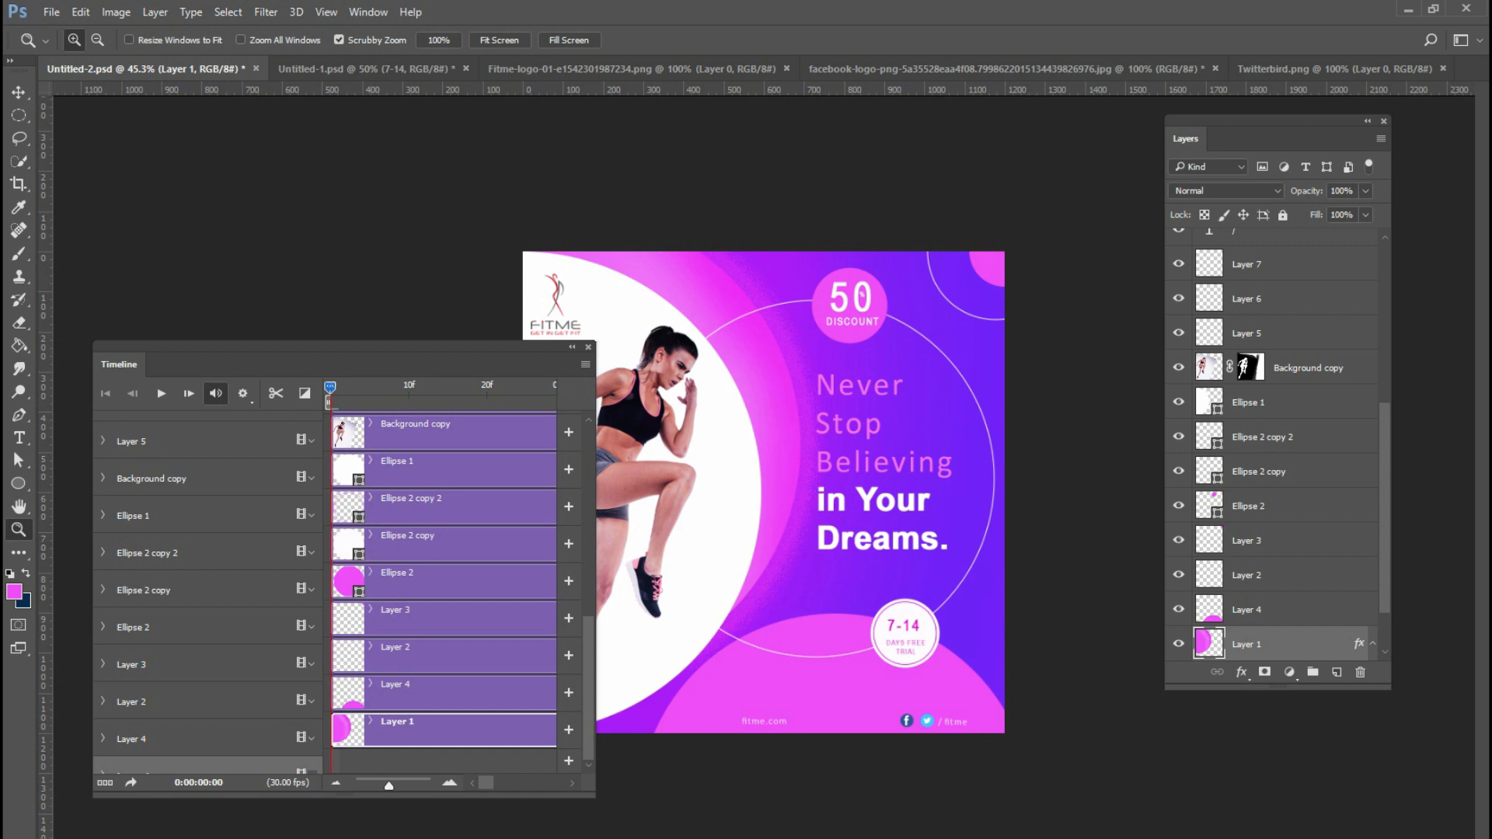
mouse_move(595, 796)
mouse_down()
mouse_move(596, 838)
mouse_move(596, 687)
mouse_move(596, 791)
mouse_up()
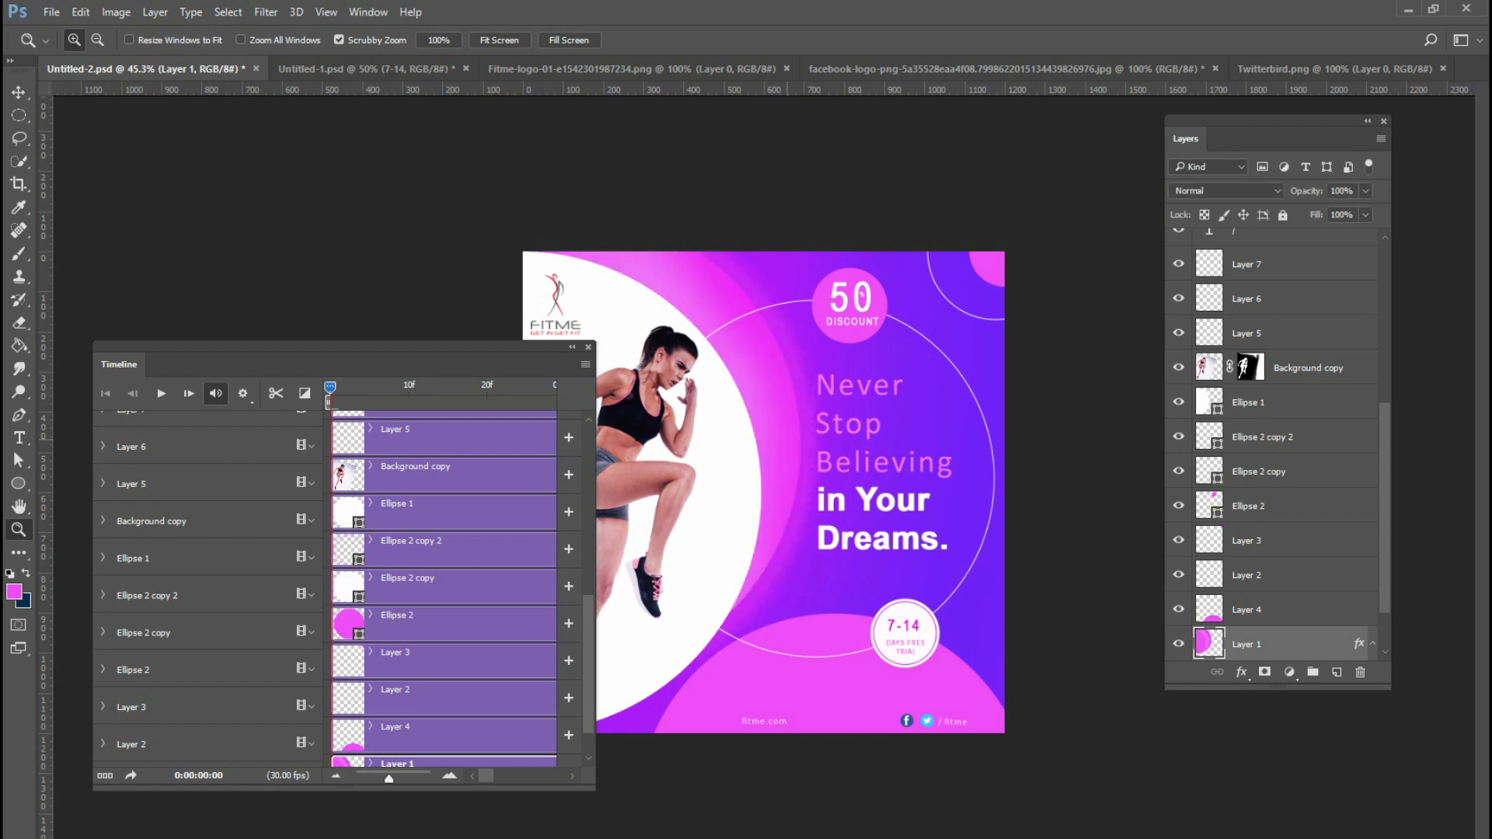
drag(595, 791, 1014, 827)
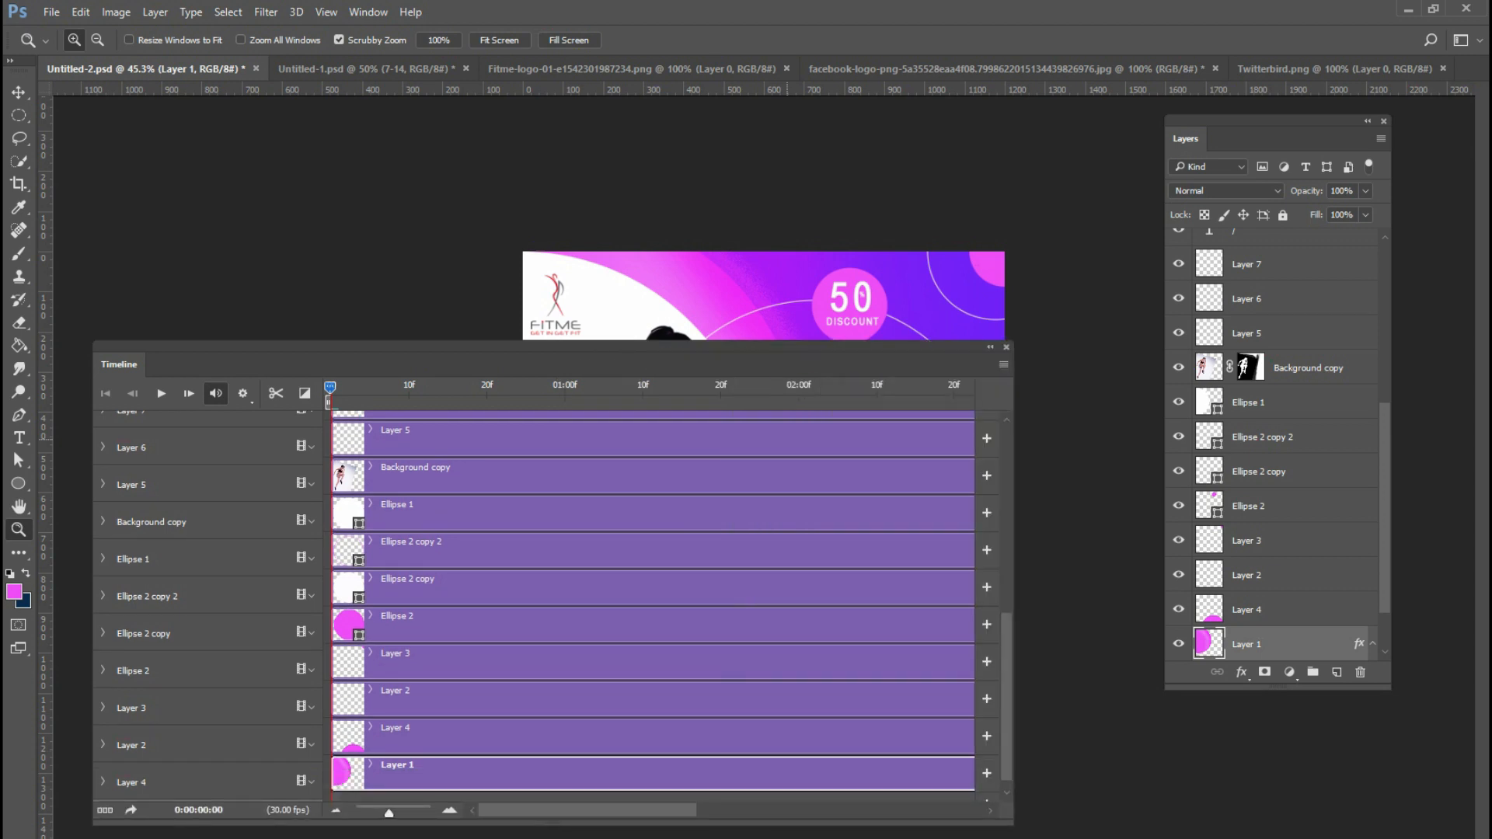
- Enable Style keyframing on Layer 4 at 0:00:00:00 and add a second Style keyframe at 0:00:01:00
click(102, 782)
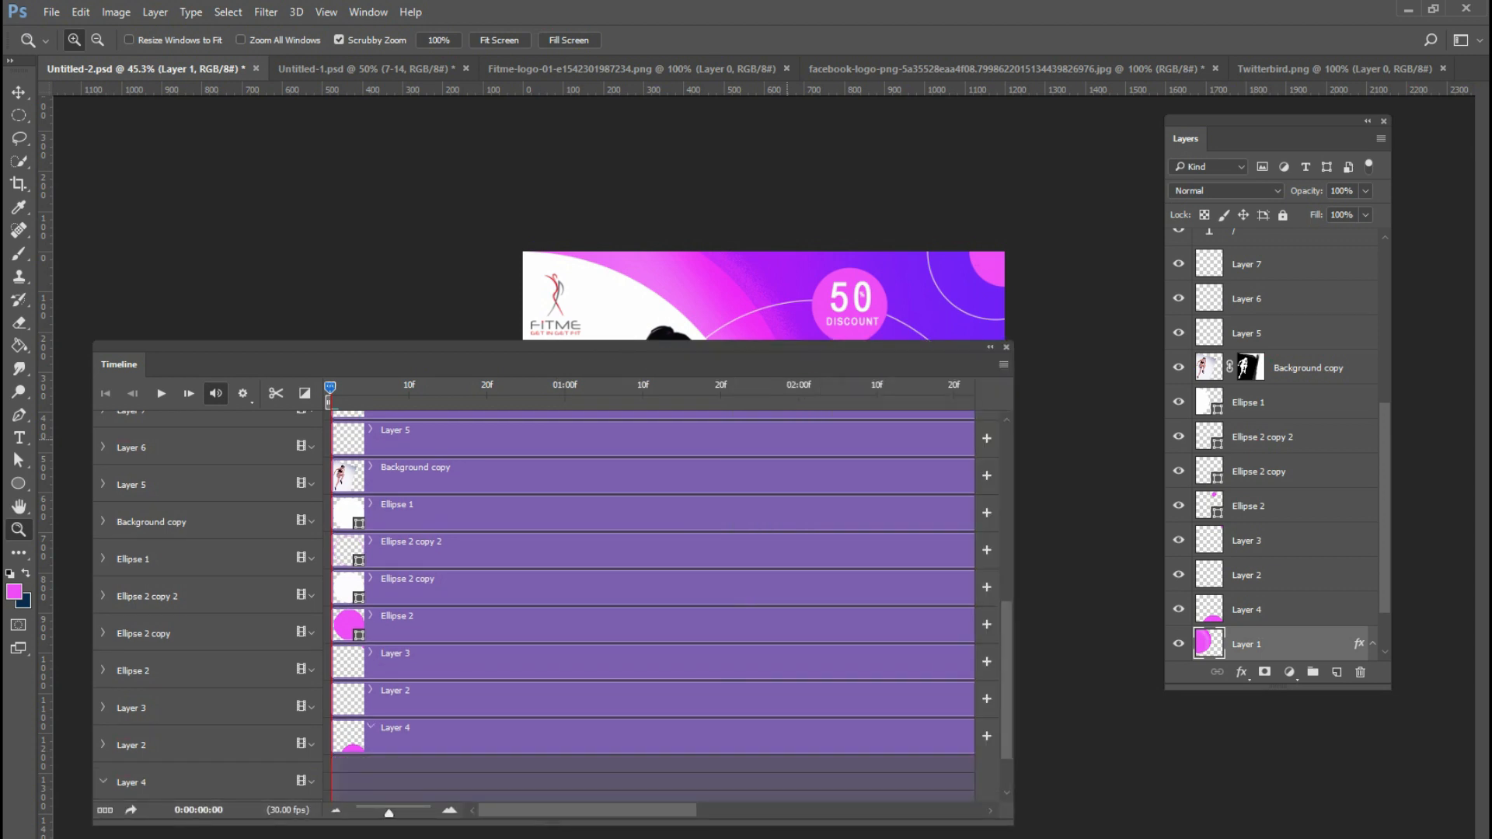
click(103, 782)
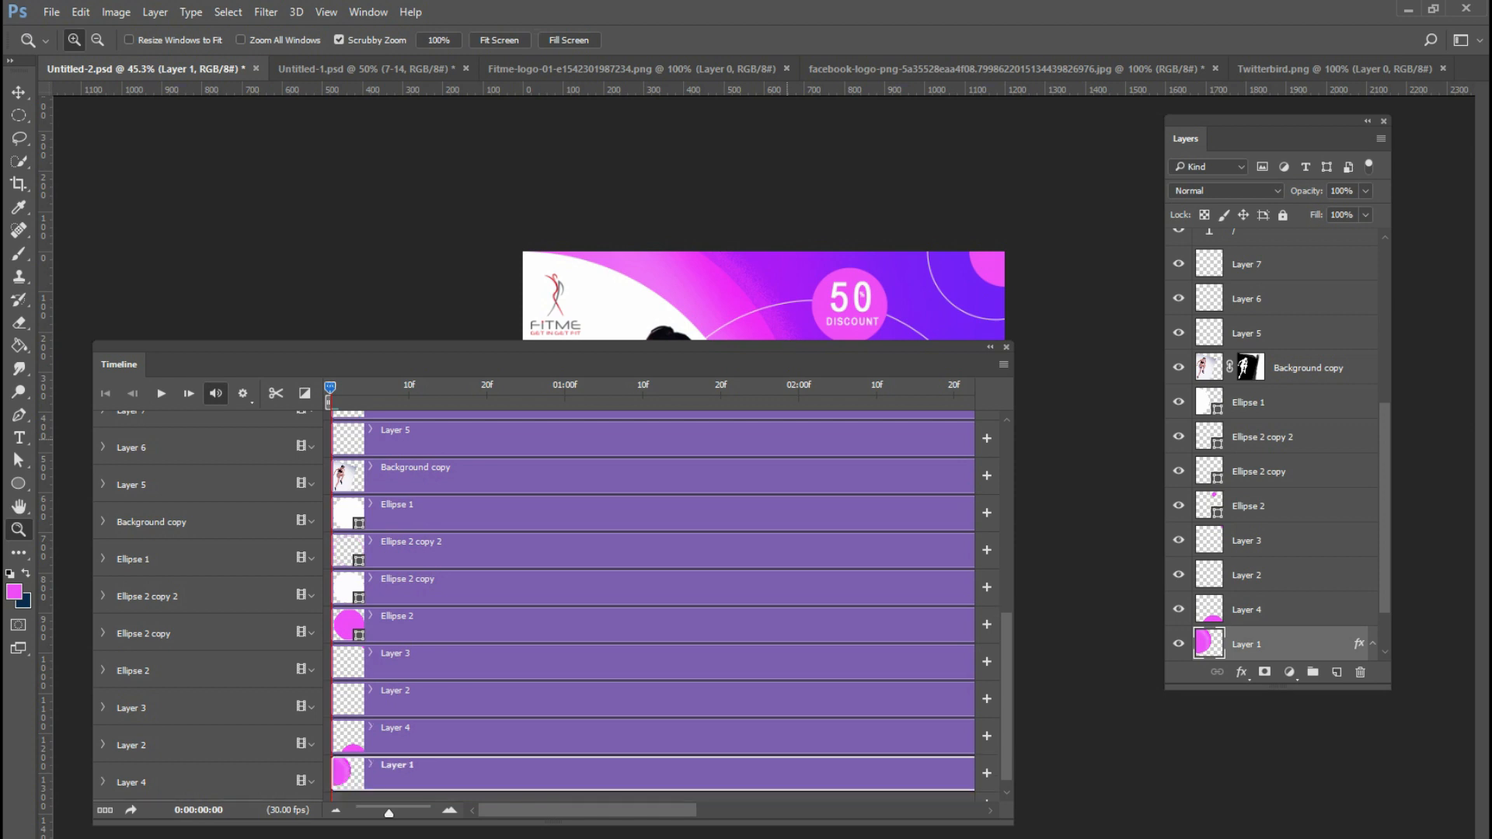
click(103, 782)
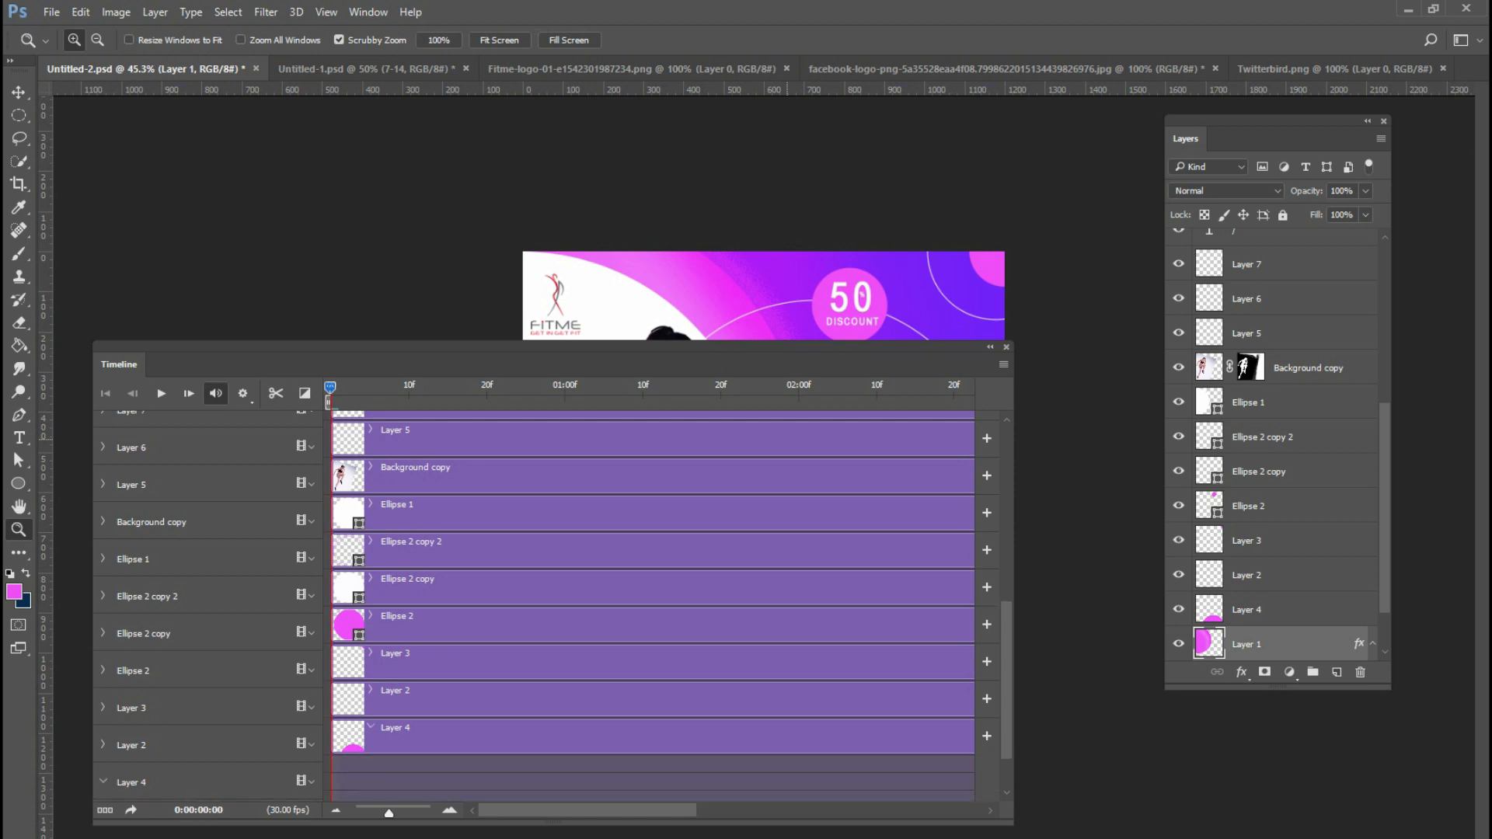
drag(311, 364, 306, 201)
drag(548, 663, 548, 812)
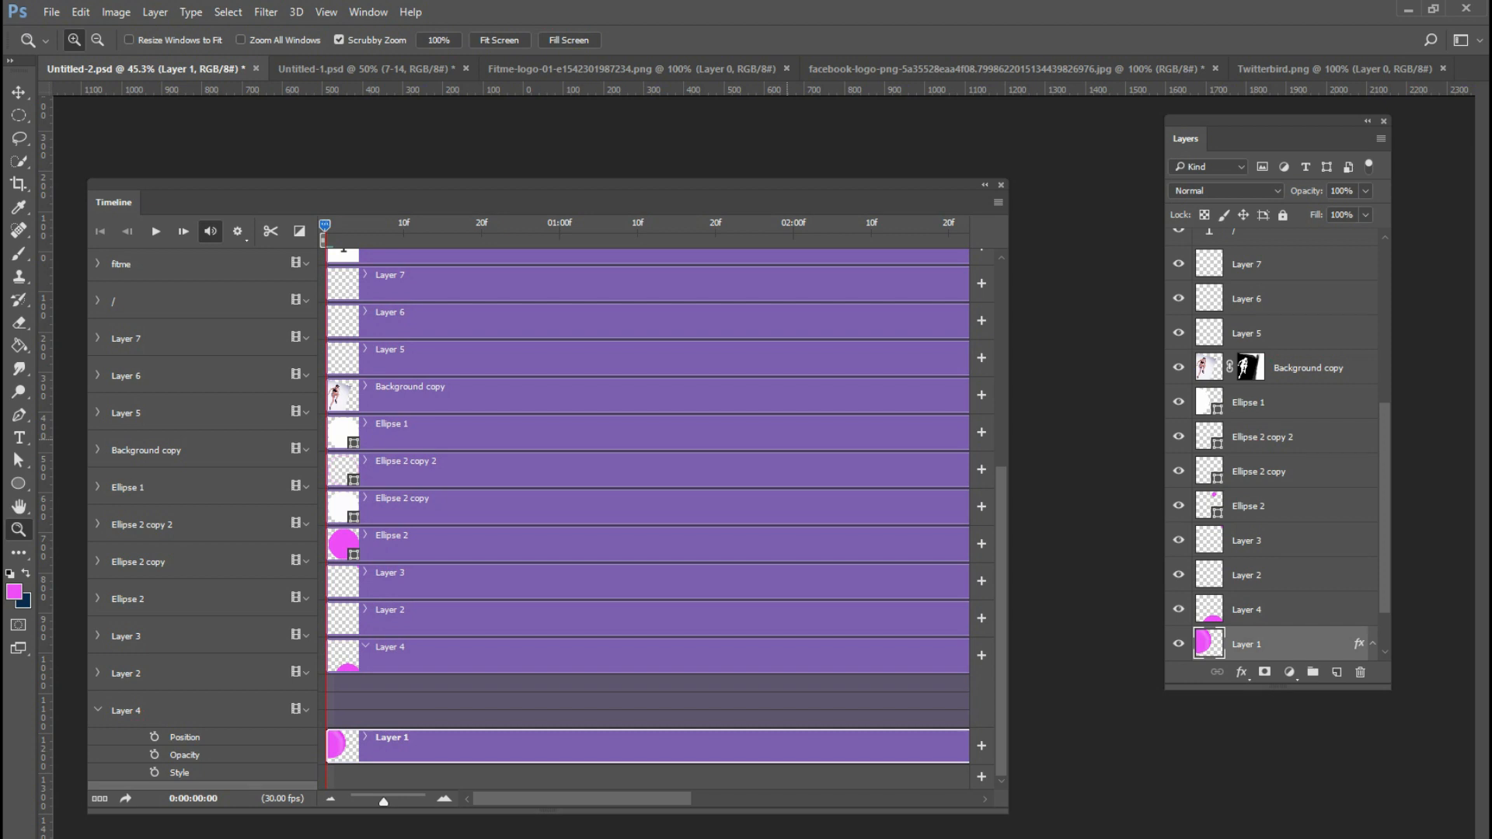
click(155, 772)
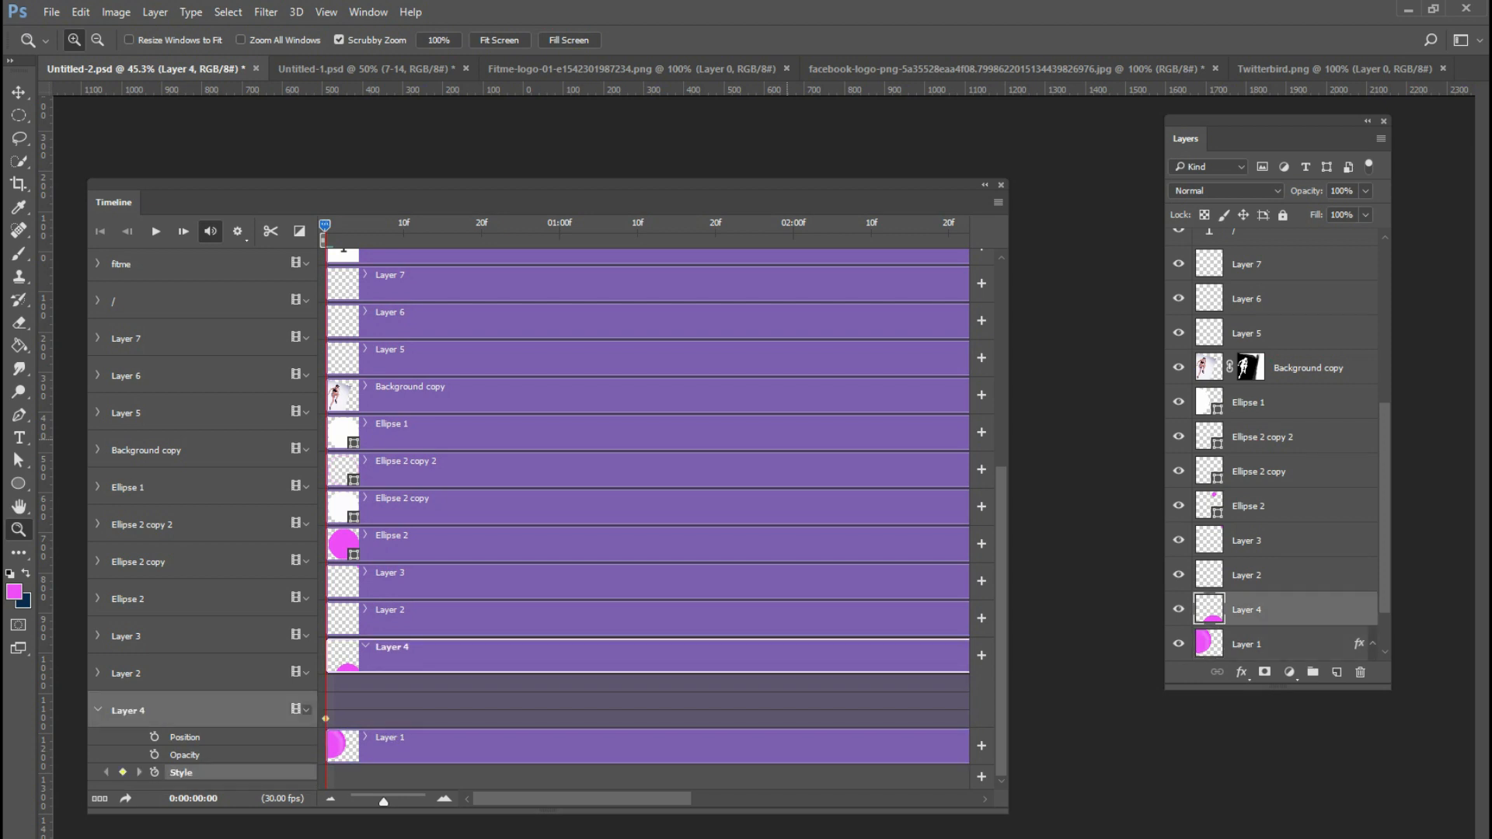
drag(325, 225, 558, 225)
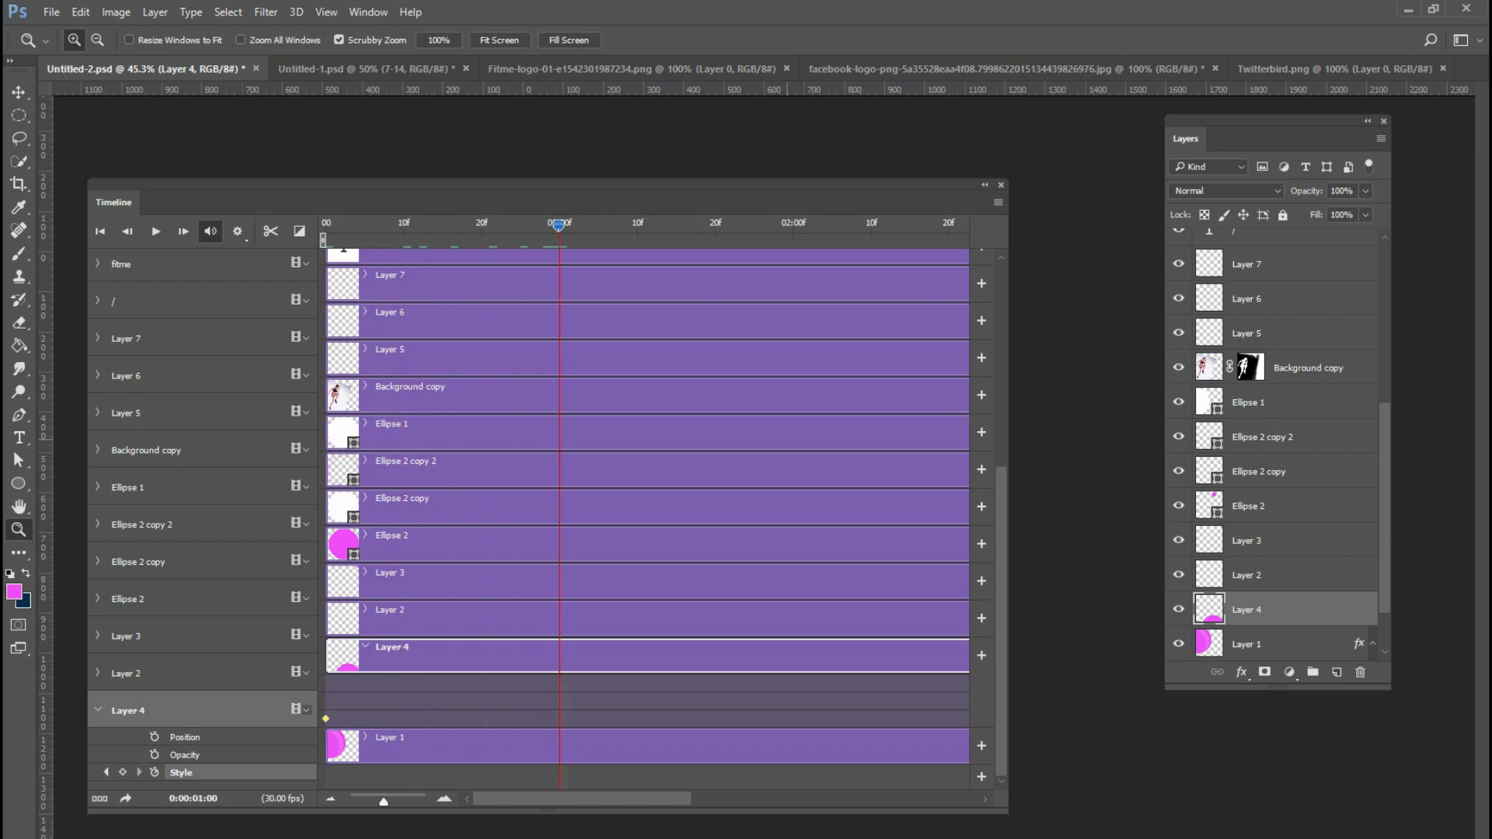
click(122, 773)
- Add an Outer Glow to Layer 4 at 0:00:01:00 with 32% opacity, 30% noise, 32% spread and 0 px size
click(1242, 672)
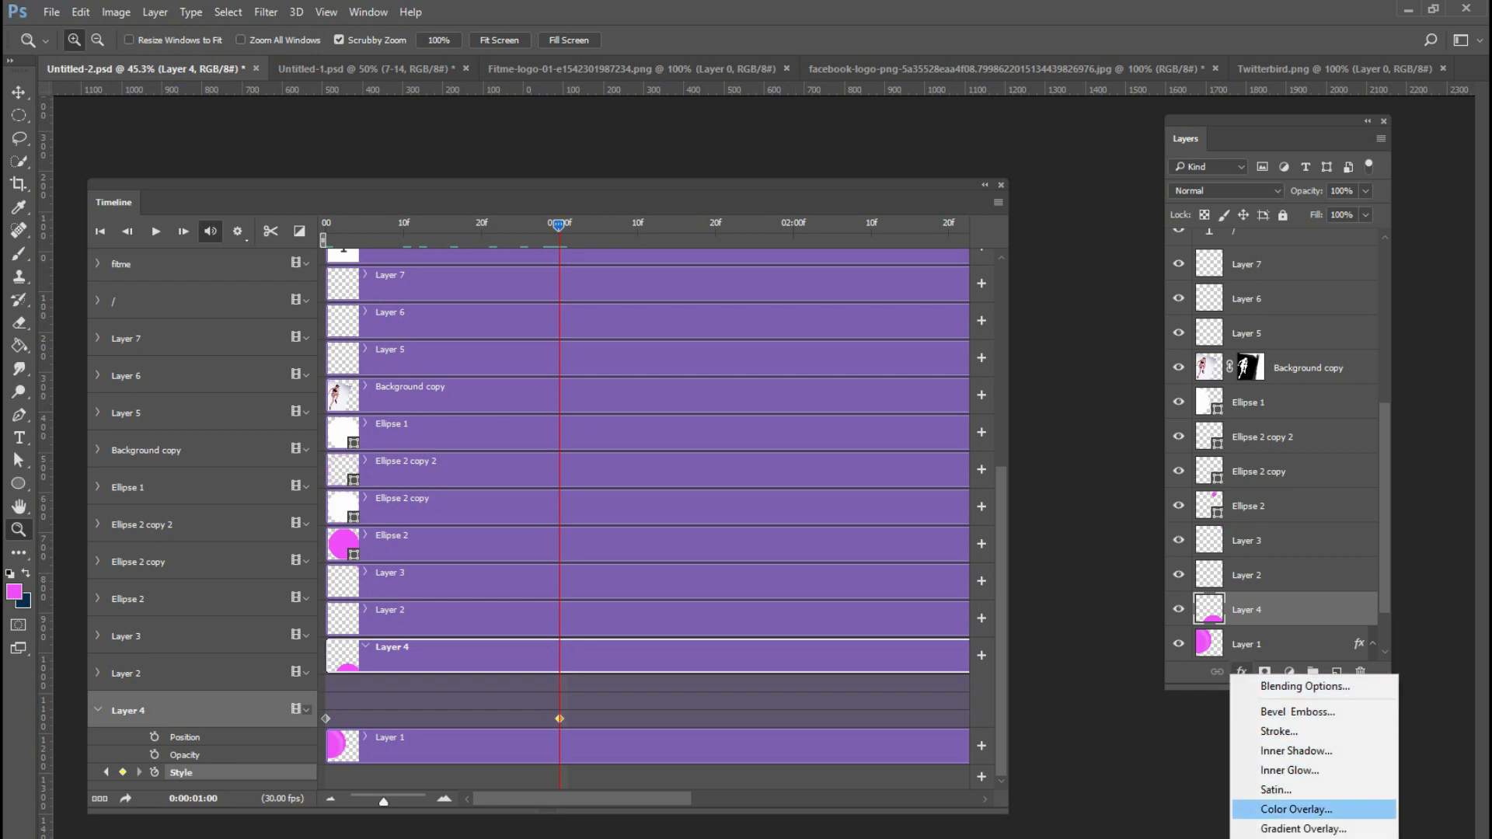
click(1303, 838)
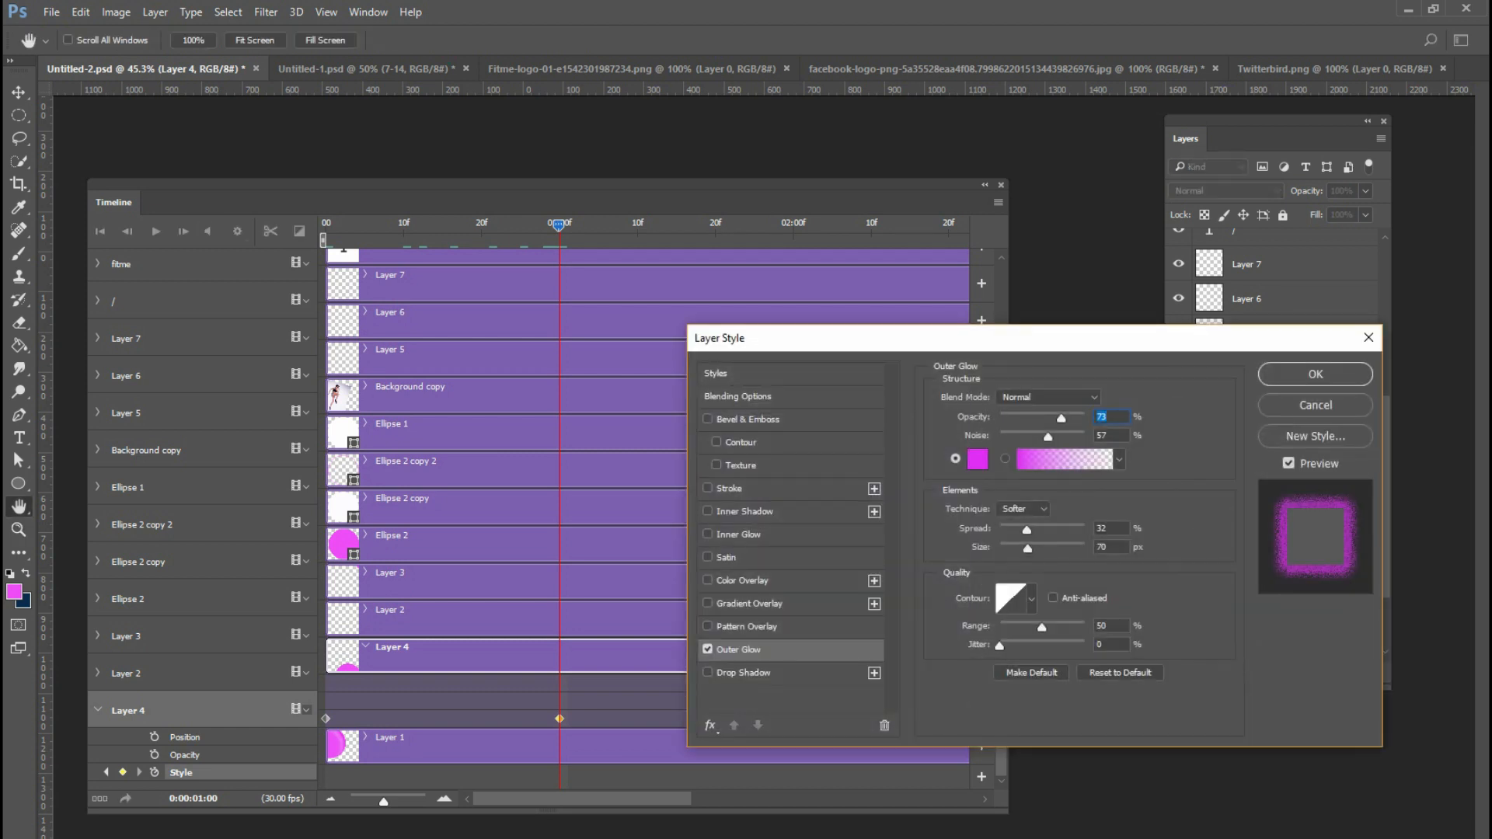
click(1110, 547)
text(0)
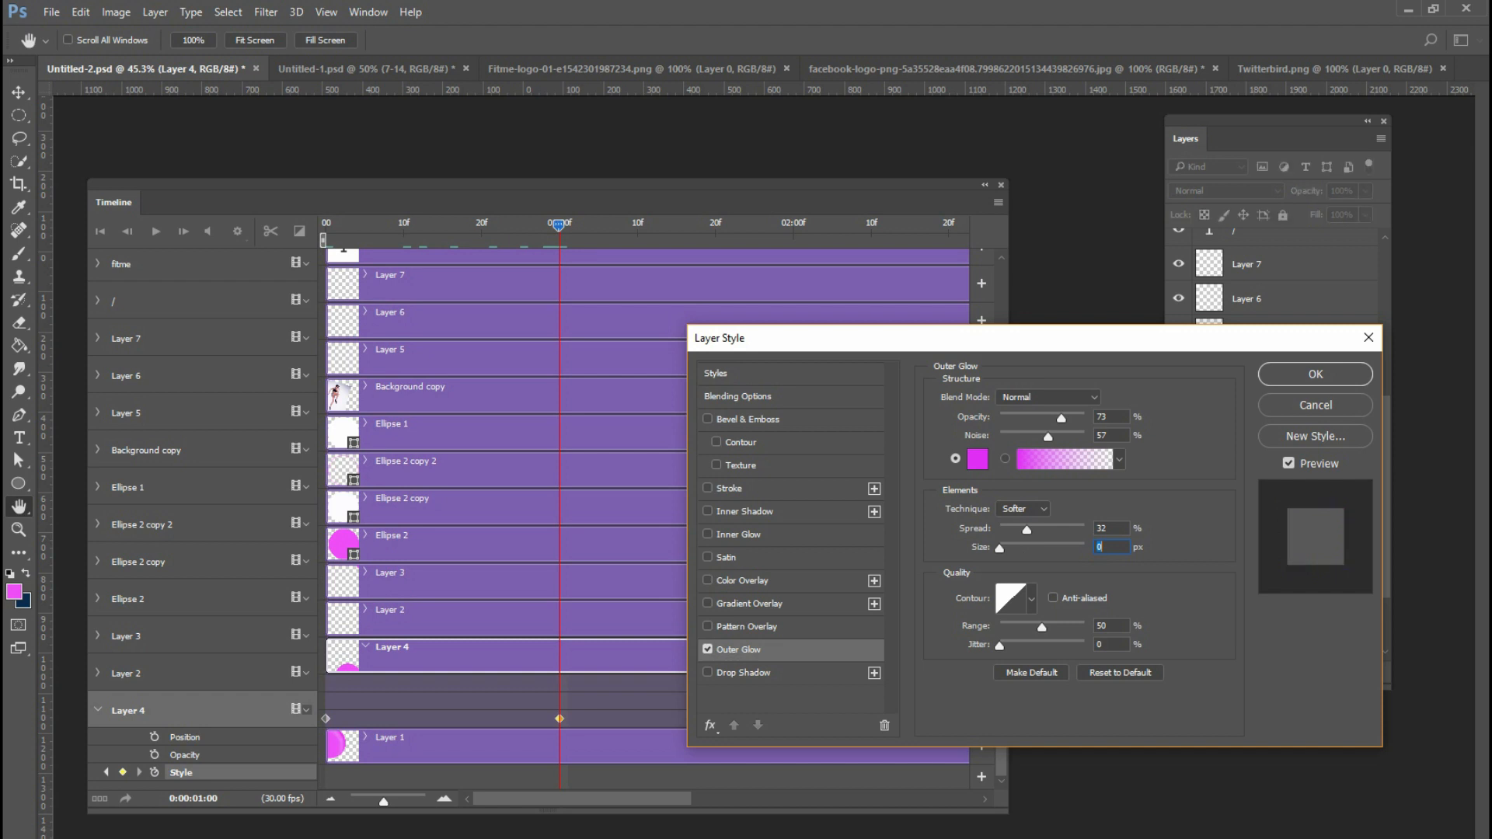
drag(1048, 437, 1025, 437)
click(1314, 374)
- Shrink the floating timeline, move it down to uncover the artwork, and play the animation from the start
drag(792, 185, 845, 165)
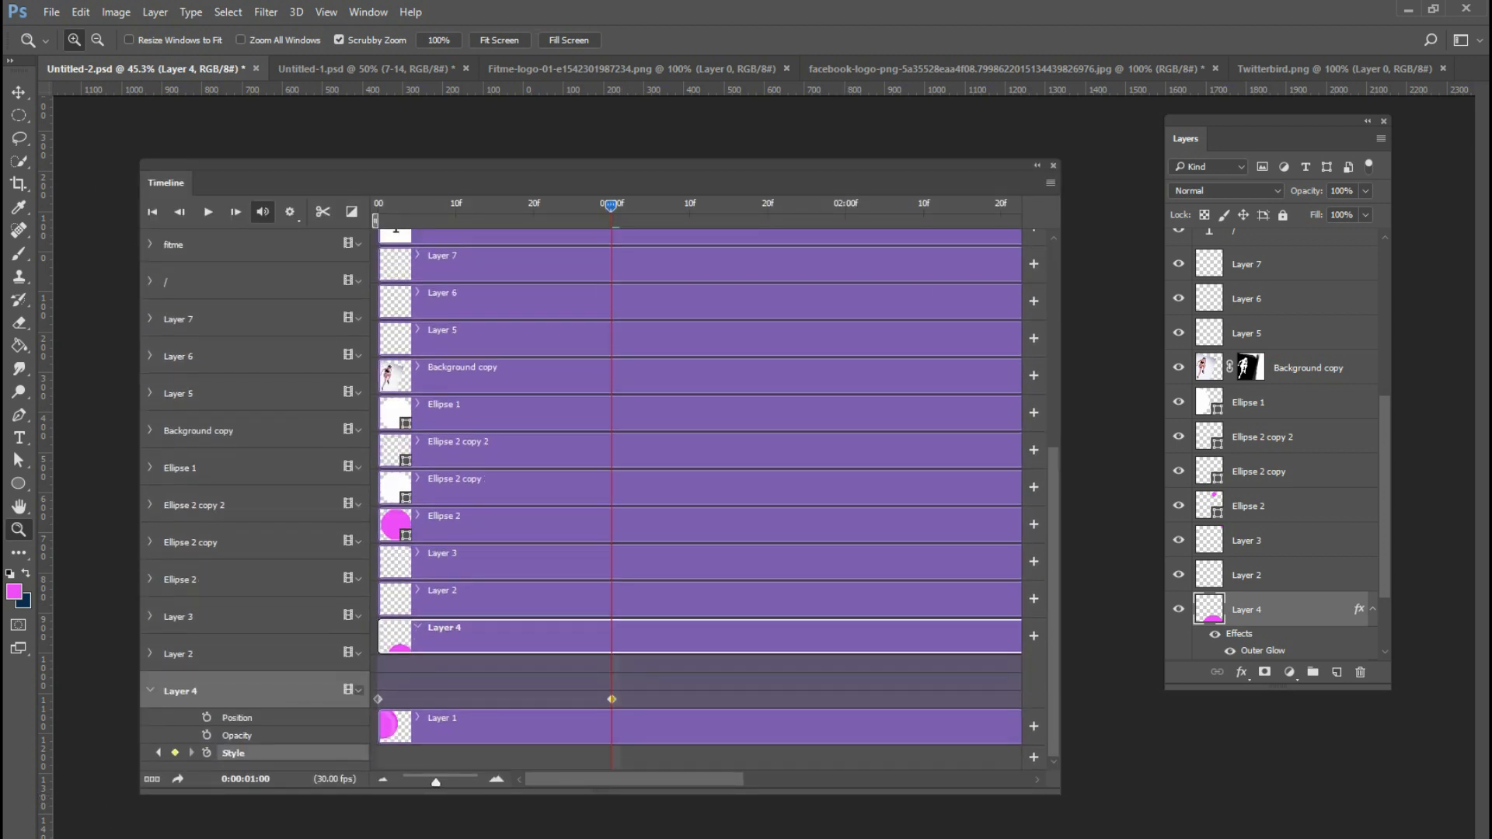
drag(334, 794, 334, 358)
drag(845, 164, 889, 534)
drag(655, 575, 421, 574)
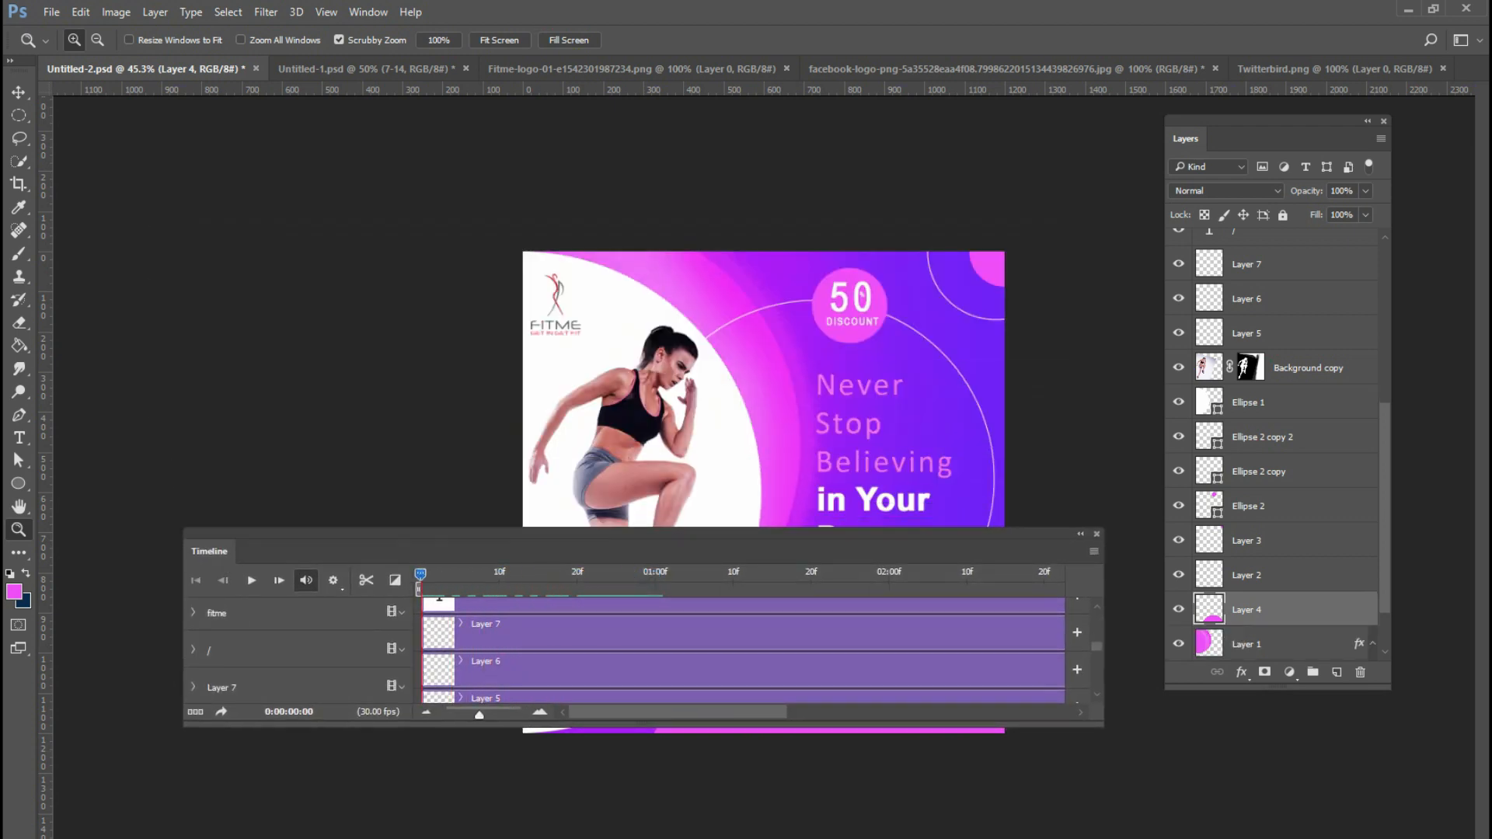
key(space)
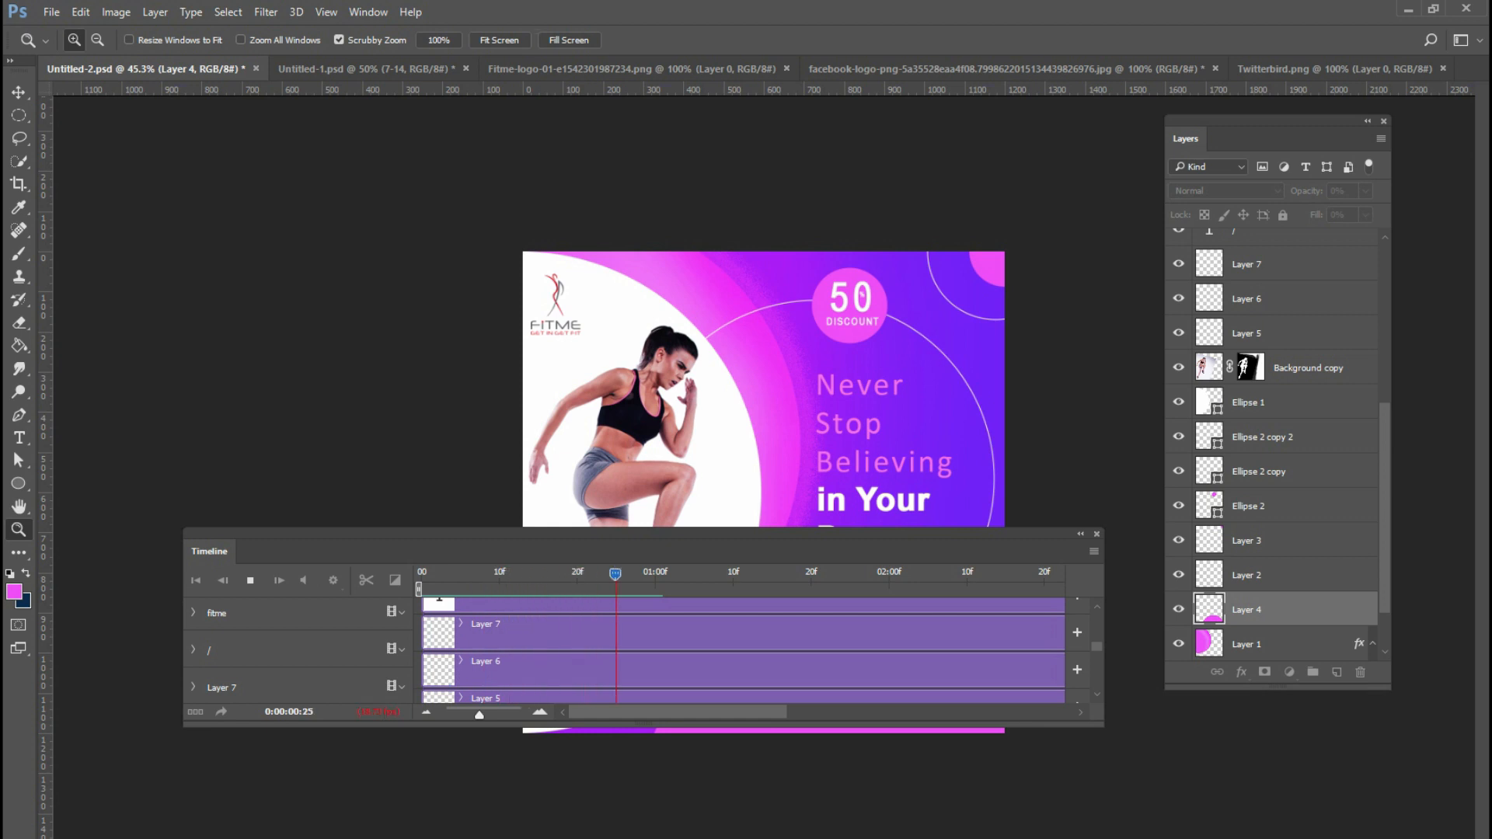
- Add a Style keyframe to Layer 4 at 0:00:00:13
drag(669, 574, 522, 575)
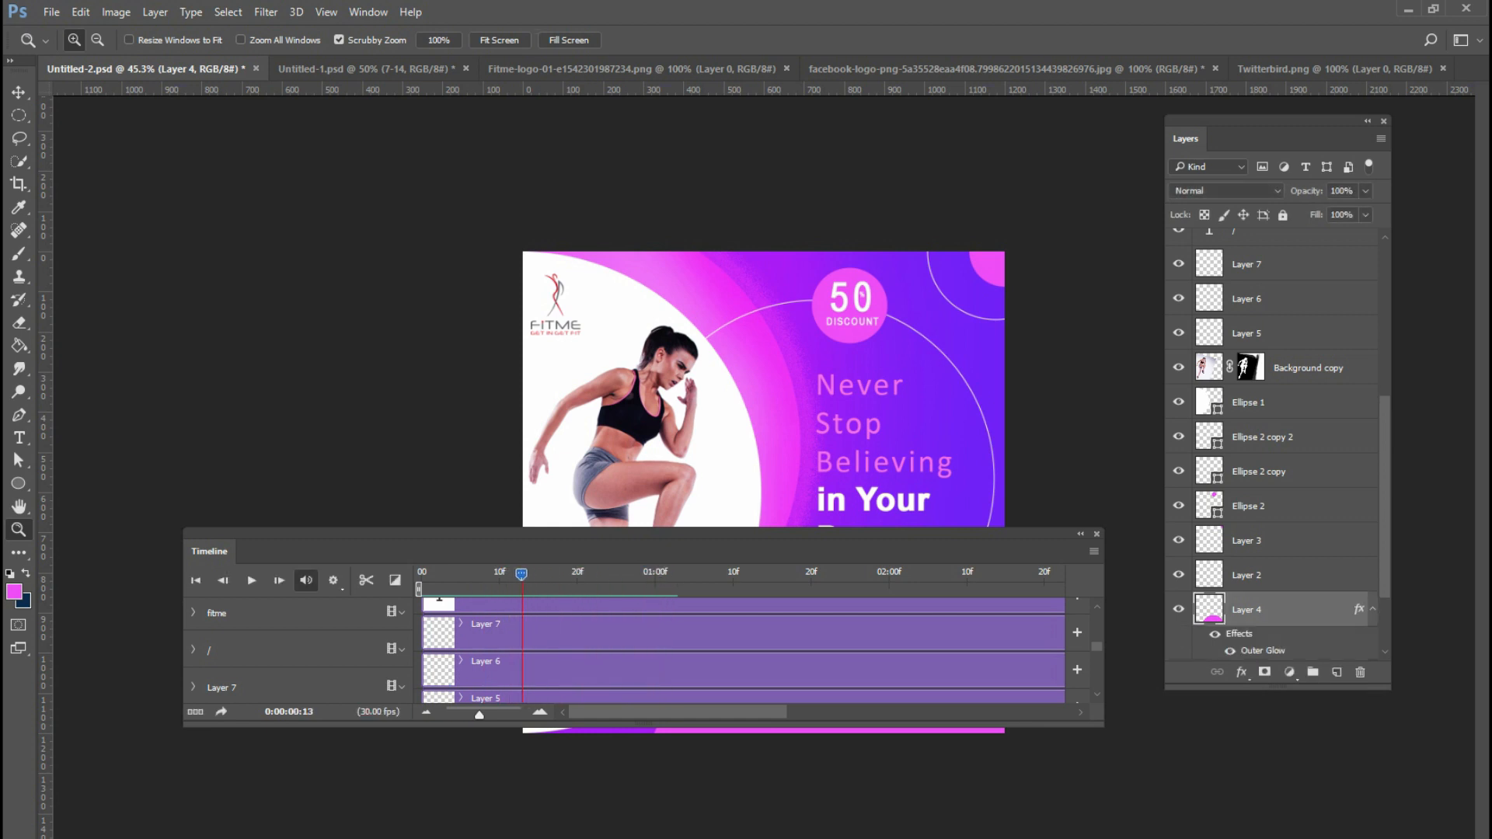
scroll(622, 653, down, 10)
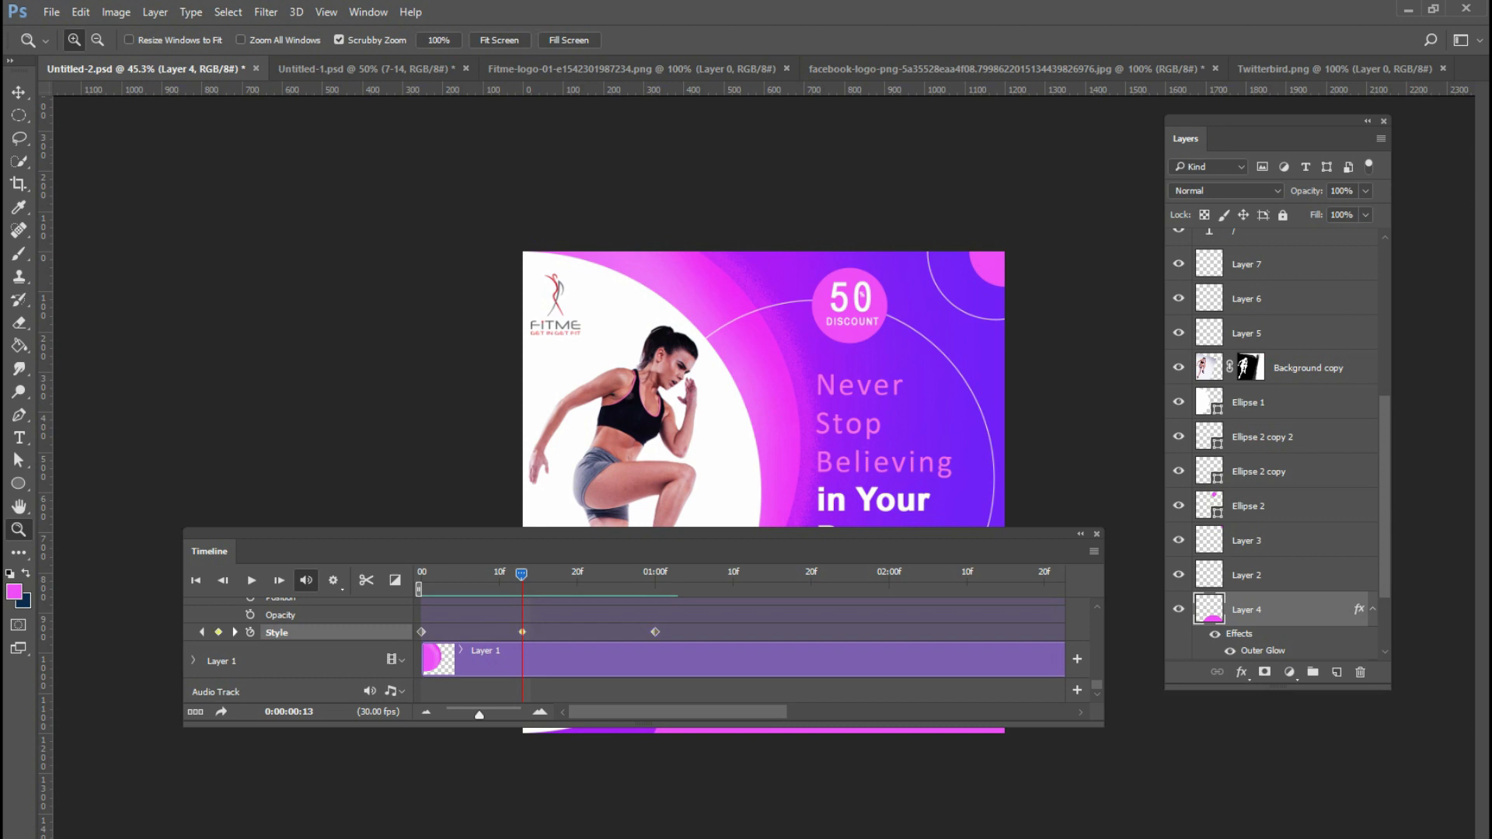
- Try to set Layer 4's Outer Glow at 0:00:00:13 to 91% opacity and 32% noise
click(1242, 672)
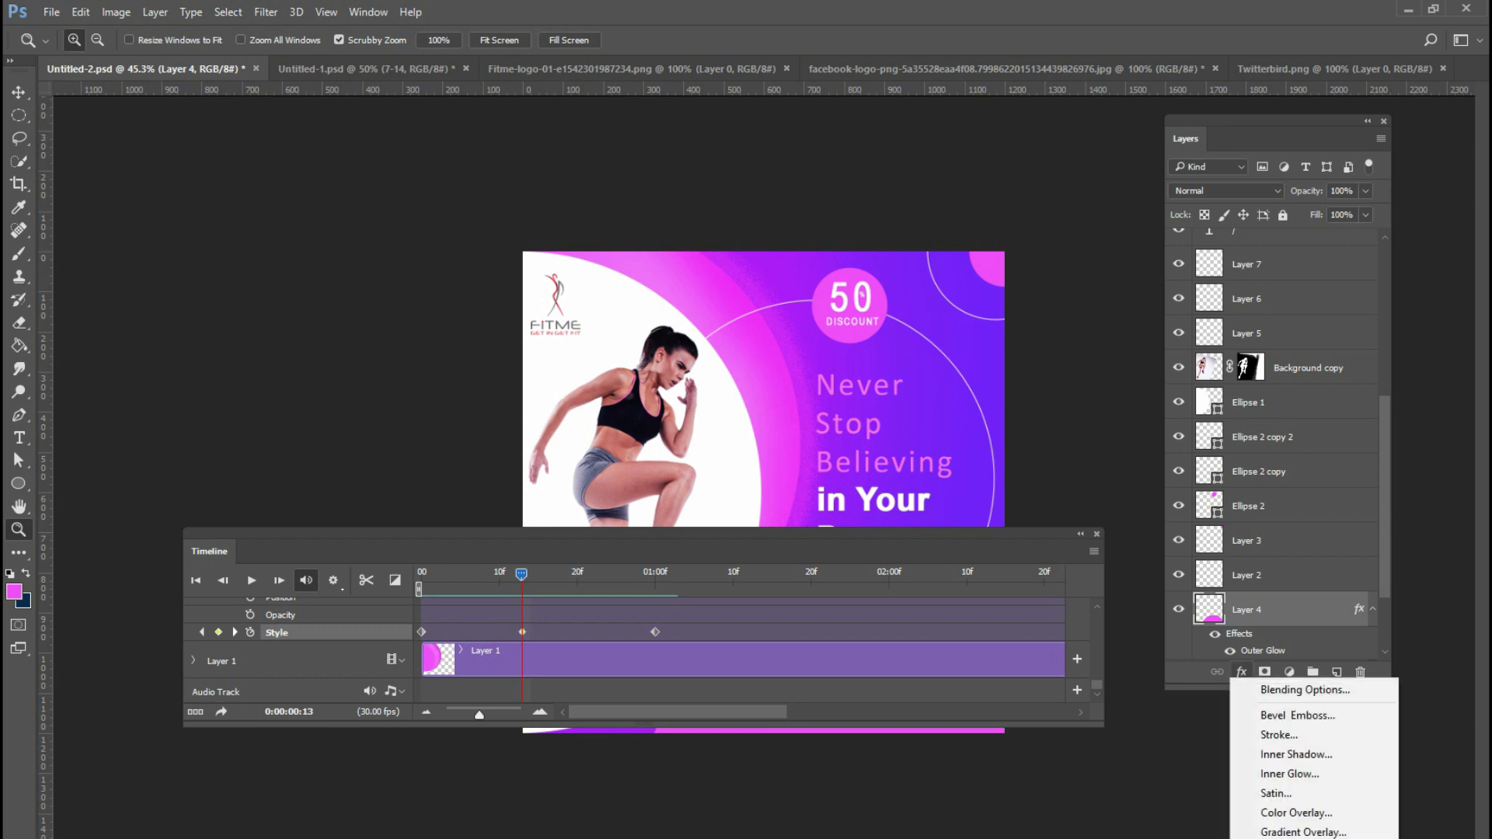
key(Escape)
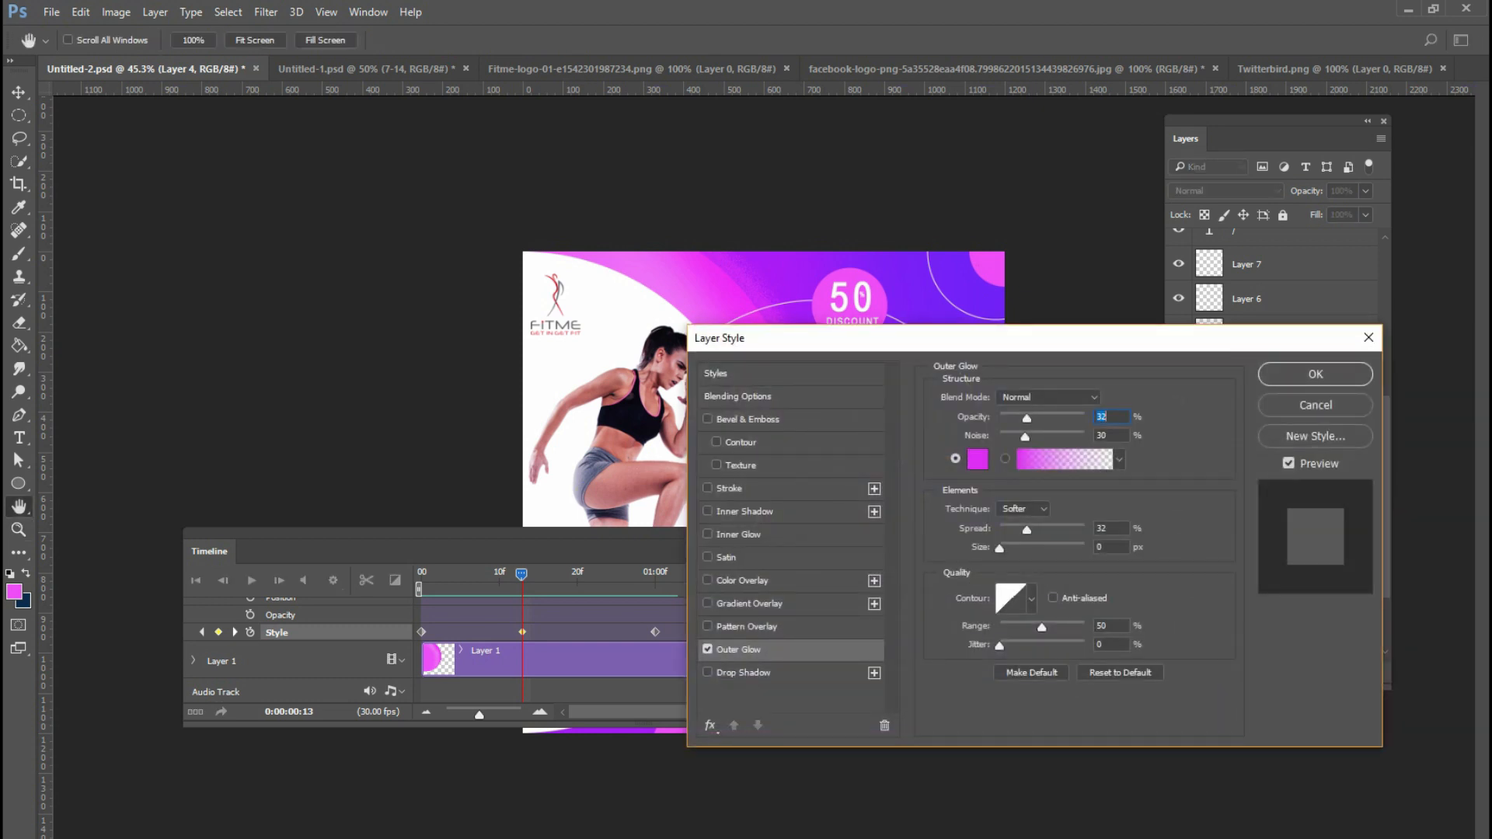
drag(1033, 337, 1165, 248)
mouse_move(1157, 348)
mouse_down()
mouse_move(1140, 329)
mouse_move(1207, 330)
mouse_move(1158, 348)
mouse_up()
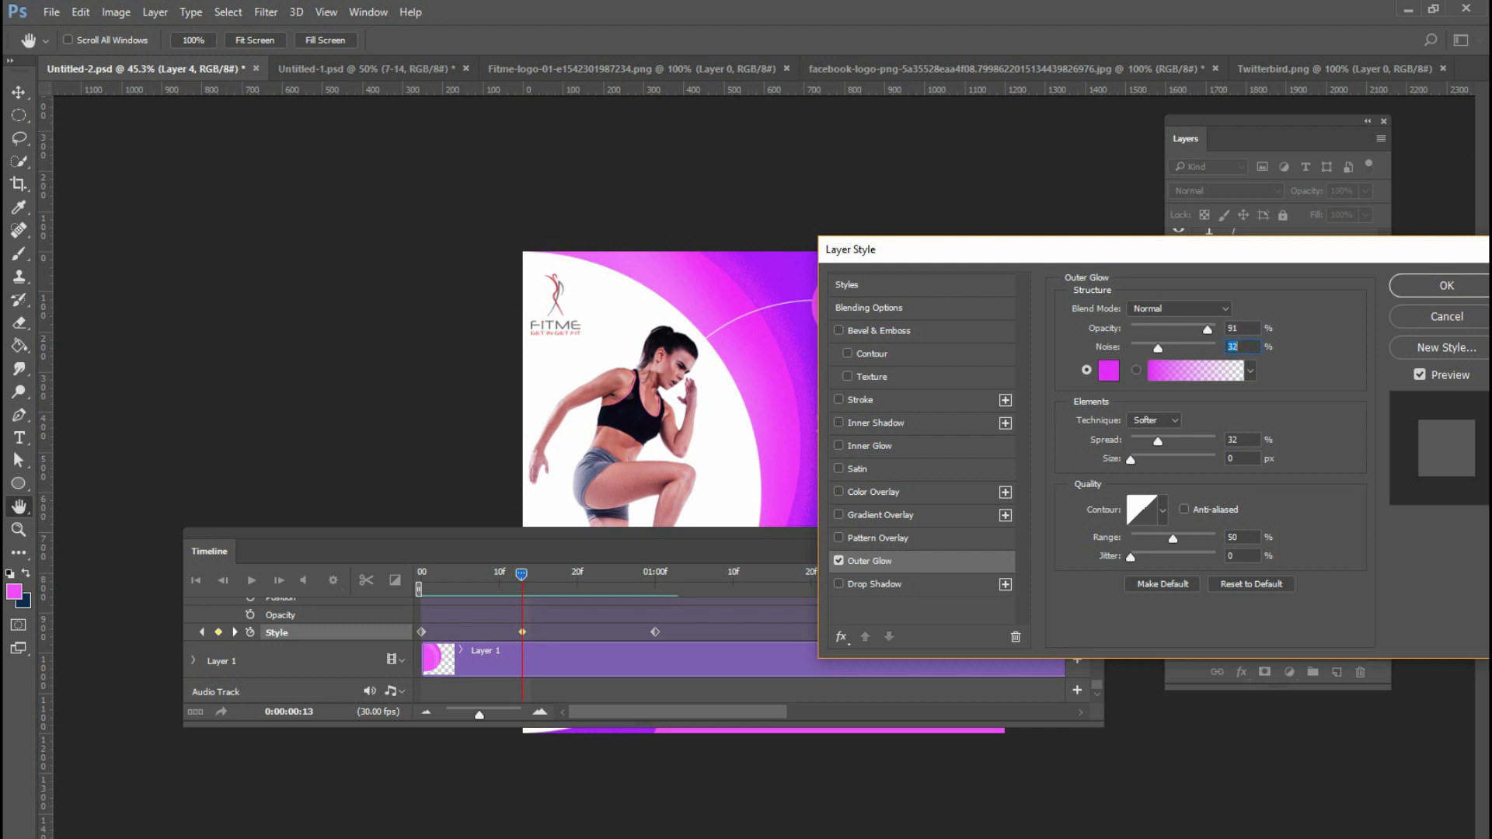
key(Return)
key(z)
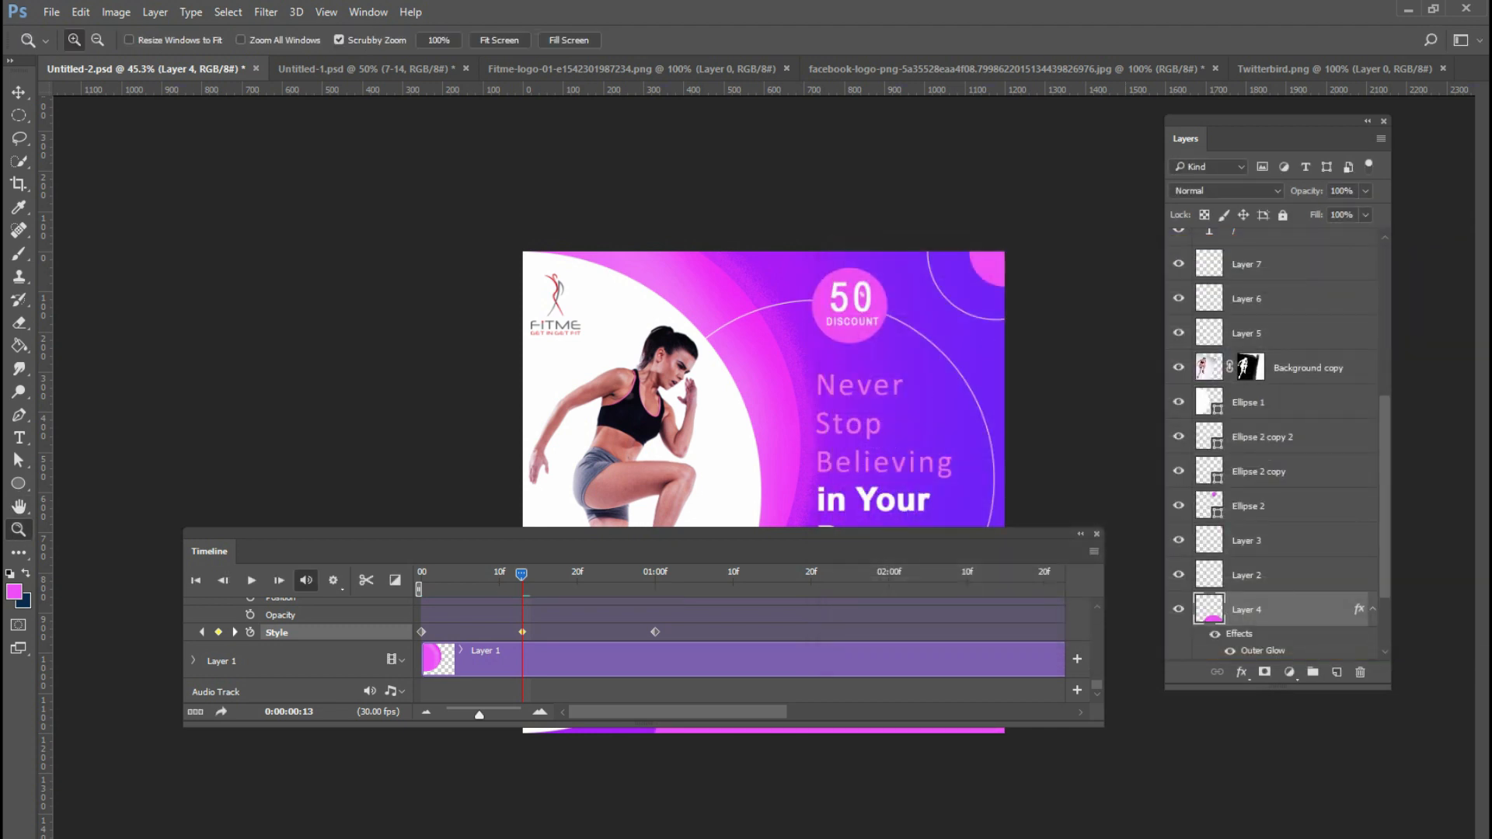
- Set Layer 4's Outer Glow at 0:00:00:13 to 92% opacity, 79% noise and 32 px size, and play the result
drag(544, 551, 539, 485)
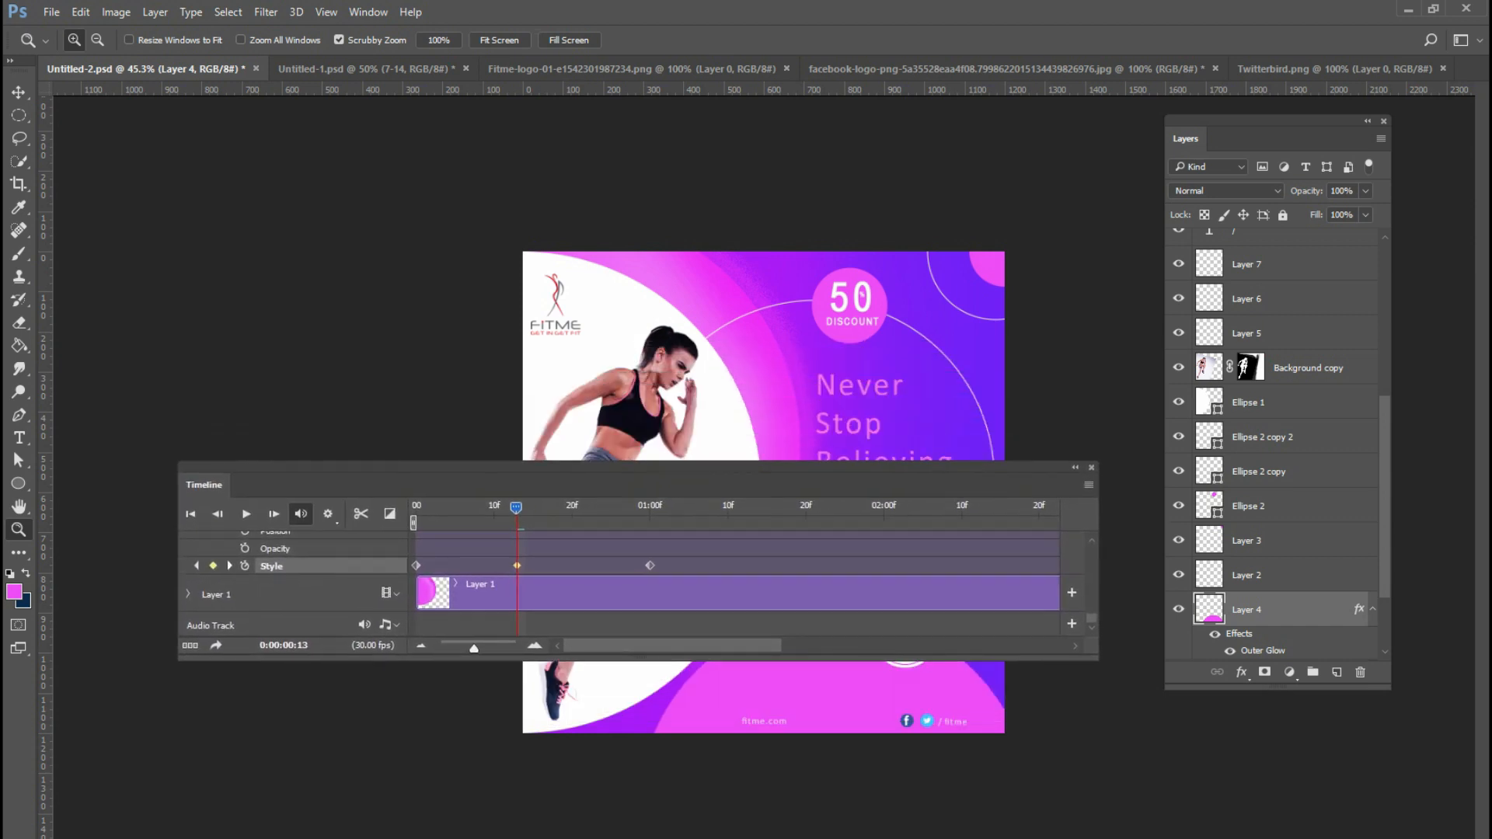
click(1241, 673)
click(1275, 648)
drag(739, 164, 1036, 51)
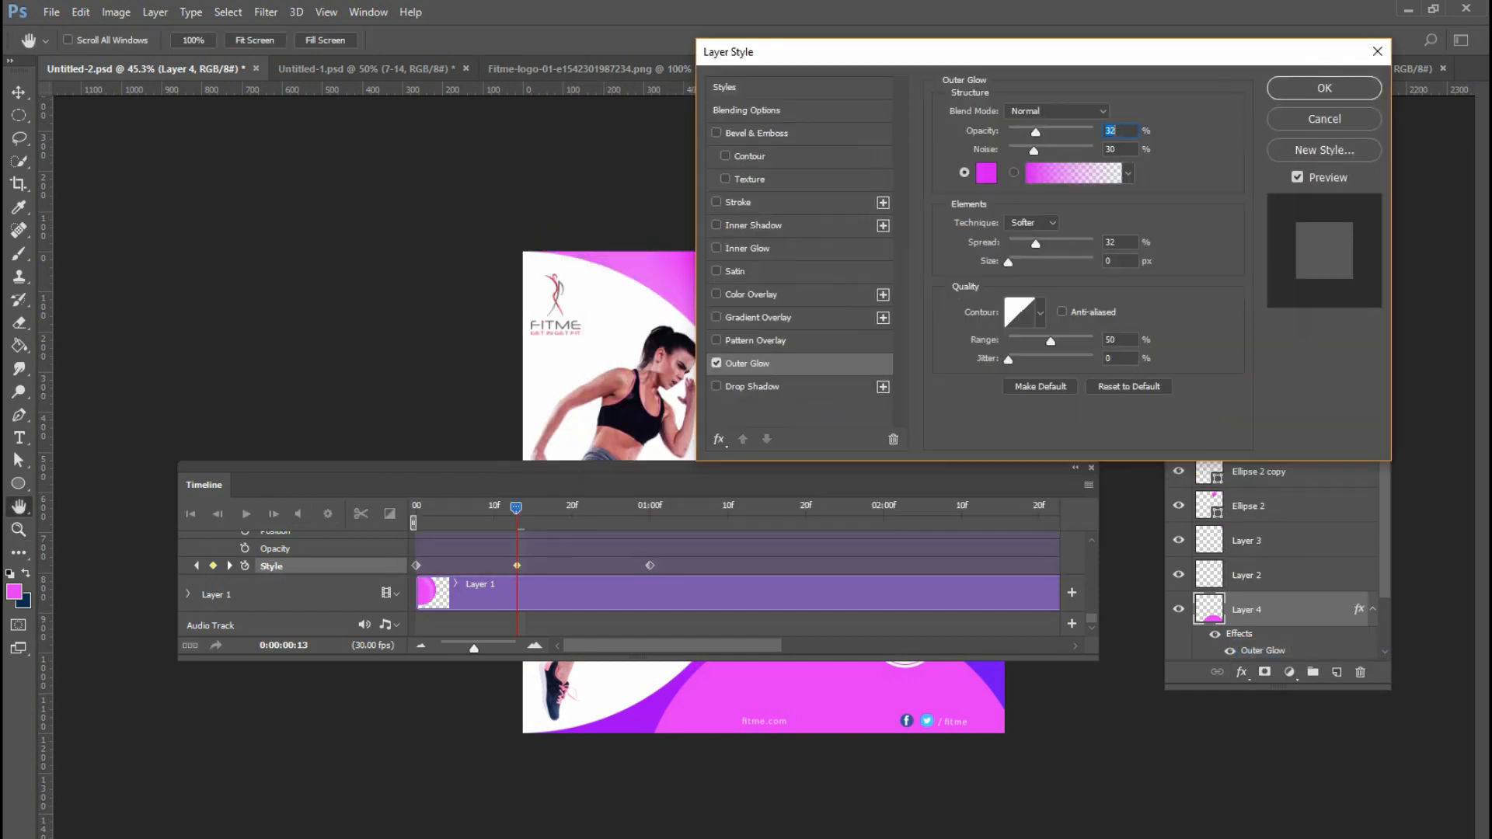
drag(1036, 133, 1076, 150)
drag(1008, 262, 1024, 262)
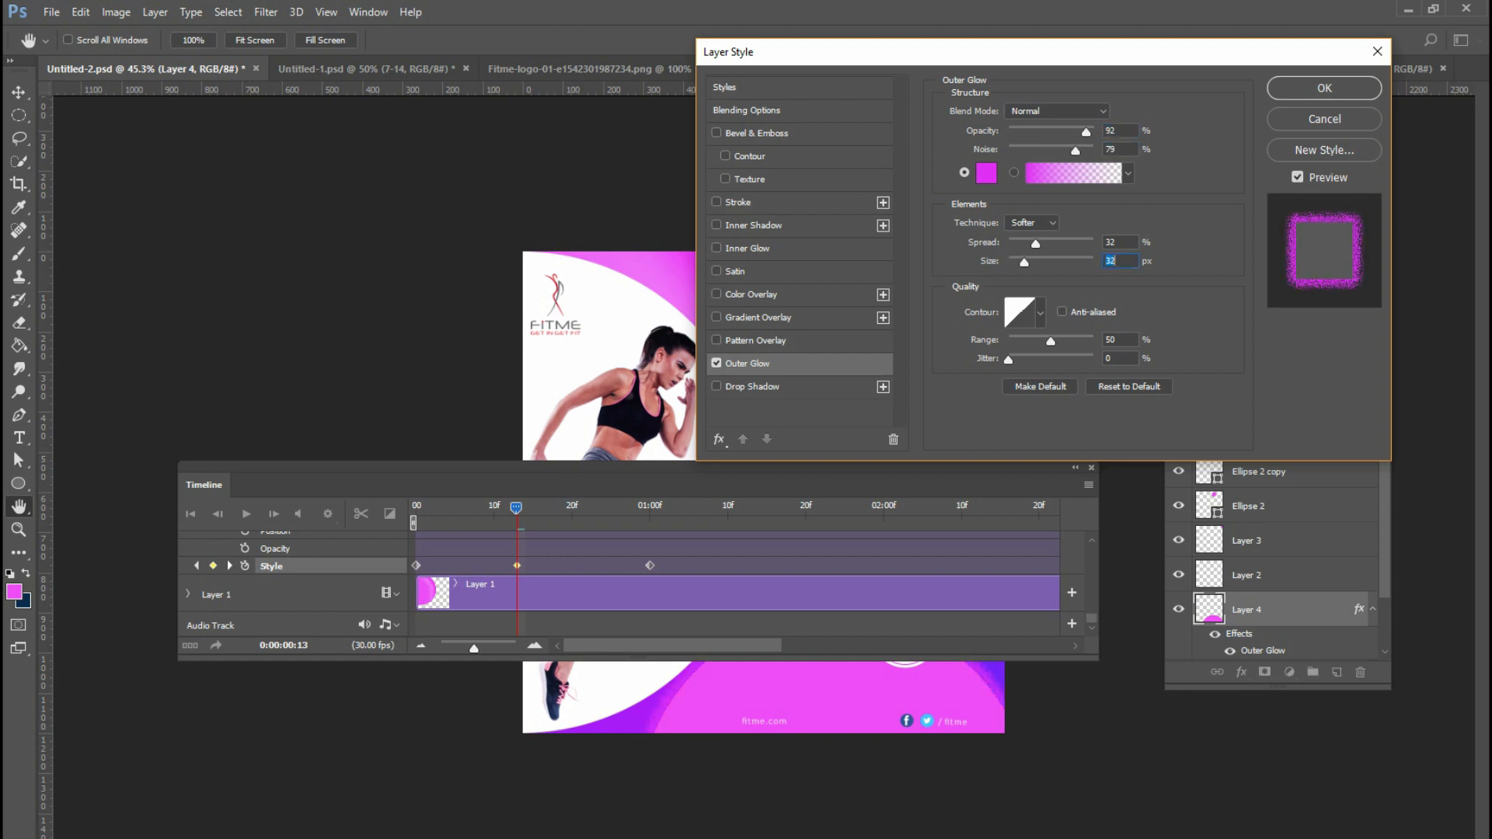
key(Return)
key(space)
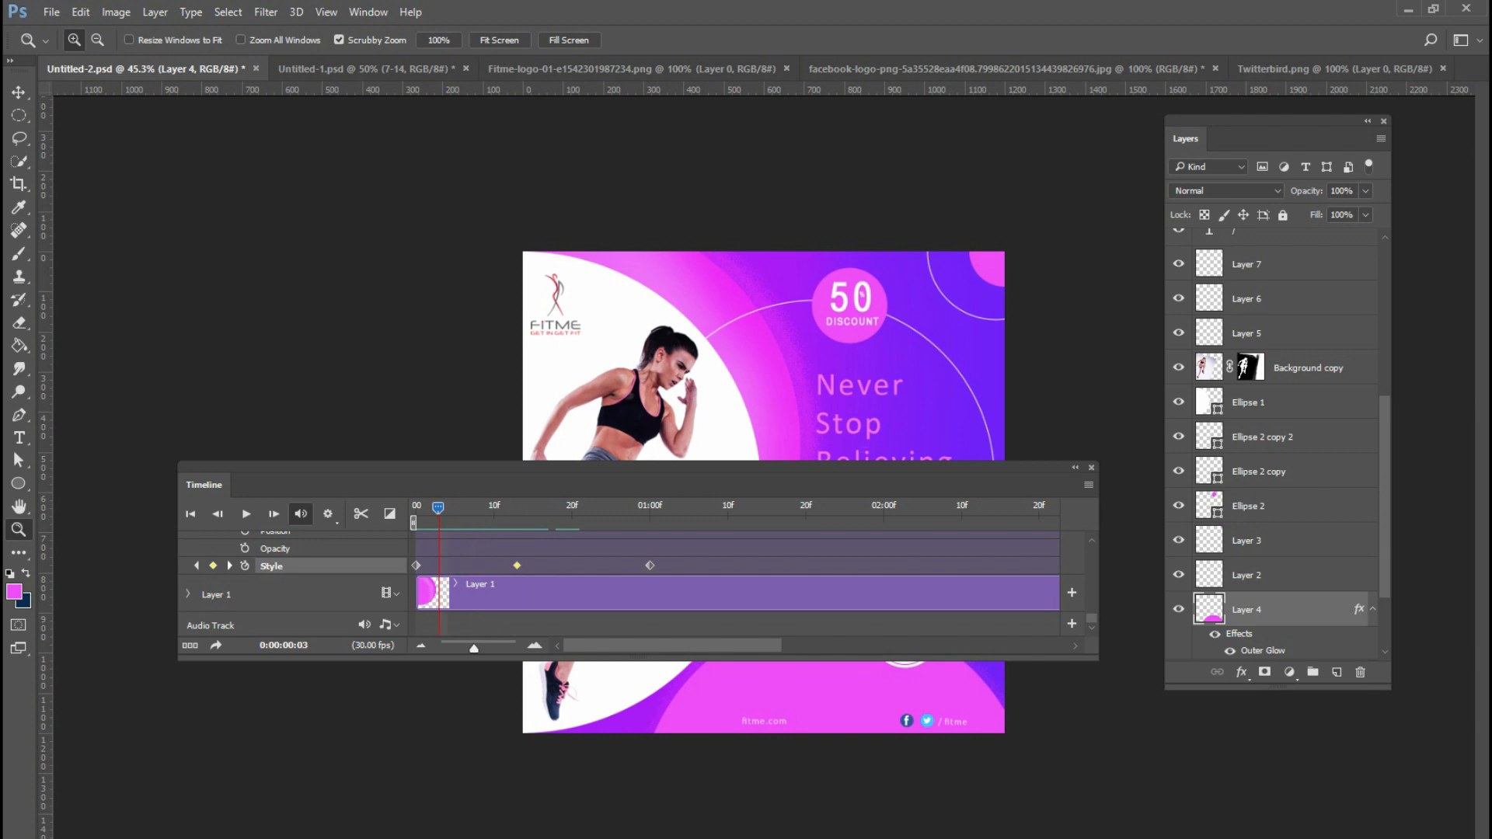
- Add Style keyframes to Layer 1 at 0:00:00:03 and 01:00f
scroll(618, 583, up, 3)
ctrl+right_click(697, 298)
click(734, 306)
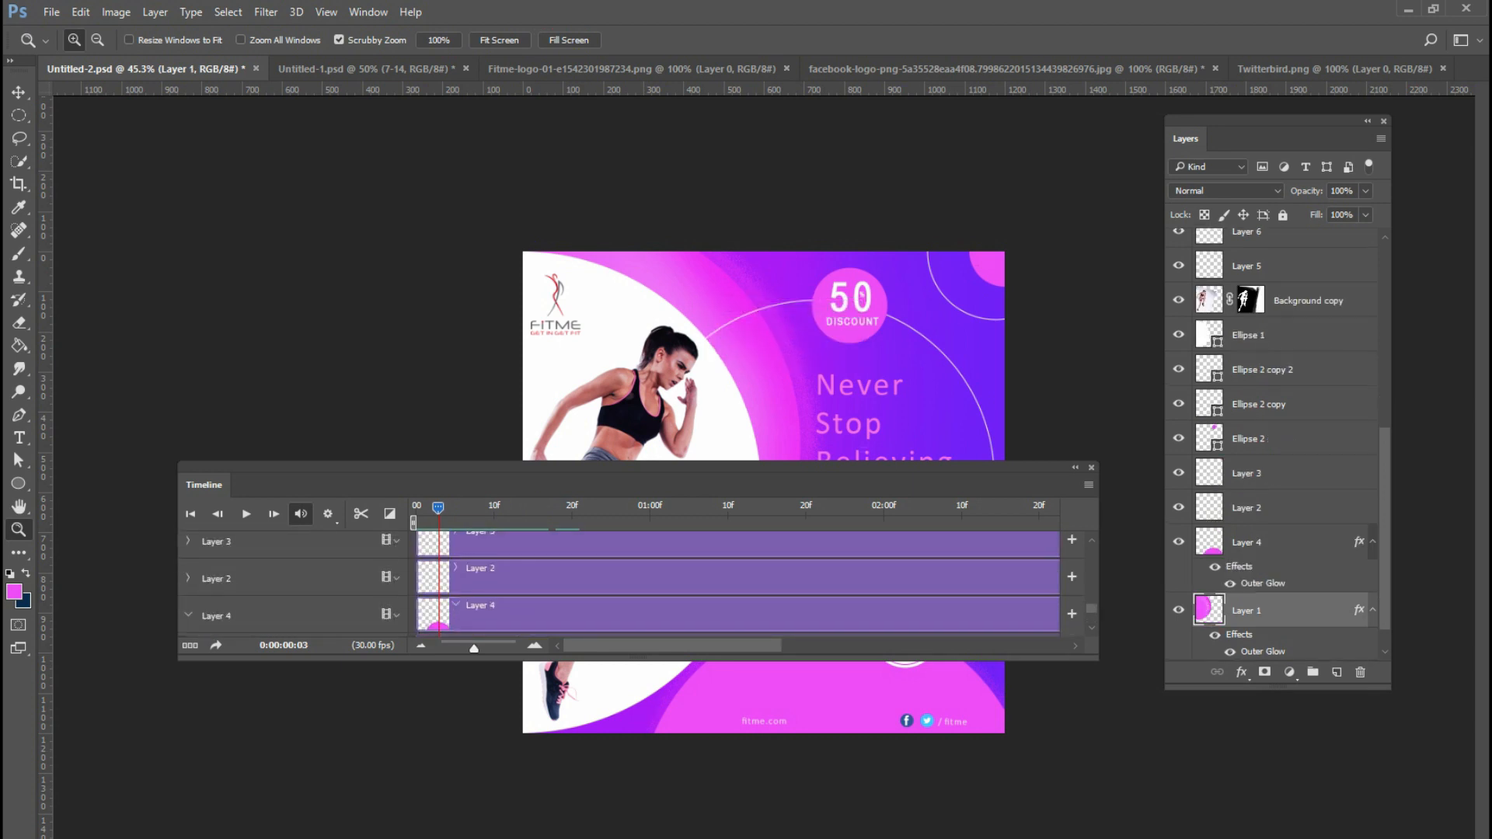
scroll(618, 583, down, 3)
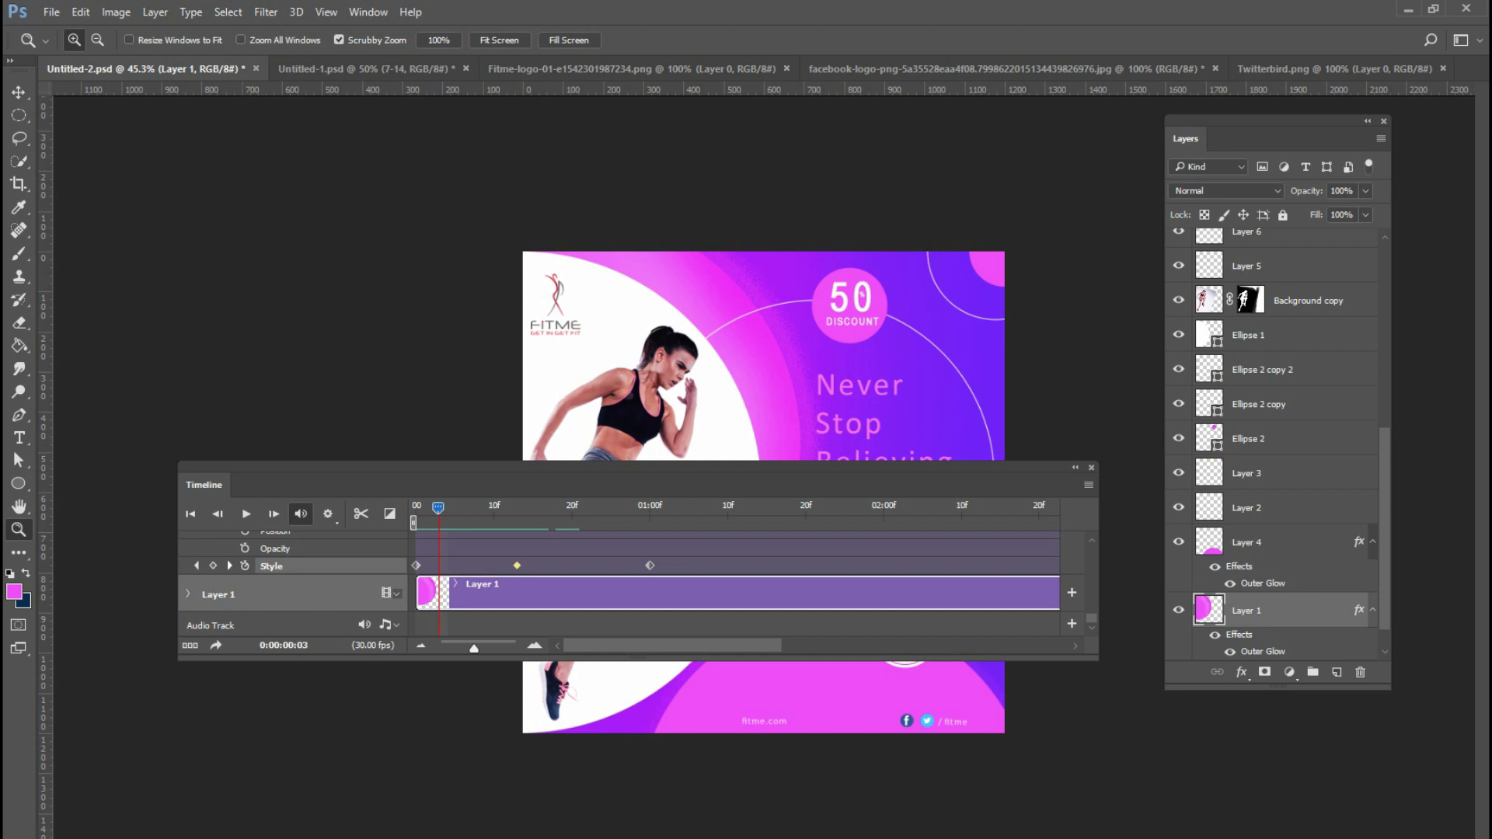
click(187, 594)
scroll(618, 583, down, 2)
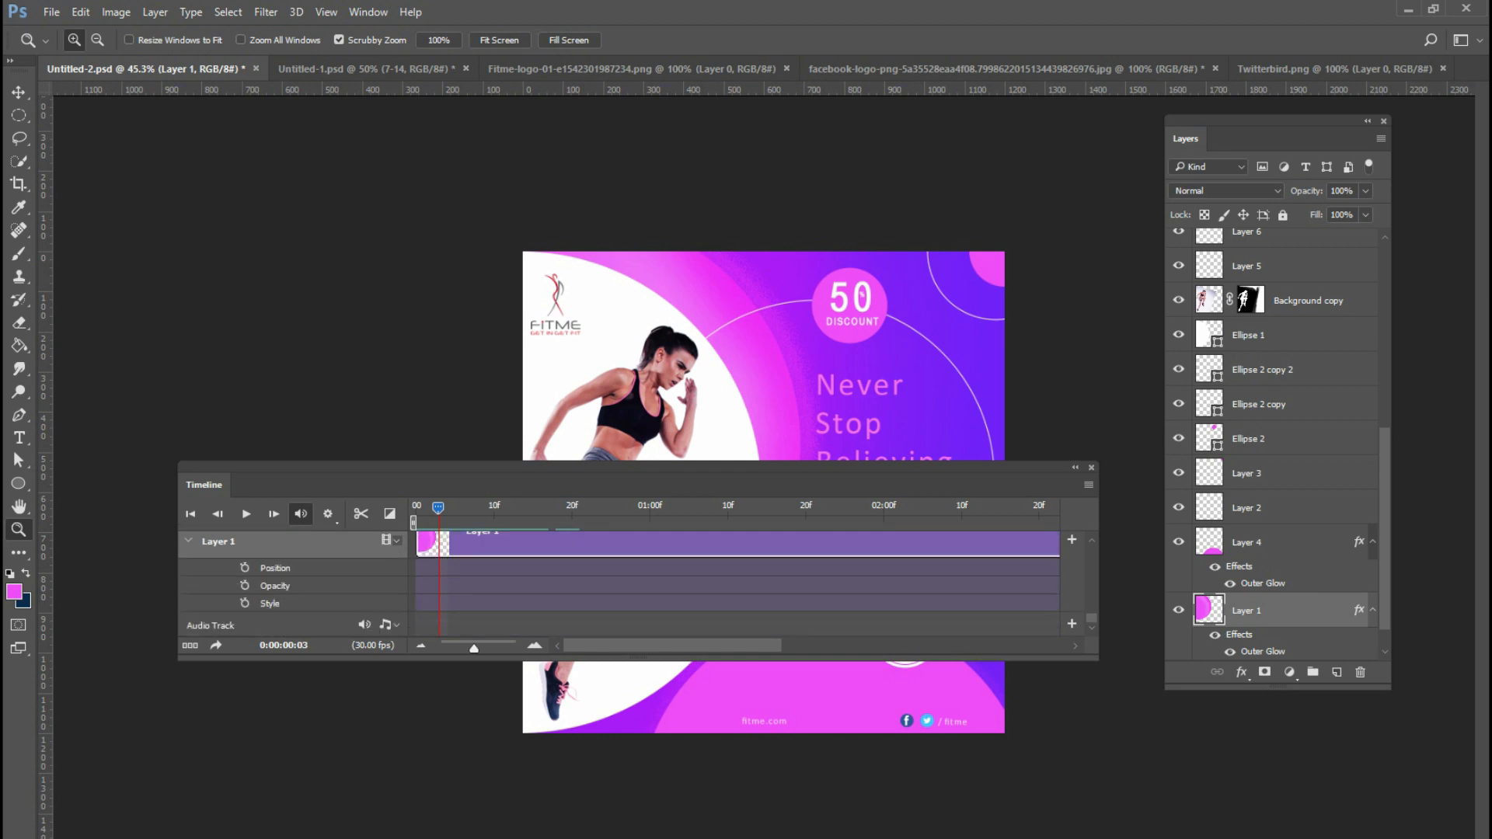
click(244, 603)
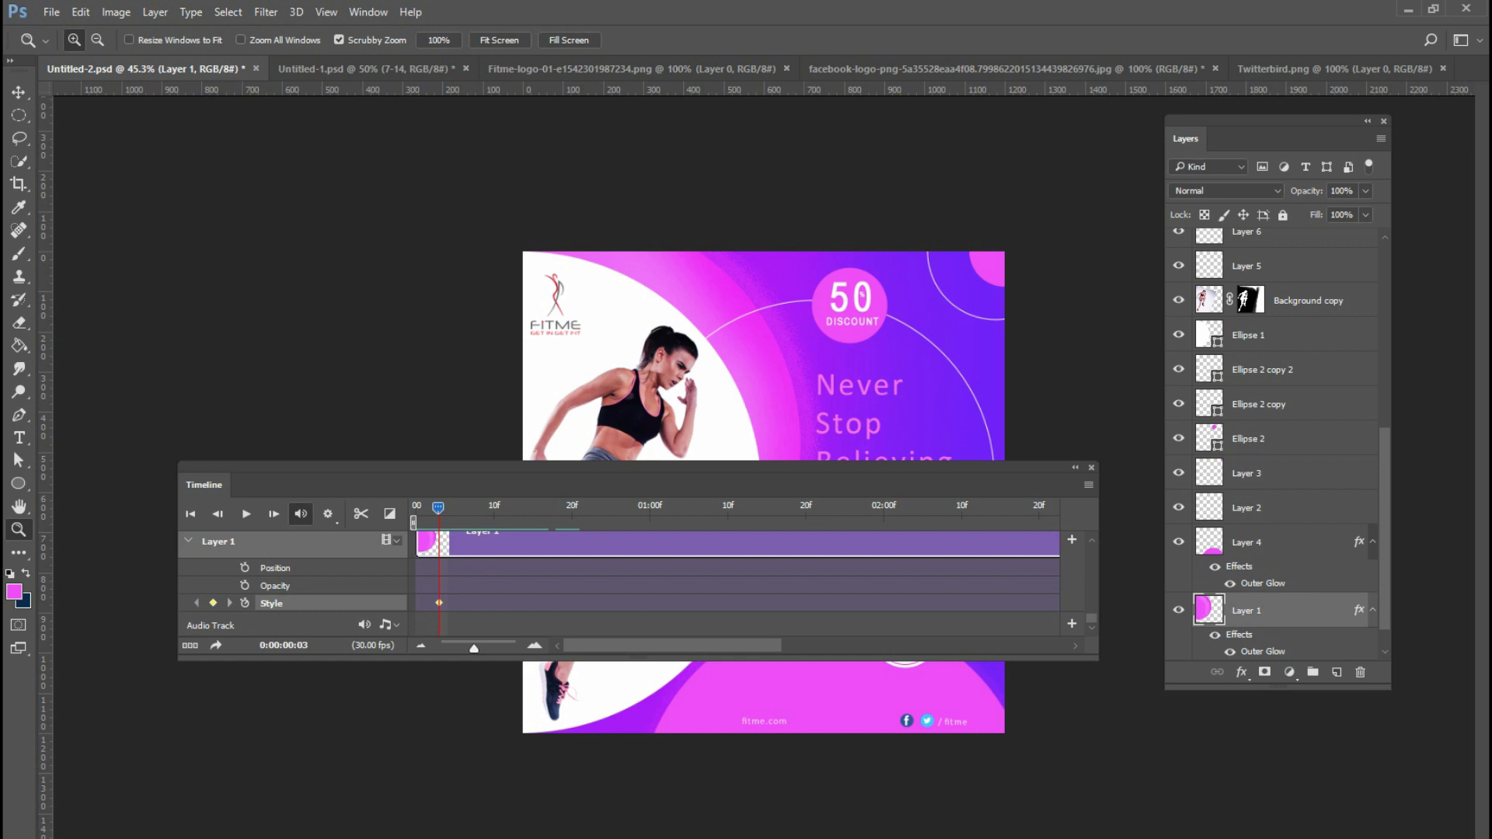
drag(439, 508, 649, 507)
click(213, 604)
- Set Layer 1's Outer Glow at 0:00:00:15 to 2% opacity and 0% noise
drag(649, 508, 533, 508)
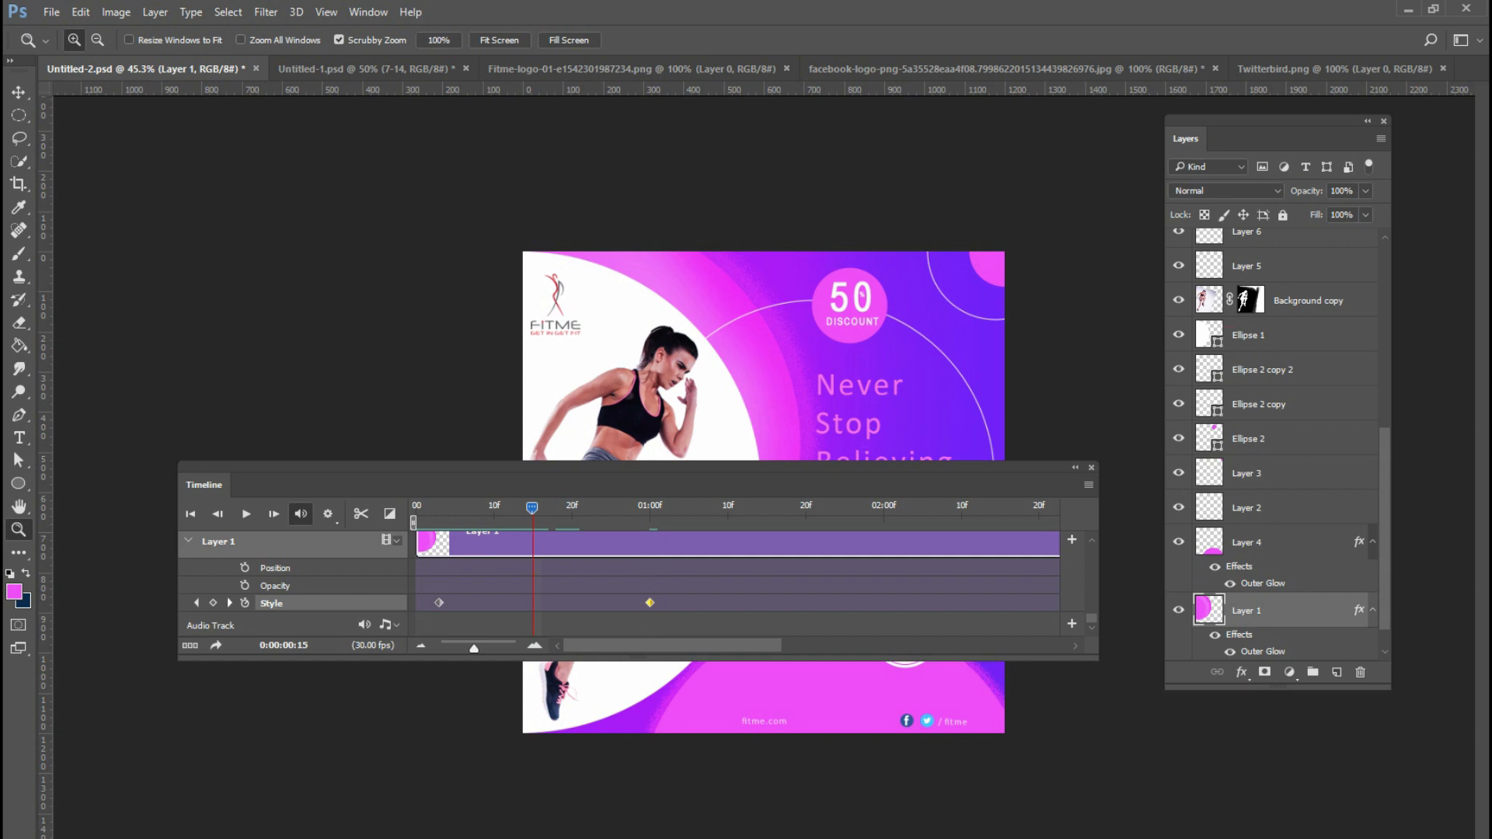
click(1242, 673)
click(1242, 673)
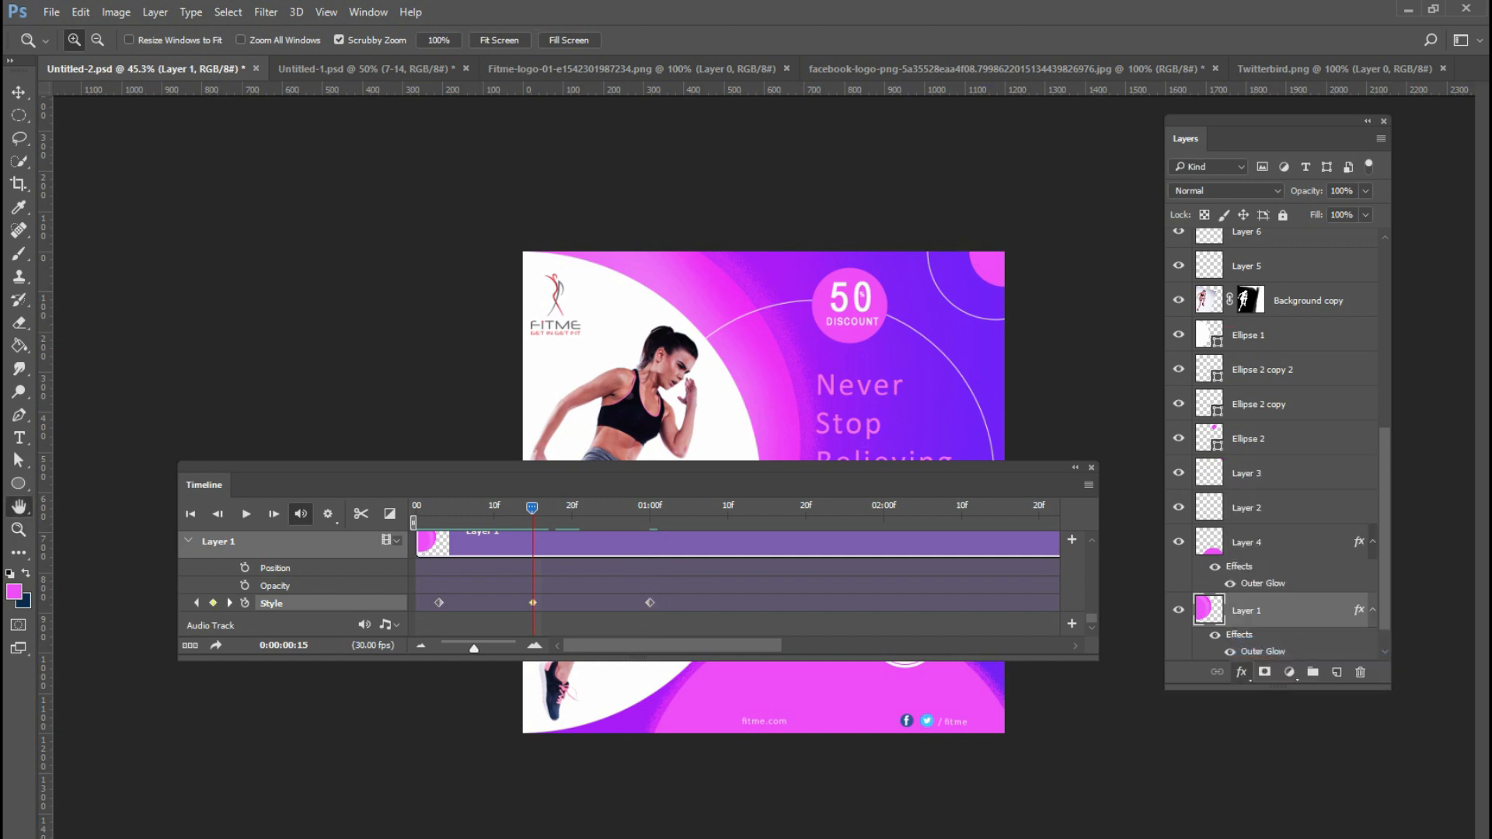
key(Tab)
key(shift+Down)
key(shift+Down)
key(shift+Down)
key(shift+Down)
key(shift+Down)
key(shift+Down)
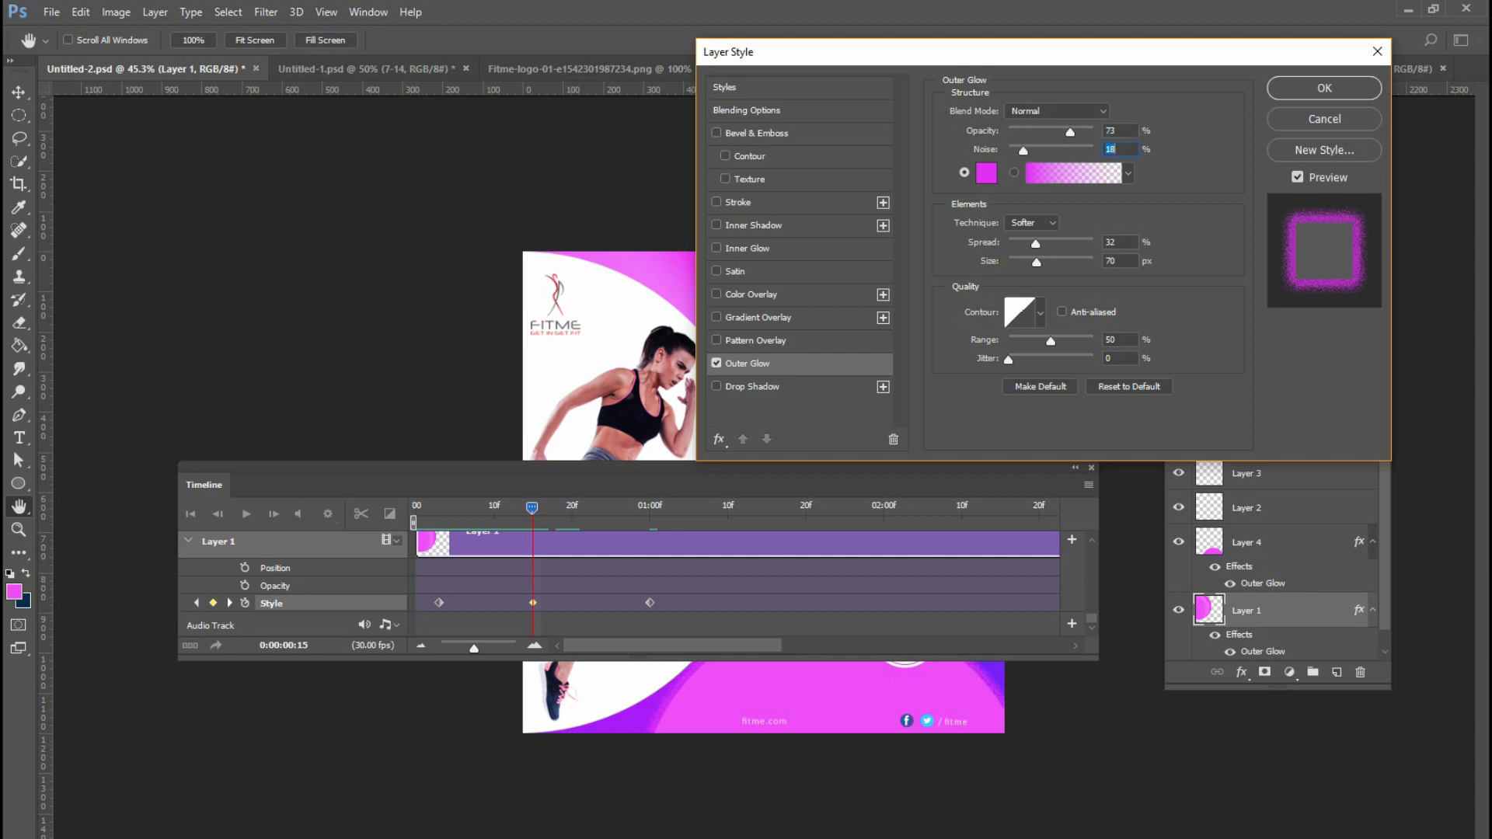
drag(855, 52, 1033, 46)
key(shift+Tab)
key(shift+Down)
key(shift+Down)
key(shift+Down)
key(shift+Down)
key(shift+Down)
key(shift+Down)
key(shift+Down)
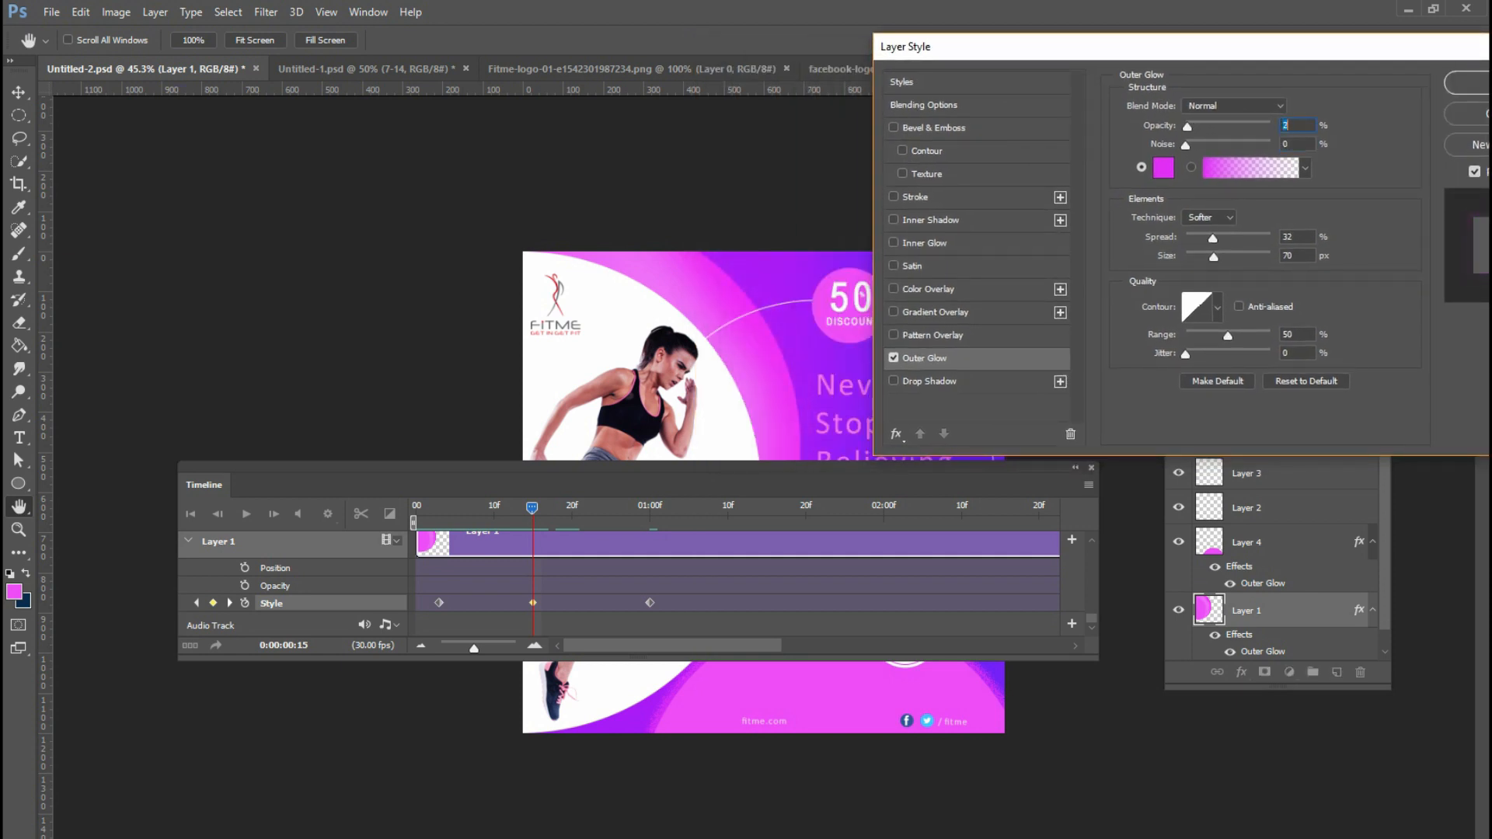
key(Return)
- Move the timeline down off the artwork and add Transform keyframes to the "in Your Dreams." text at 0:00:00:05 and just before 01:00f
drag(532, 508, 496, 599)
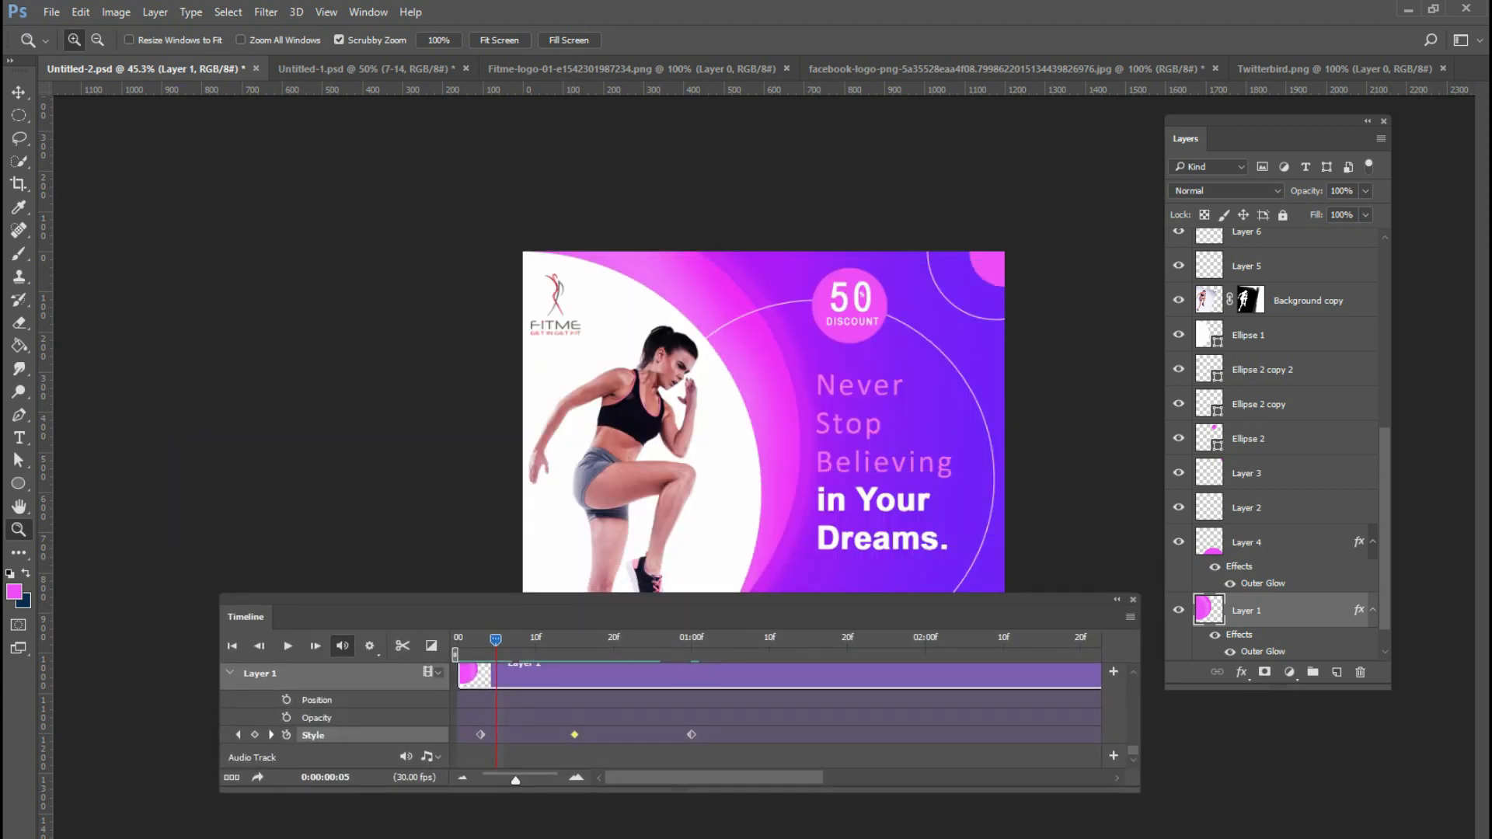
ctrl+click(868, 503)
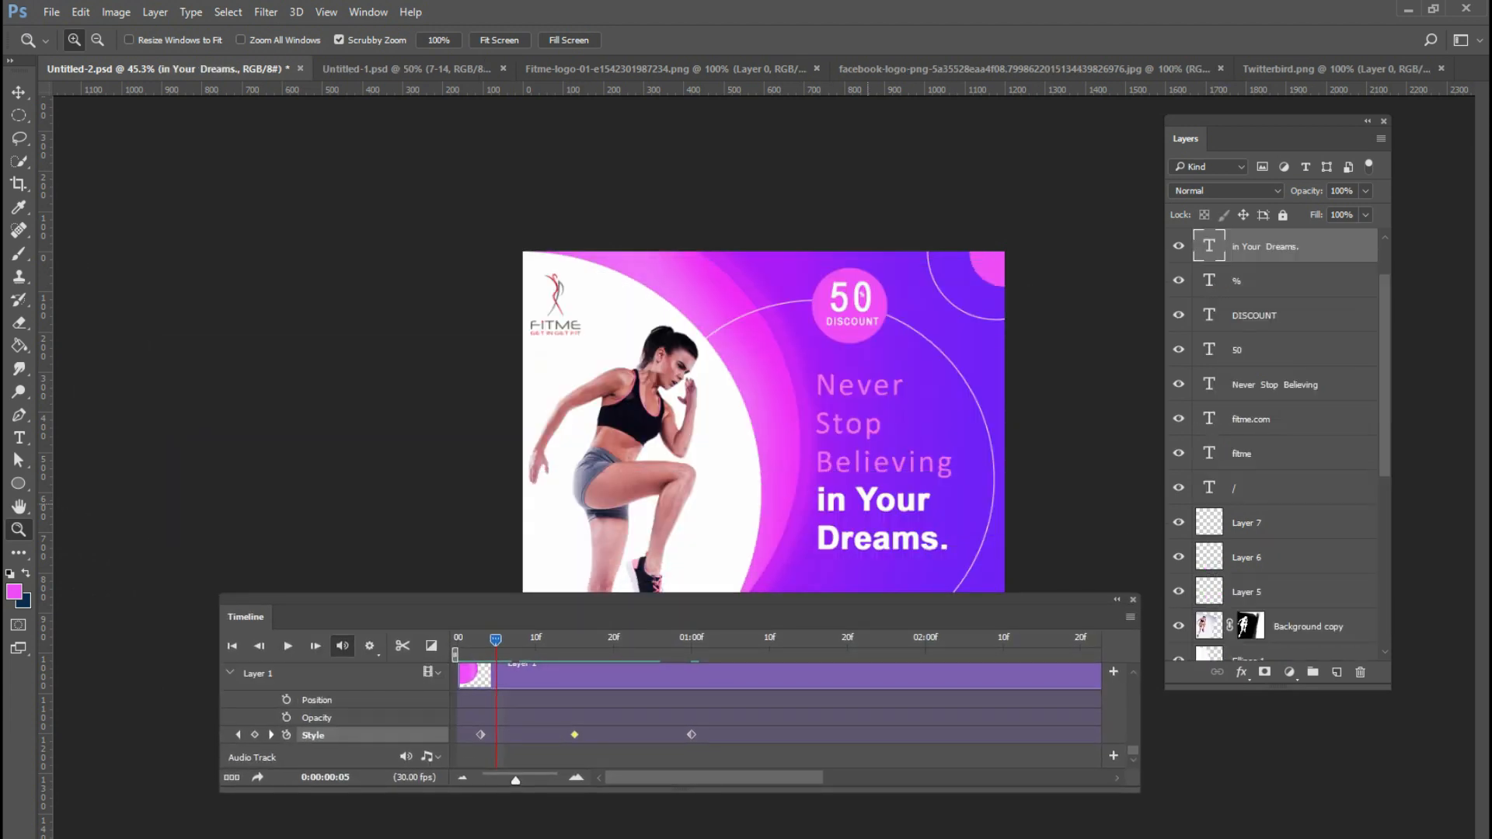
scroll(661, 715, up, 8)
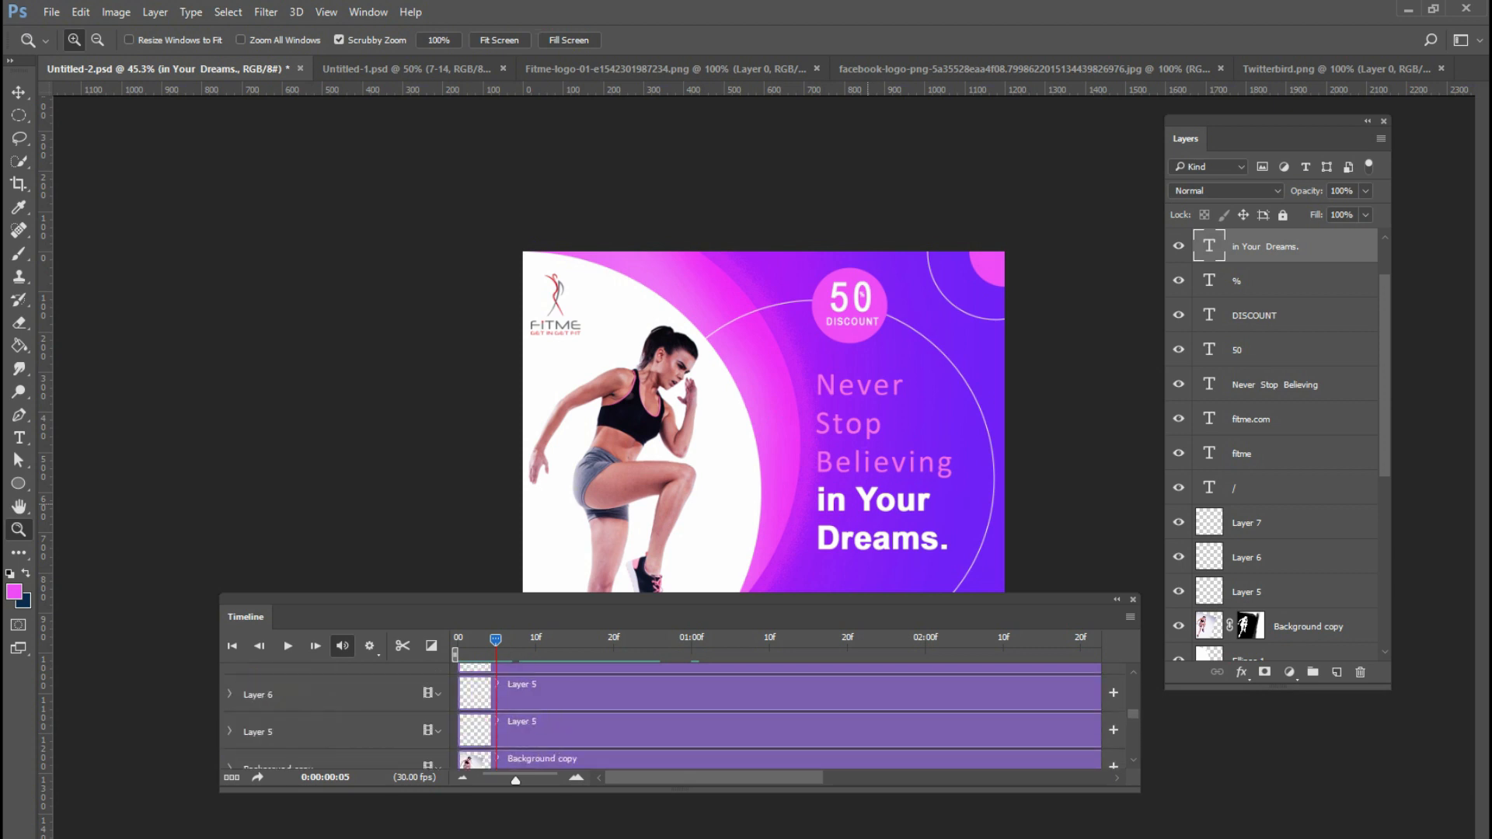
scroll(660, 715, up, 5)
scroll(661, 715, up, 3)
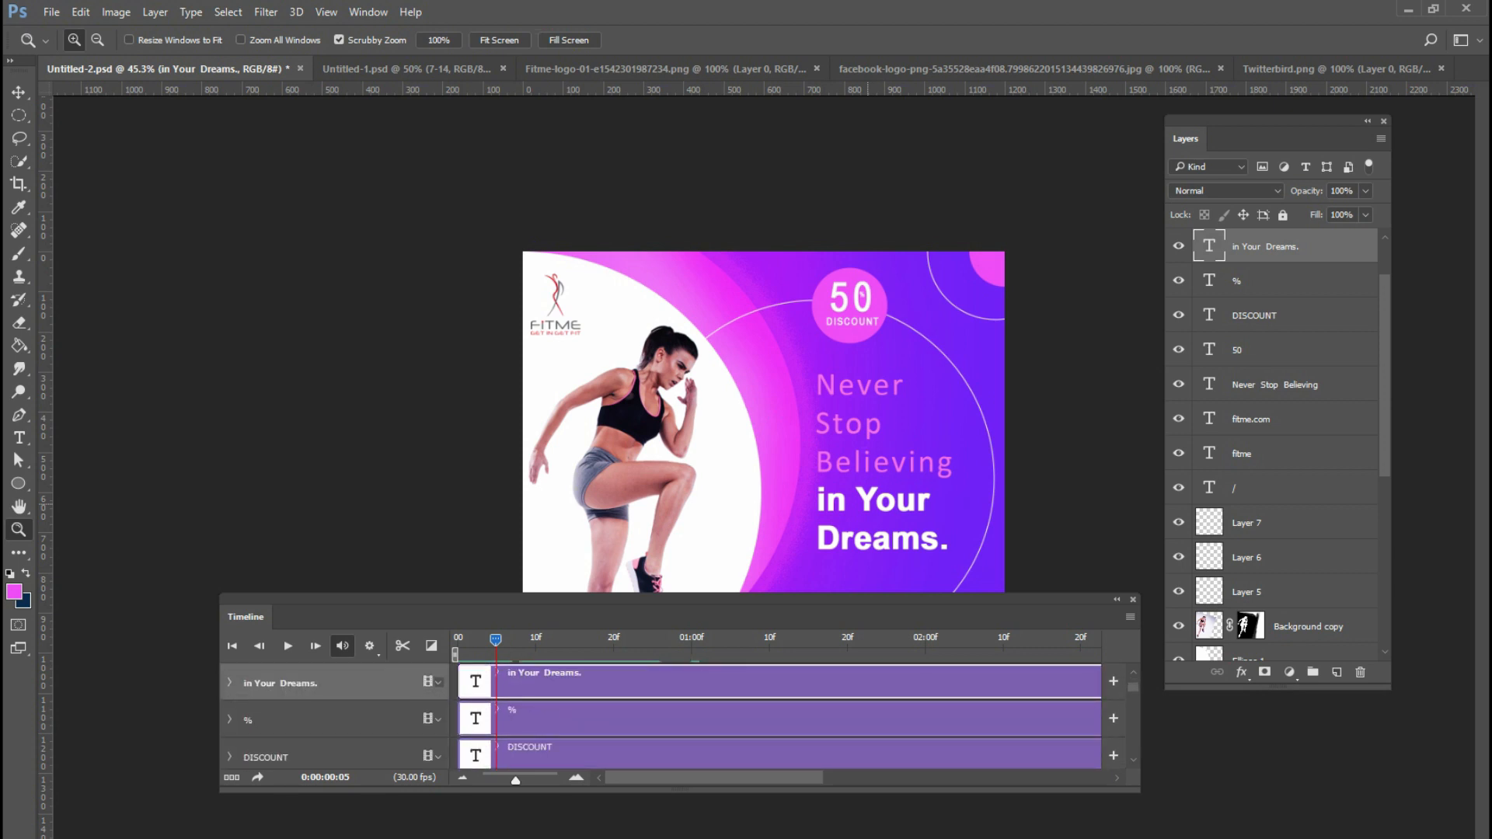
click(230, 682)
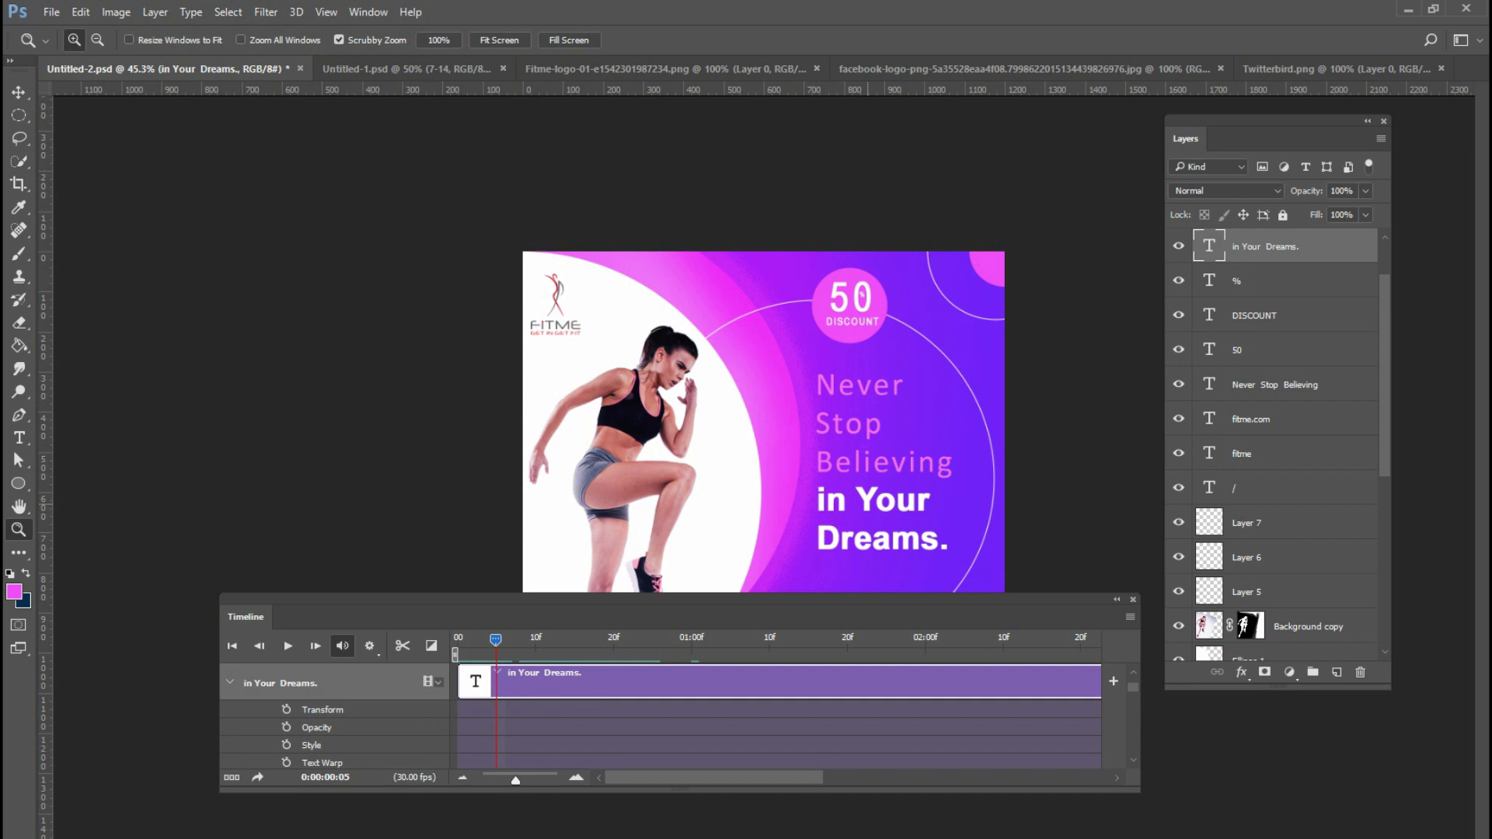
click(286, 710)
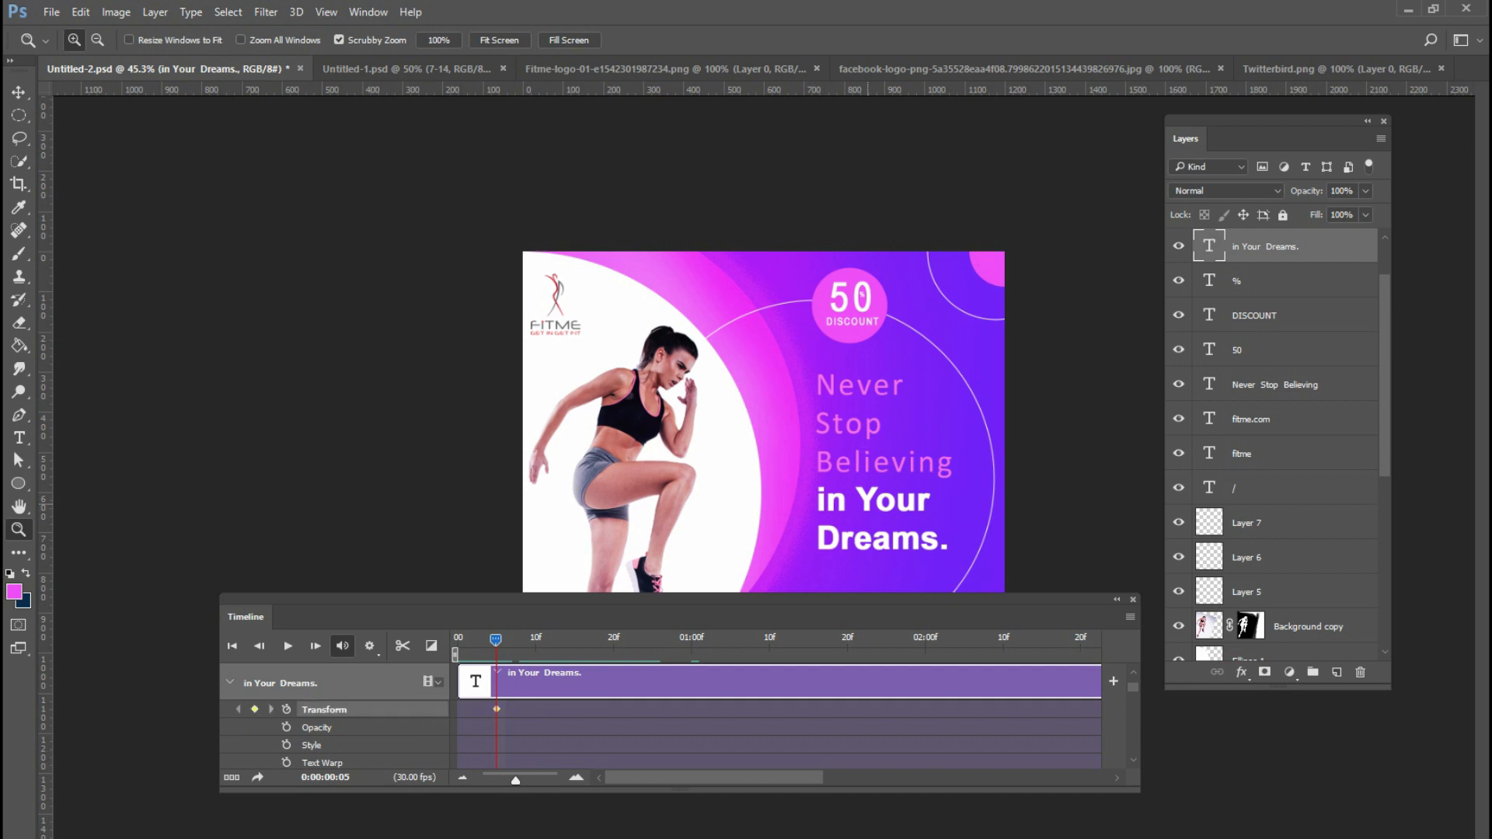
drag(496, 640, 674, 639)
click(254, 710)
- Scale the "in Your Dreams." text to about 81% at 0:00:00:18 and play the result
drag(675, 639, 597, 640)
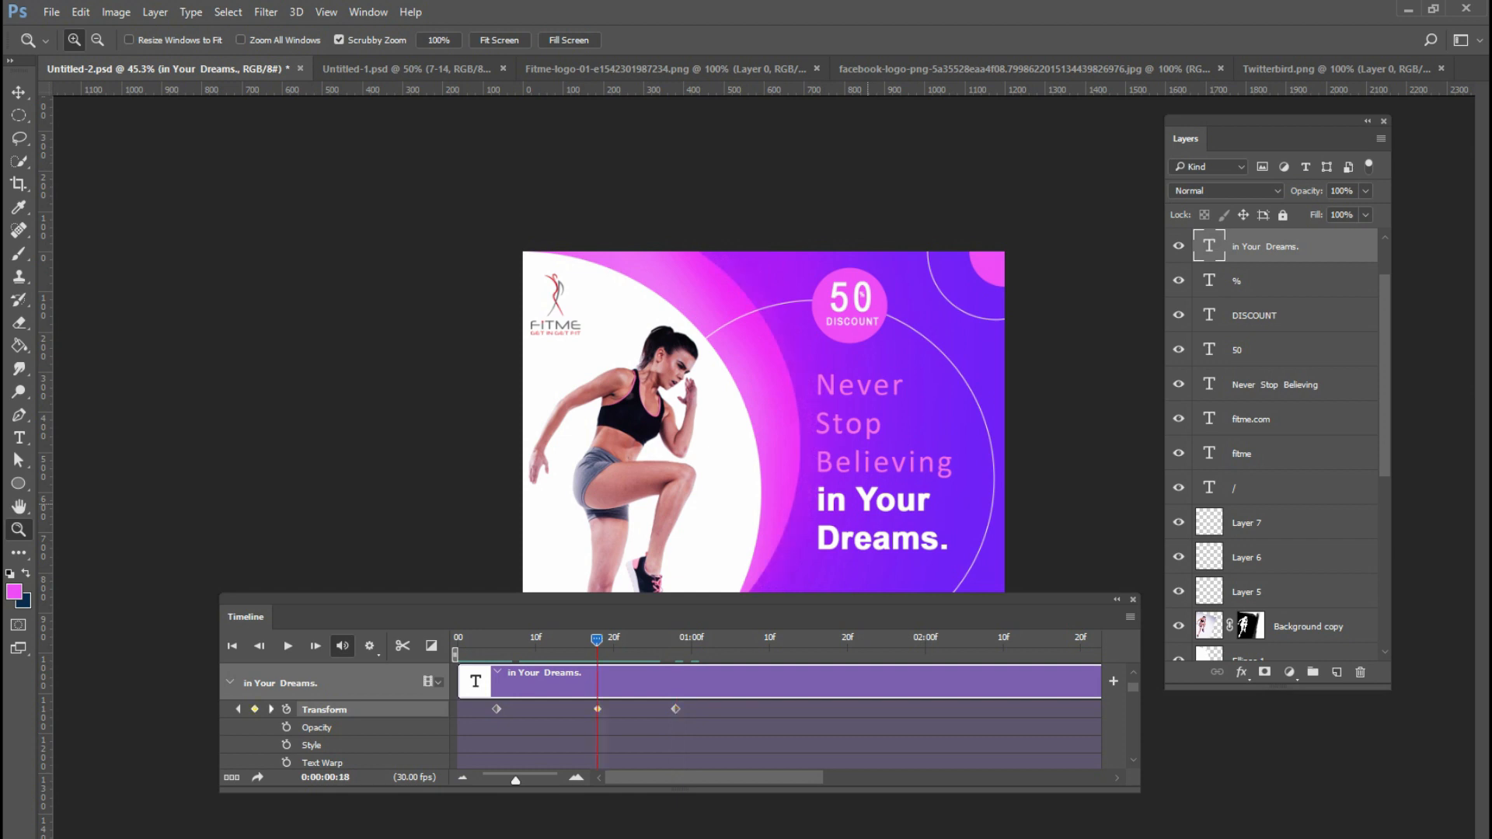
key(ctrl+t)
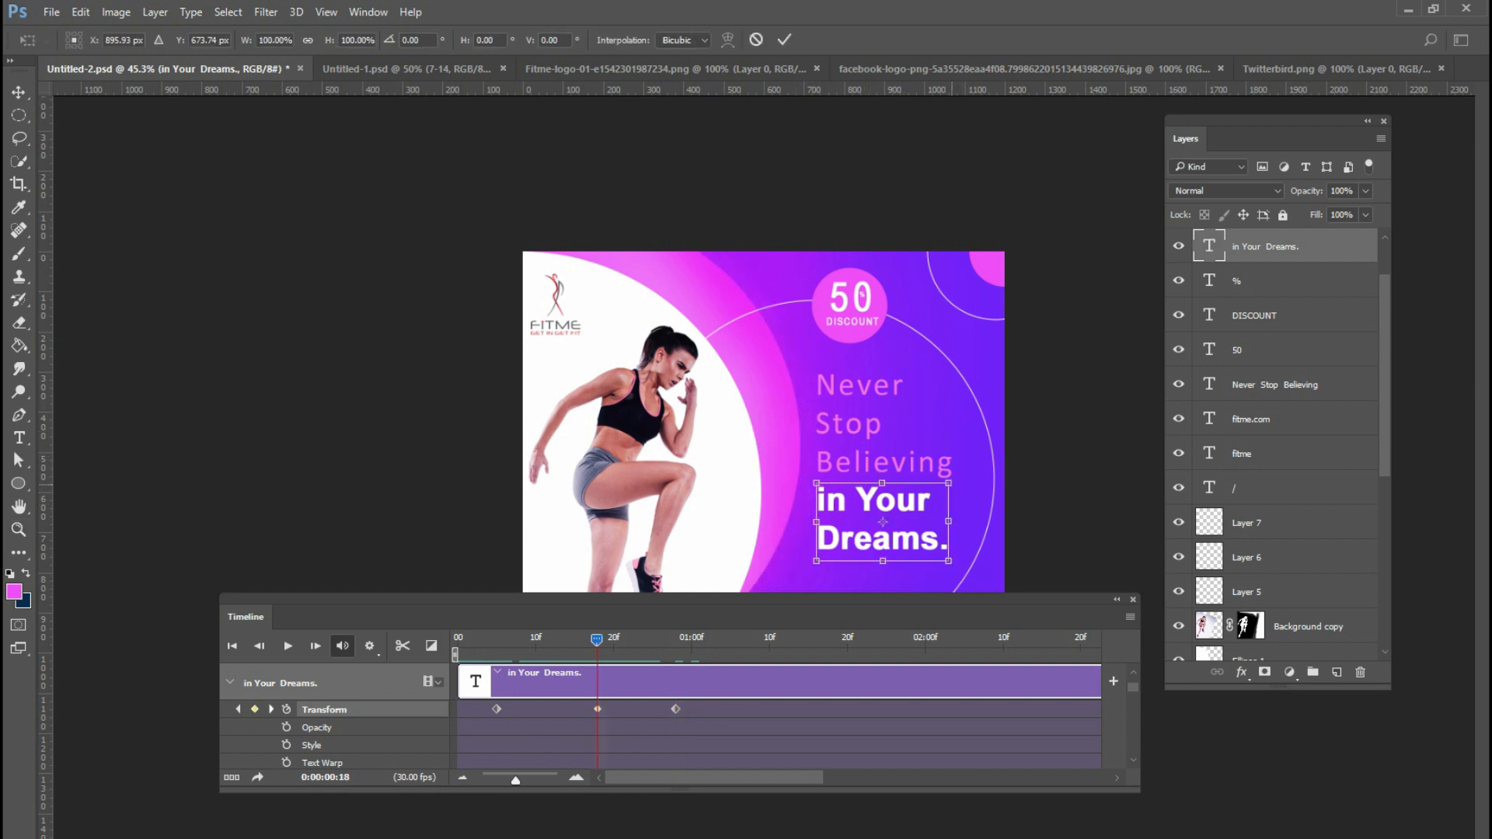
drag(948, 483, 936, 489)
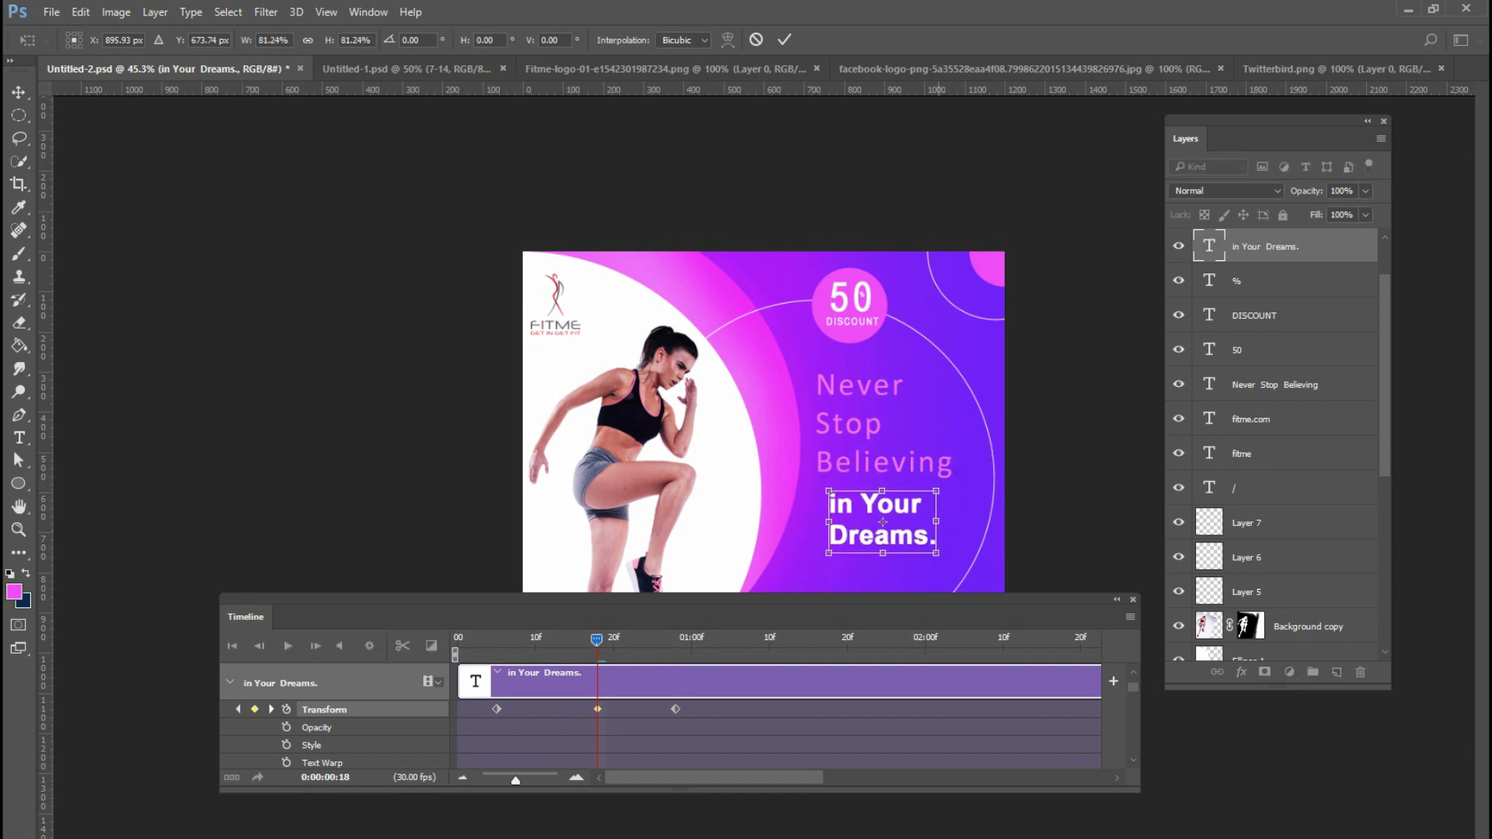
key(Return)
key(space)
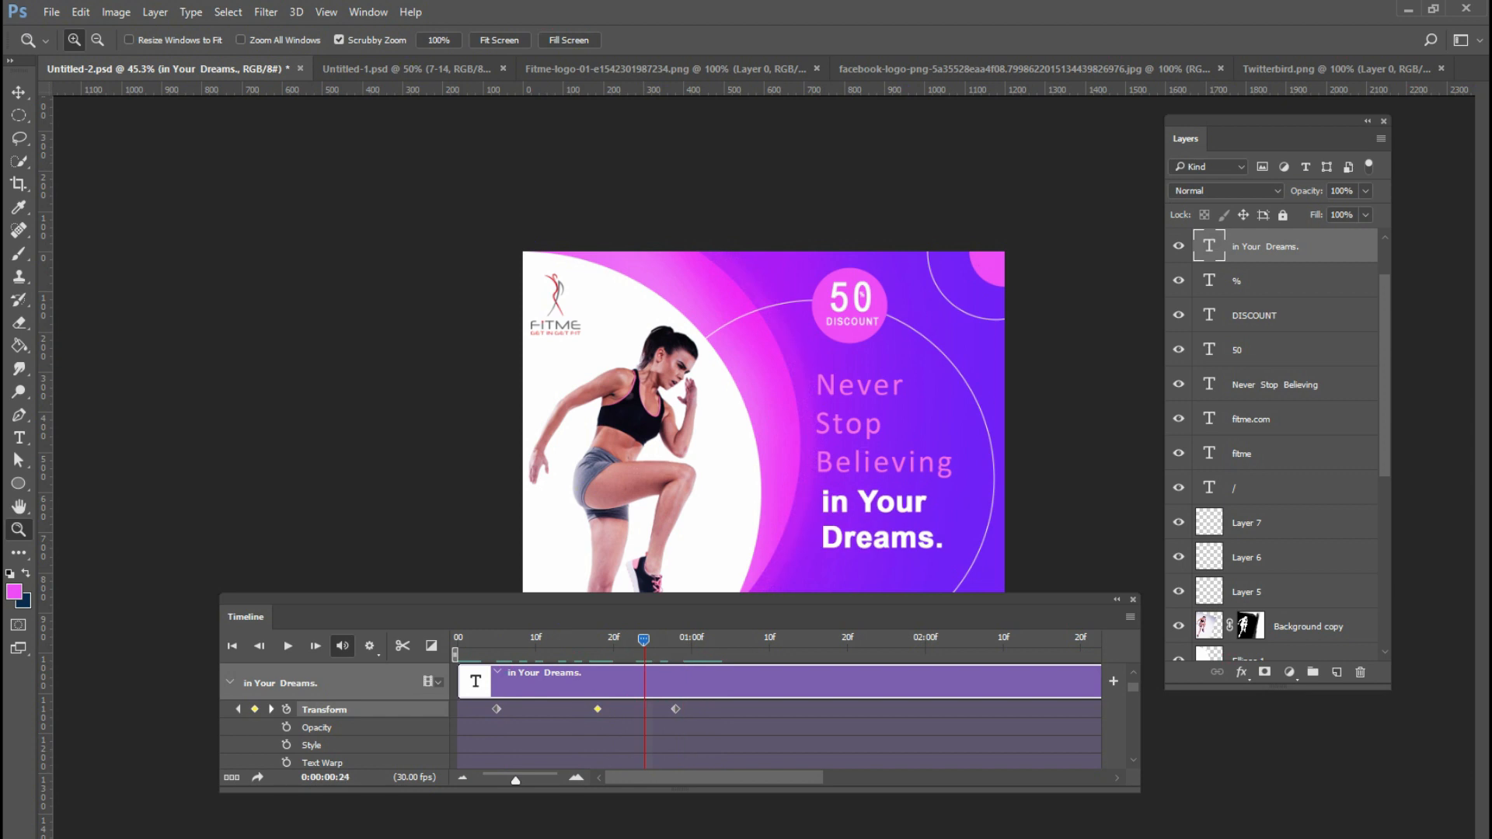
- Save the document and add Opacity keyframes to the "in Your Dreams." text at 0:00:00:18, 0:00:00:03 and just before 01:00f
mouse_move(620, 639)
mouse_down()
mouse_move(493, 639)
mouse_move(610, 639)
mouse_move(596, 639)
mouse_up()
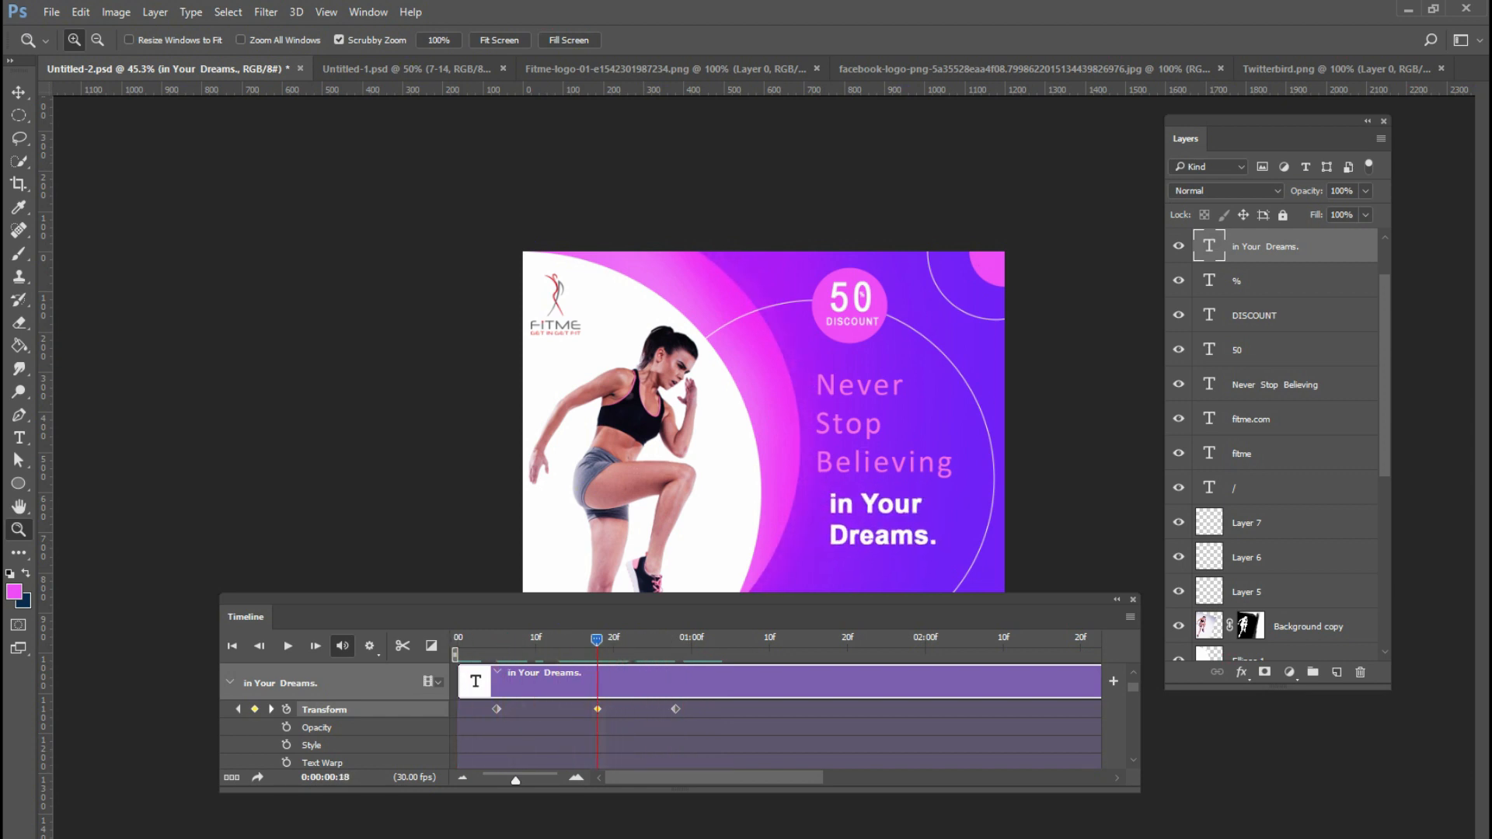
key(ctrl+s)
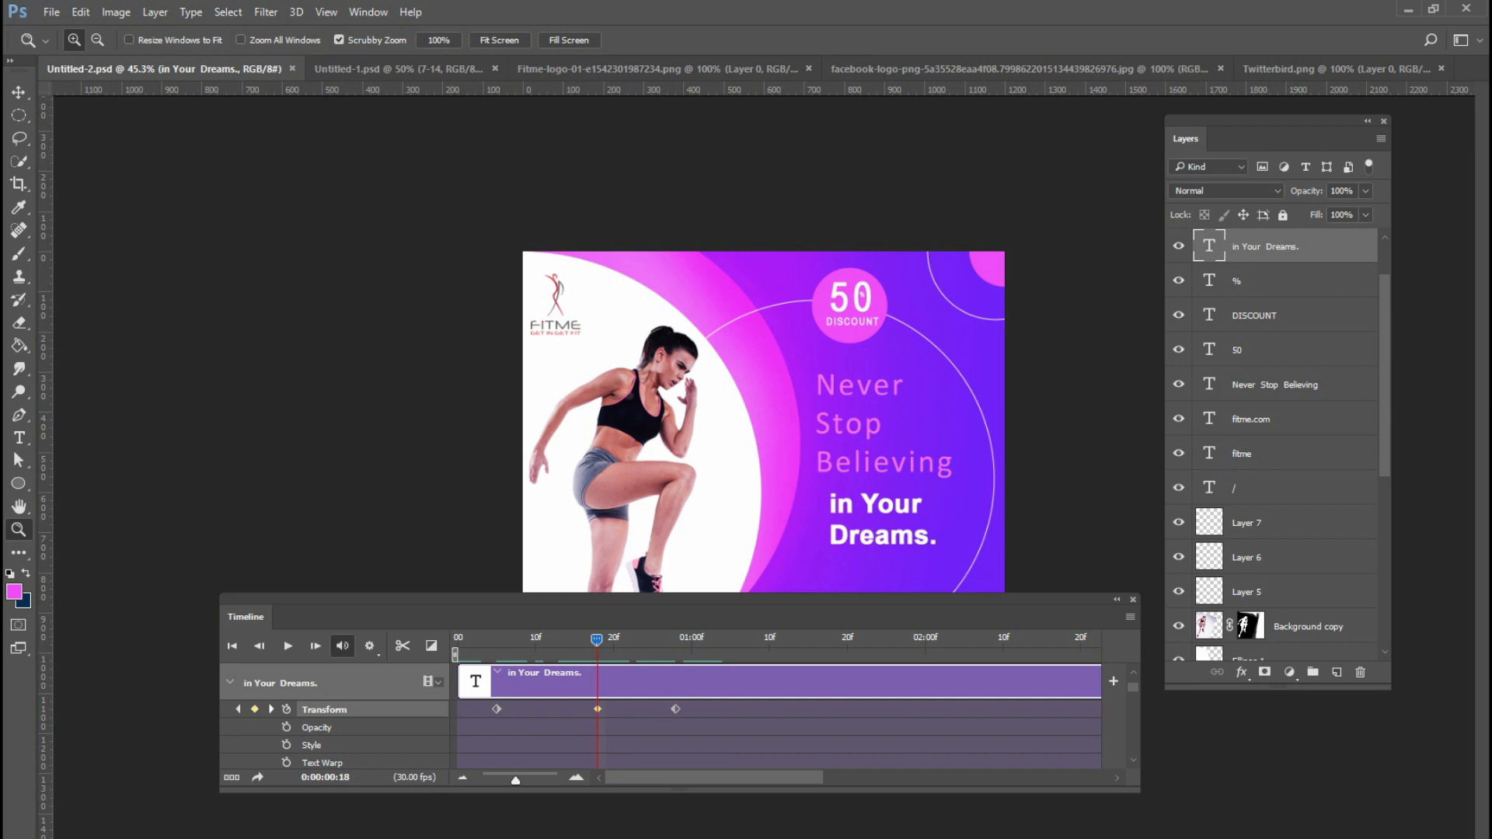
click(286, 728)
drag(597, 639, 480, 639)
click(254, 728)
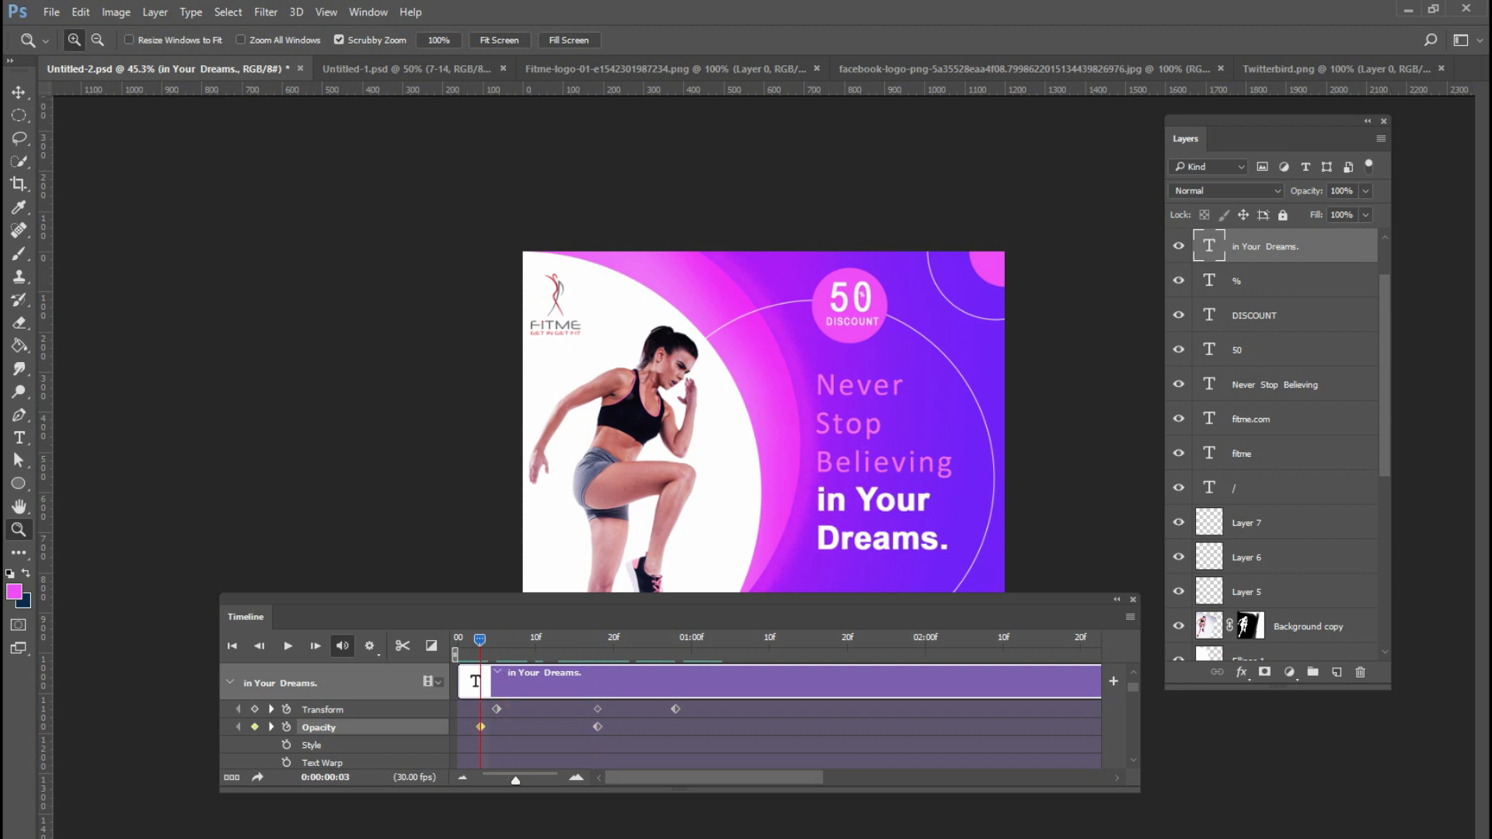
drag(480, 639, 597, 639)
click(254, 728)
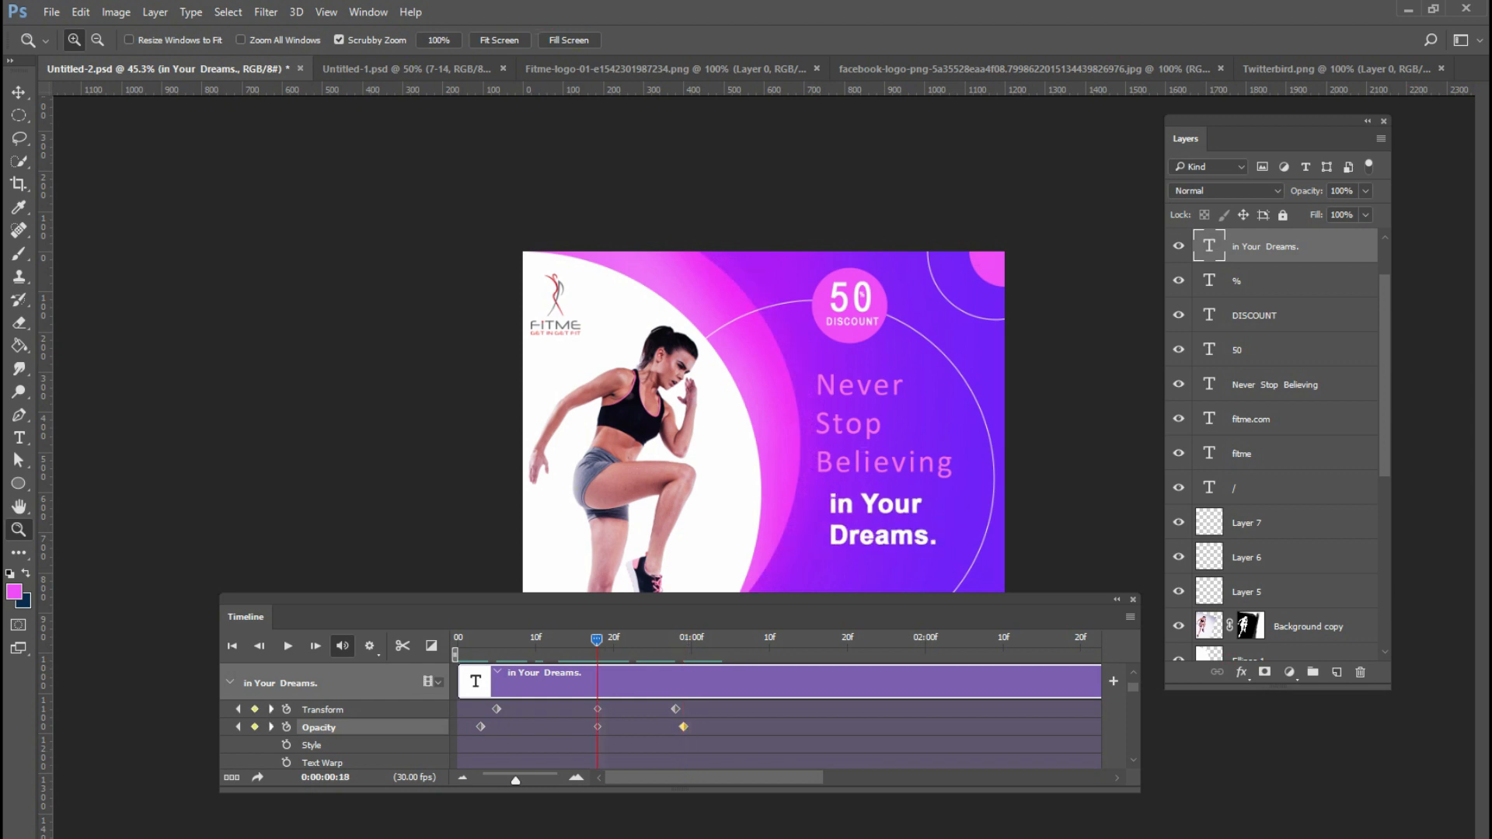
- Lower the "in Your Dreams." text's opacity to 11% at 0:00:00:18, and play the animation with the timeline moved down off the artwork
click(1366, 191)
drag(1370, 211, 1293, 211)
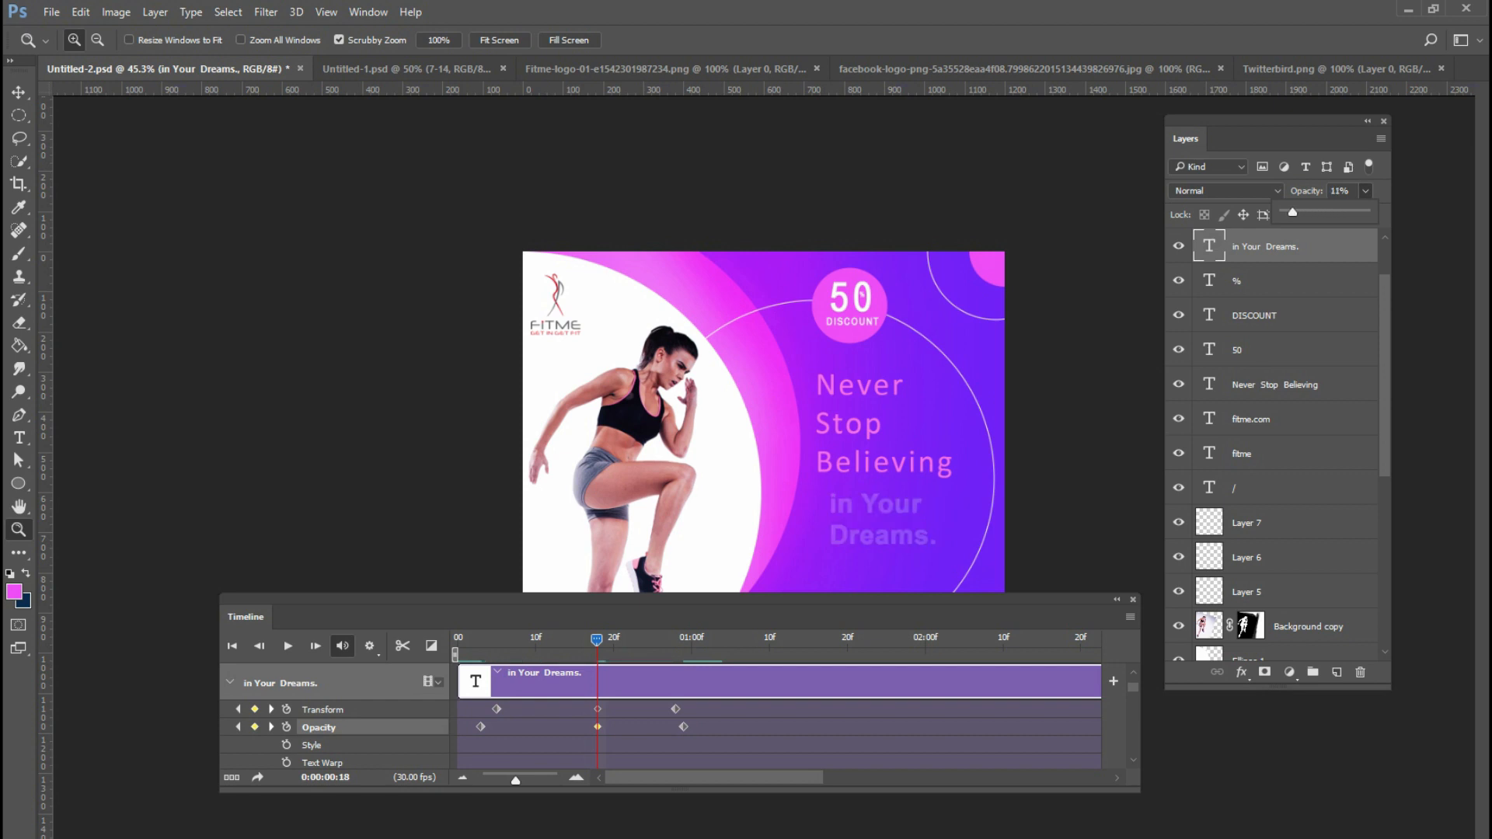
key(space)
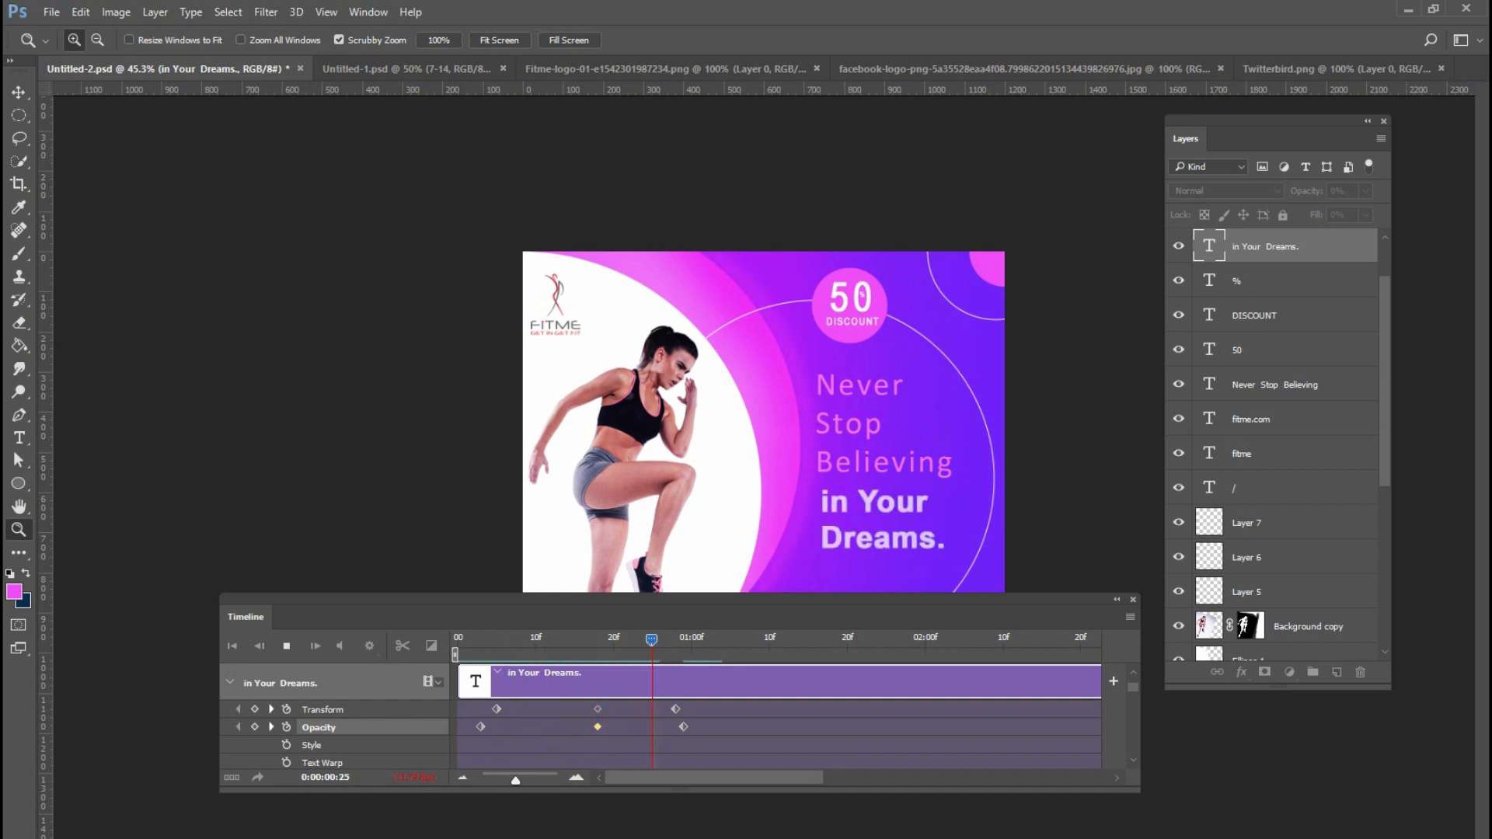
key(space)
drag(807, 640, 1011, 827)
drag(284, 734, 604, 678)
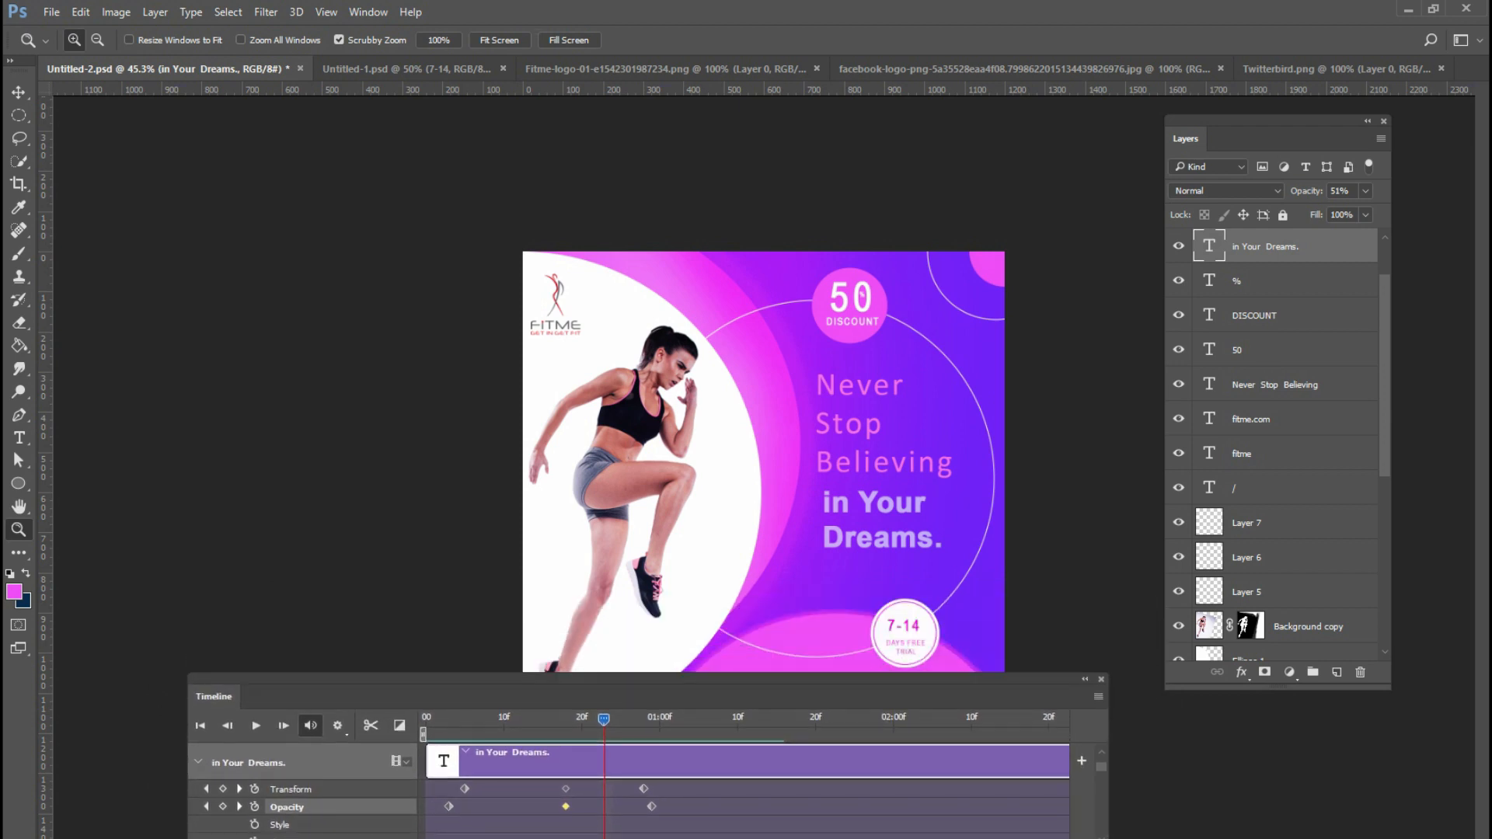
- Expand the % text layer's animation properties in place of the "in Your Dreams." ones, and move up and heighten the floating timeline
click(1284, 280)
drag(604, 678, 610, 589)
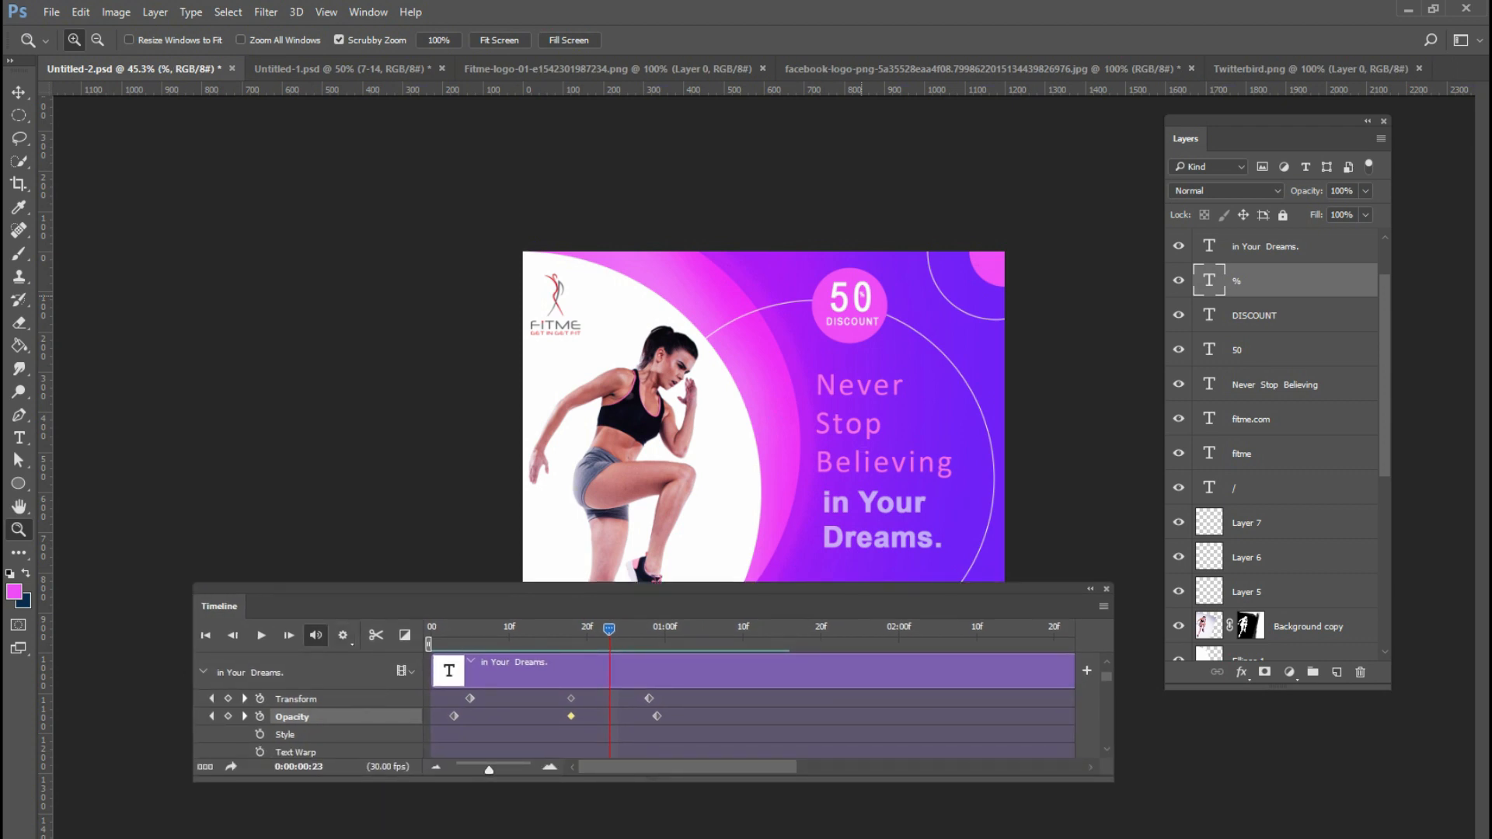
click(203, 671)
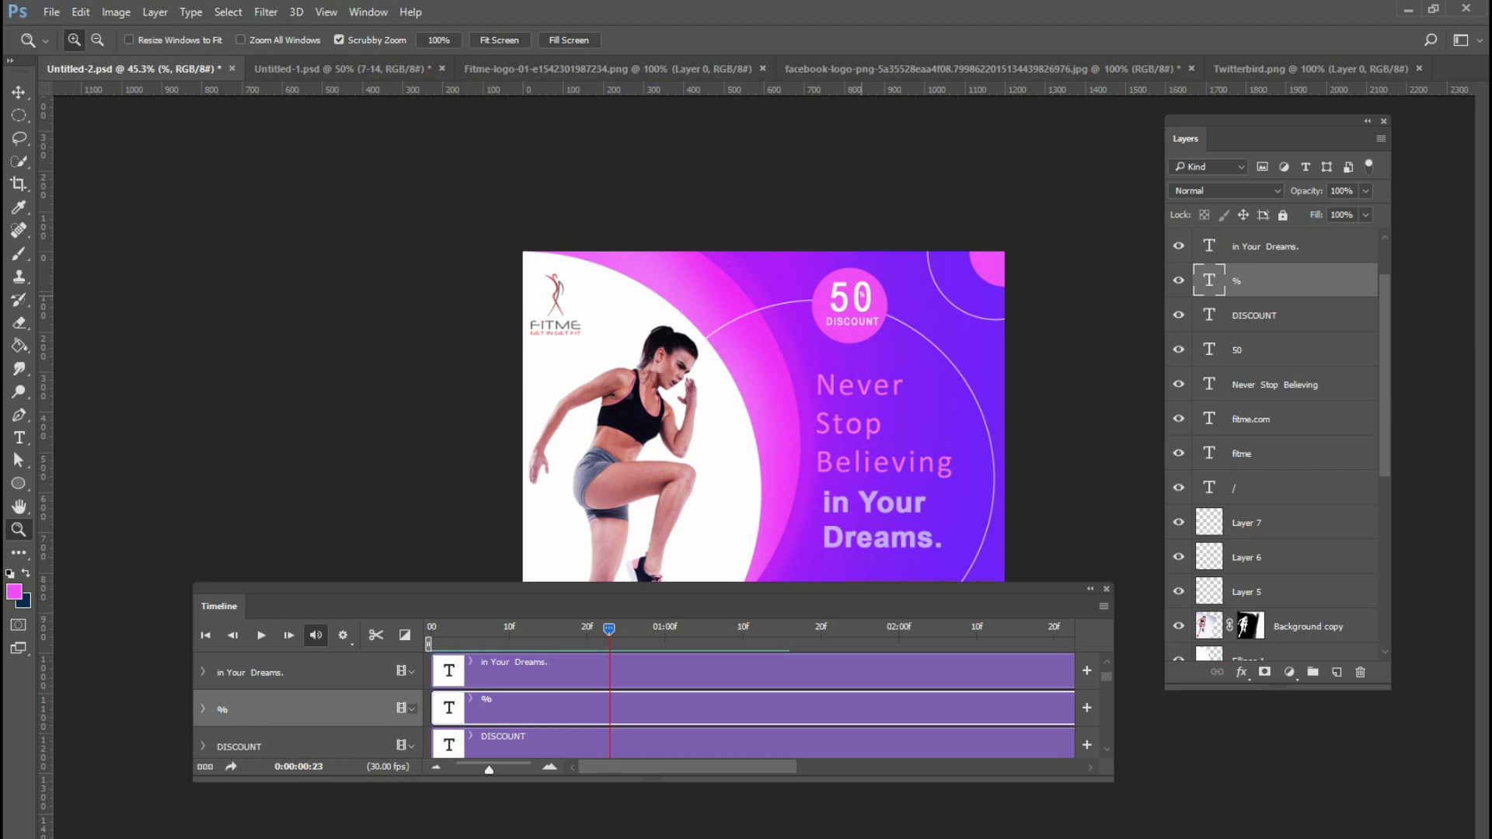
click(203, 709)
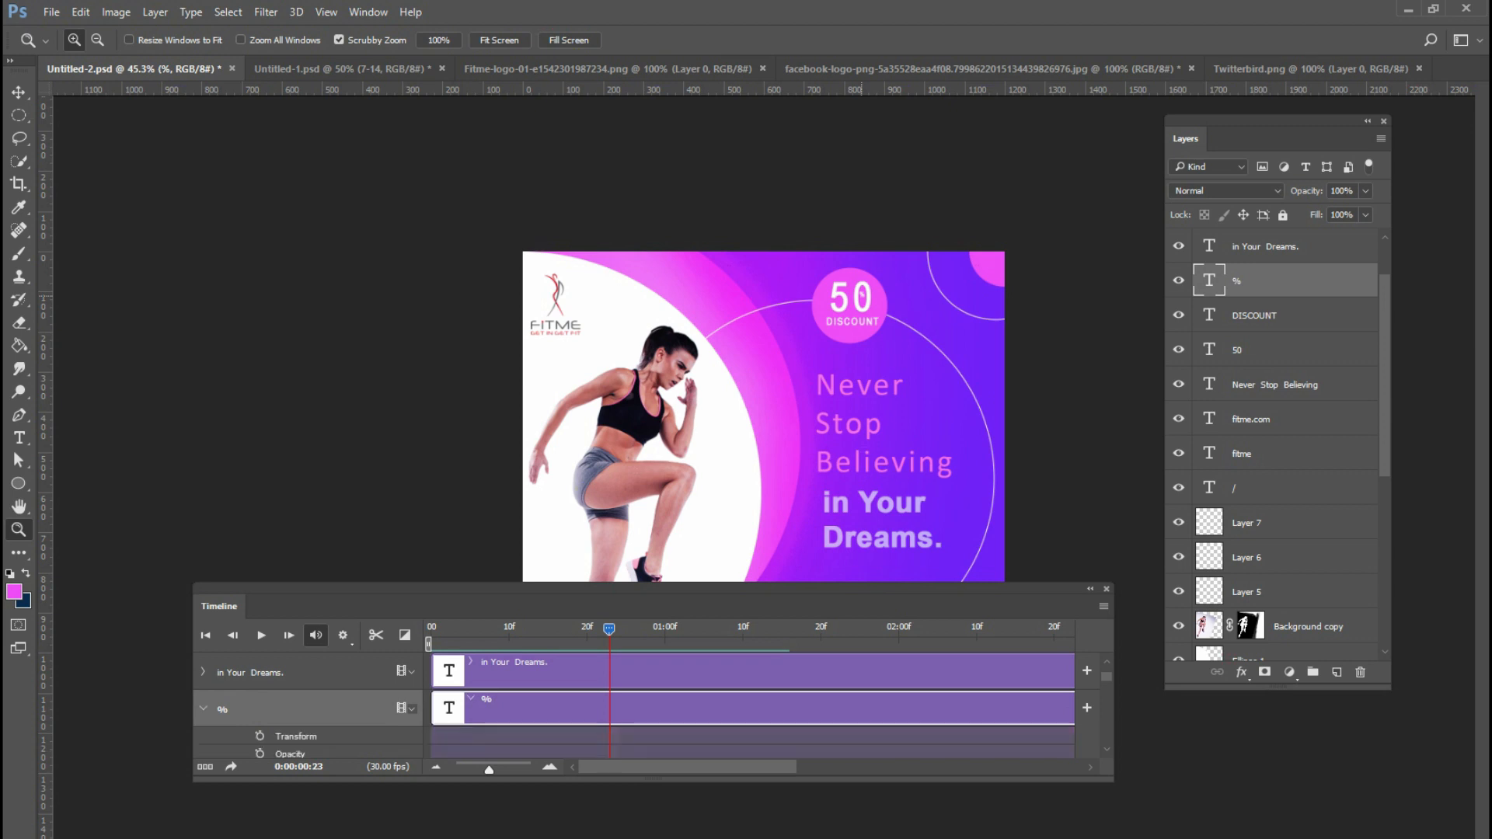
drag(381, 588, 363, 531)
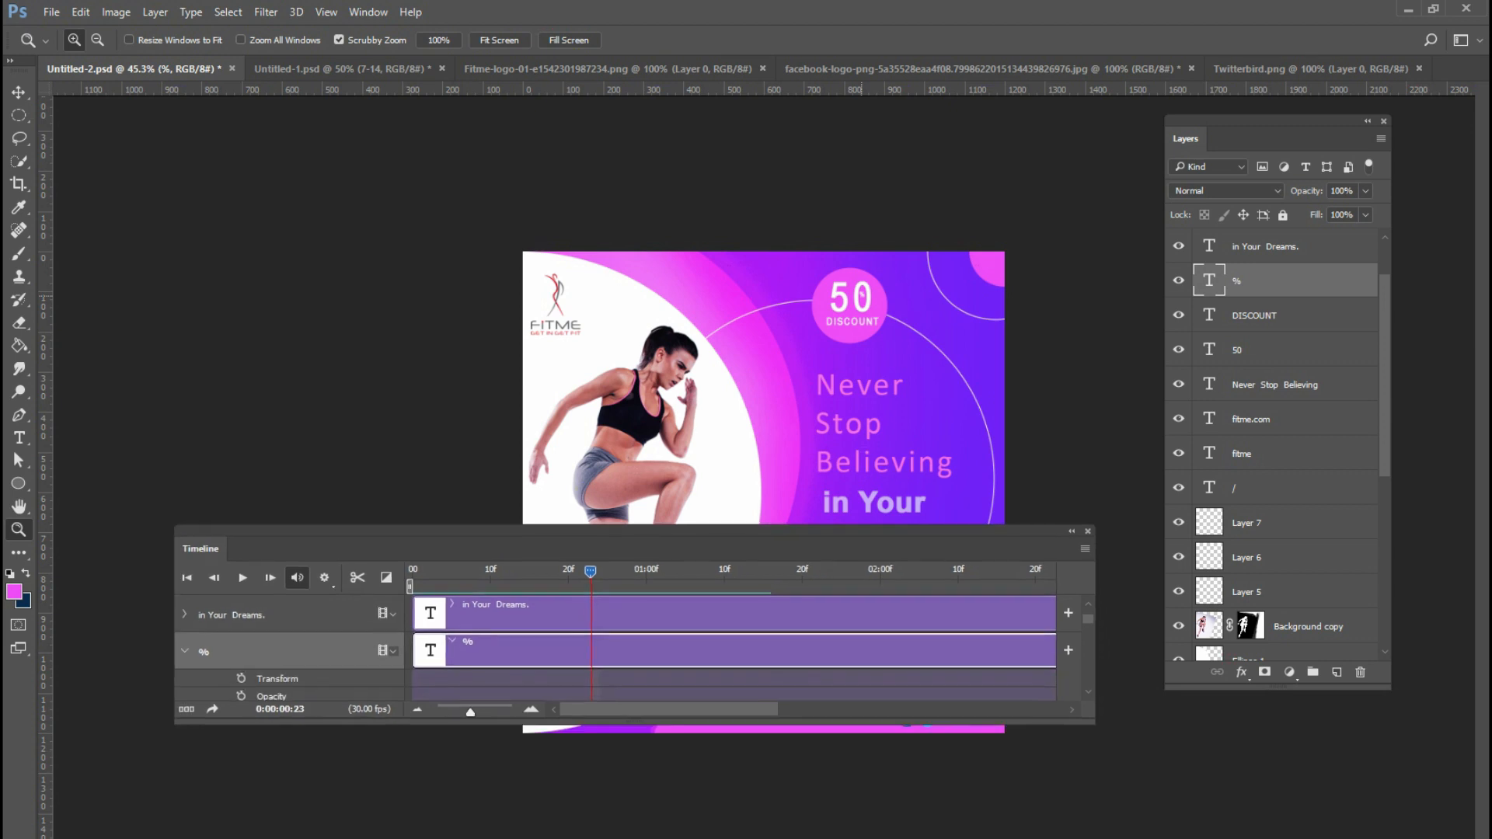
drag(634, 723, 634, 798)
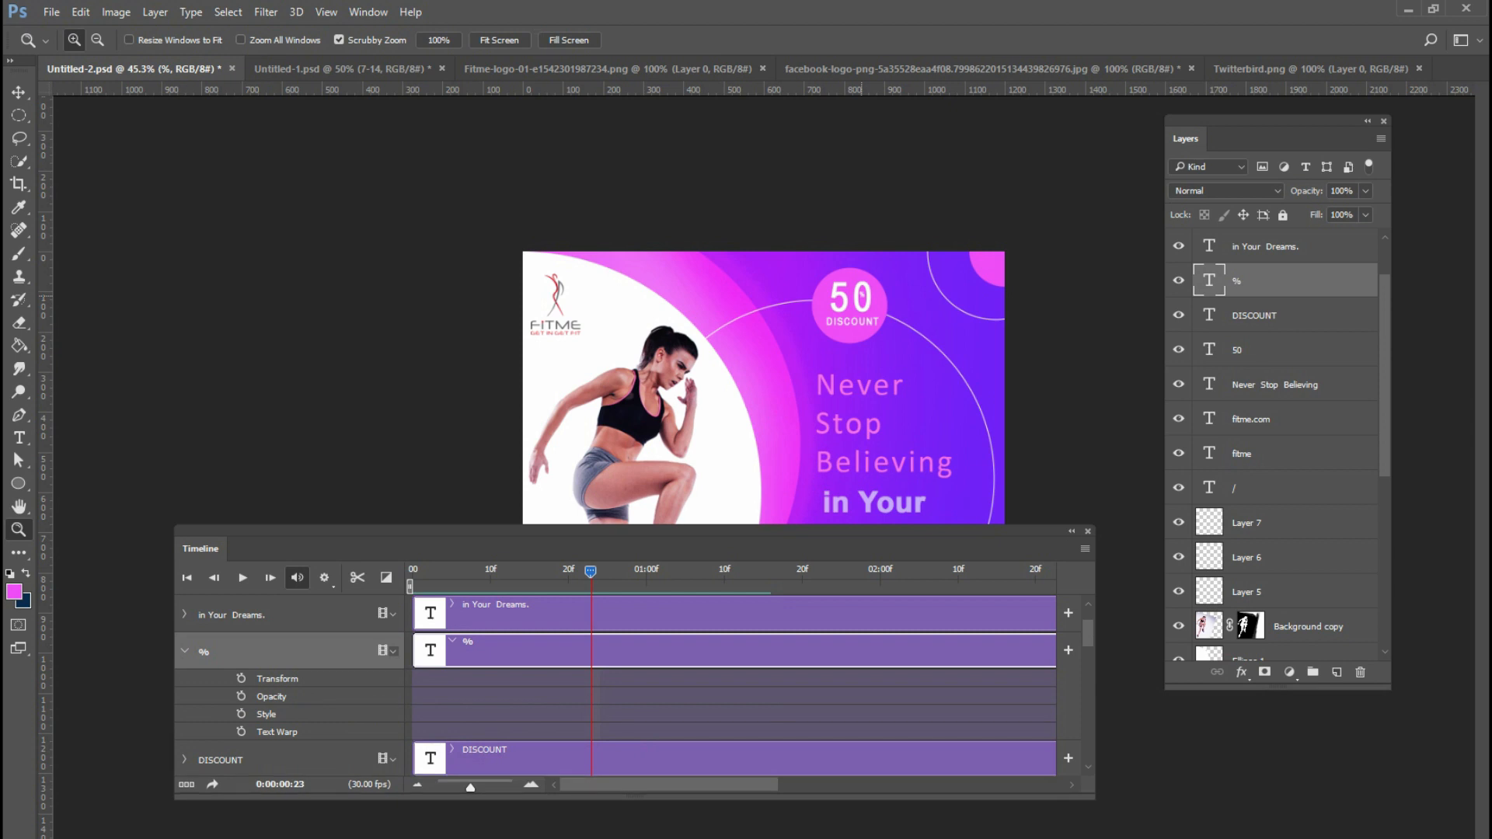
- Add Transform keyframes to the % text layer at 0:00:00:23, 0:00:00:00 and 0:00:00:11
click(241, 678)
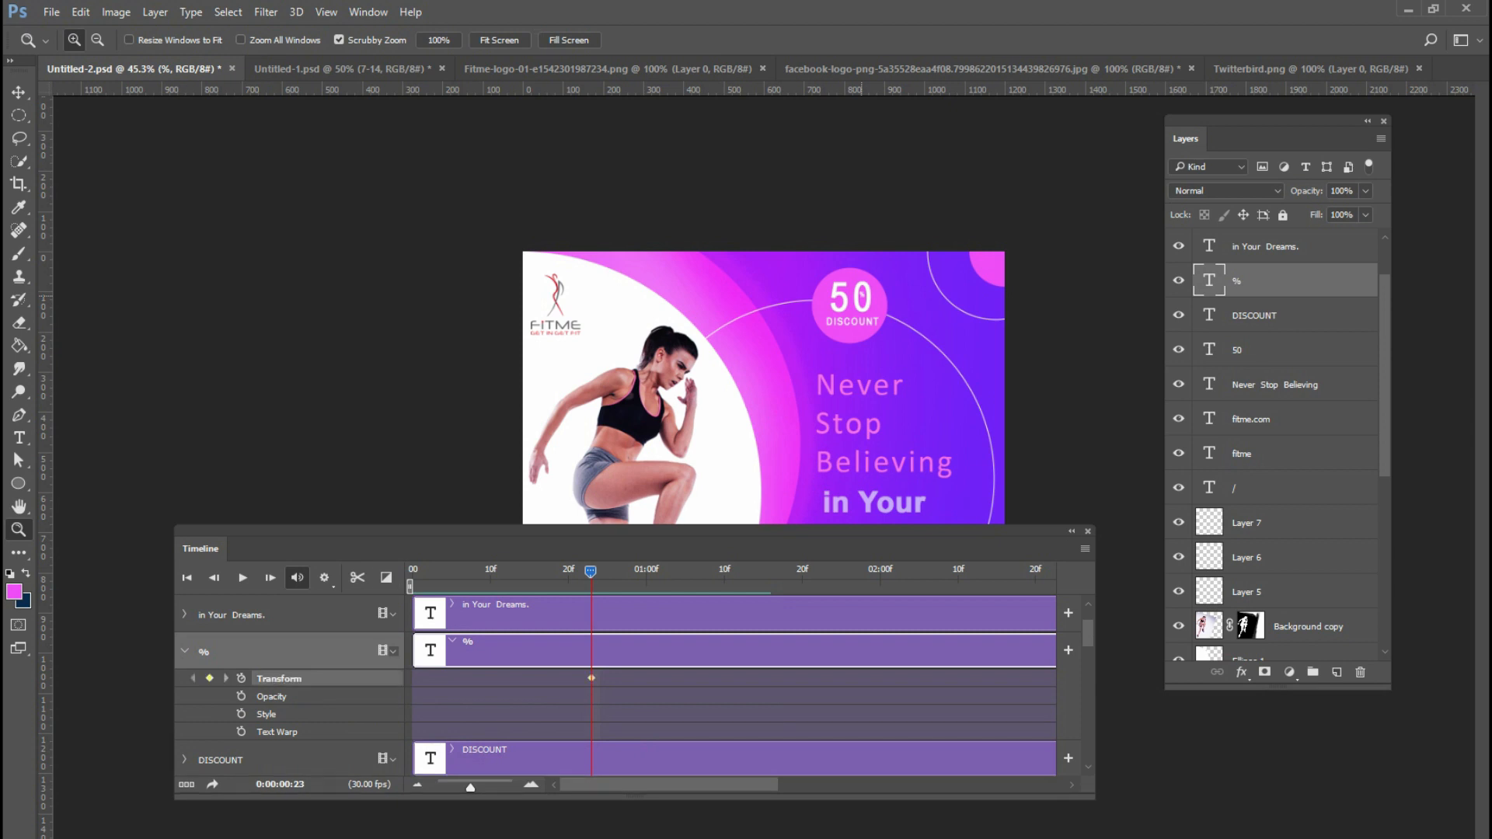
key(Home)
click(209, 678)
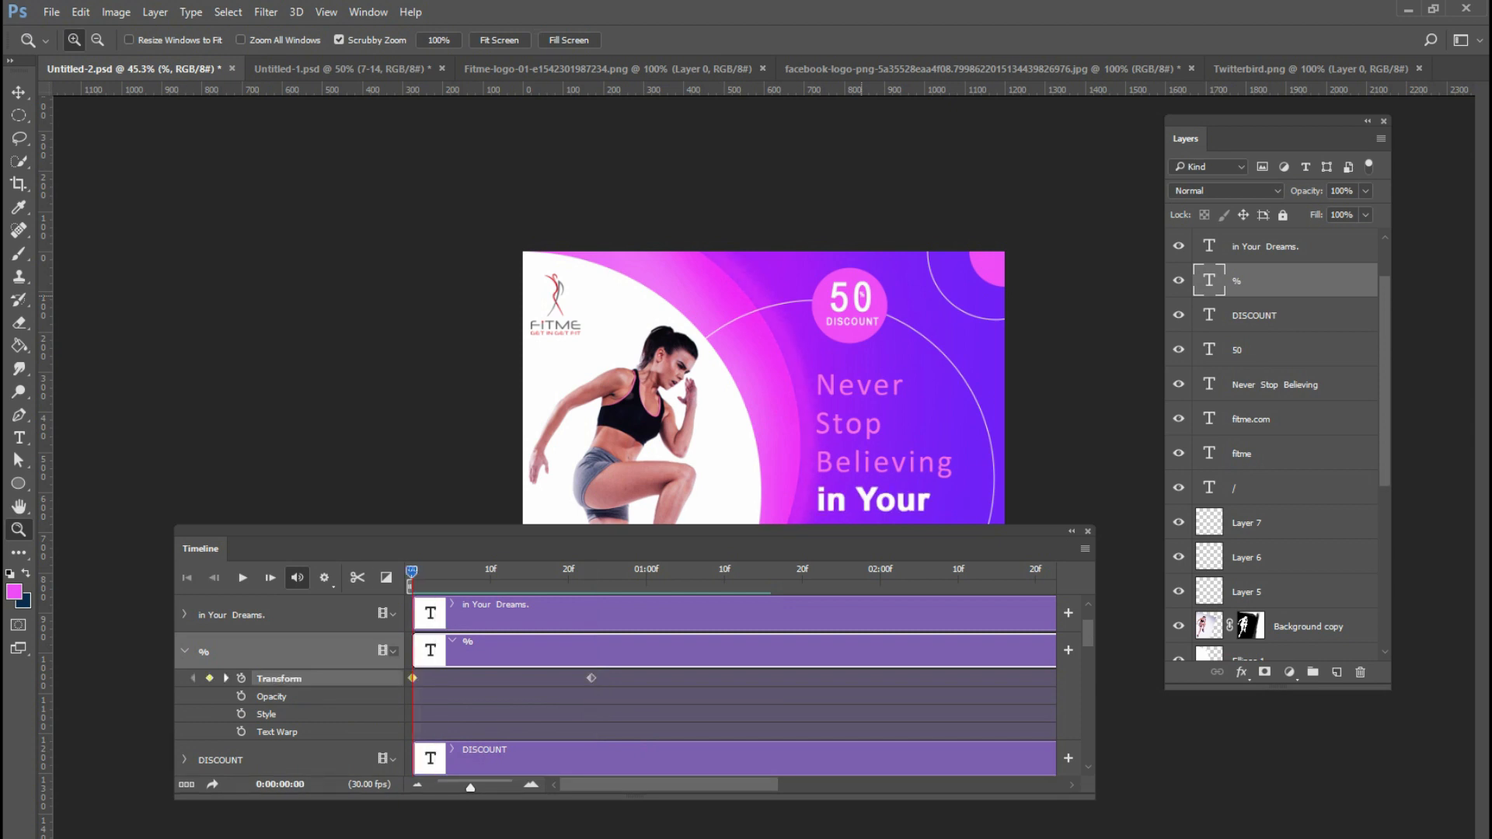
drag(412, 572, 497, 572)
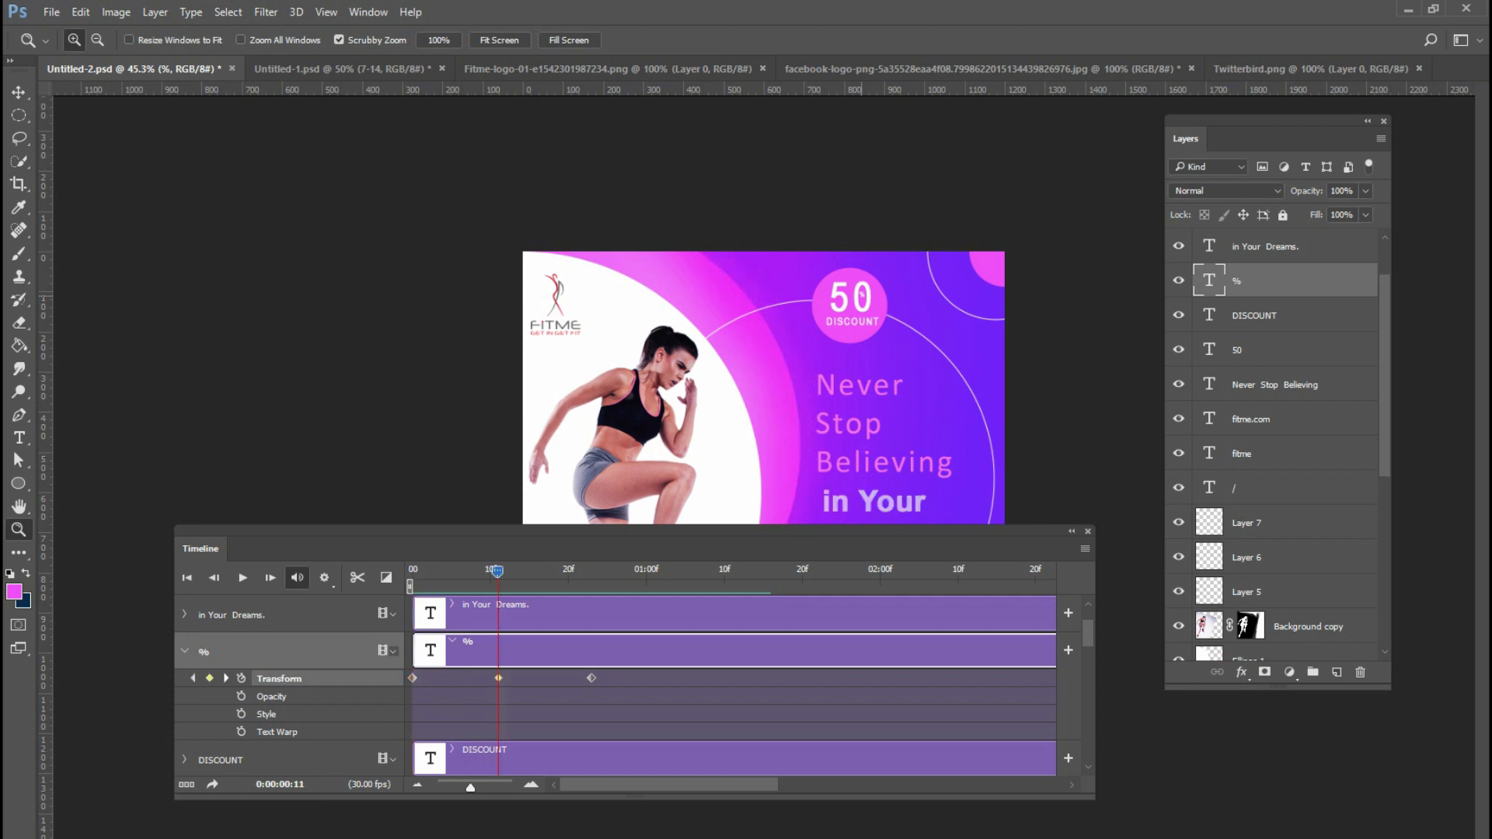
- Enlarge the % text to about 1850% at 0:00:00:11 and play the animation from the start
key(ctrl+t)
drag(868, 290, 923, 216)
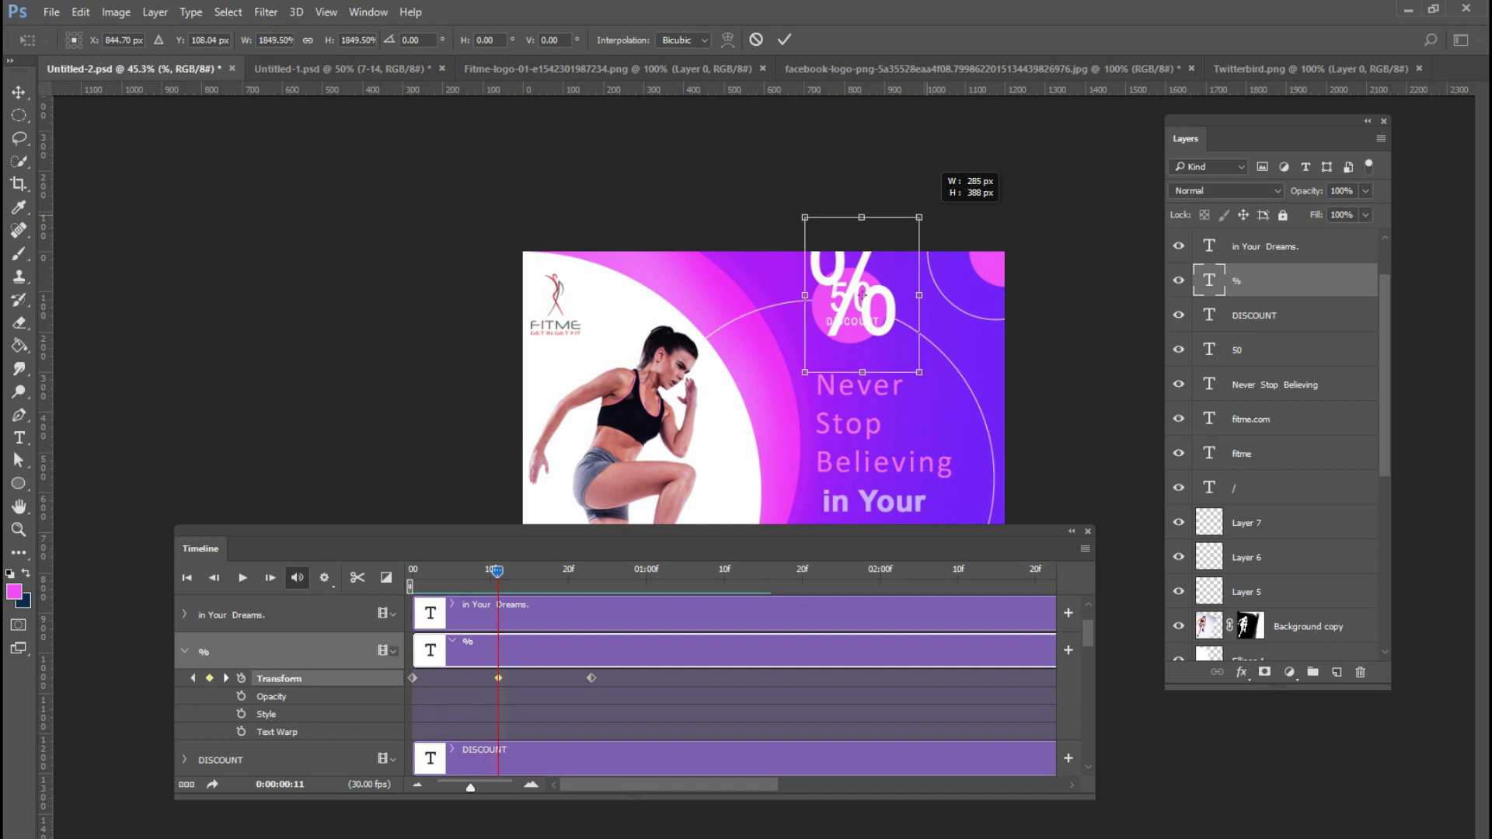
key(Return)
drag(498, 573, 412, 572)
key(space)
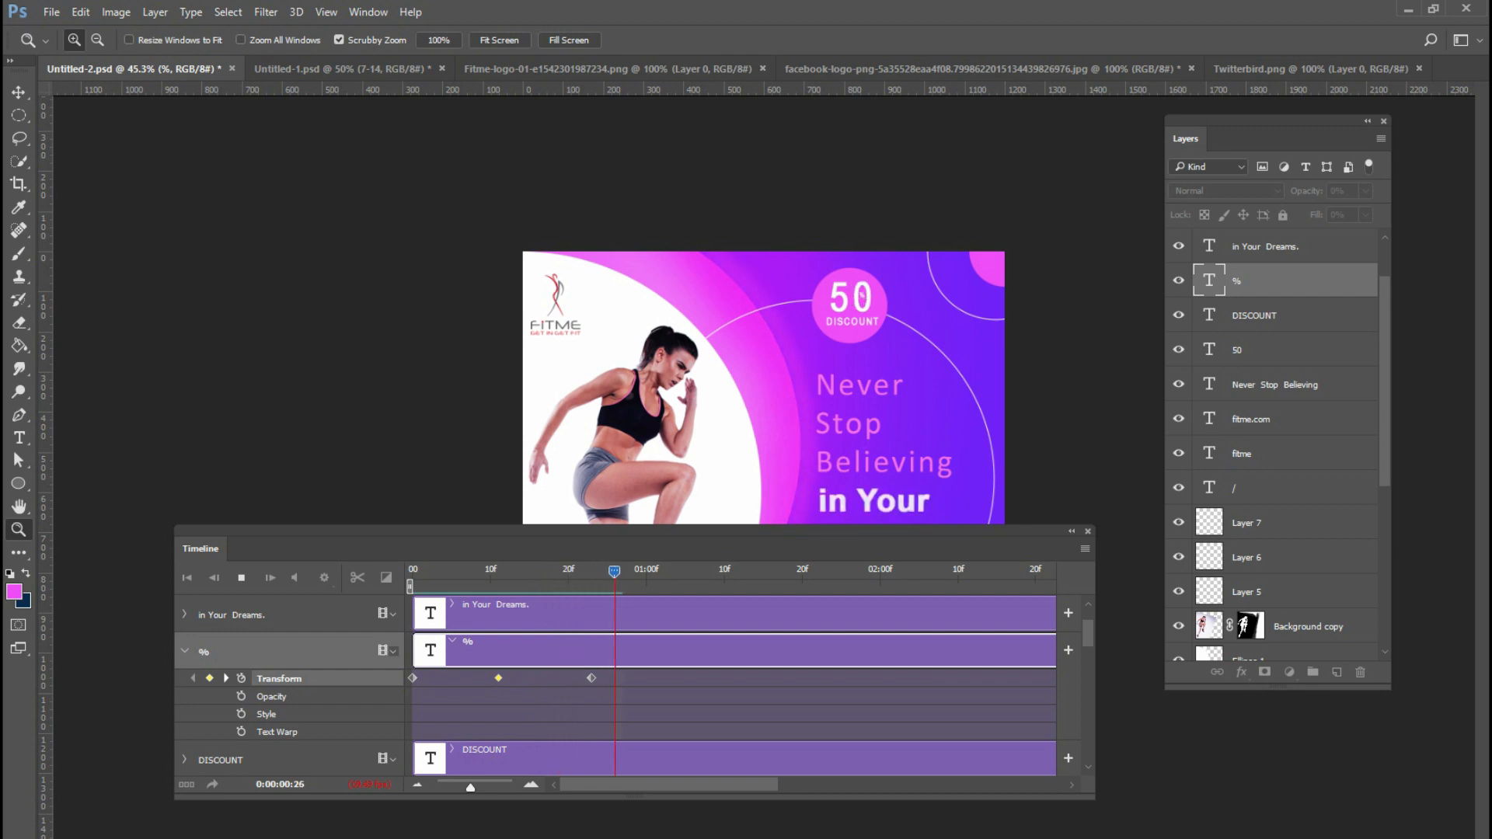
- Stop the playback, return the playhead to 0:00:00:00, check the timeline's end and close the timeline
key(space)
drag(700, 572, 412, 572)
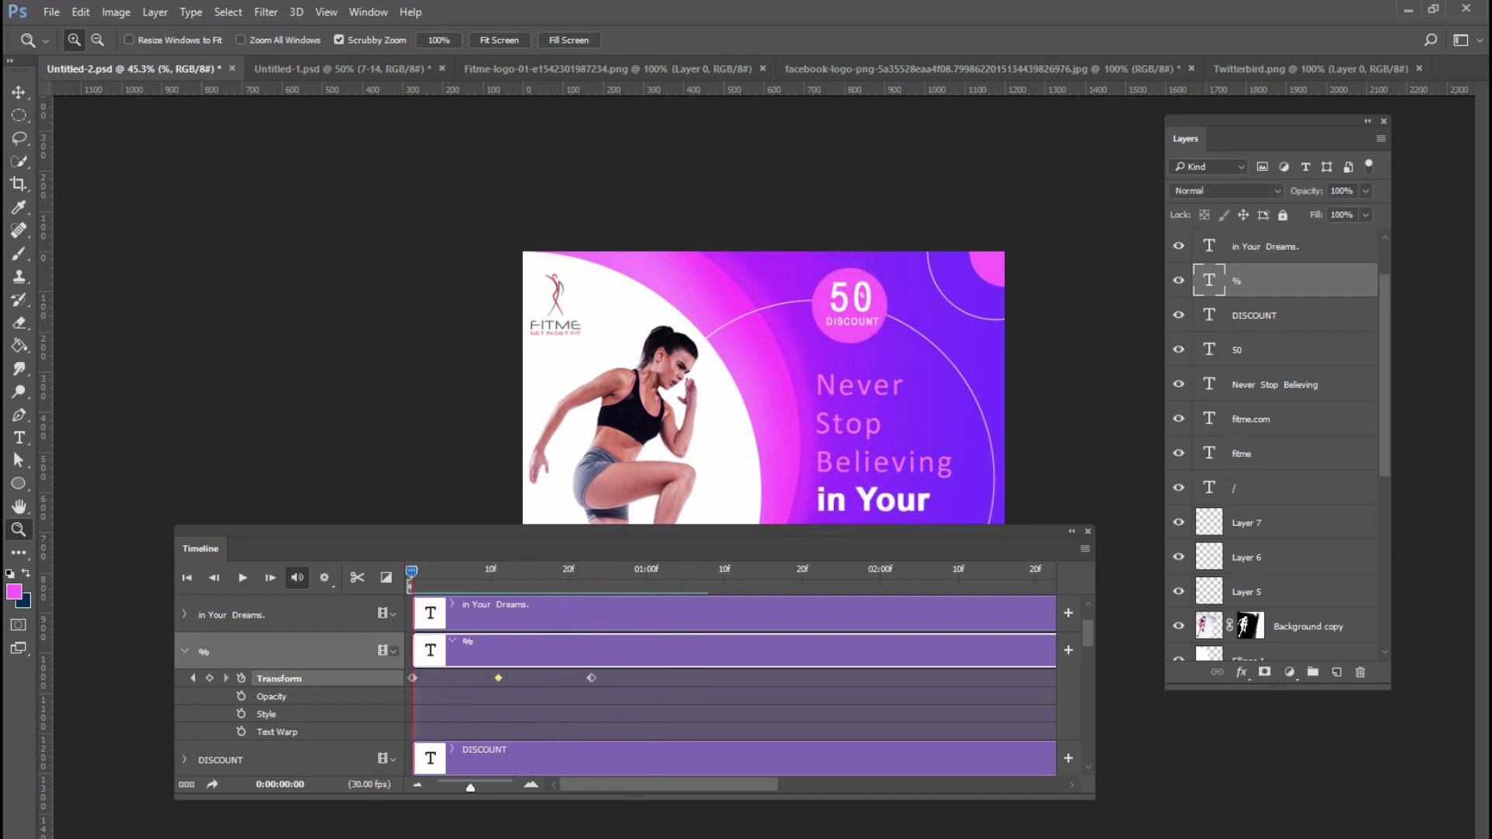
click(1085, 548)
key(Escape)
drag(669, 784, 956, 785)
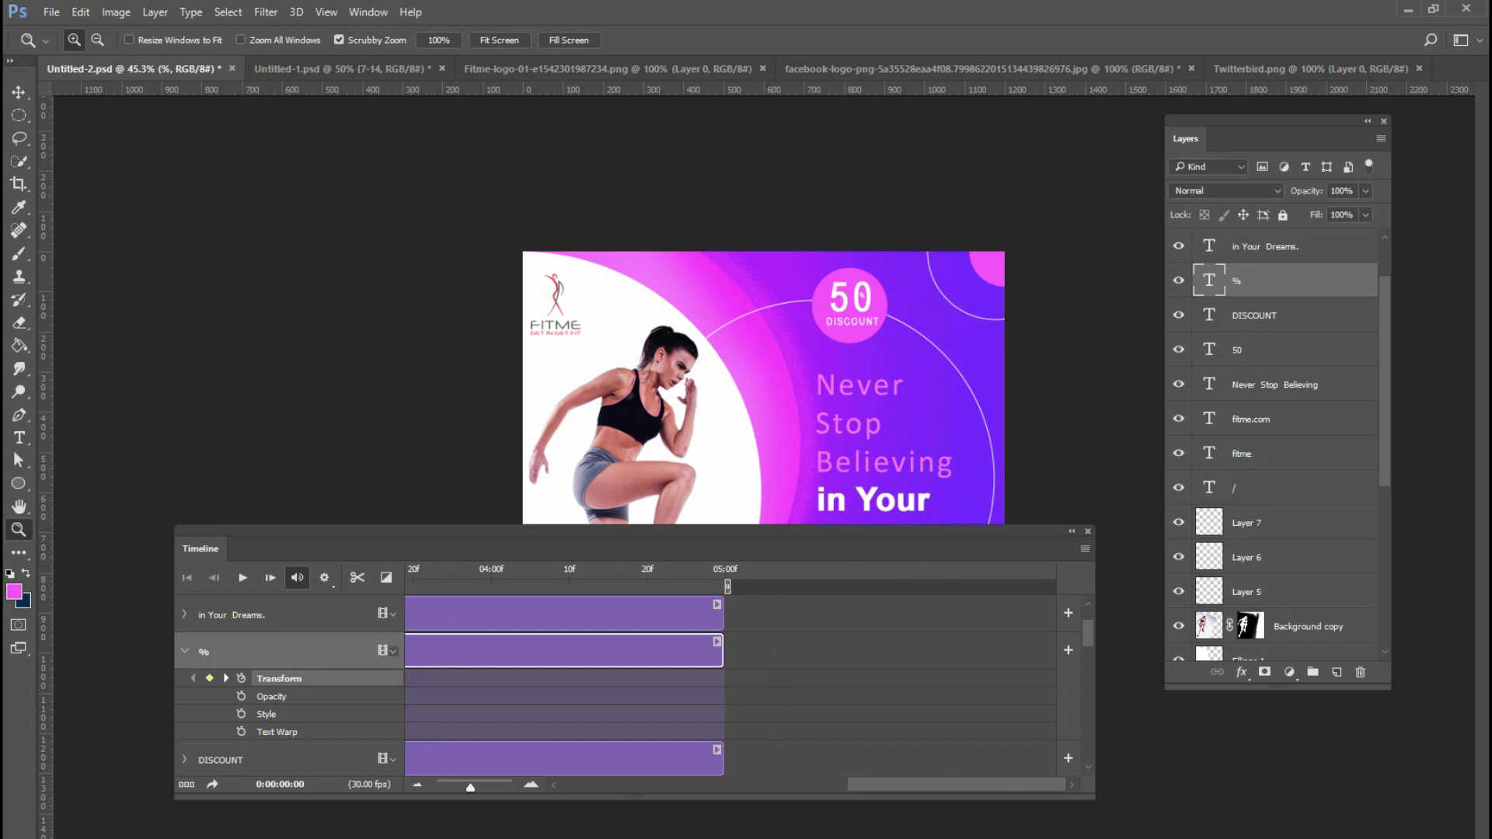
click(1088, 531)
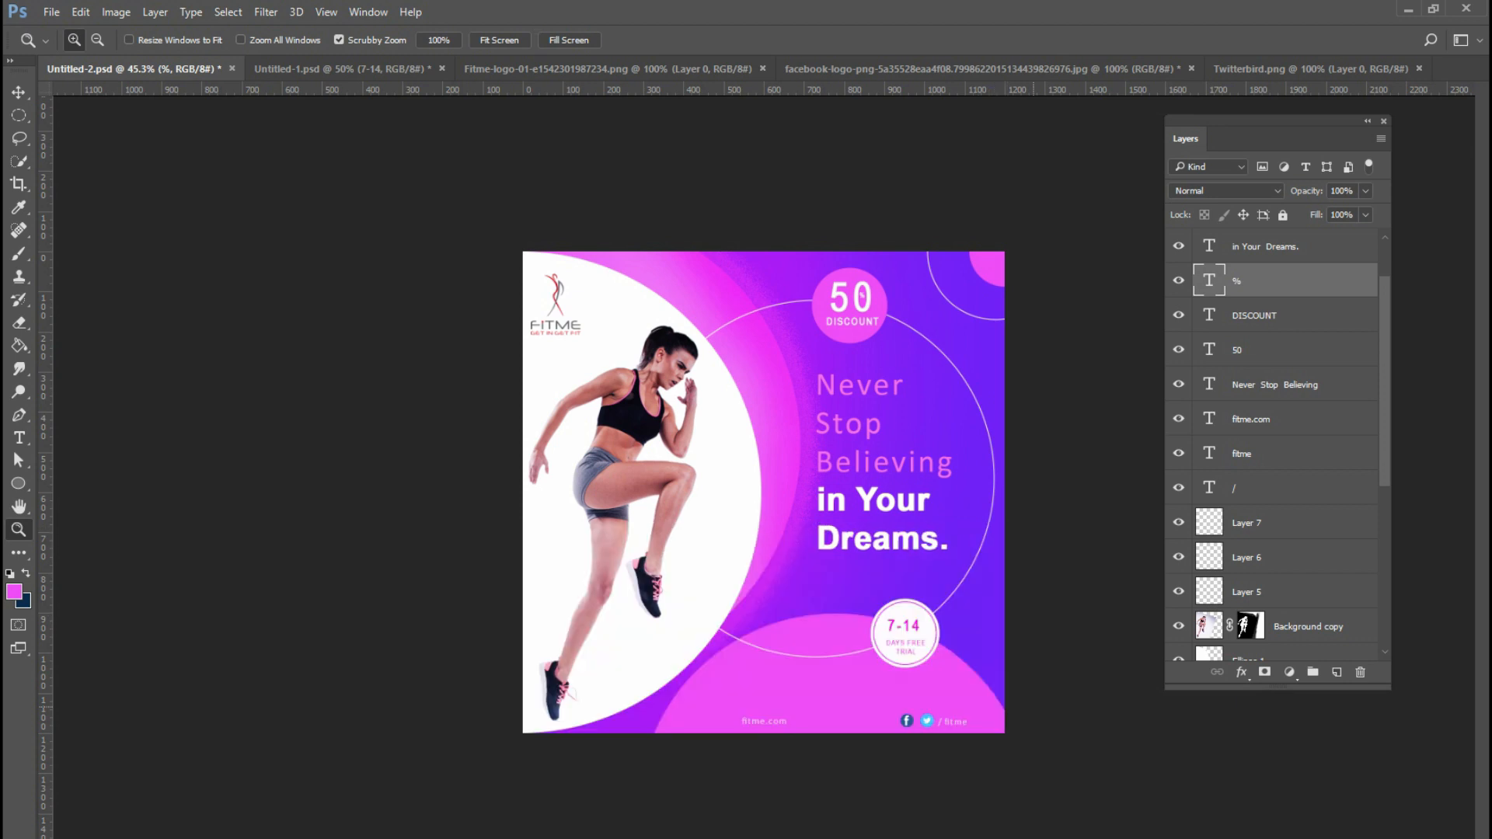
click(1326, 838)
right_click(1307, 836)
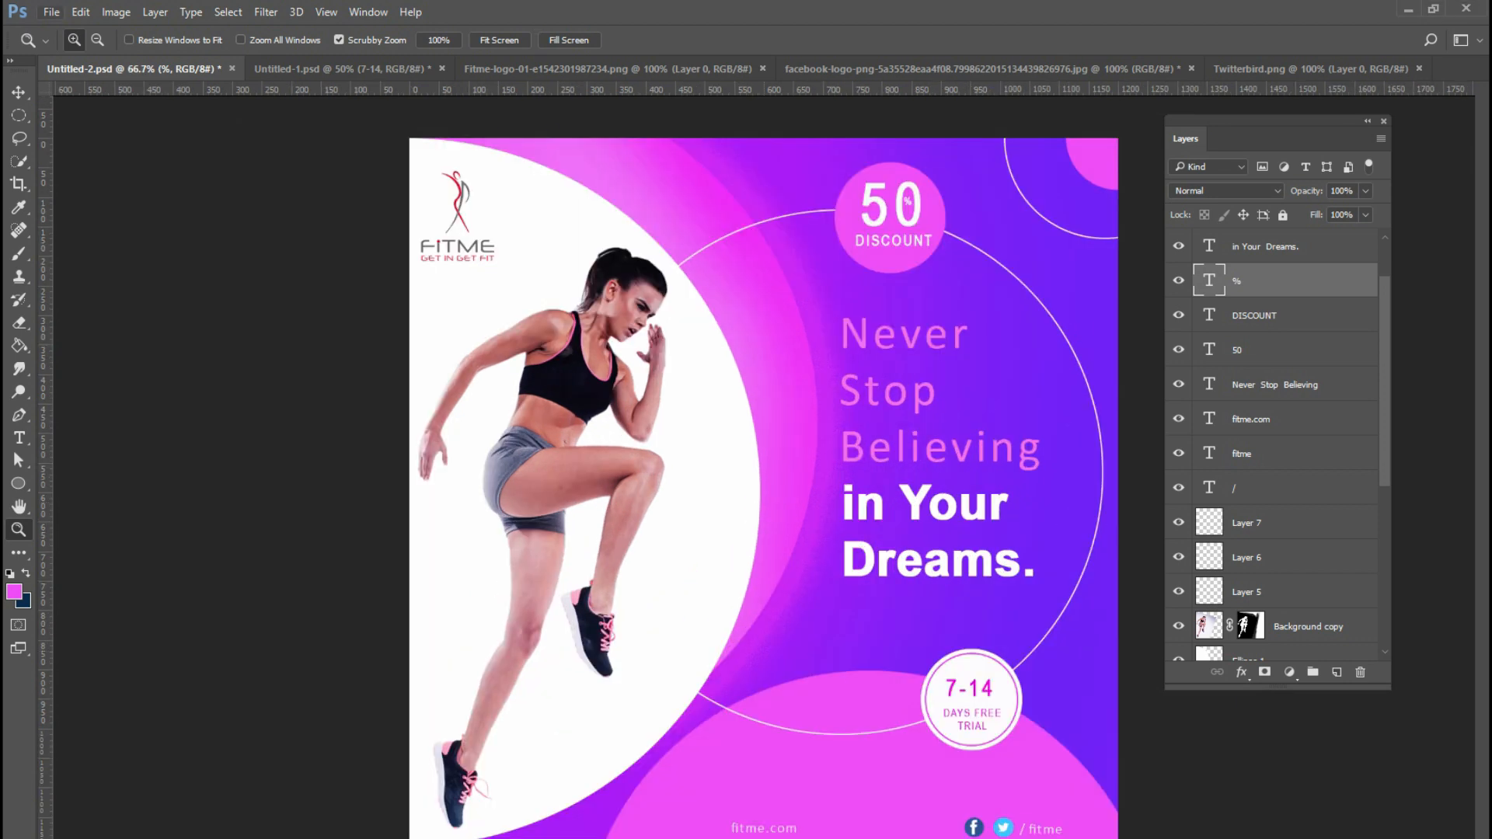
- Start a Save for Web (Legacy) export of the banner with GIF as the file format
click(51, 12)
mouse_move(93, 266)
mouse_move(155, 266)
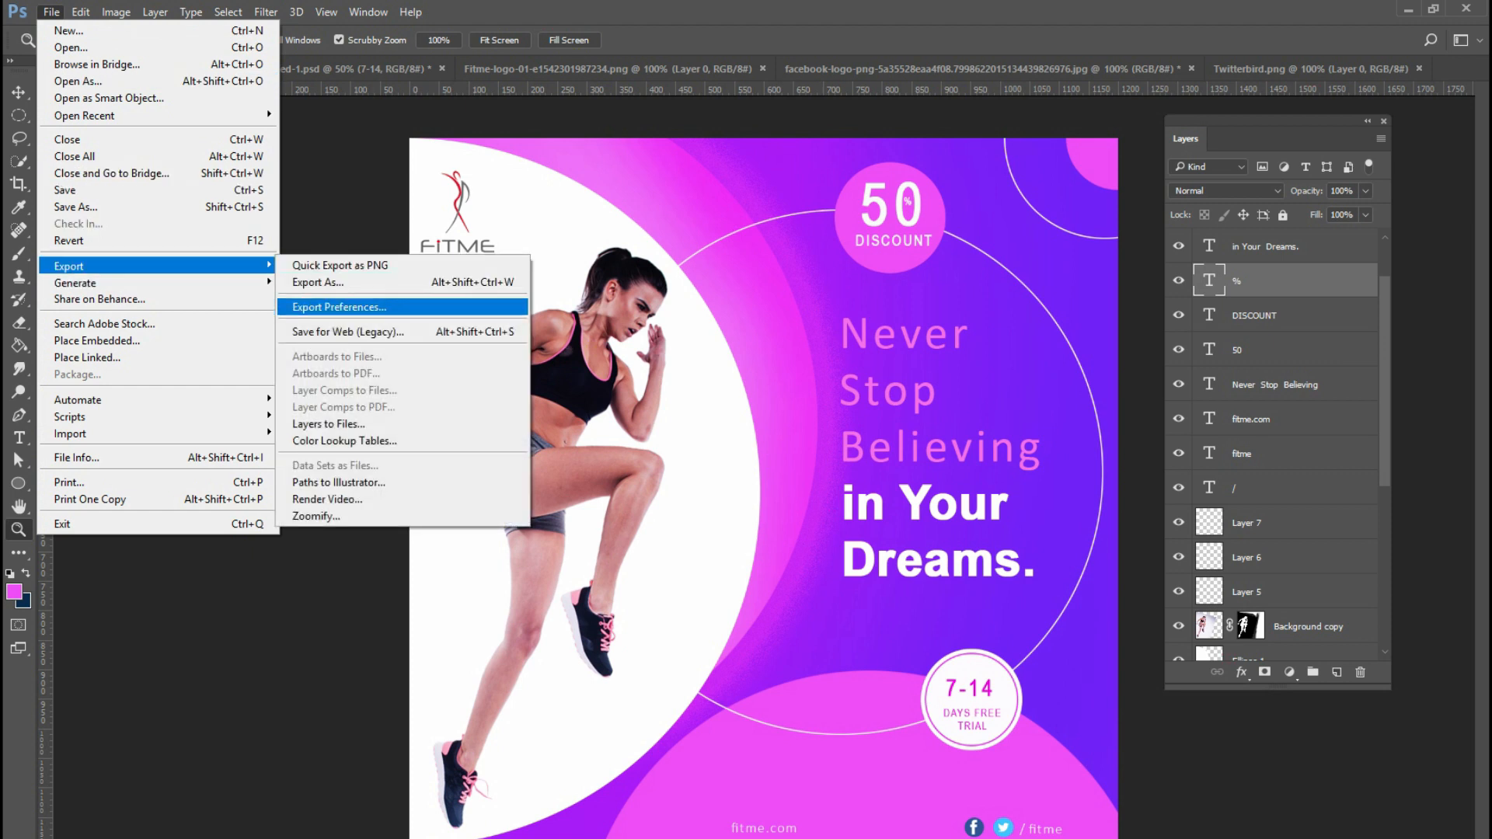
click(340, 307)
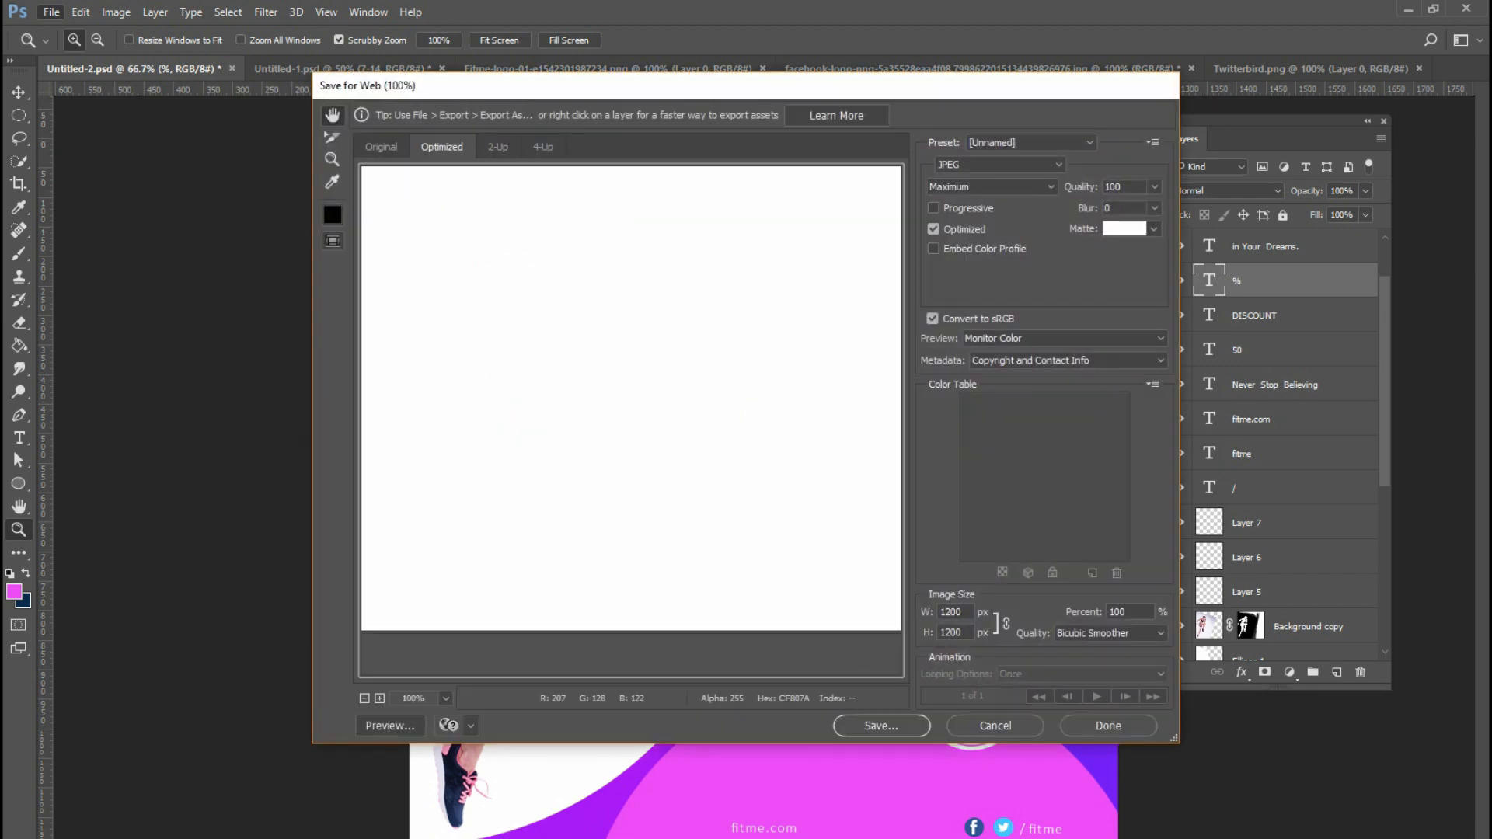
click(999, 165)
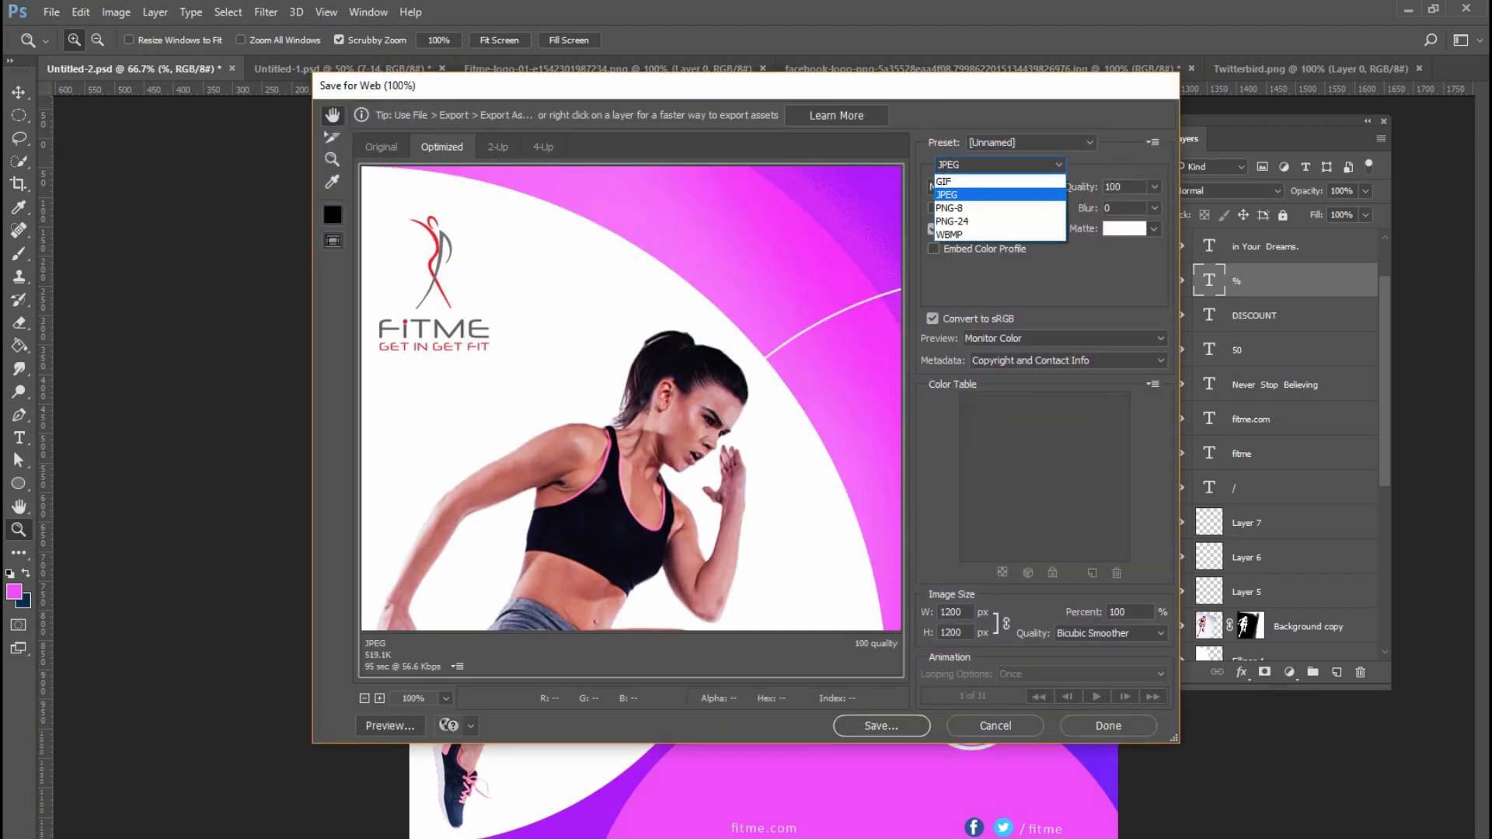
click(998, 181)
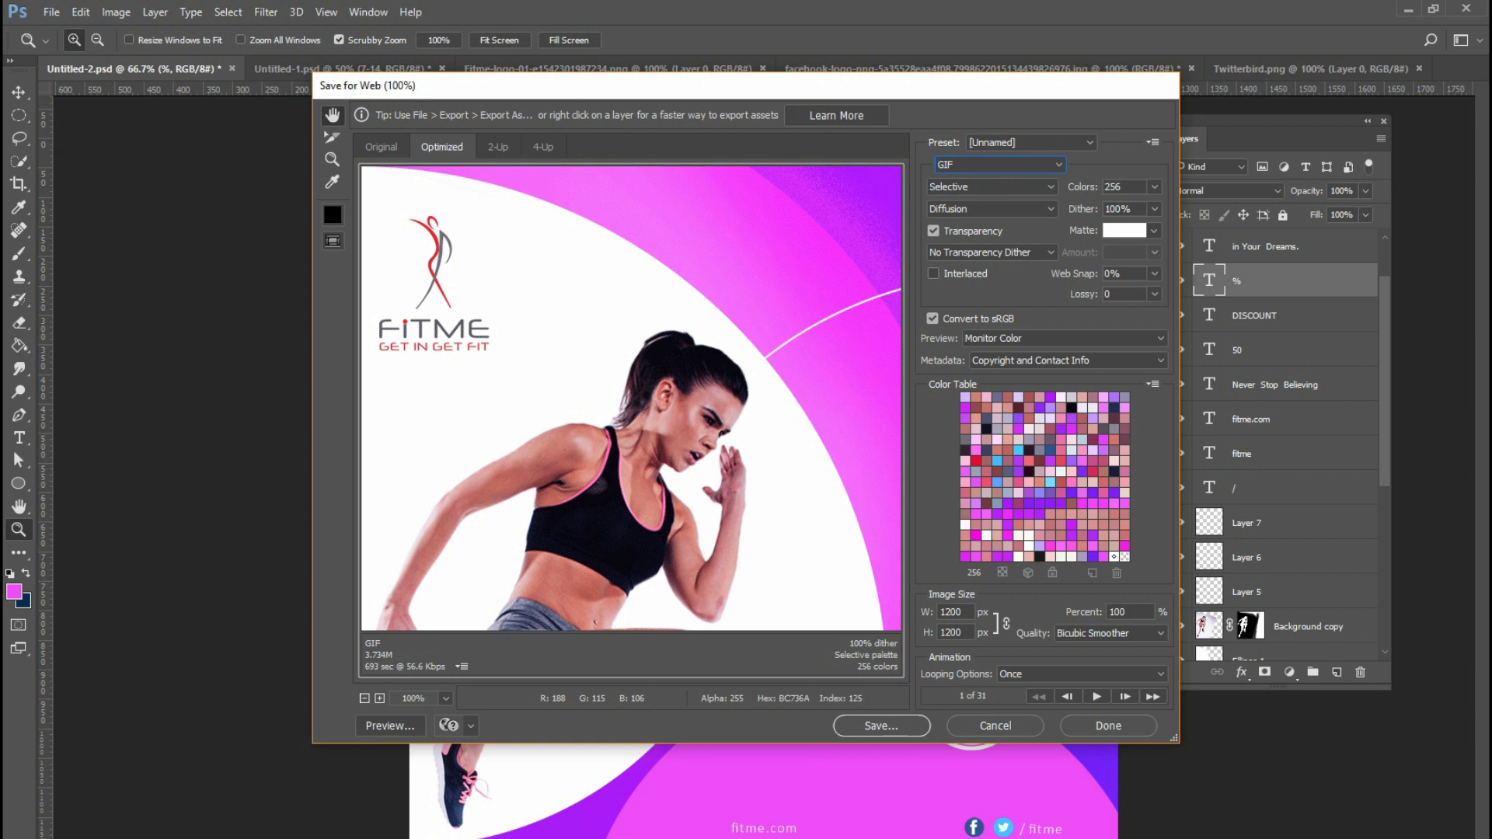
- Examine the banner's optimized GIF preview, first in detail around the athlete and headline, then as a whole
drag(746, 506, 626, 378)
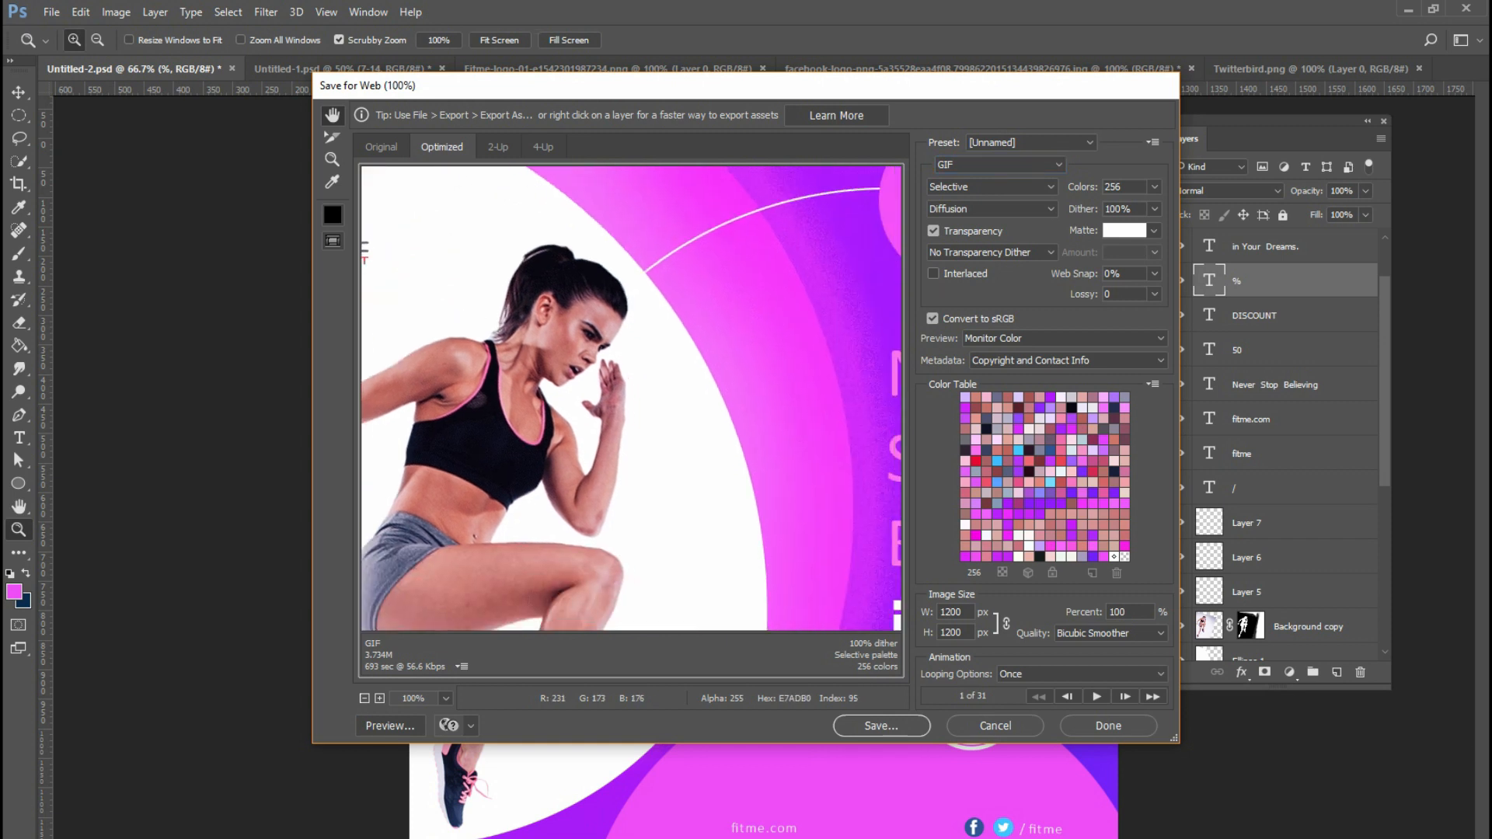
drag(684, 435, 684, 393)
scroll(631, 398, down, 1)
scroll(631, 398, up, 2)
scroll(631, 398, down, 2)
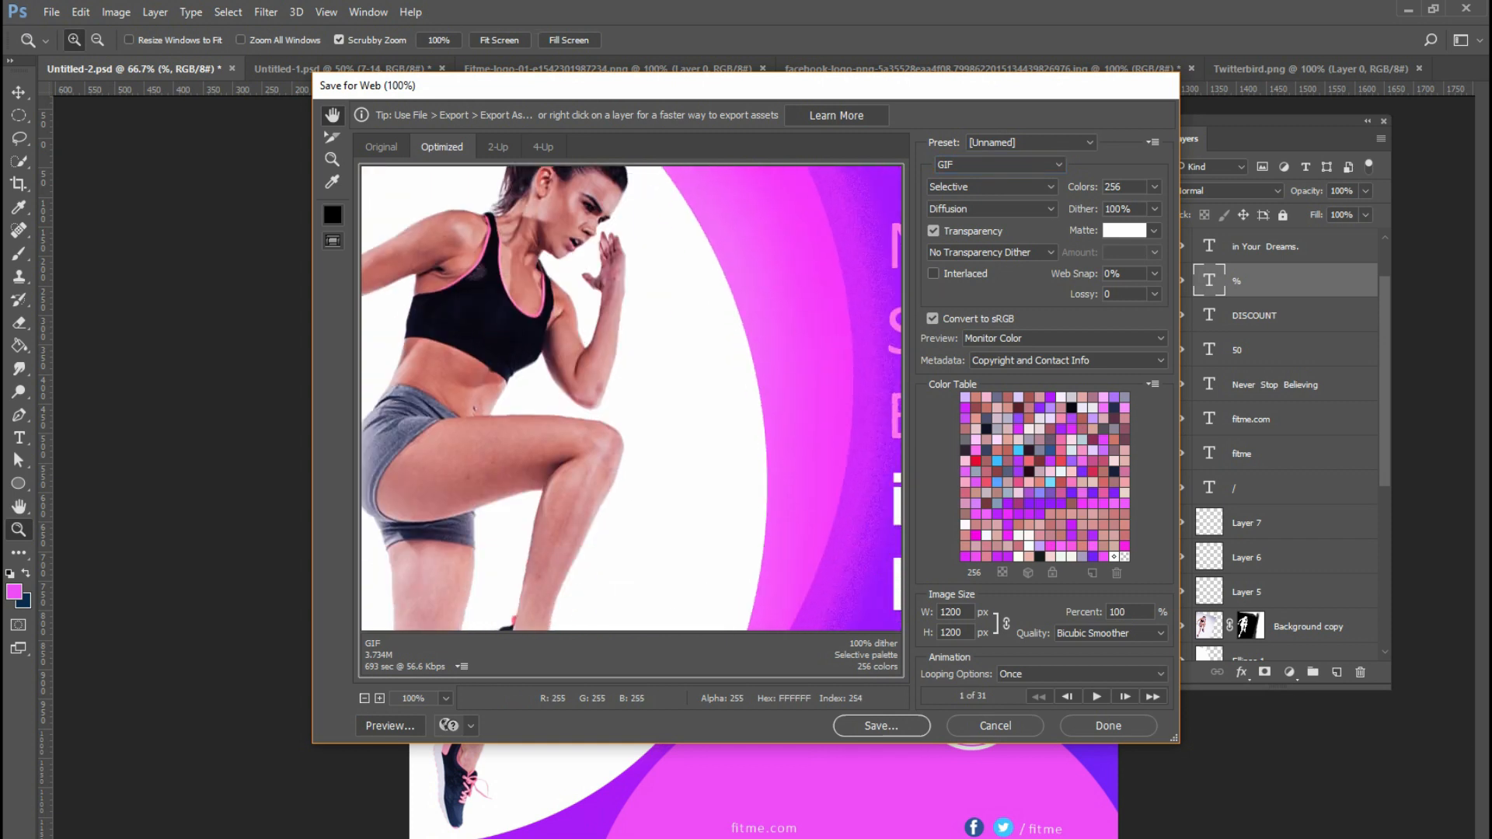
drag(631, 398, 598, 370)
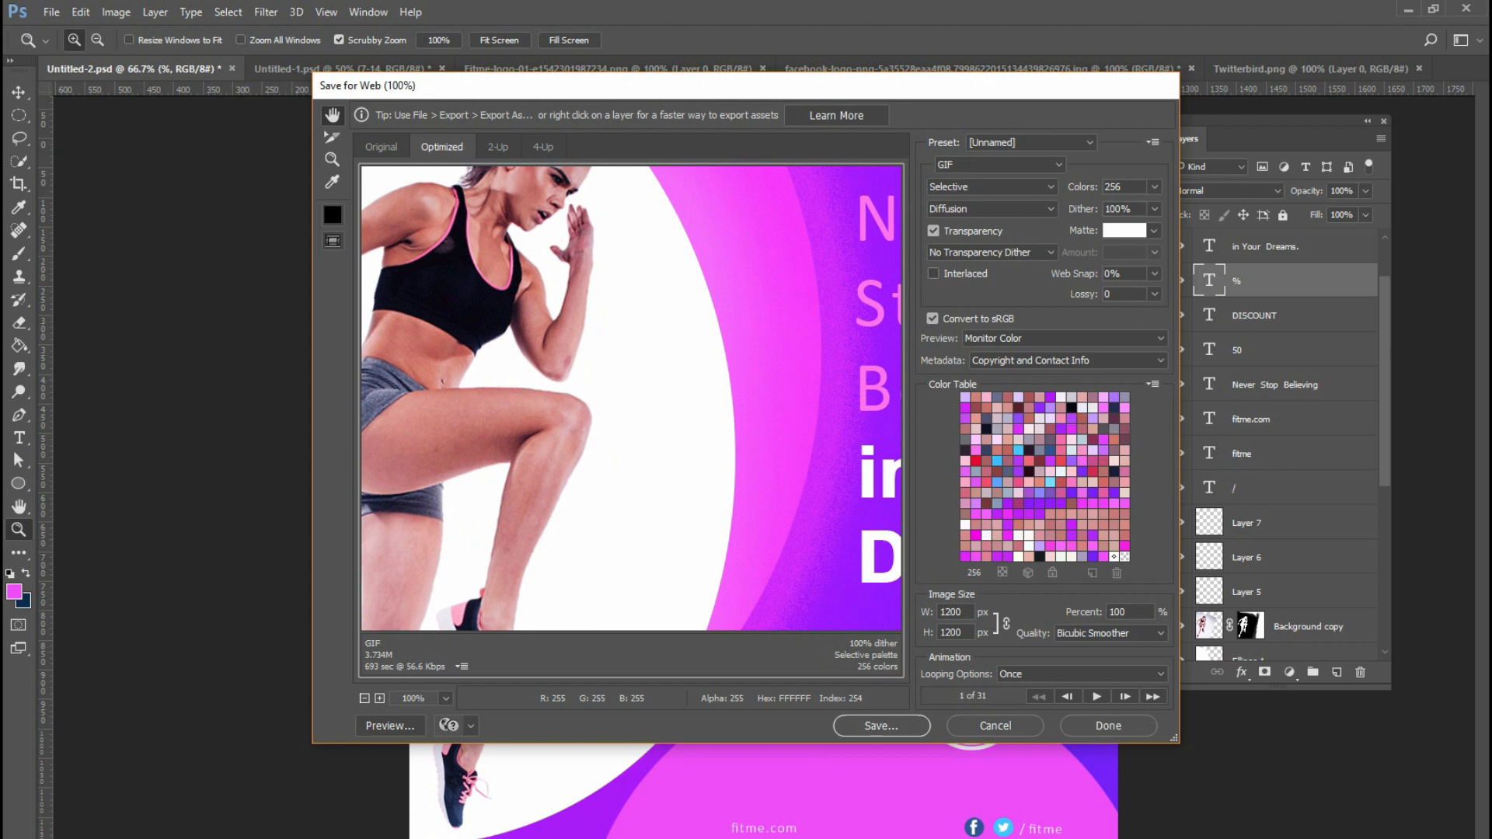
key(ctrl+minus)
key(ctrl+minus)
key(ctrl+minus)
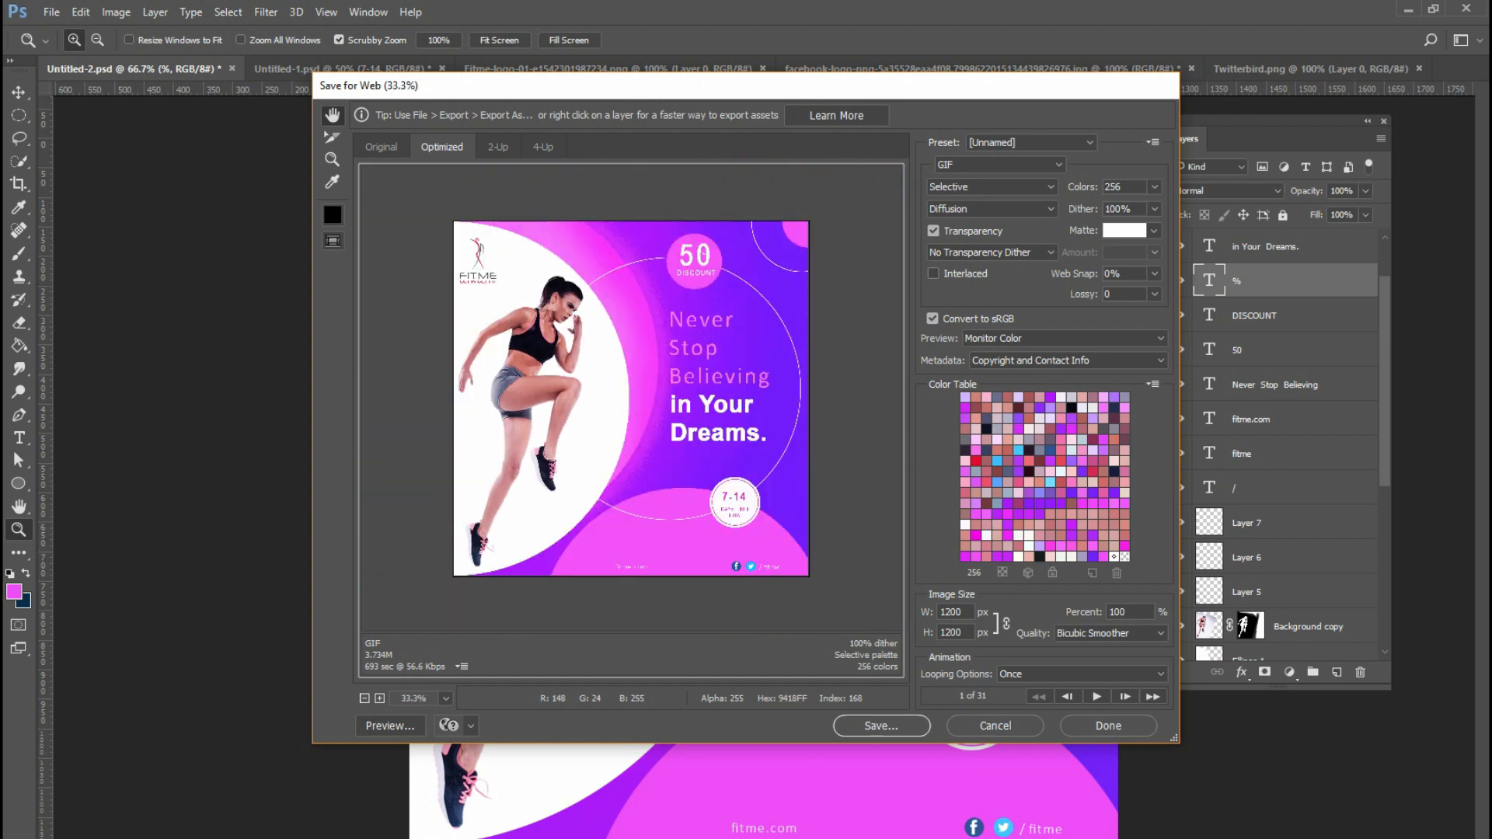
key(ctrl+plus)
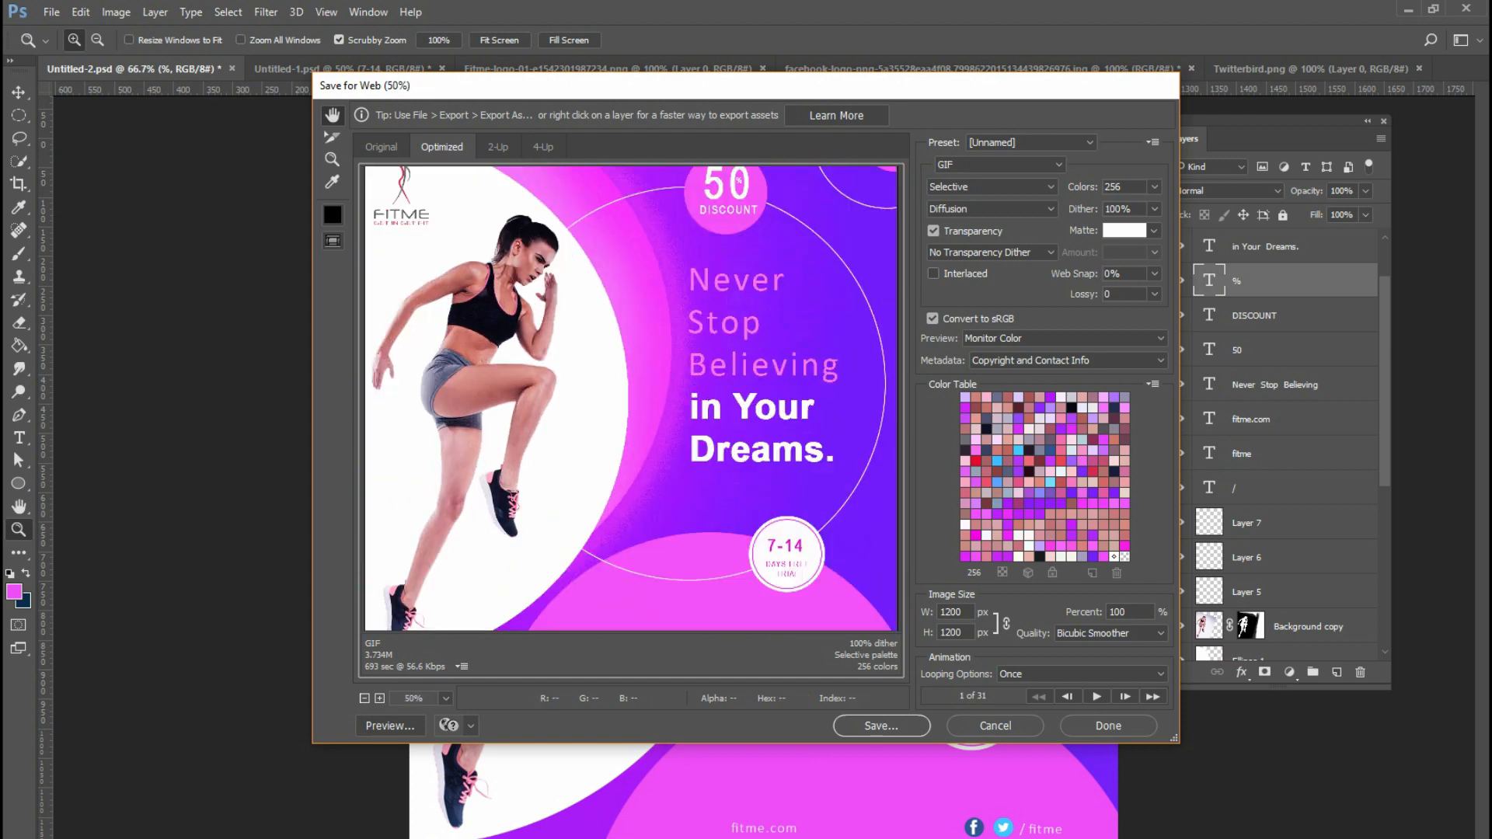
- Set the GIF's looping to Forever and play the animation in the export preview
click(1081, 674)
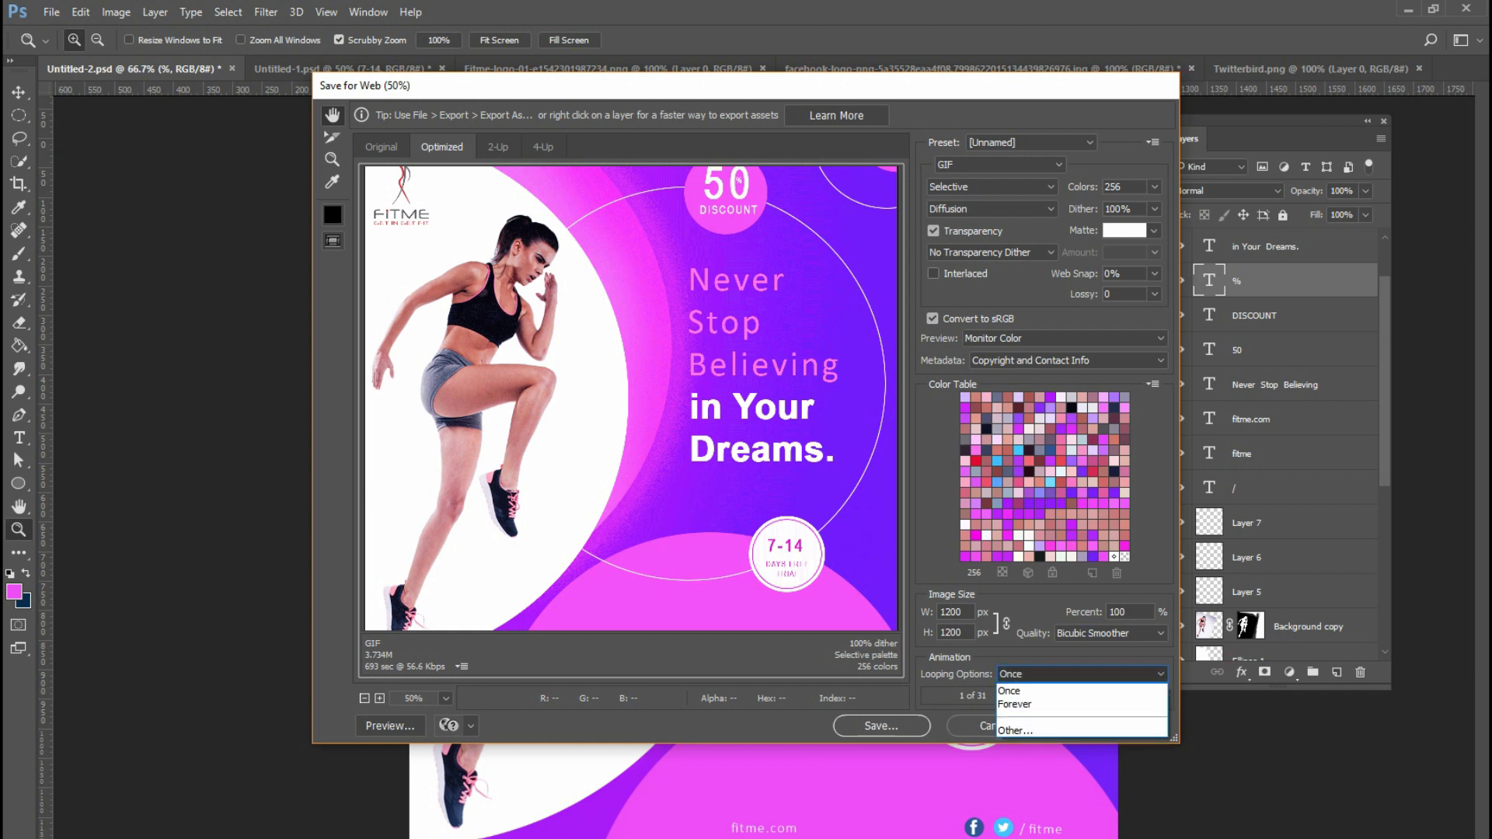
click(1034, 704)
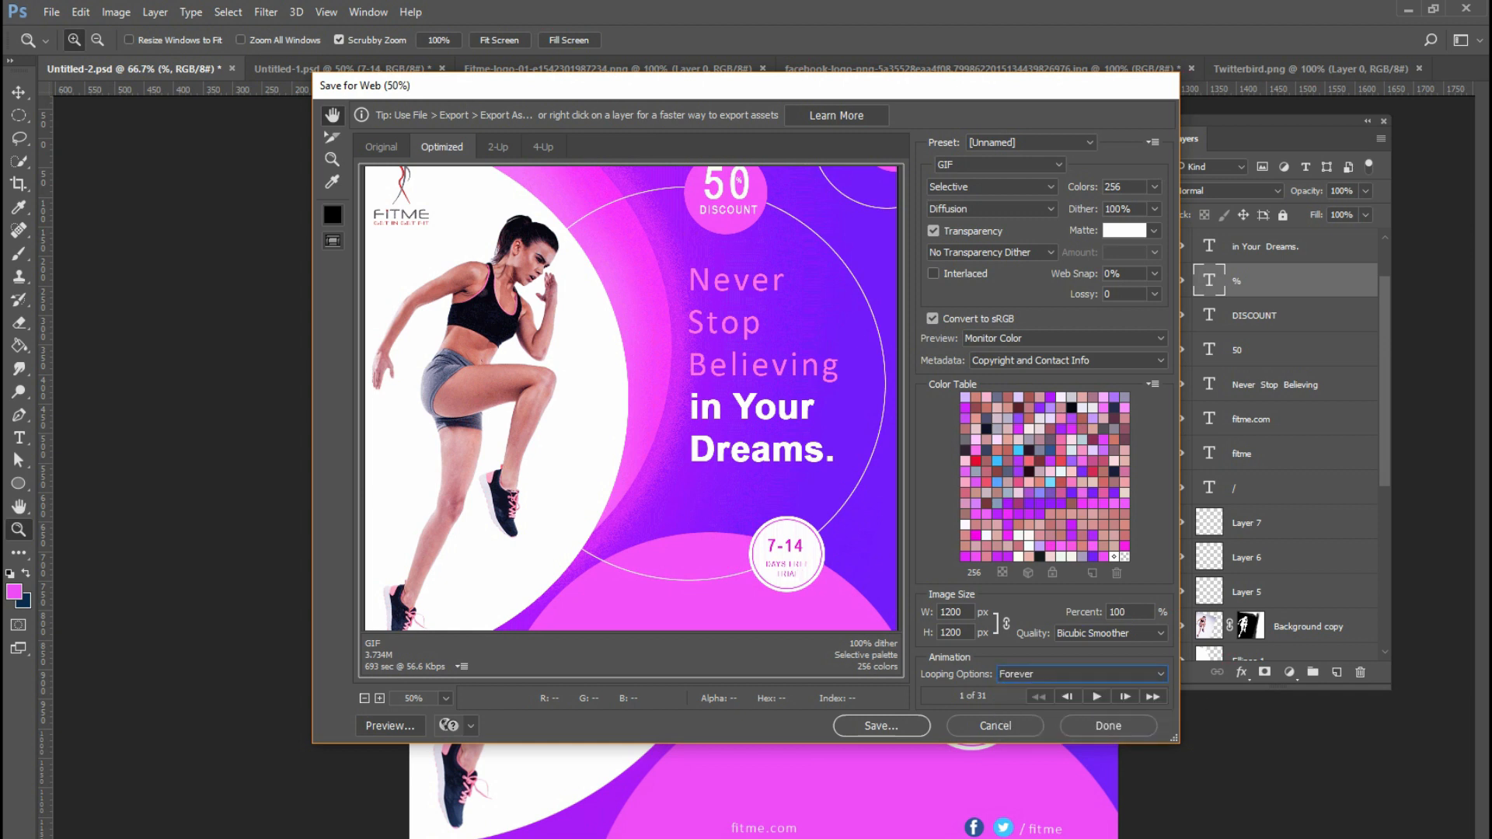
click(1097, 696)
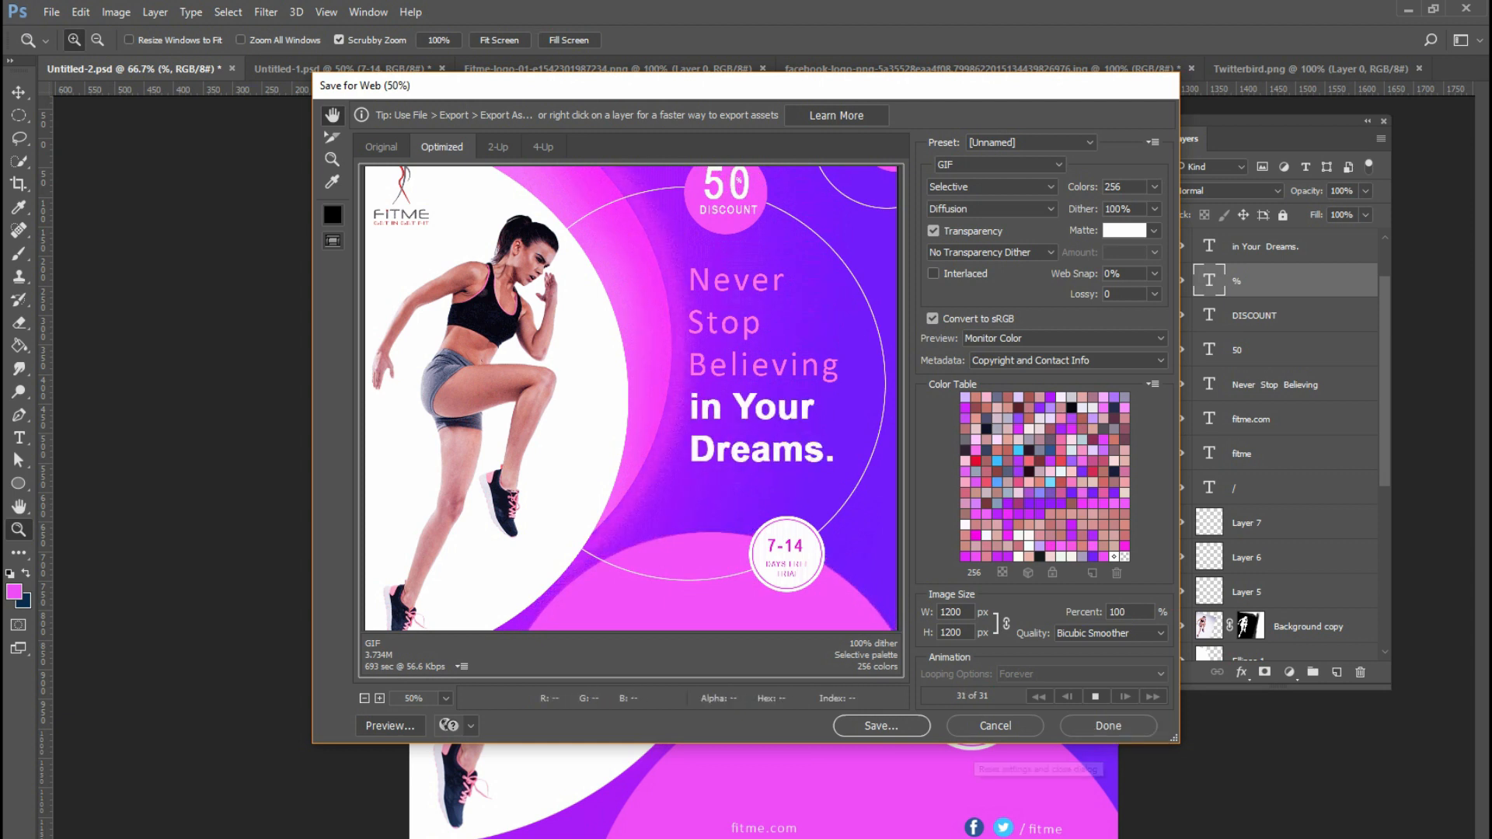
- Save the GIF as fite.gif in the fitness folder on Local Disk (E:), replacing the existing file
click(881, 725)
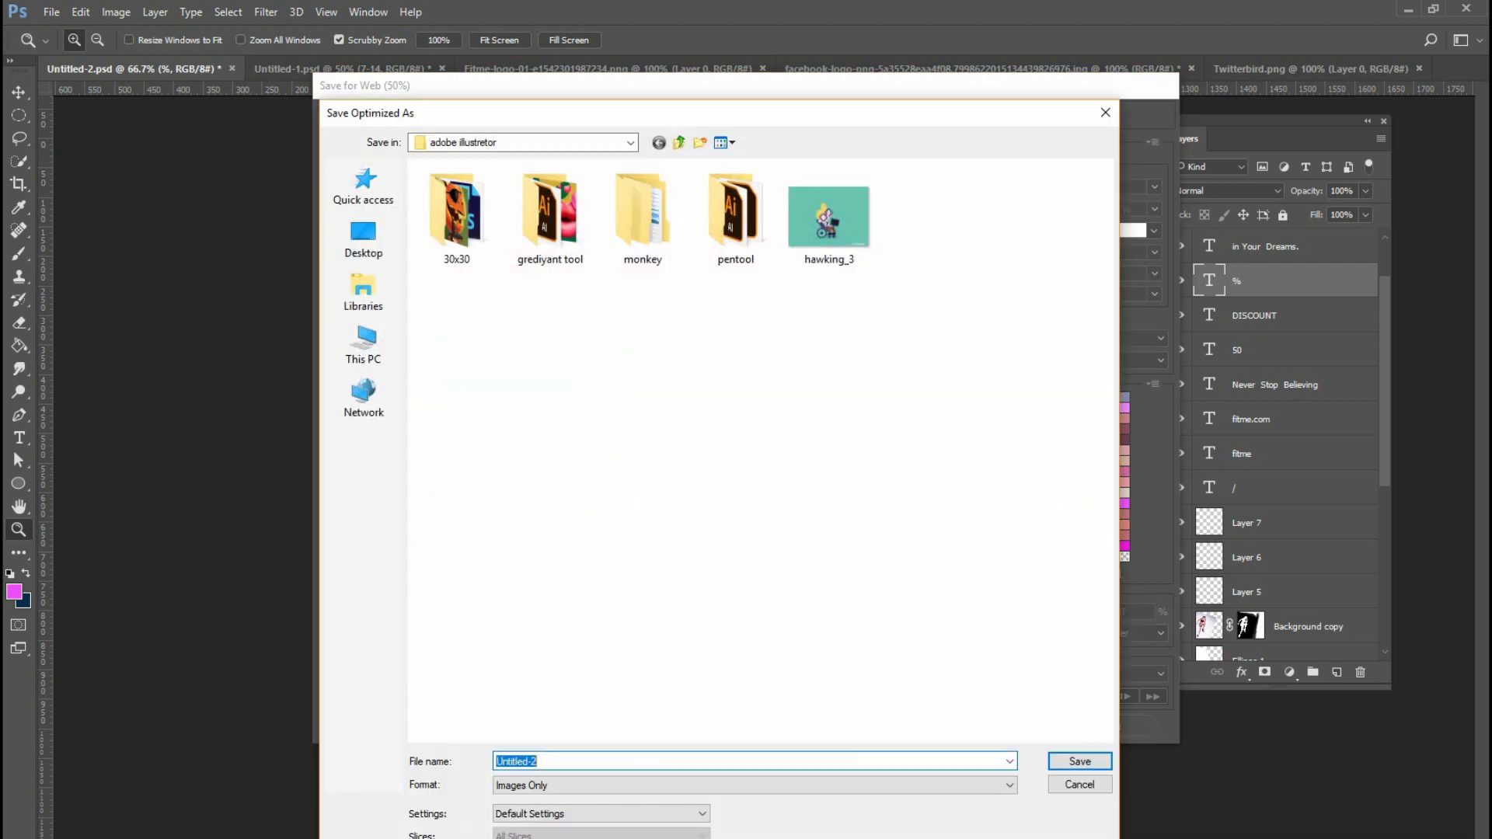
click(363, 346)
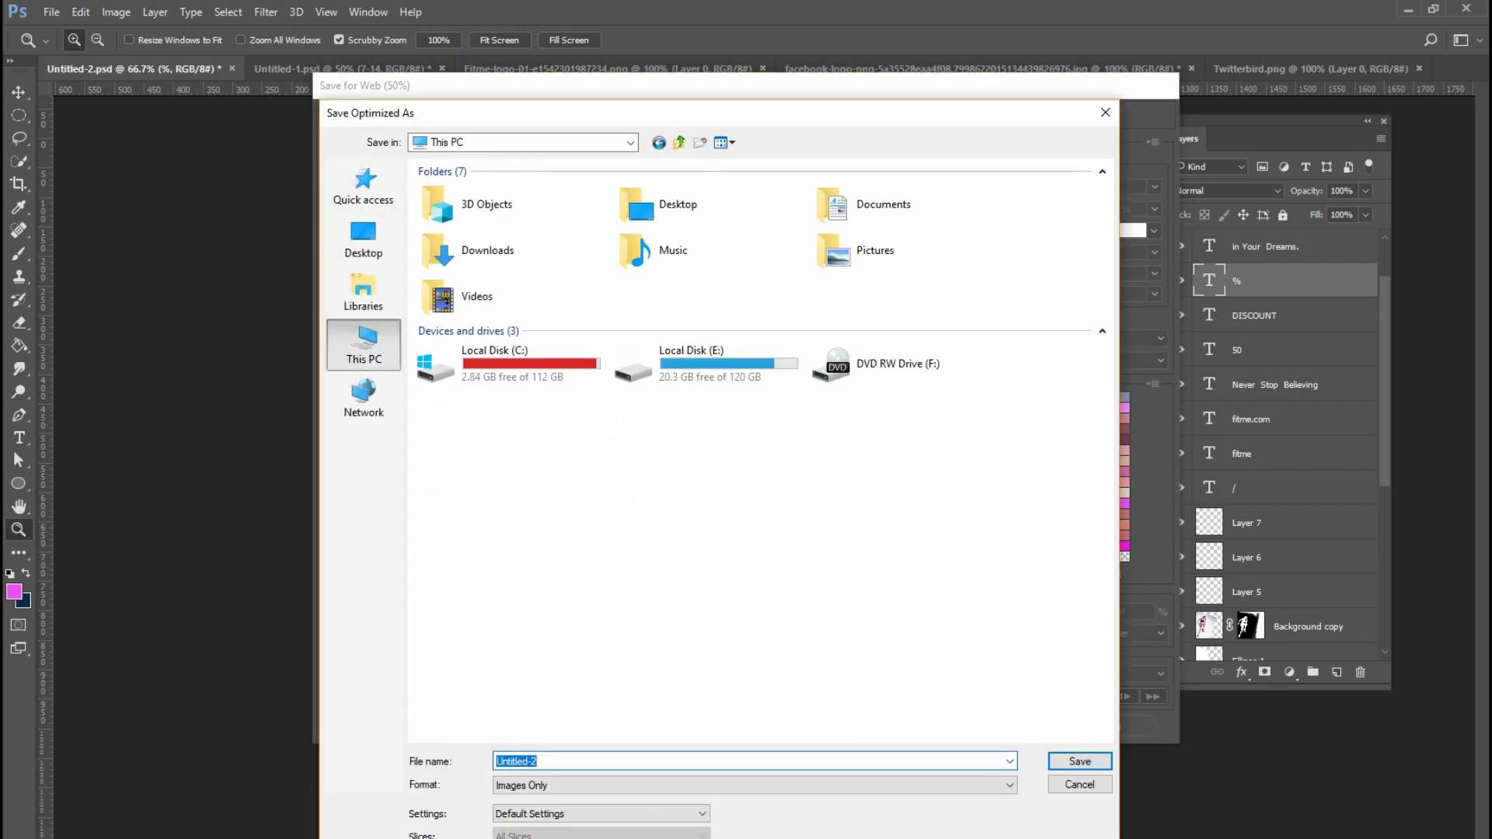
double_click(684, 354)
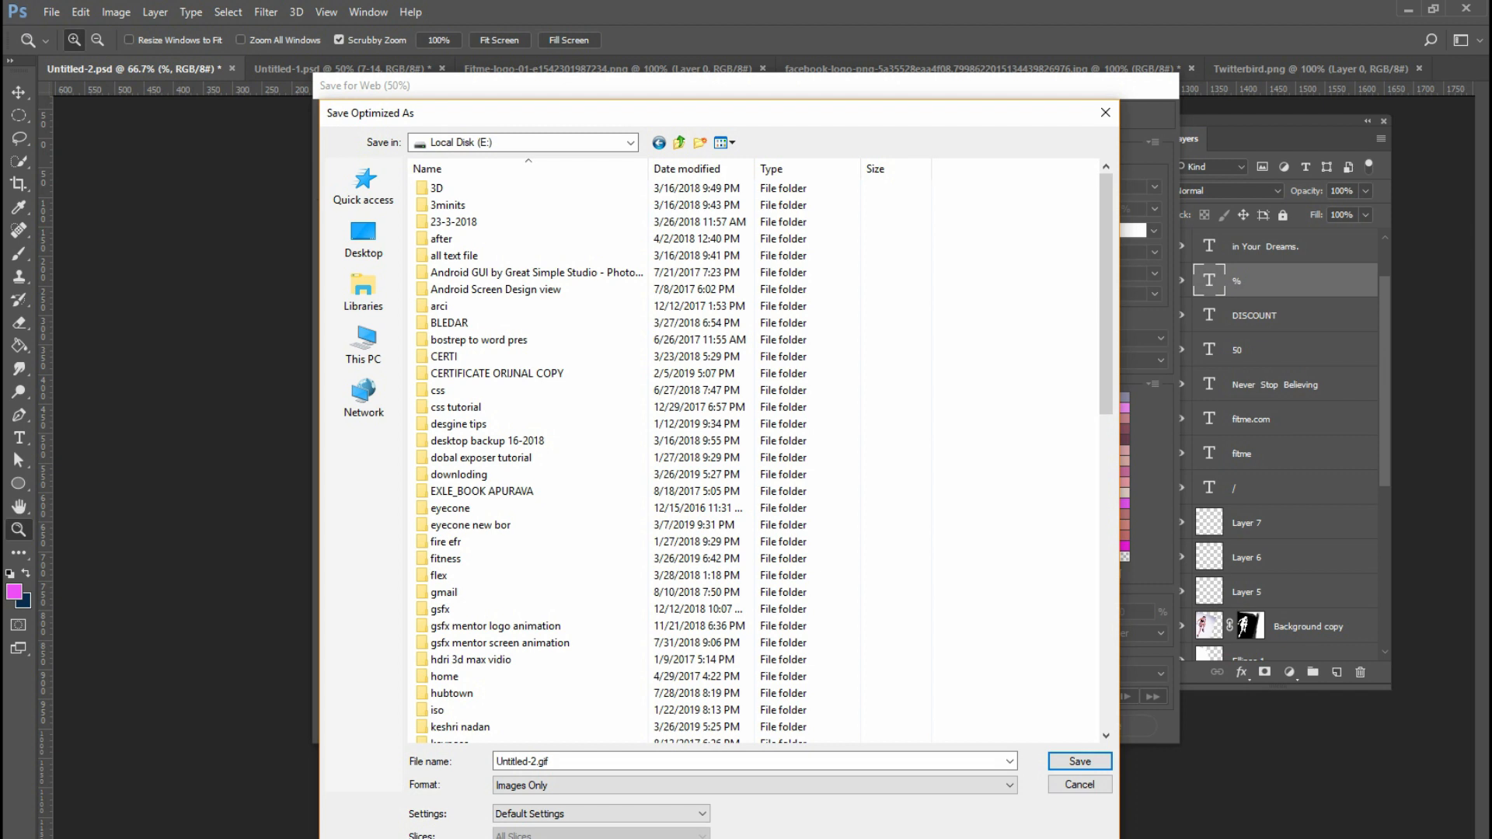
key(f)
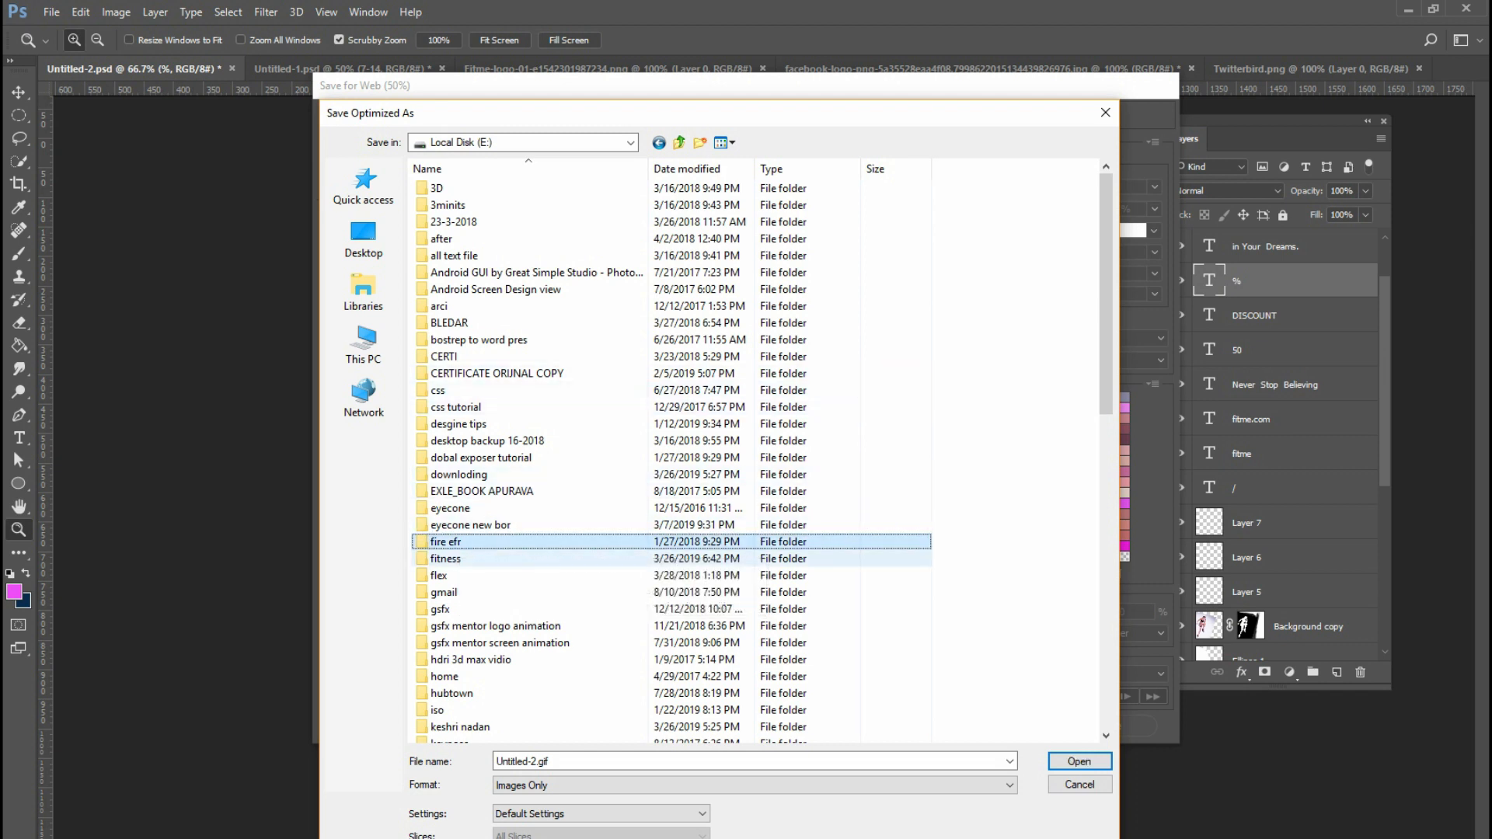
double_click(445, 558)
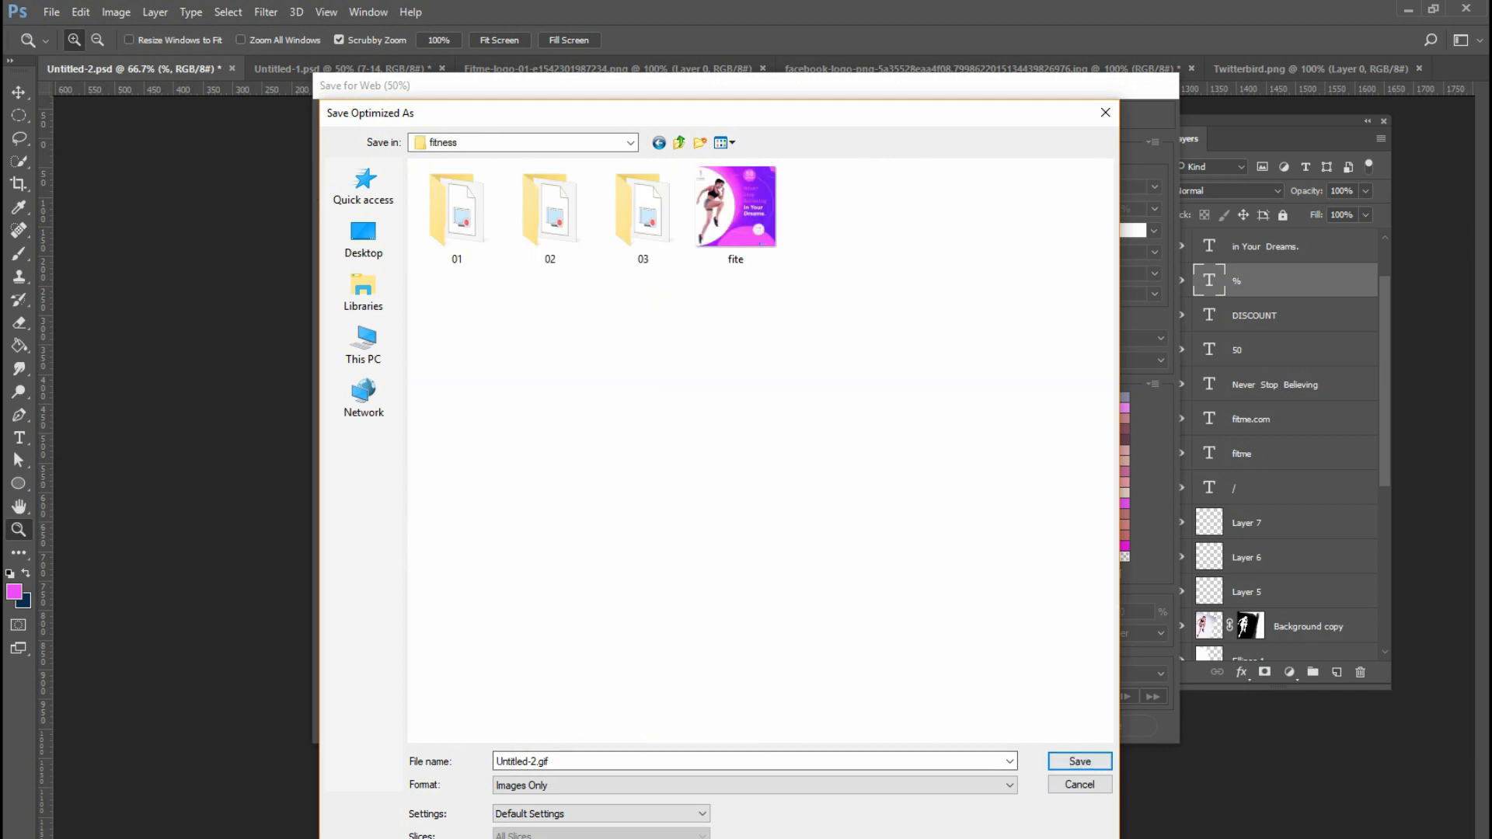
click(735, 208)
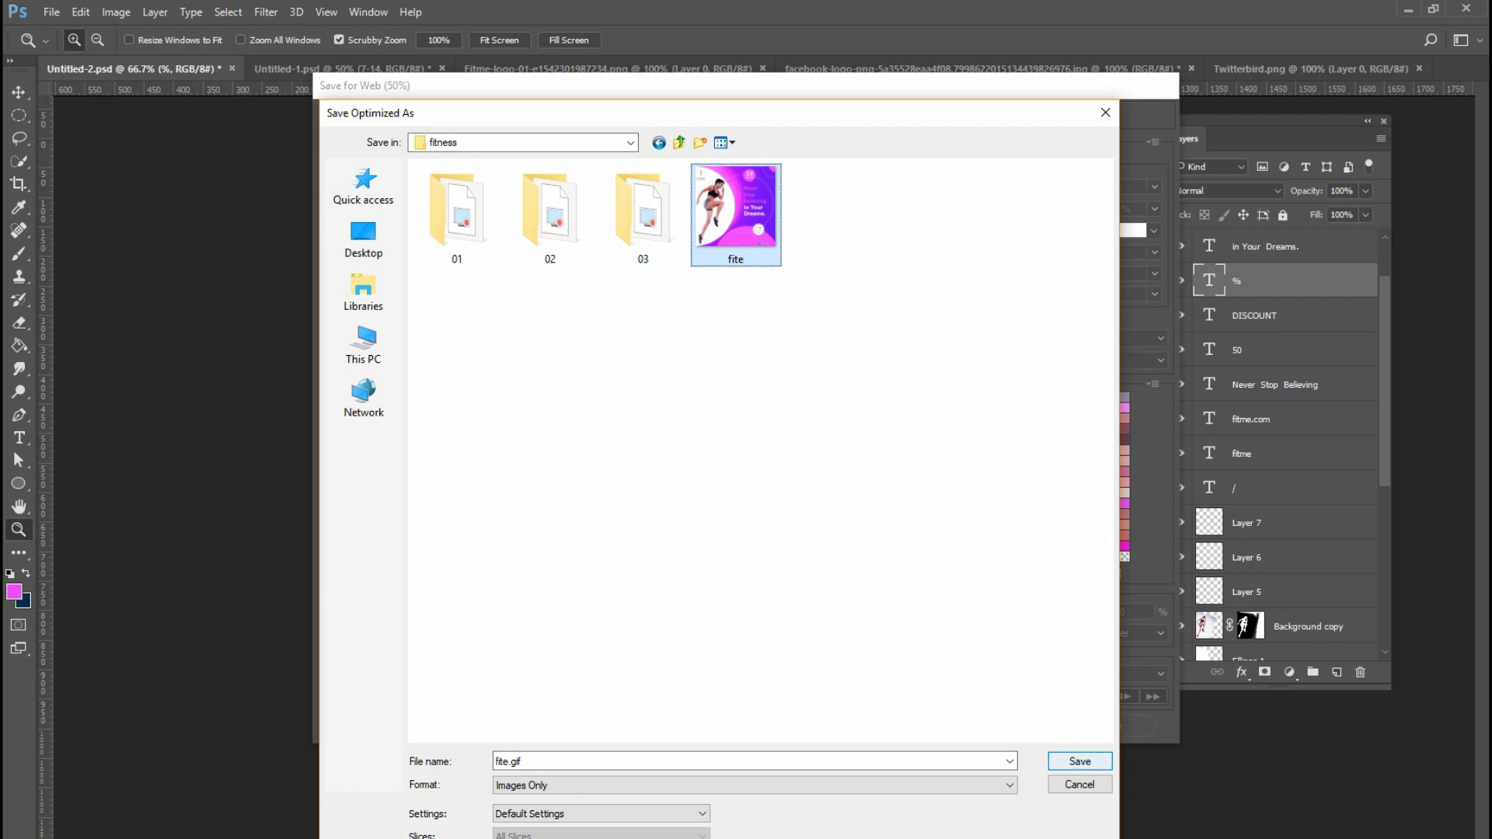
click(1079, 761)
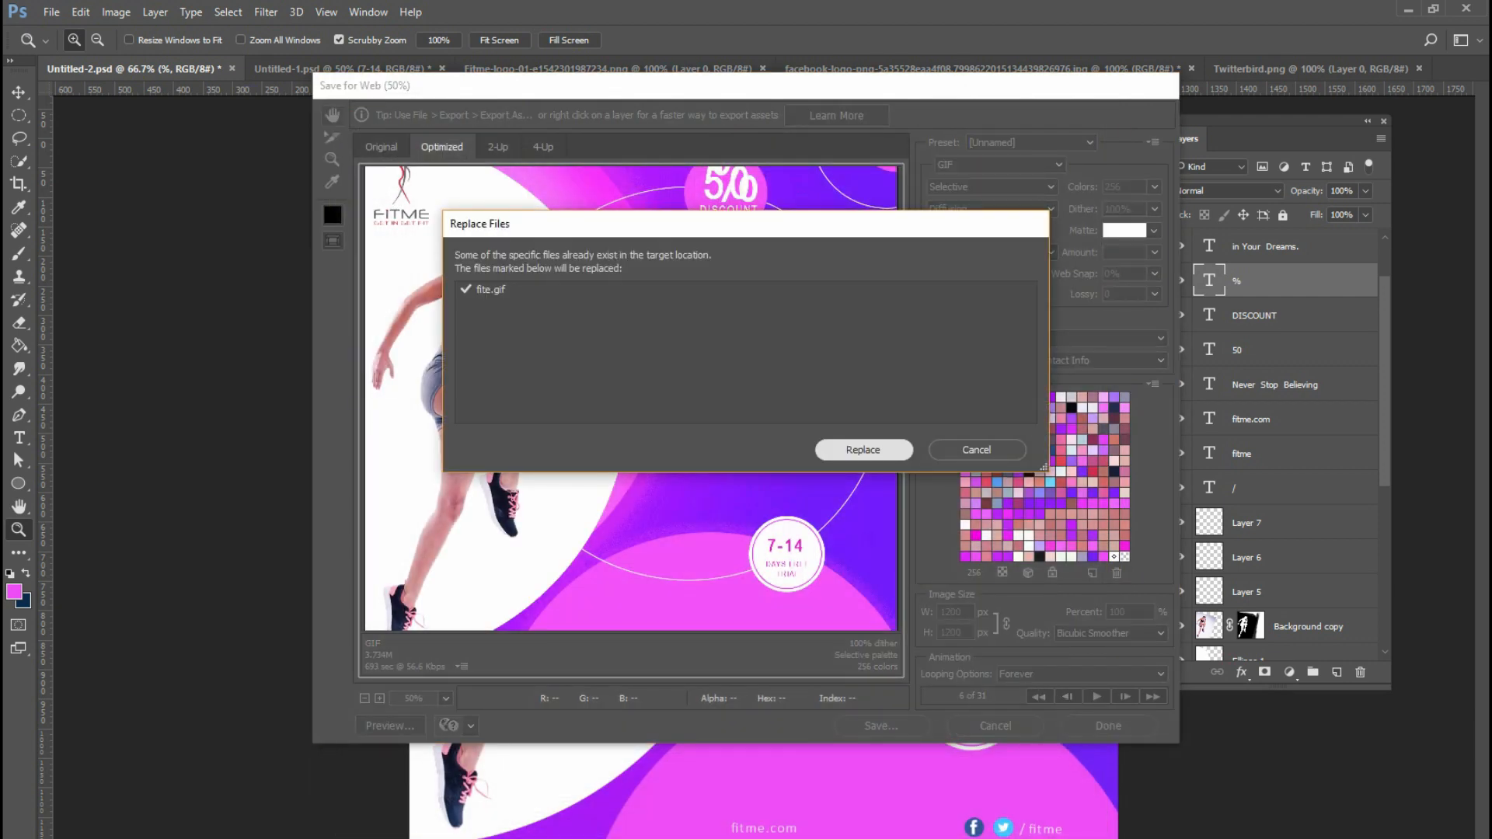
key(Return)
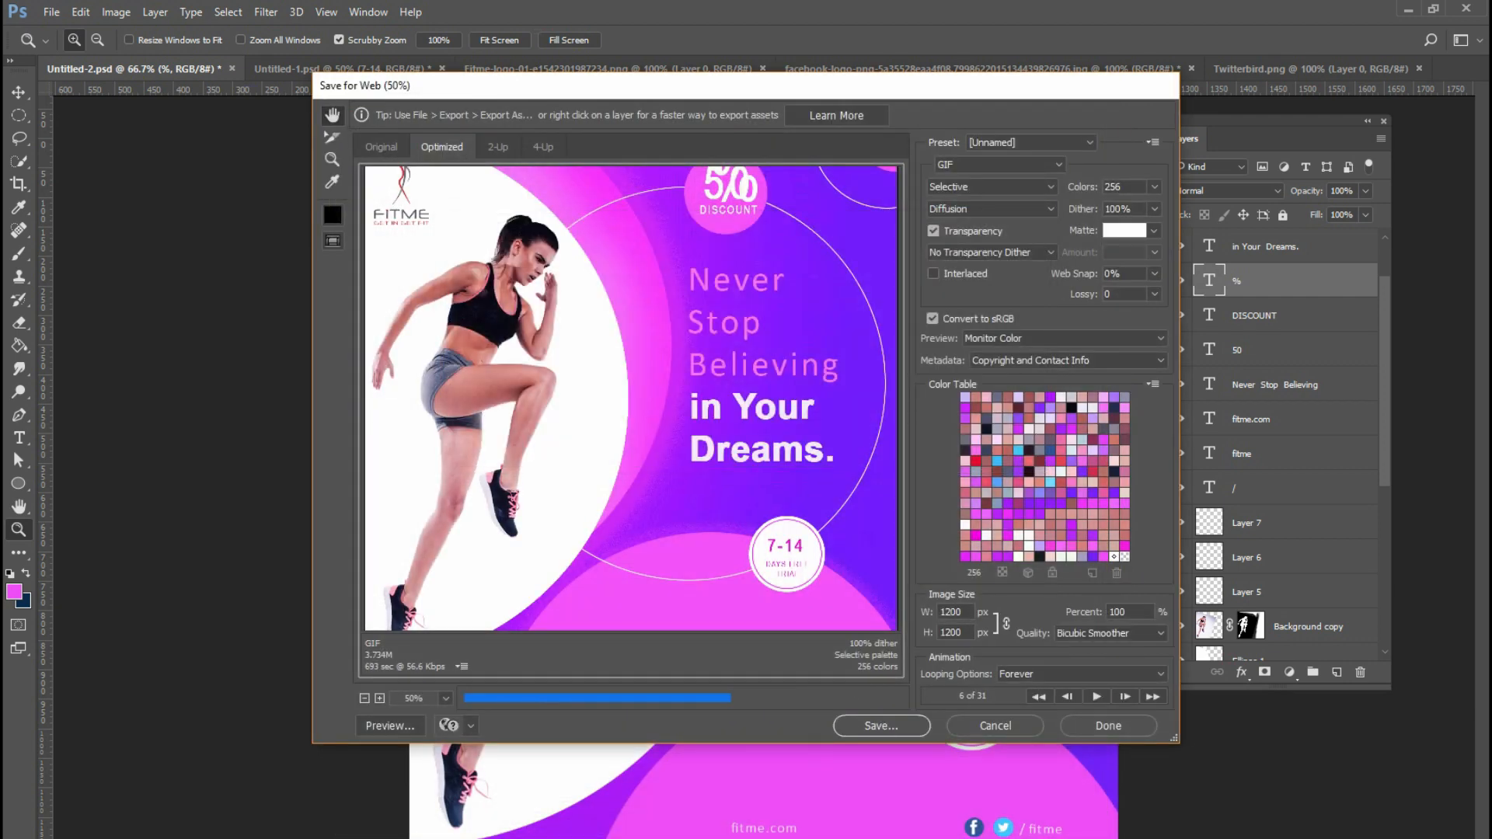